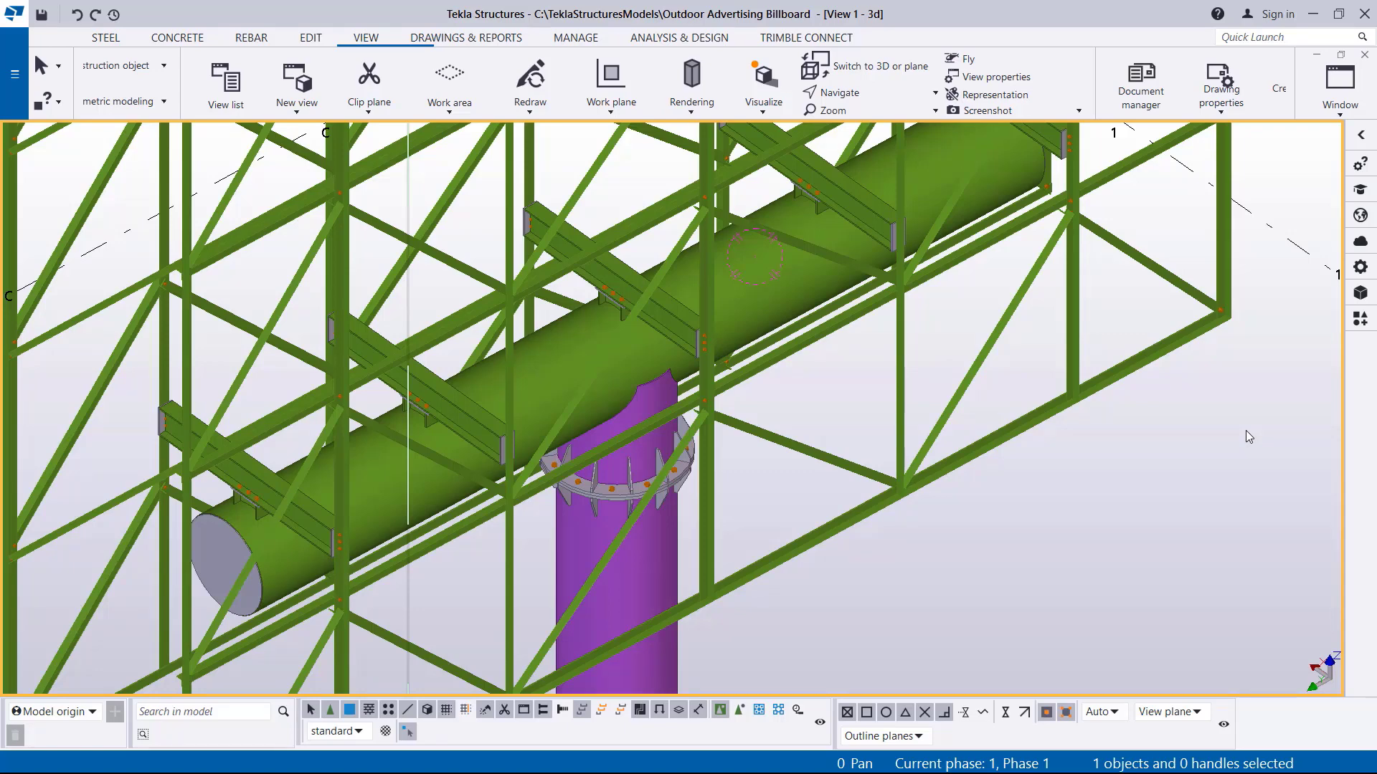
# - Examine from several angles the cross beams that tie the two truss frames together over the horizontal pipe
pyautogui.scroll(-4, 677, 270)
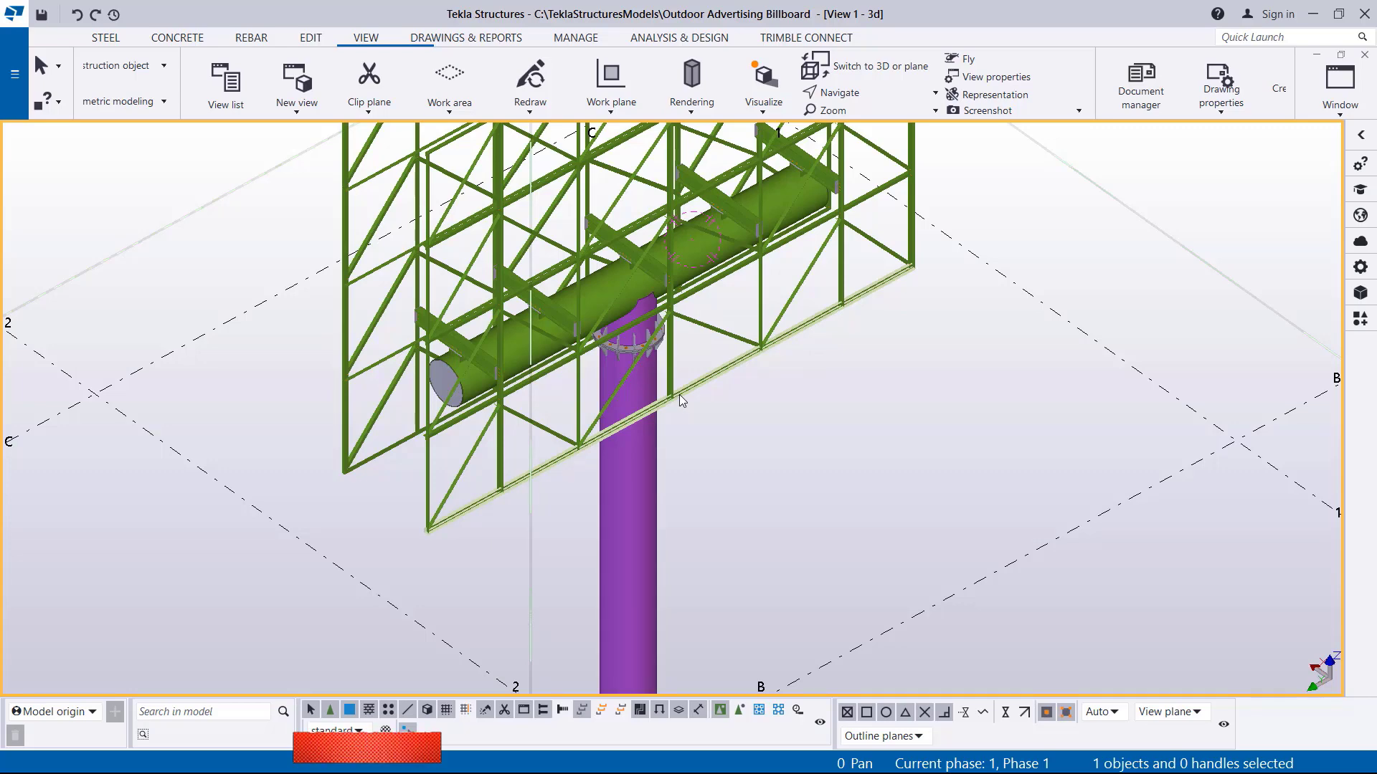
pyautogui.scroll(2, 692, 315)
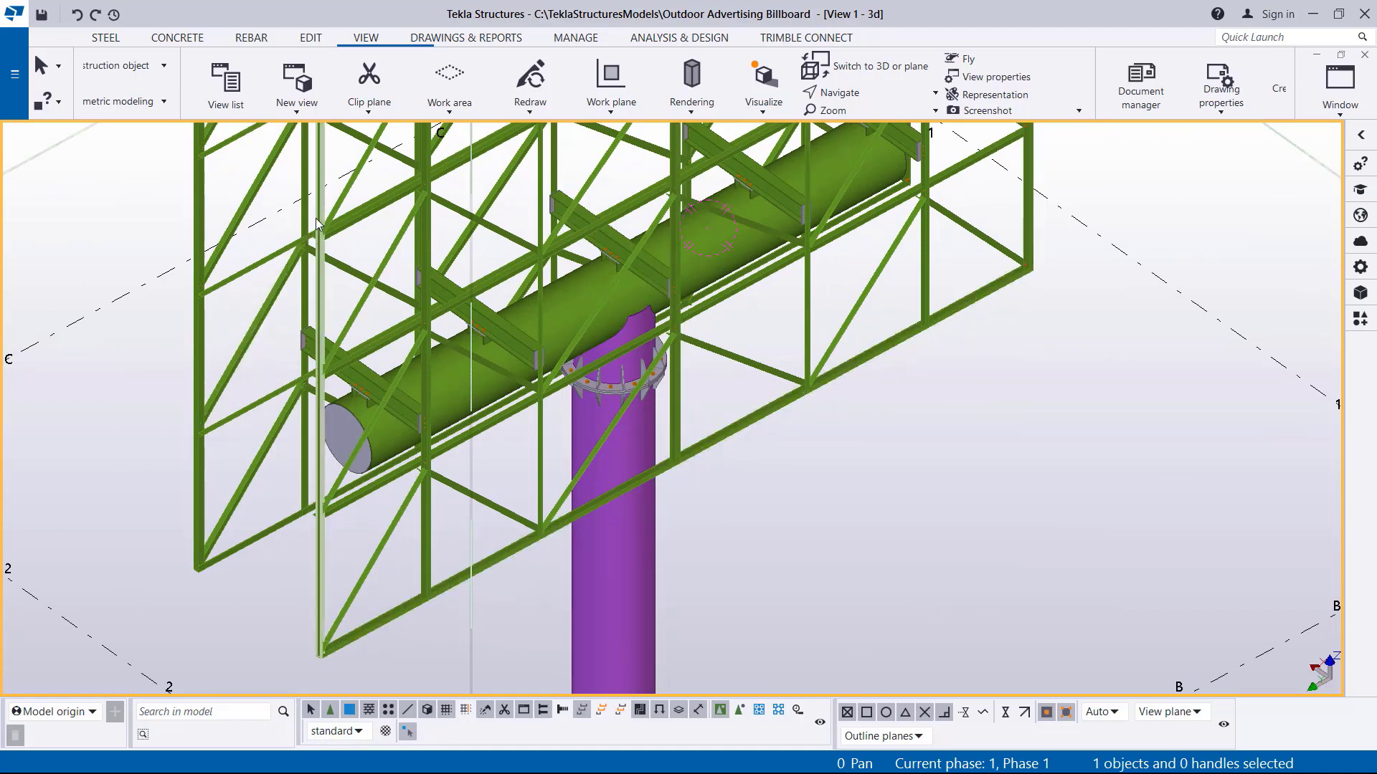
pyautogui.scroll(-3, 371, 578)
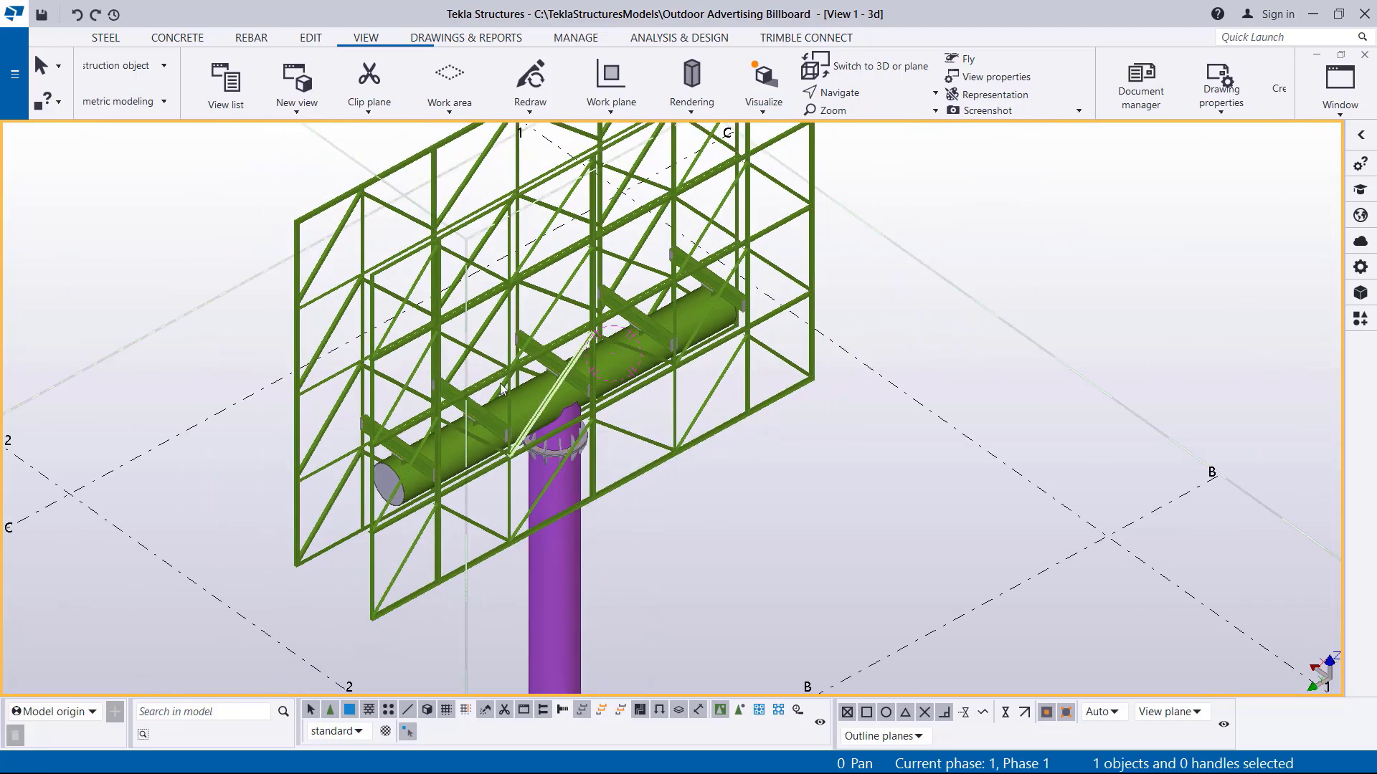
pyautogui.scroll(2, 373, 204)
pyautogui.click(861, 92)
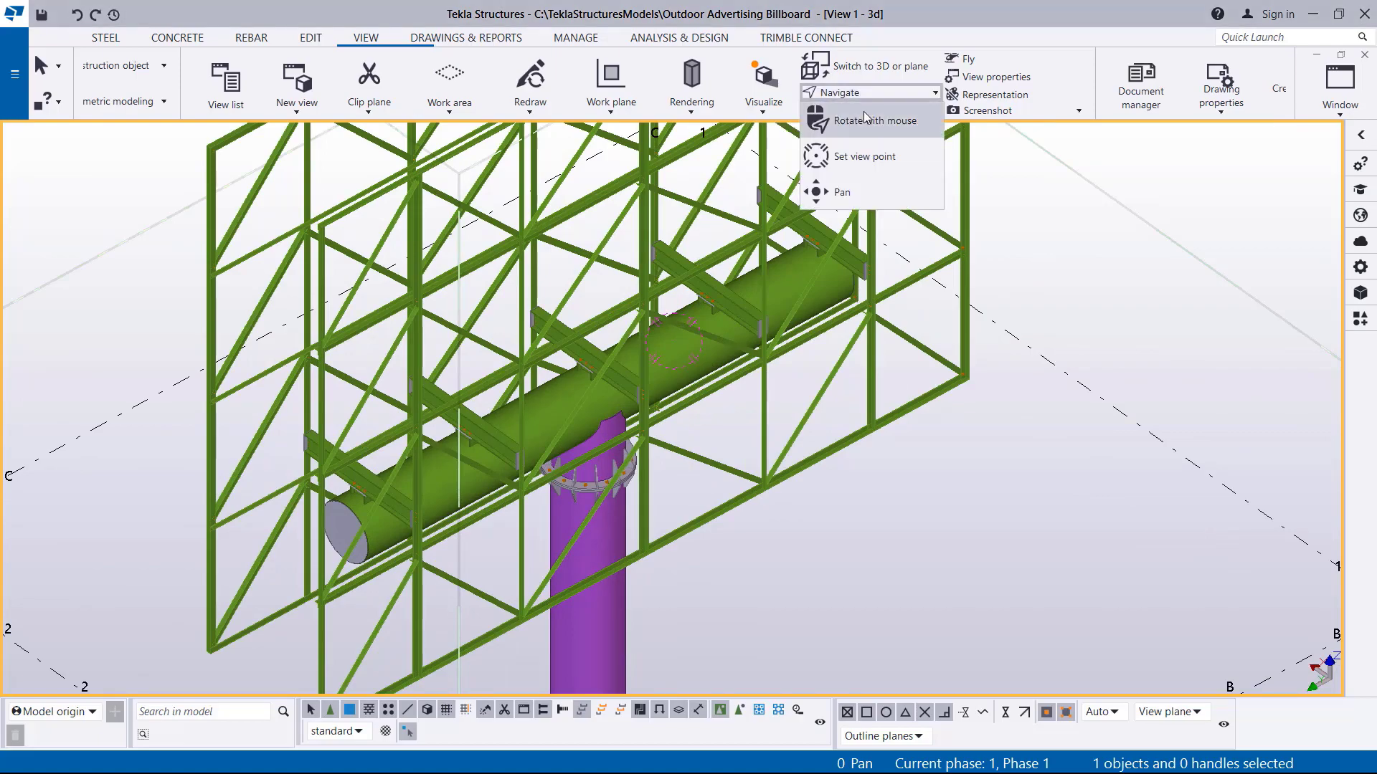
pyautogui.click(854, 117)
pyautogui.click(615, 385)
pyautogui.moveTo(615, 385); pyautogui.dragTo(701, 363)
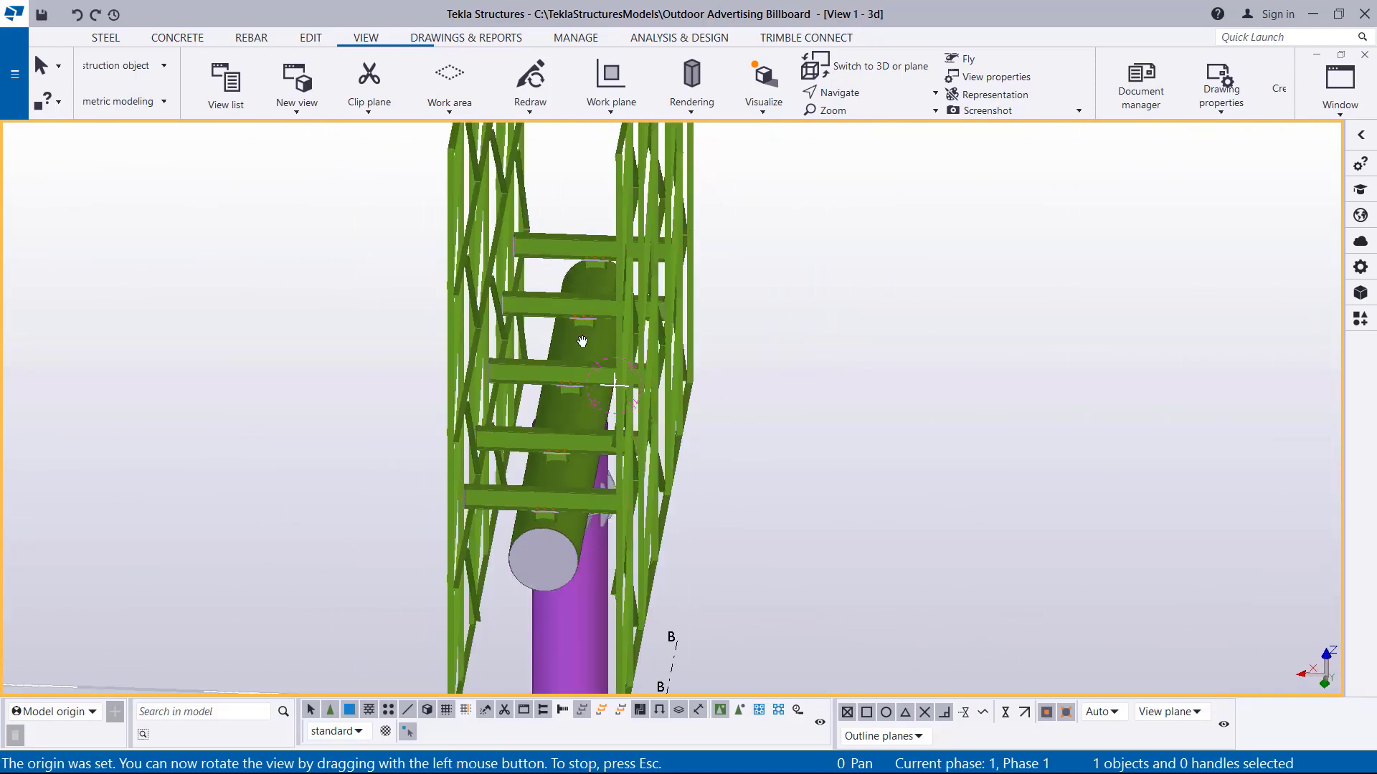
pyautogui.moveTo(613, 461); pyautogui.dragTo(579, 285)
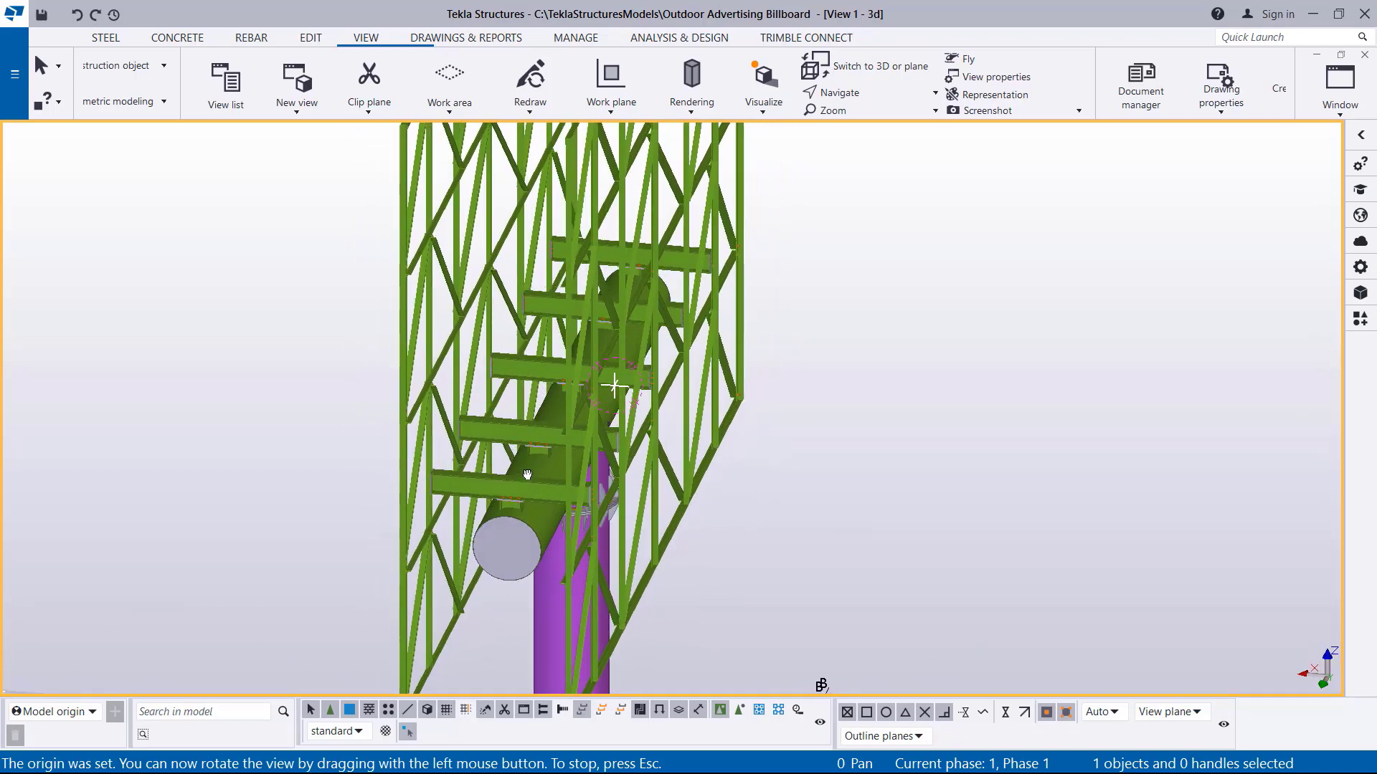
pyautogui.moveTo(527, 474); pyautogui.dragTo(494, 488)
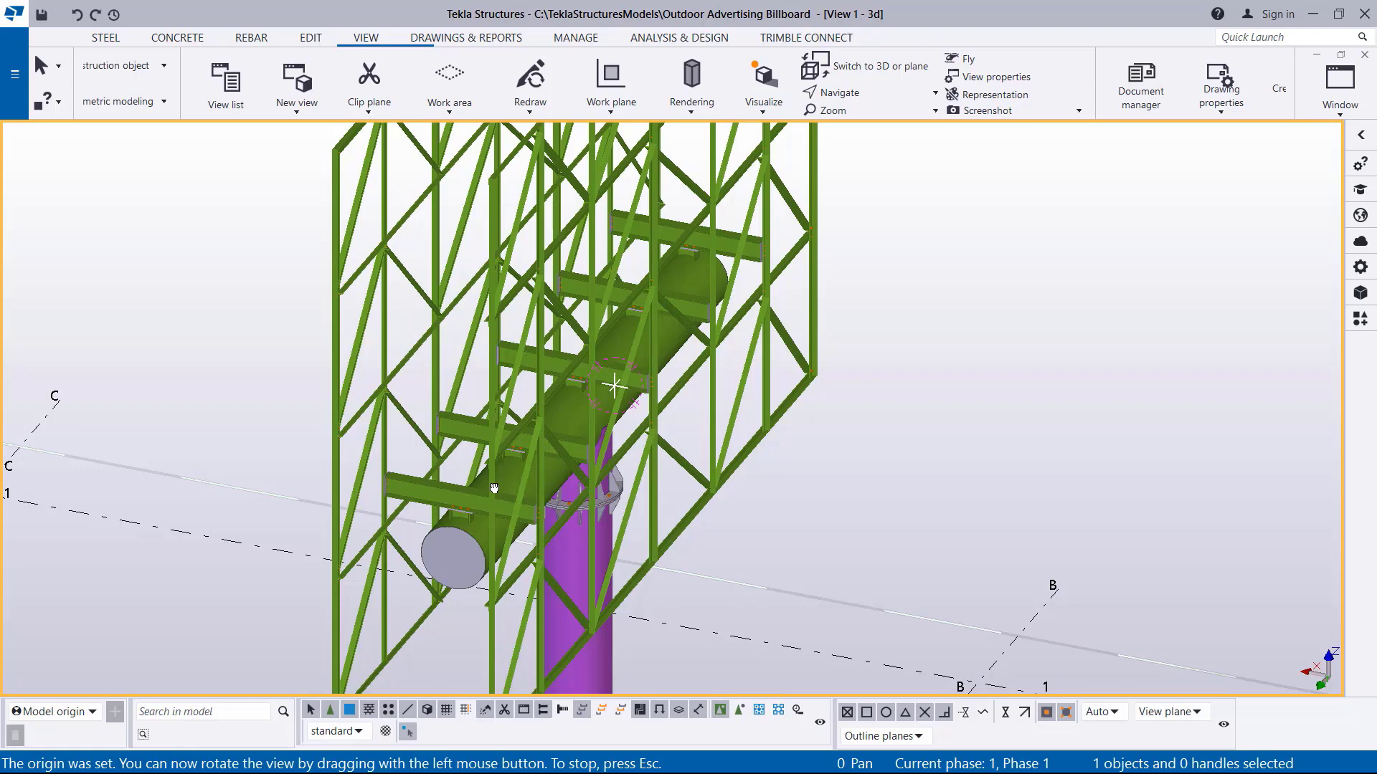
pyautogui.moveTo(494, 488); pyautogui.dragTo(543, 479)
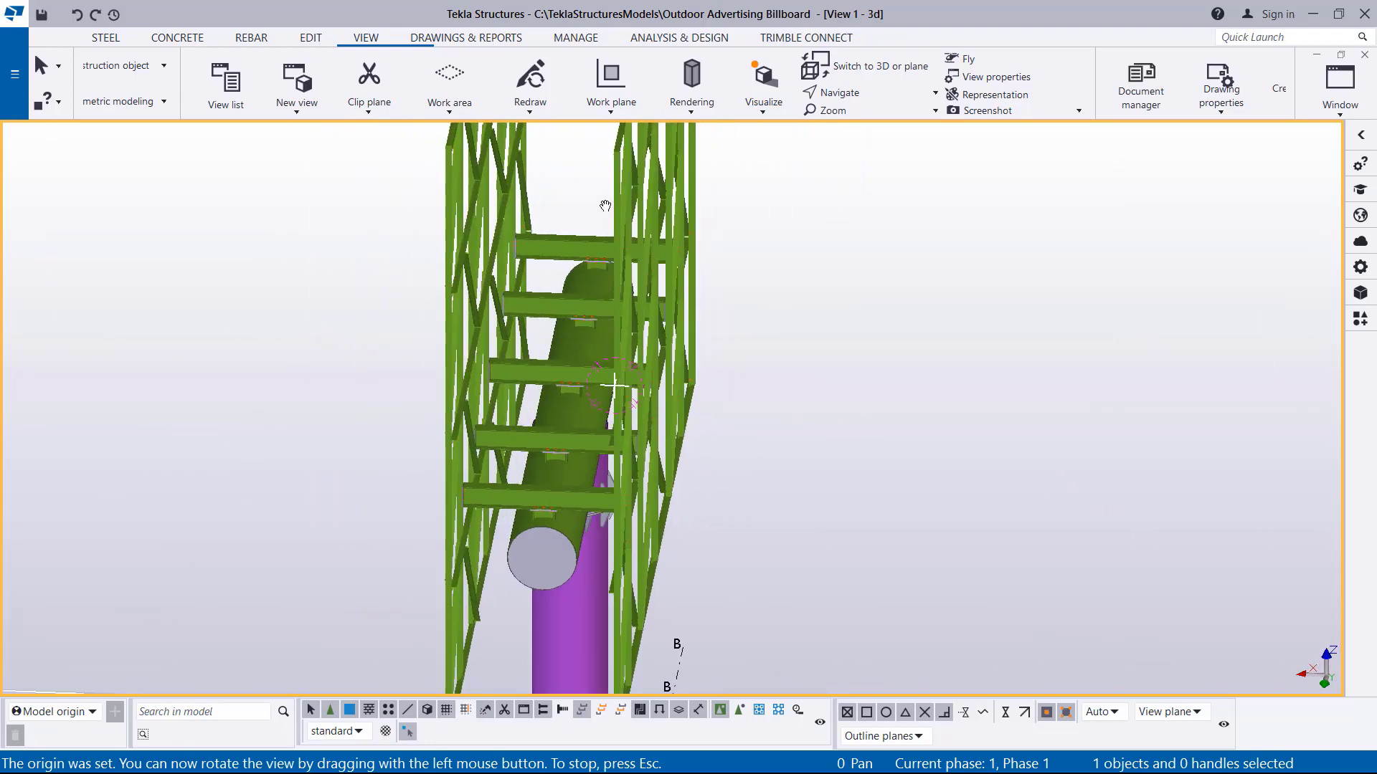
pyautogui.moveTo(526, 482); pyautogui.dragTo(628, 488)
# - Inspect the whole billboard from the column base up to the bolted end plates of the nearest cross beams
pyautogui.scroll(-3, 595, 626)
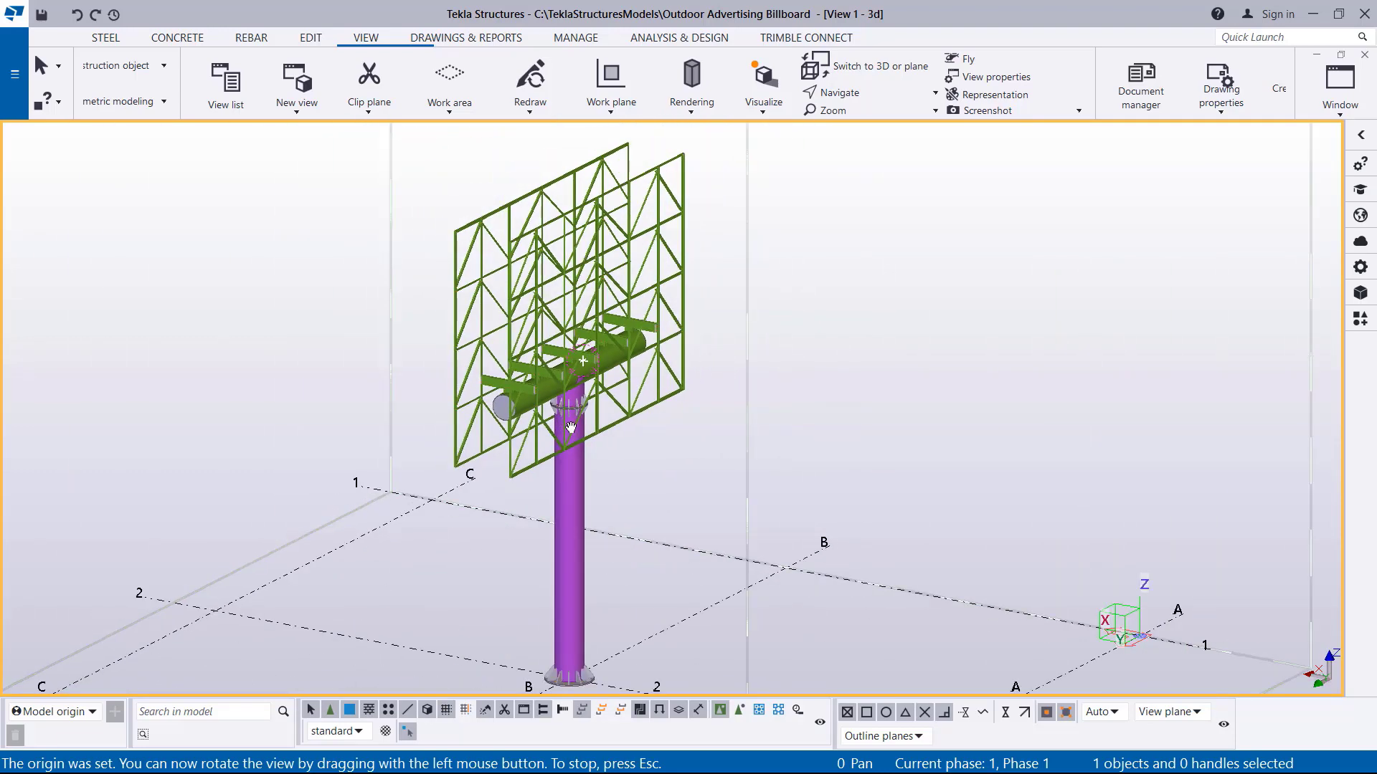
pyautogui.scroll(5, 577, 620)
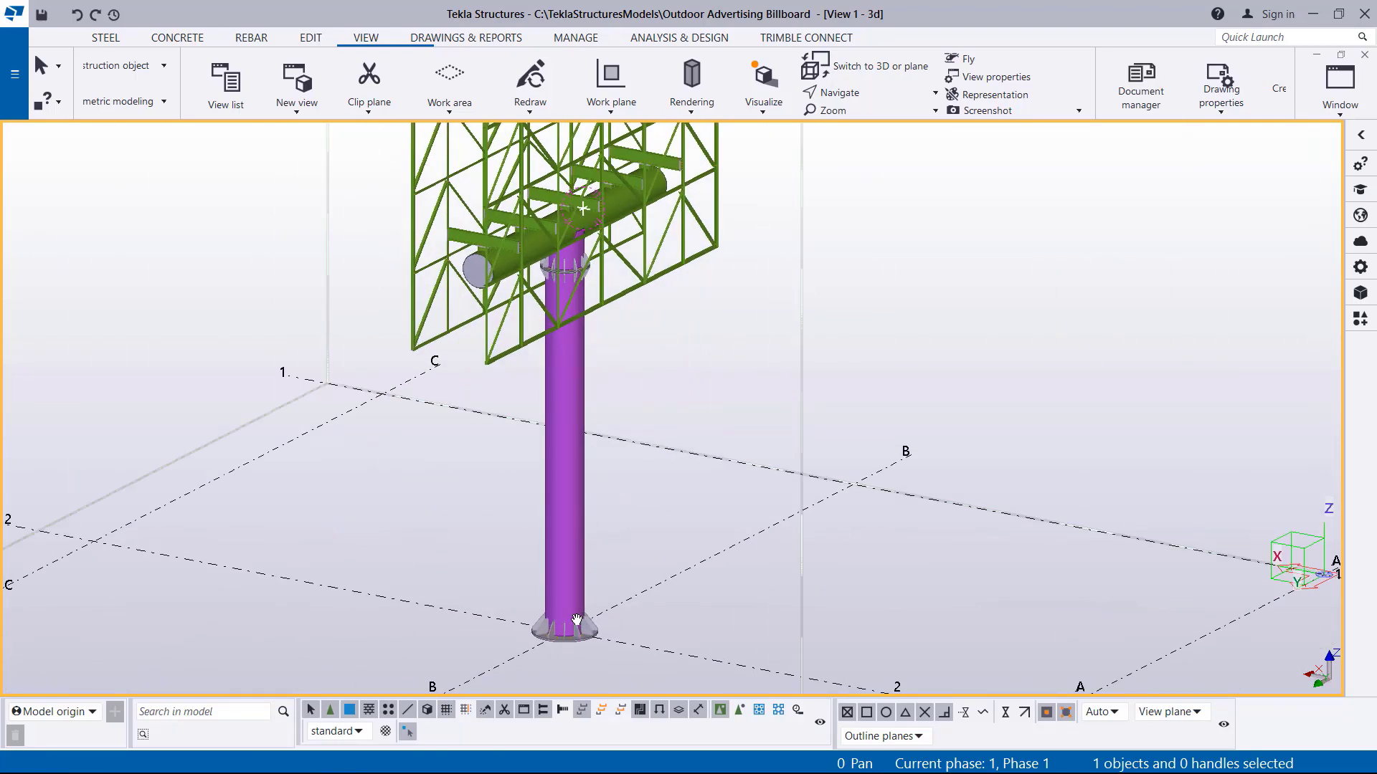
pyautogui.moveTo(606, 611); pyautogui.dragTo(562, 581)
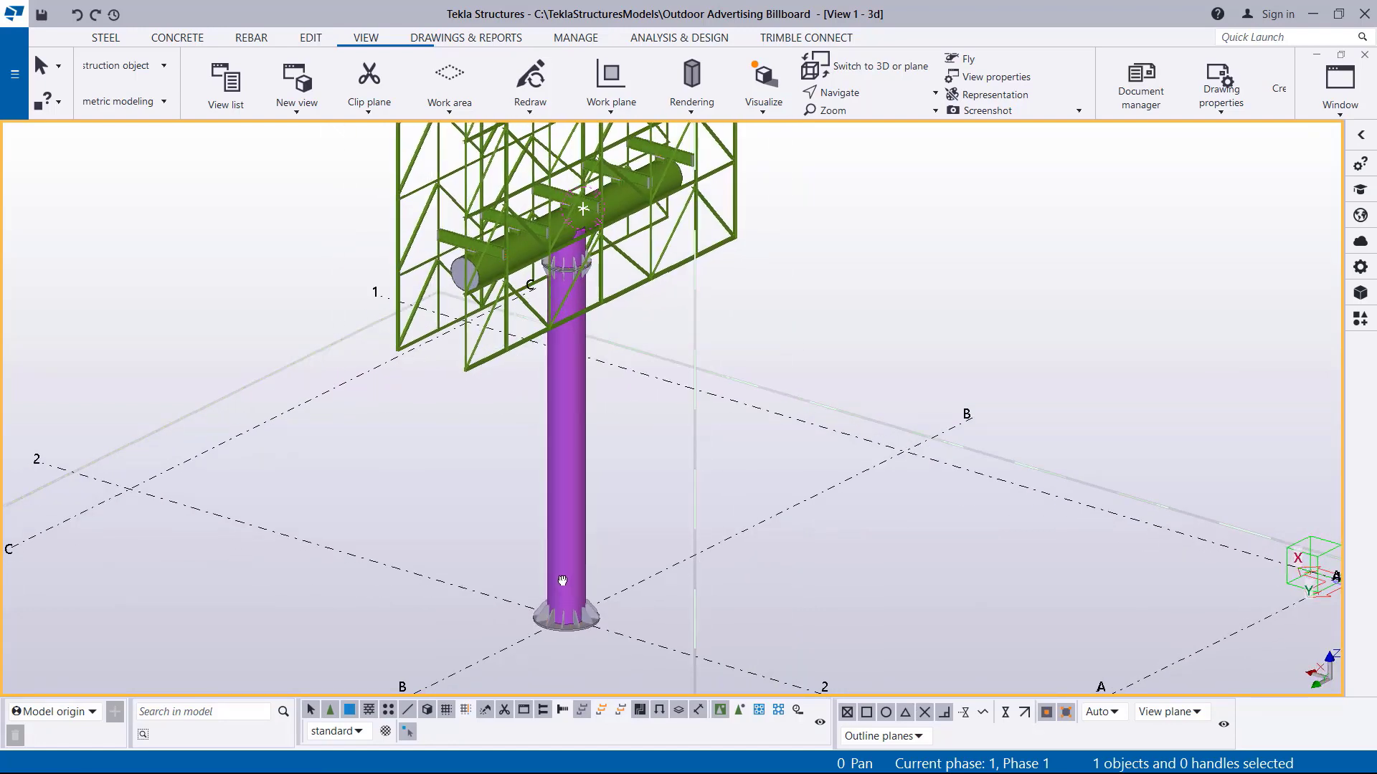
pyautogui.moveTo(562, 580); pyautogui.dragTo(601, 546)
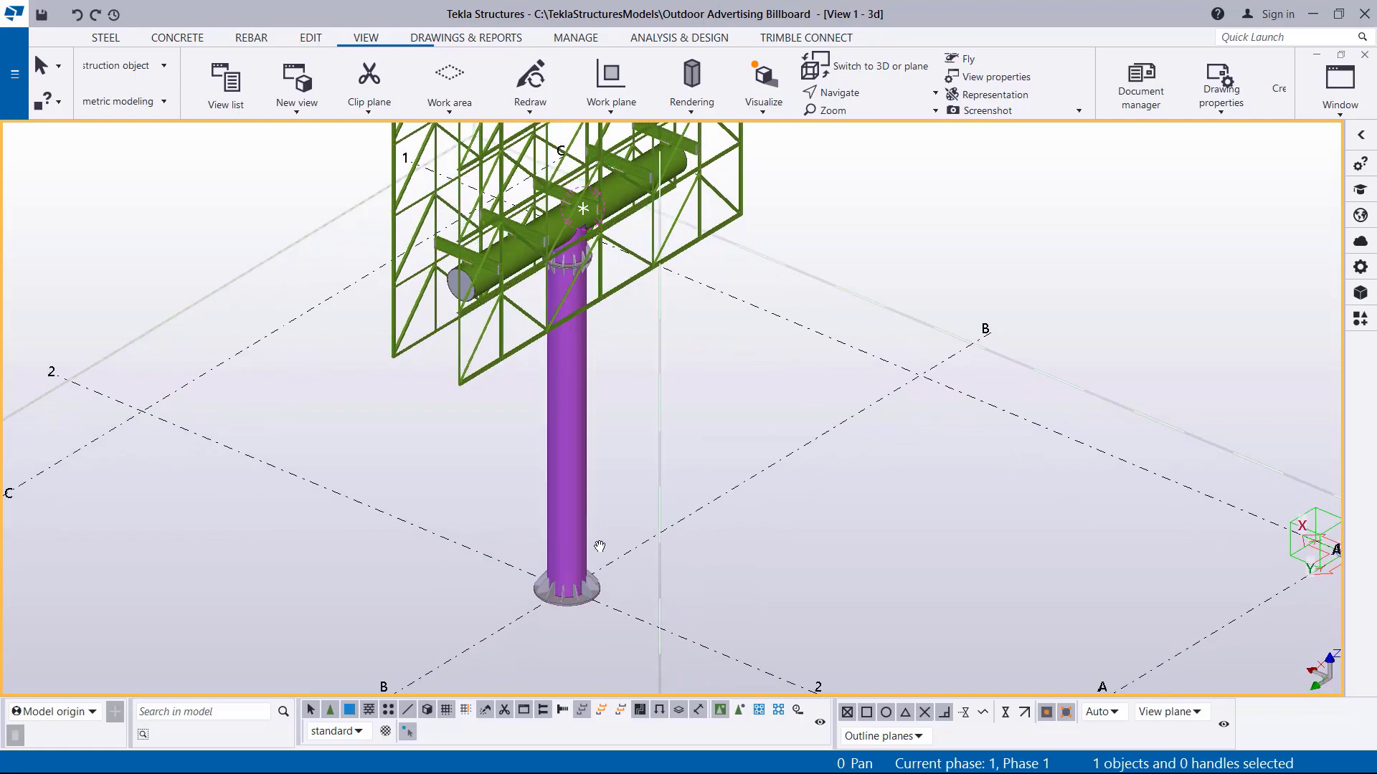
pyautogui.scroll(5, 593, 216)
pyautogui.scroll(-5, 593, 215)
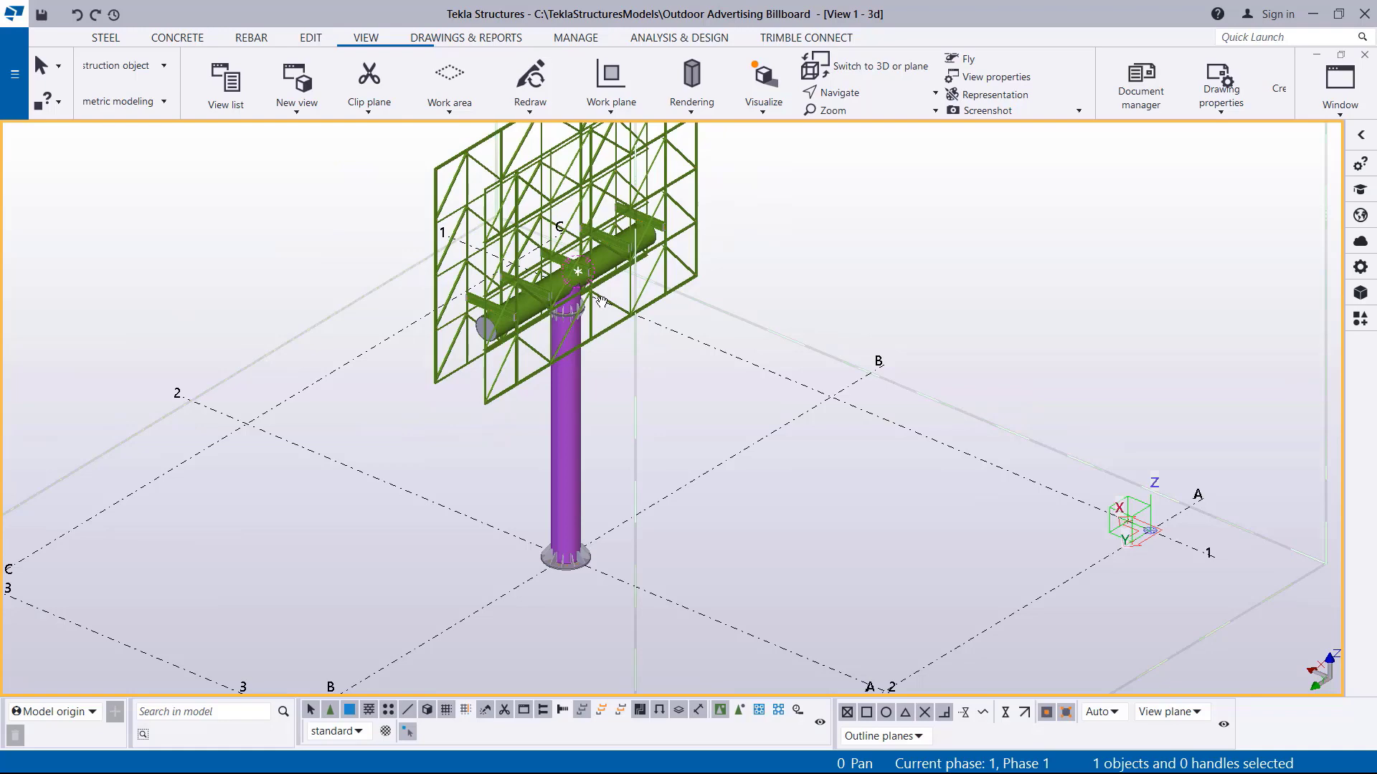
pyautogui.scroll(8, 601, 300)
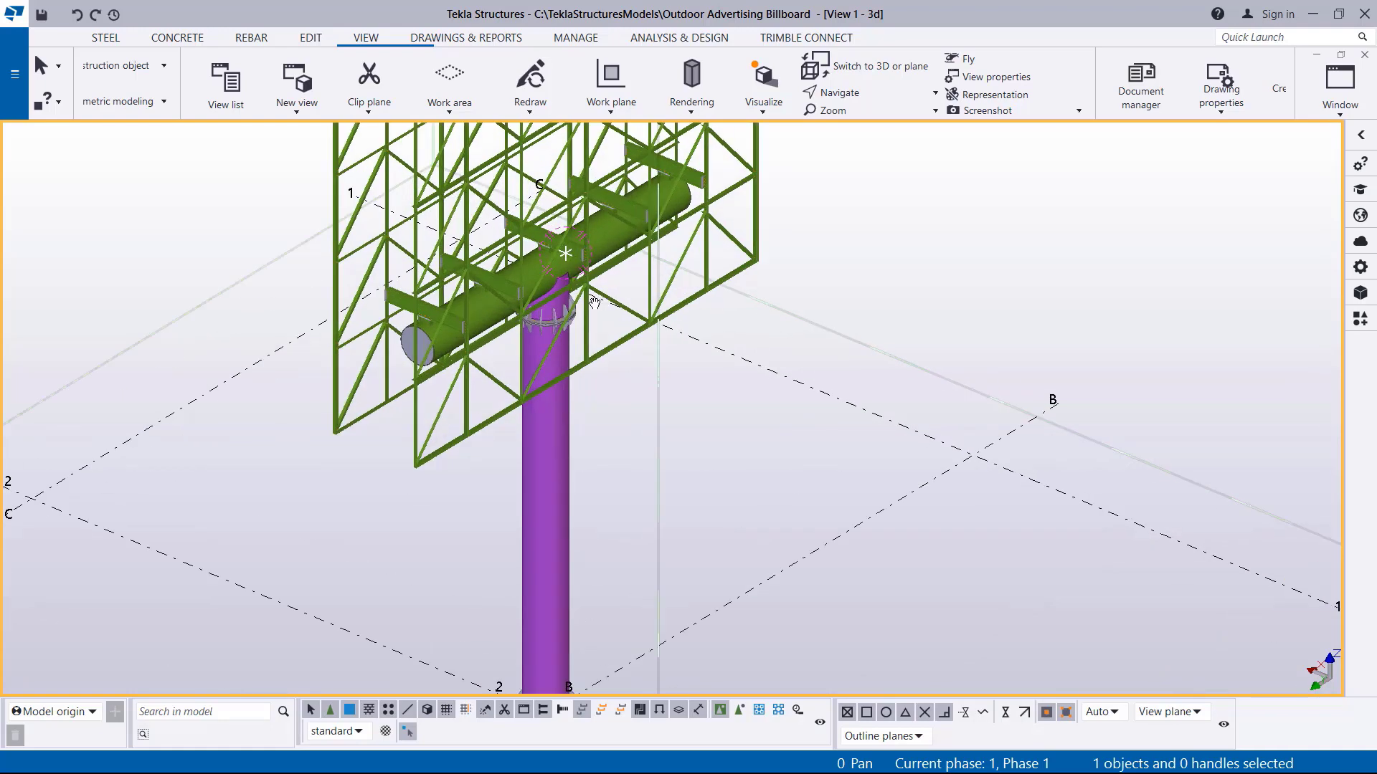
pyautogui.keyDown('ctrl'); pyautogui.moveTo(578, 379); pyautogui.dragTo(628, 401, button='middle'); pyautogui.keyUp('ctrl')
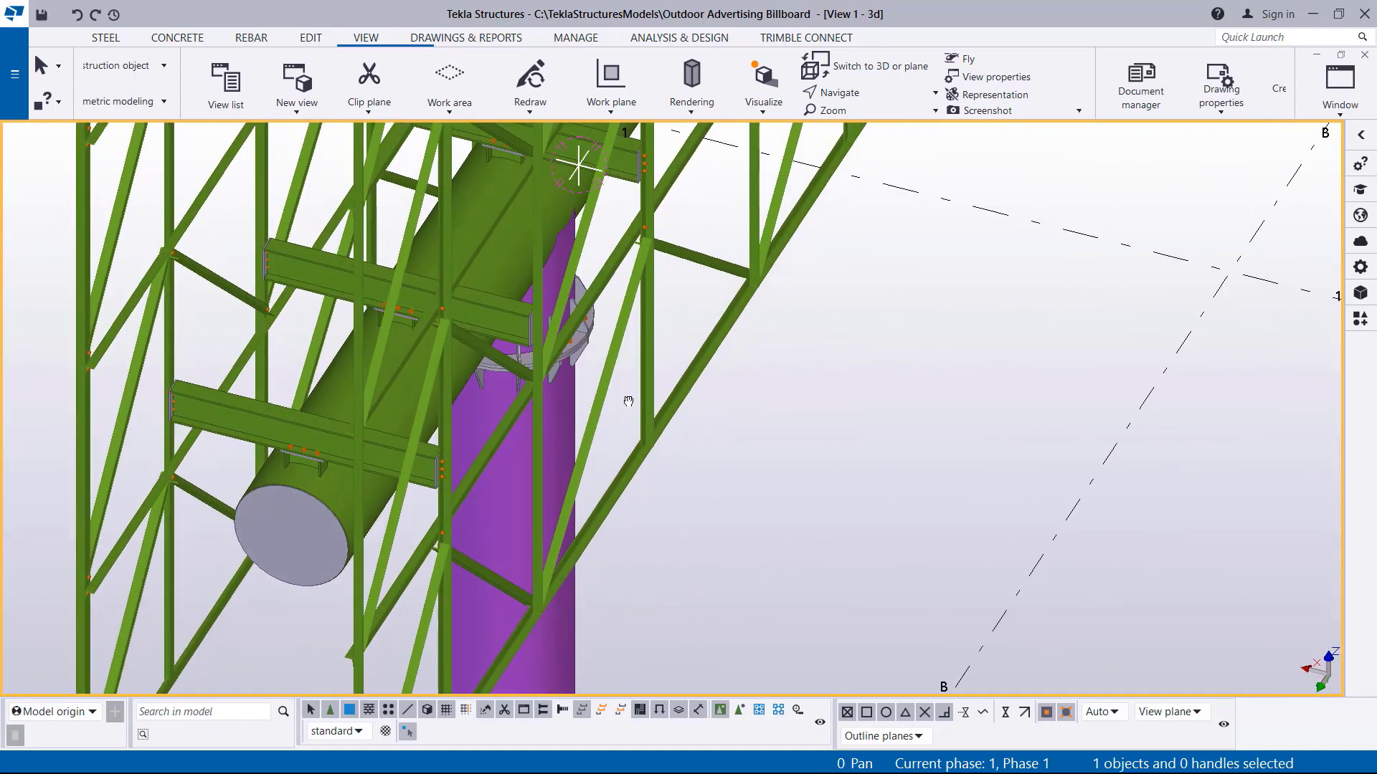
pyautogui.scroll(3, 215, 398)
pyautogui.rightClick(328, 264)
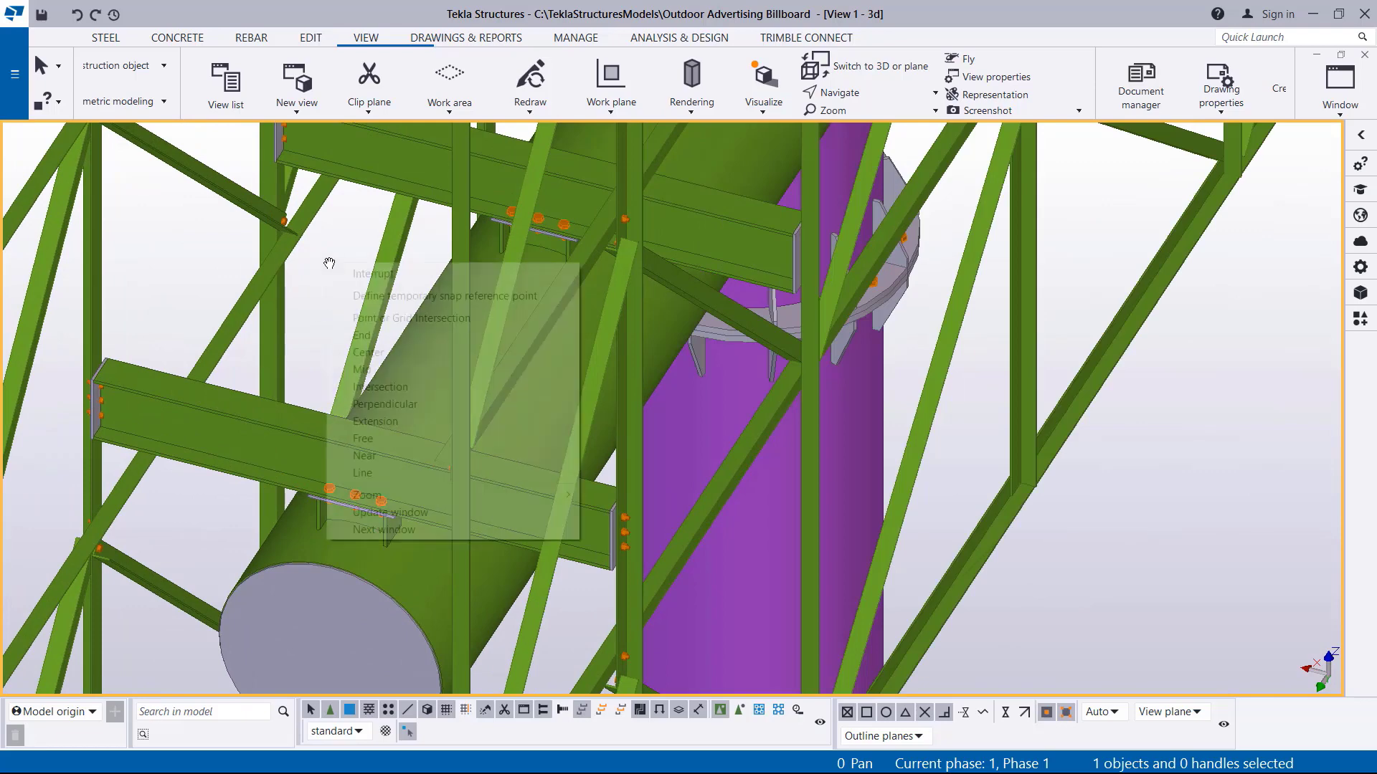
pyautogui.click(359, 274)
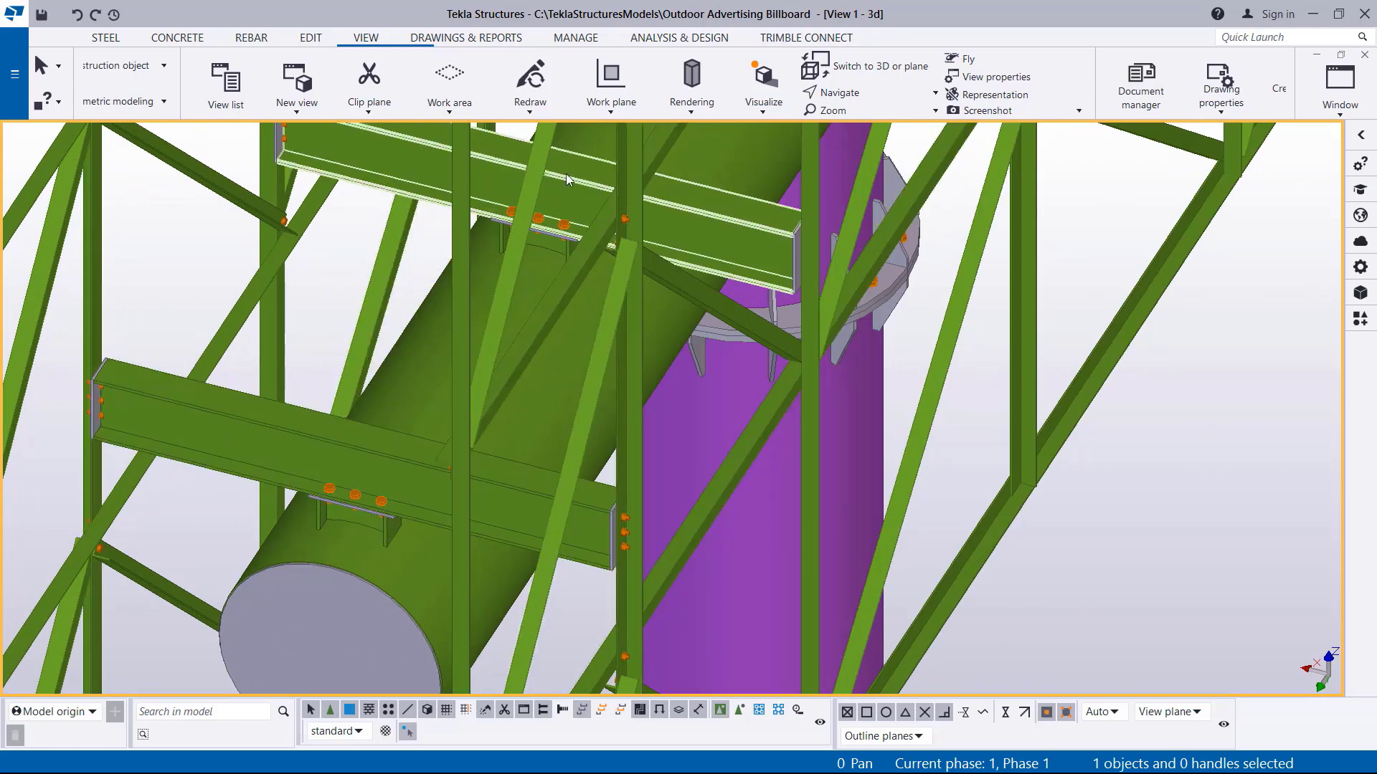
# - Create 1 divided-line point along the nearest cross beam's top front edge, between the outer top corners of its two end plates
pyautogui.click(311, 37)
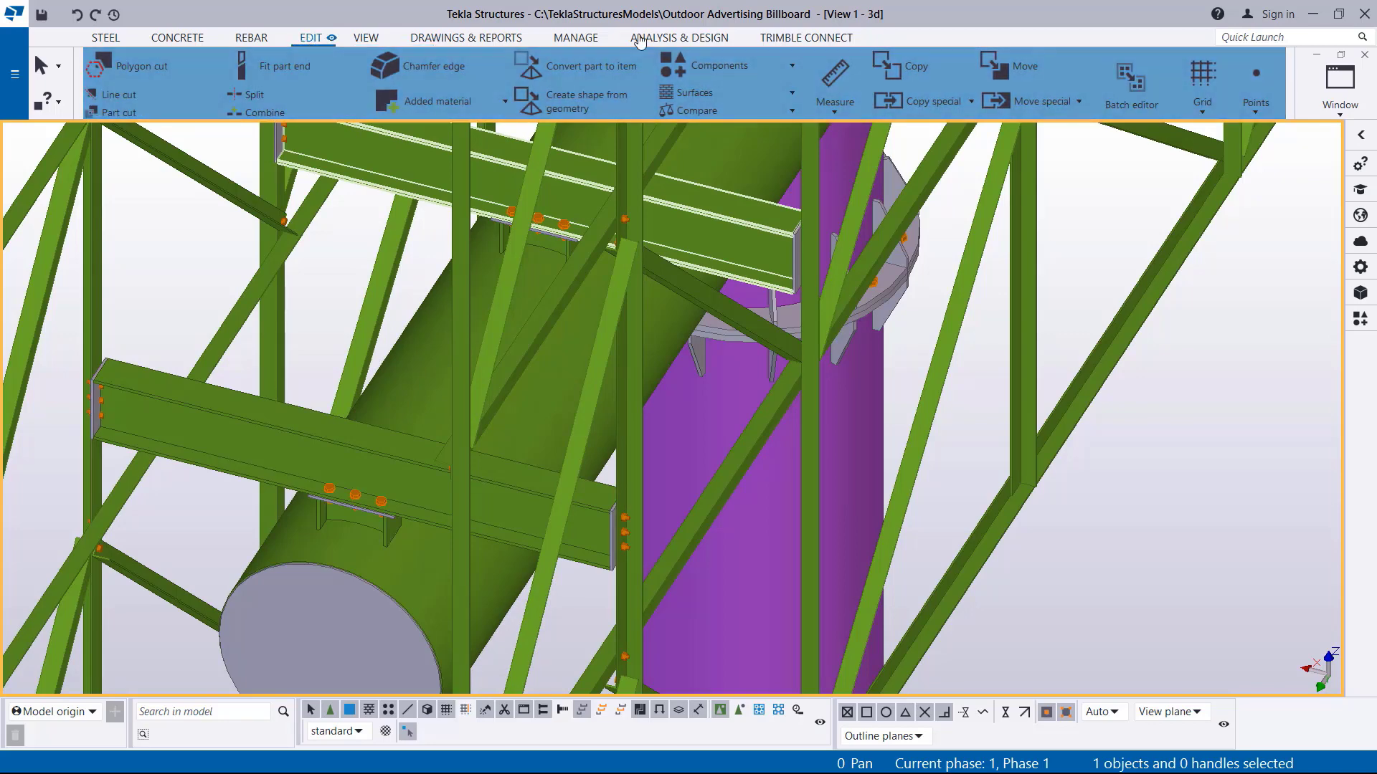
pyautogui.click(1256, 113)
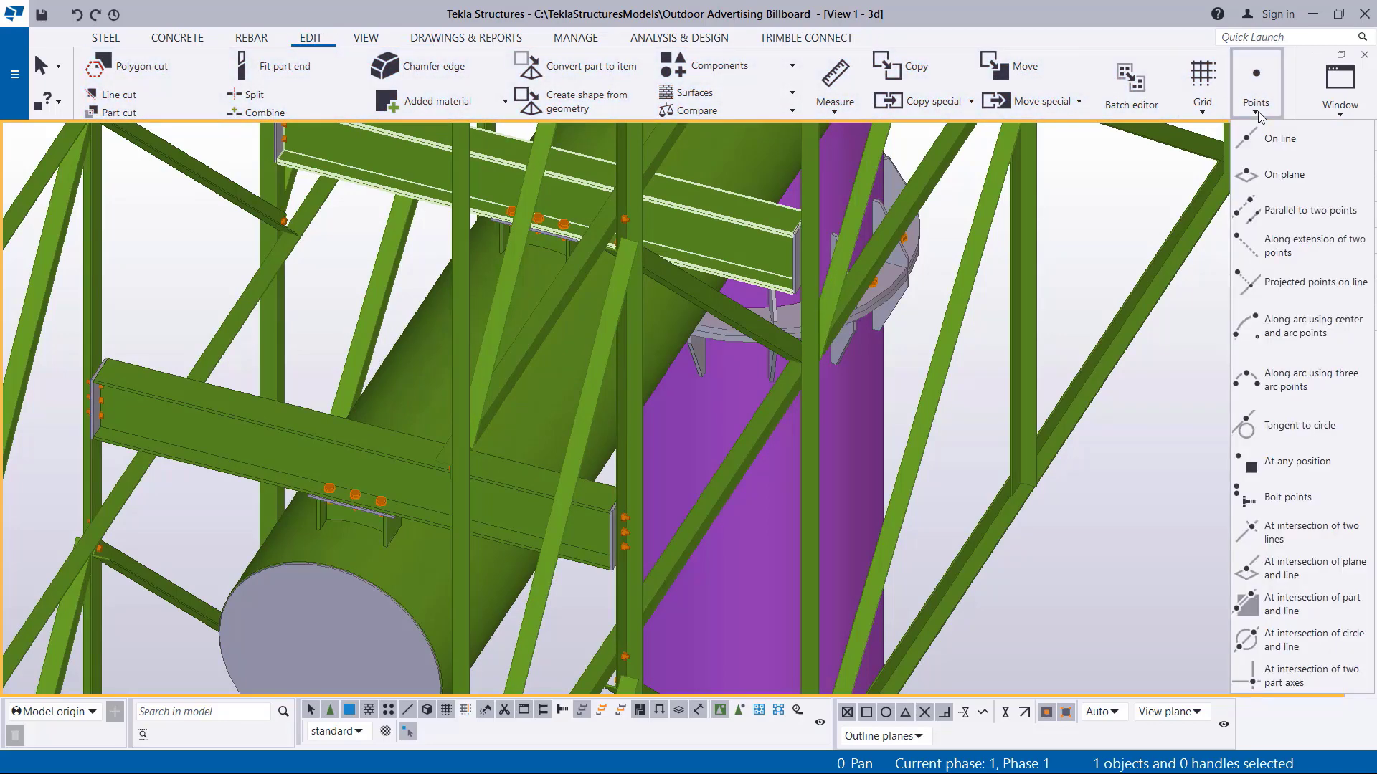
pyautogui.click(1284, 140)
pyautogui.scroll(10, 120, 311)
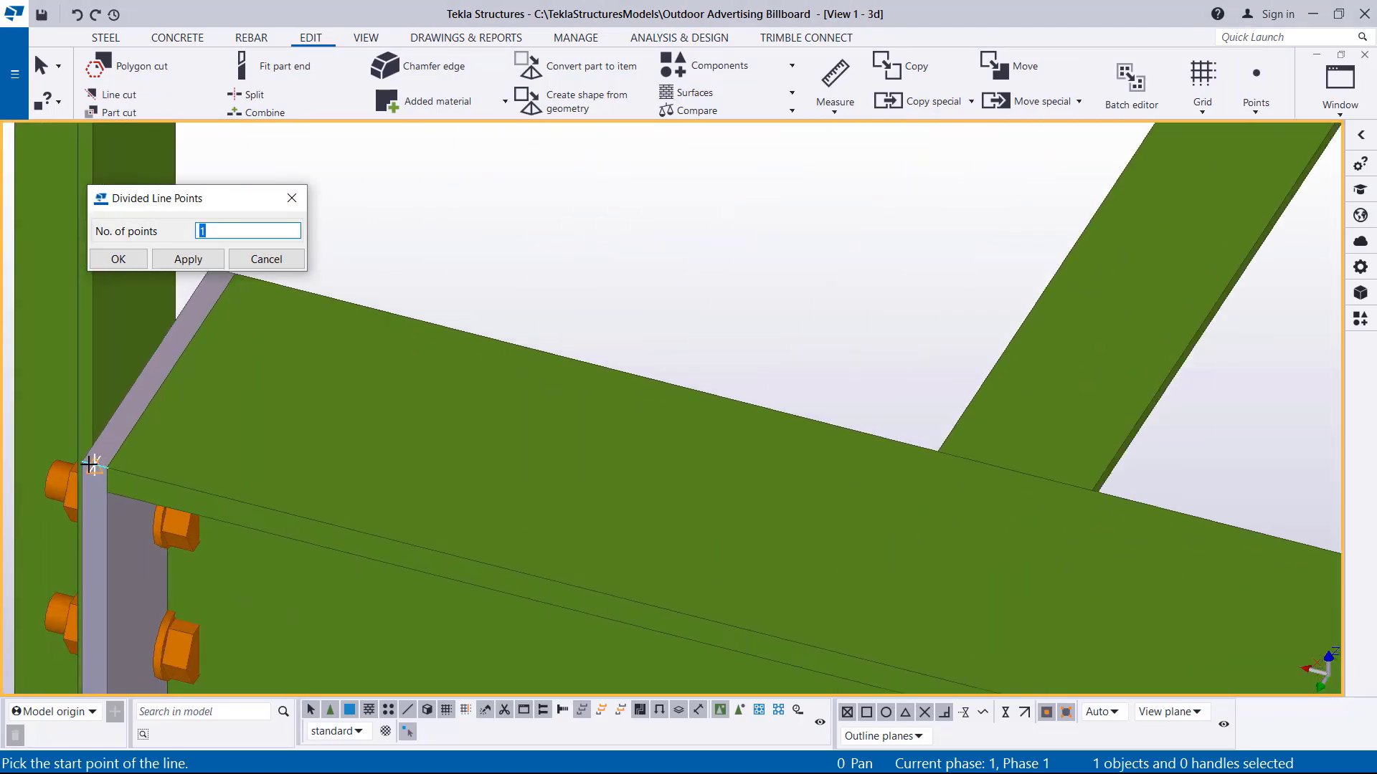
pyautogui.scroll(3, 89, 463)
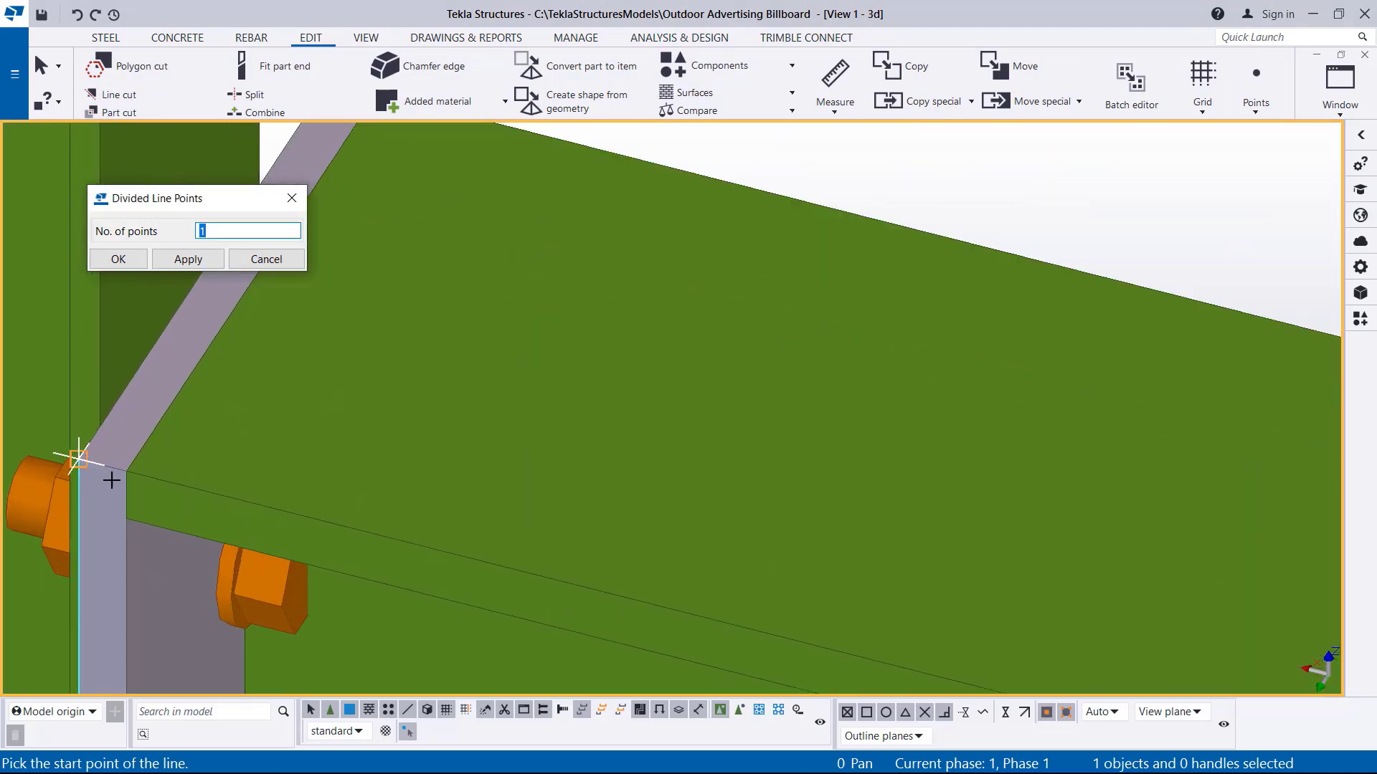
pyautogui.click(79, 459)
pyautogui.scroll(-8, 597, 353)
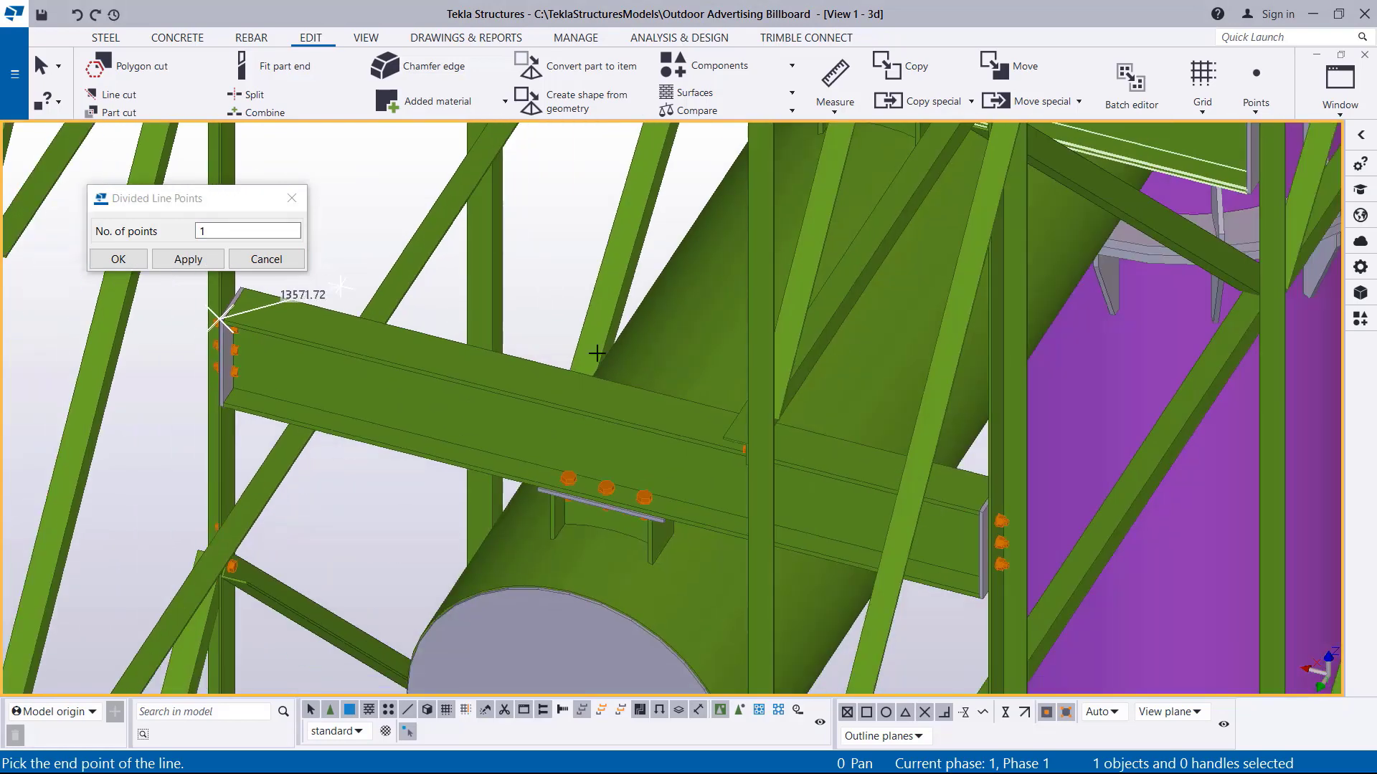
pyautogui.scroll(6, 985, 509)
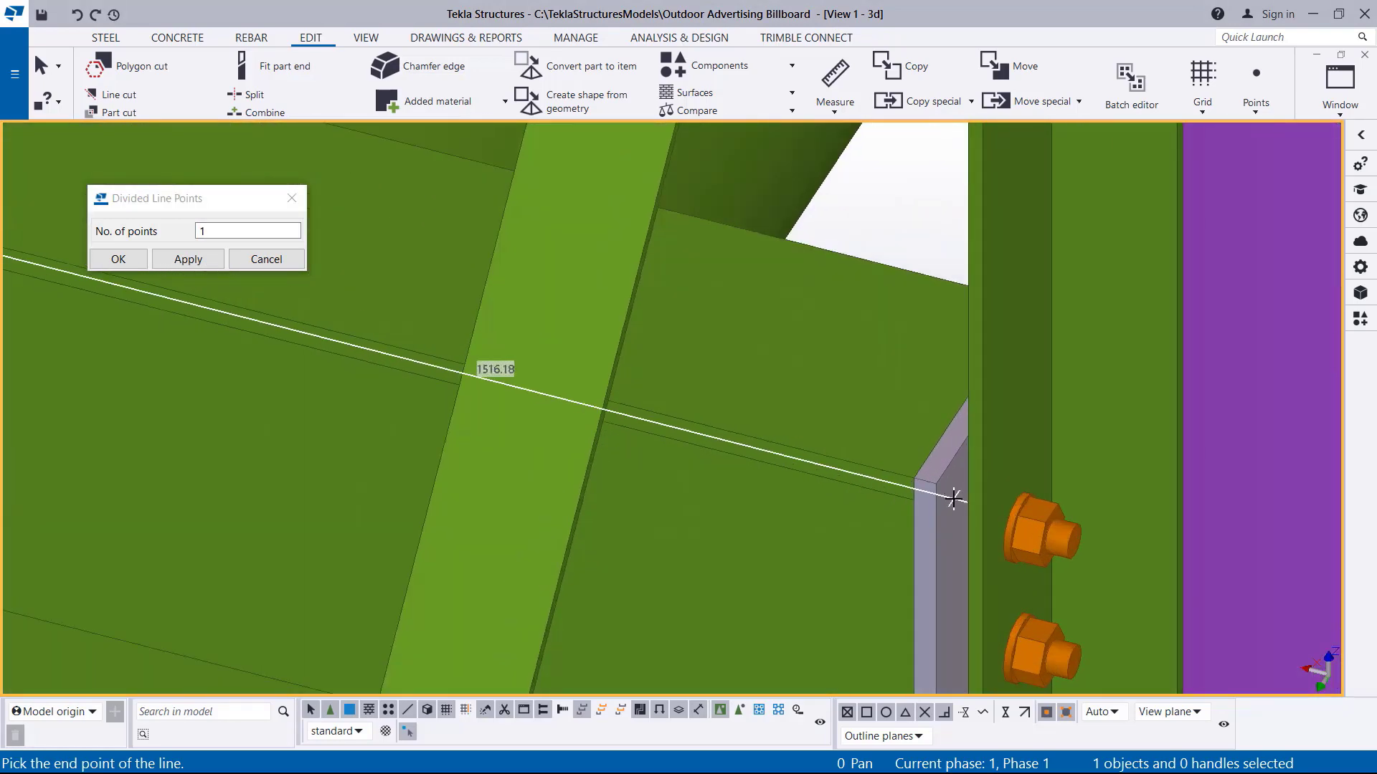
pyautogui.scroll(2, 953, 497)
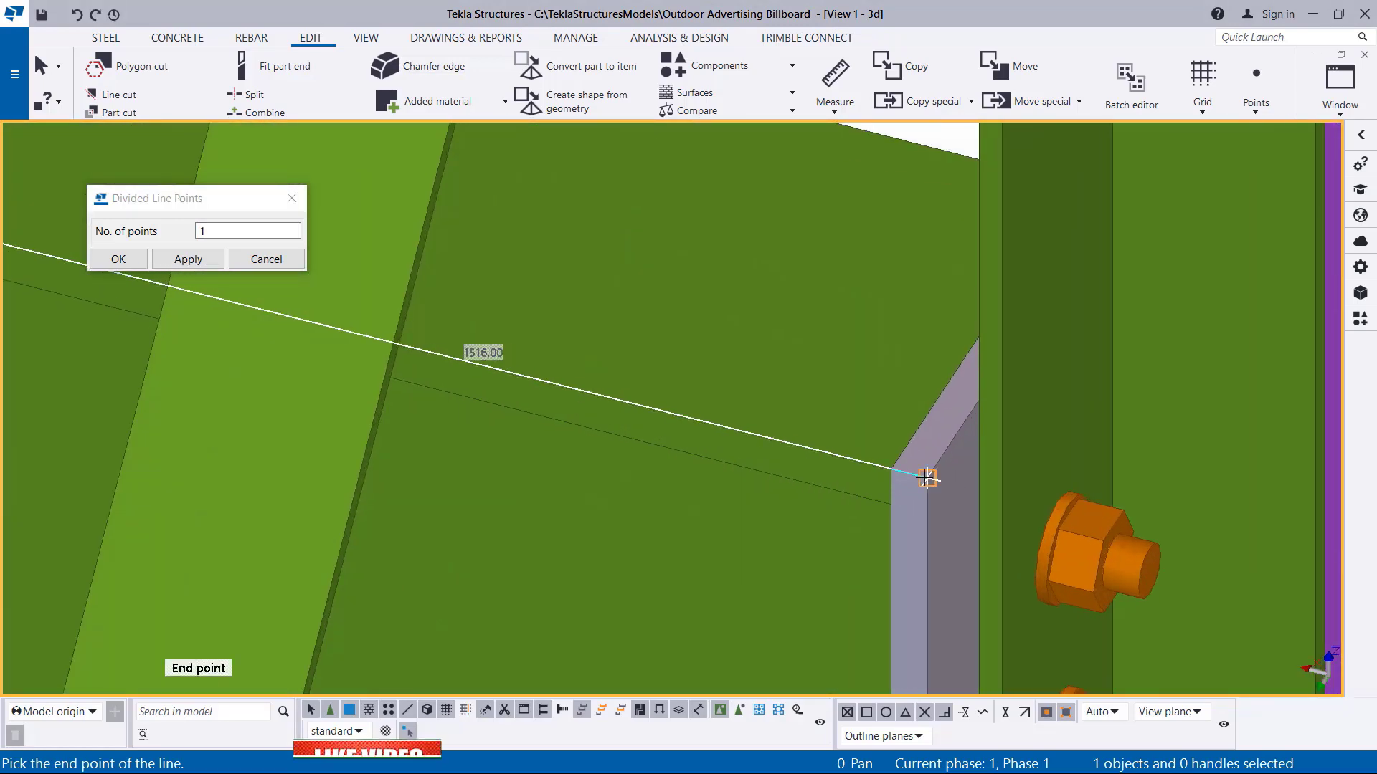
pyautogui.click(925, 477)
pyautogui.scroll(-2, 893, 486)
pyautogui.scroll(-5, 893, 487)
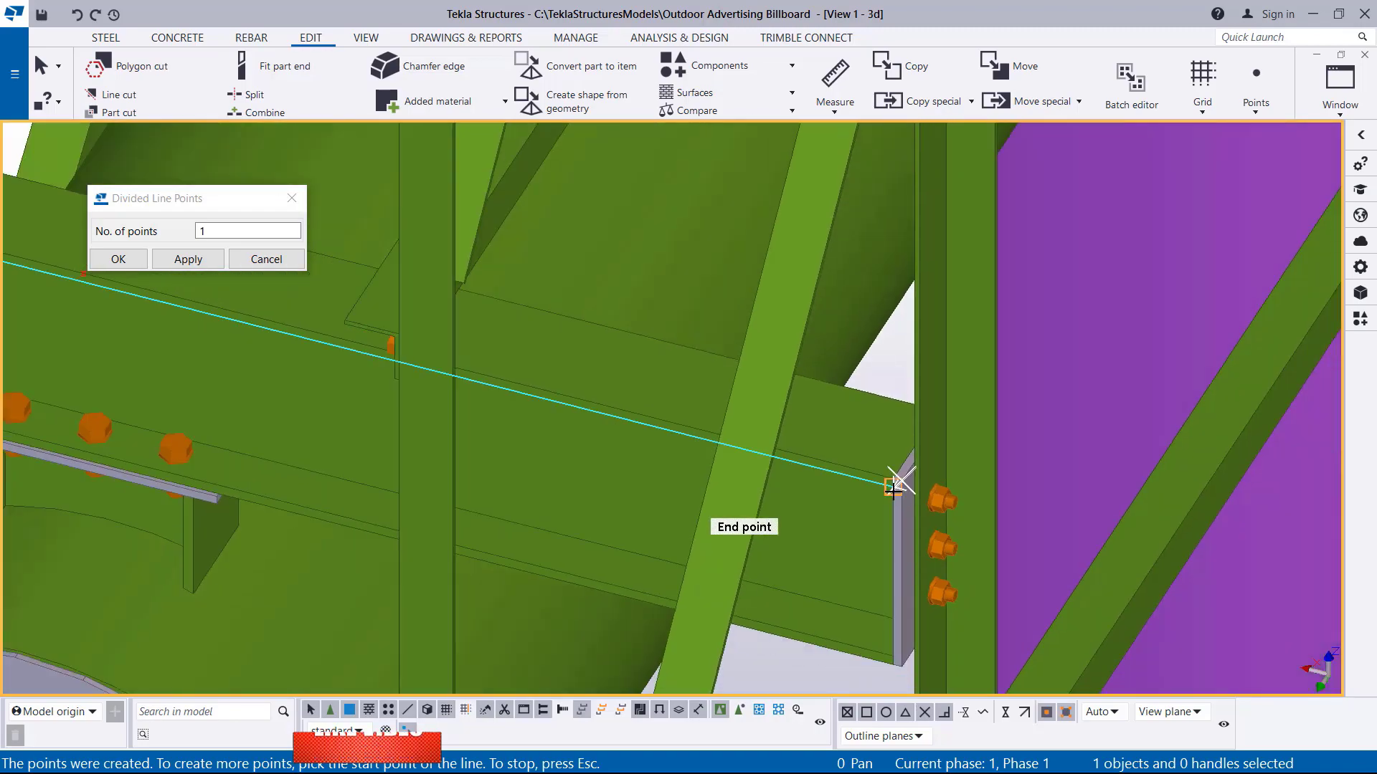
pyautogui.scroll(-6, 446, 538)
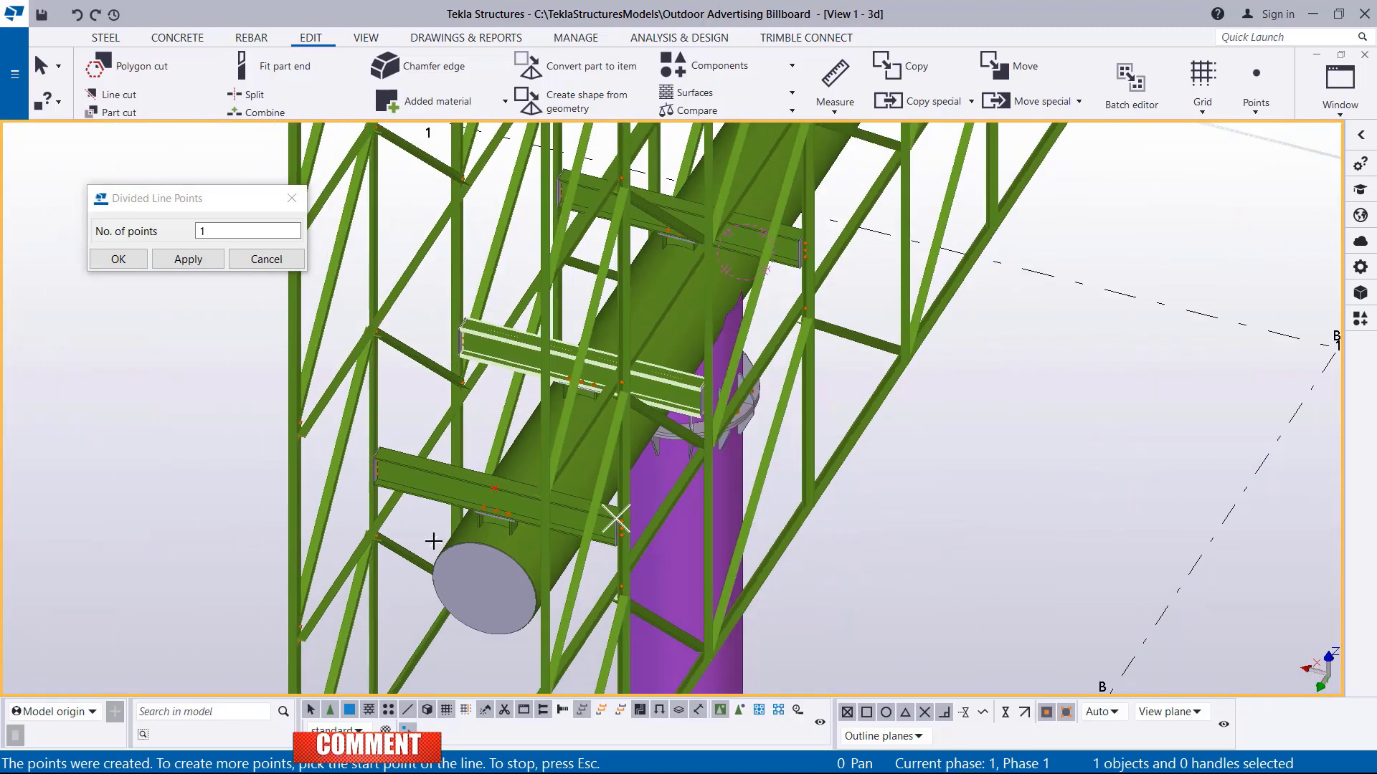
pyautogui.scroll(5, 466, 315)
pyautogui.scroll(6, 466, 316)
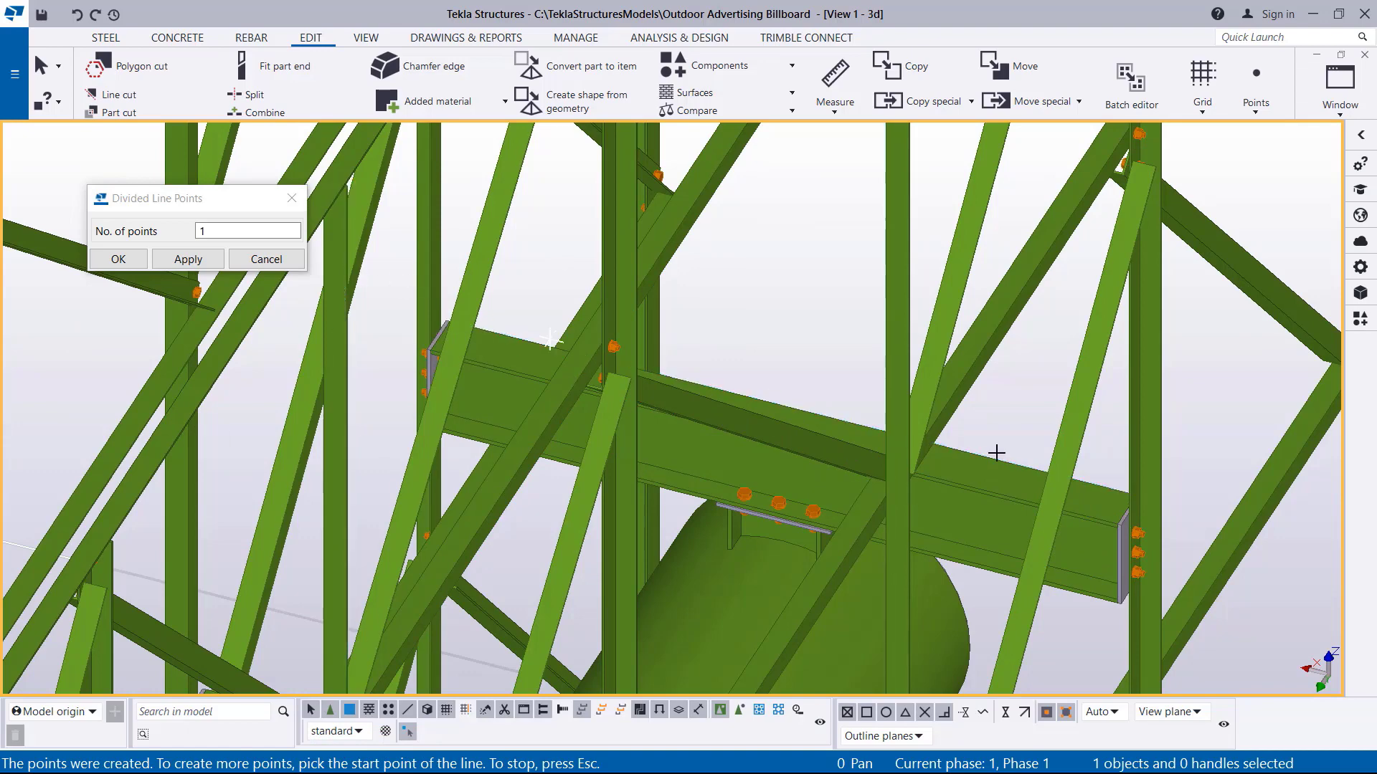
pyautogui.scroll(5, 387, 337)
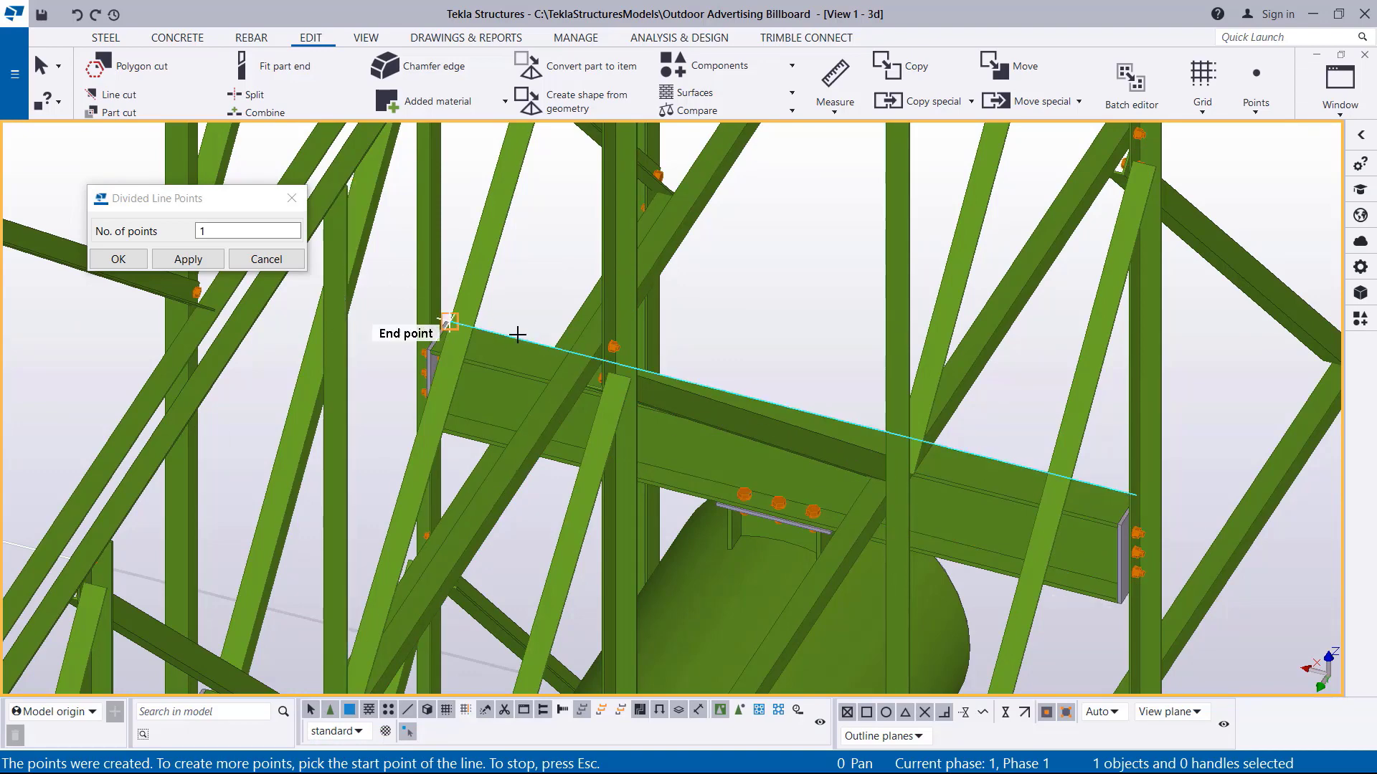
pyautogui.scroll(-5, 753, 384)
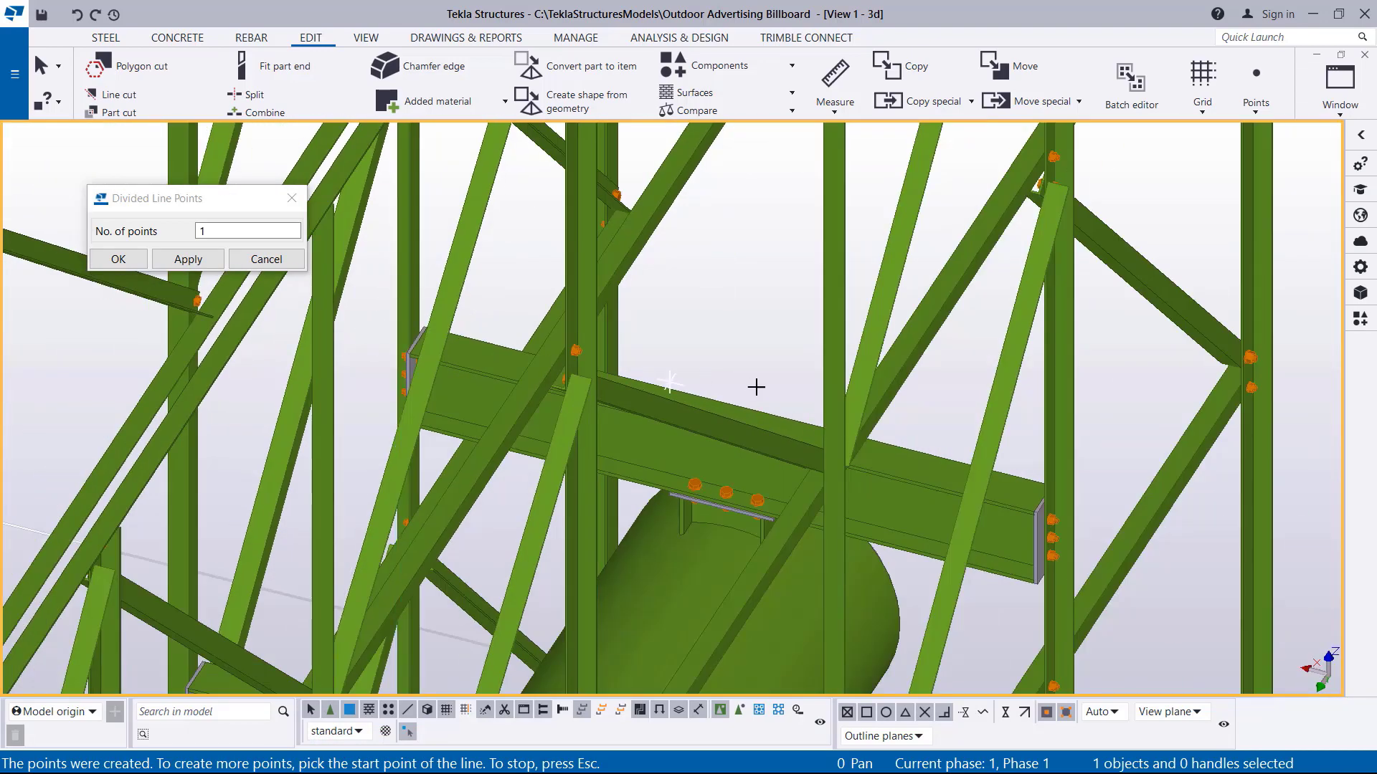
pyautogui.scroll(6, 916, 455)
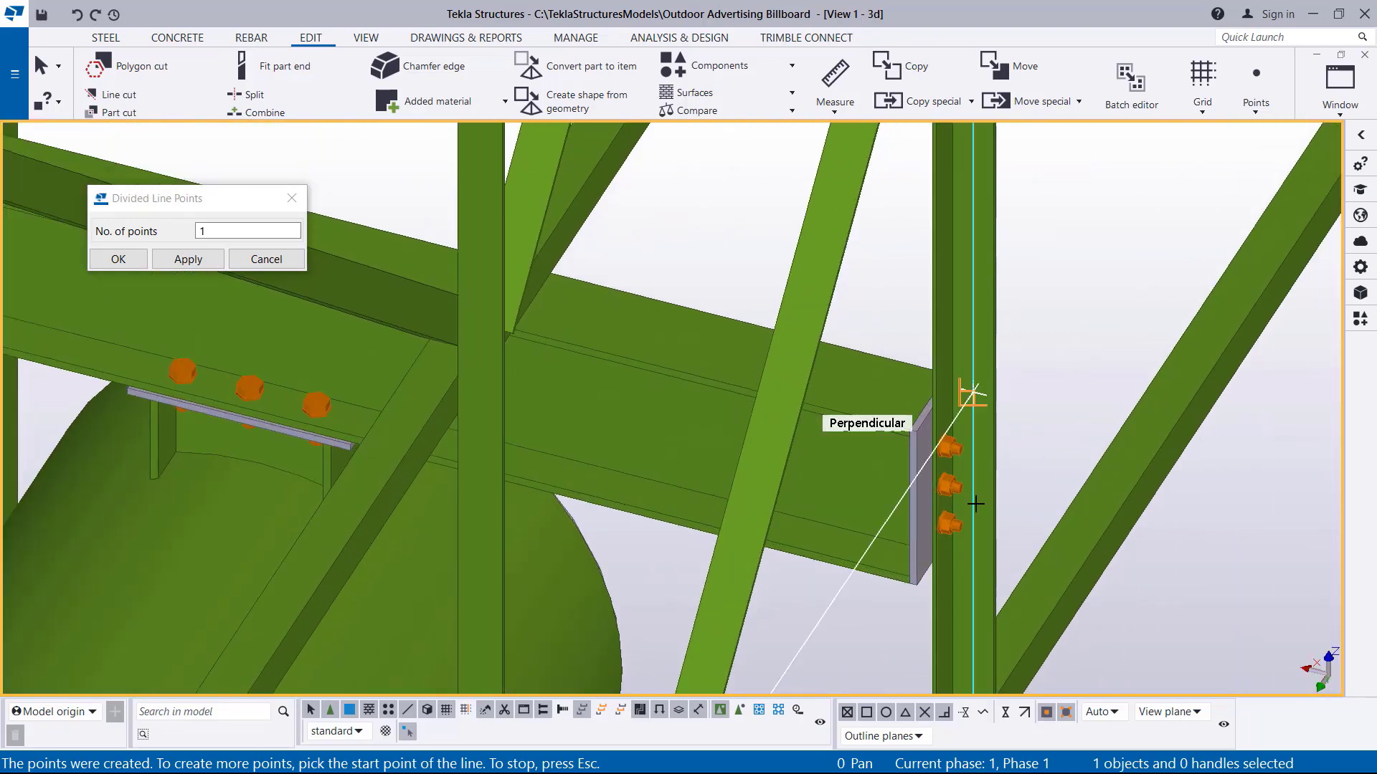
pyautogui.scroll(-3, 1075, 358)
pyautogui.scroll(5, 486, 375)
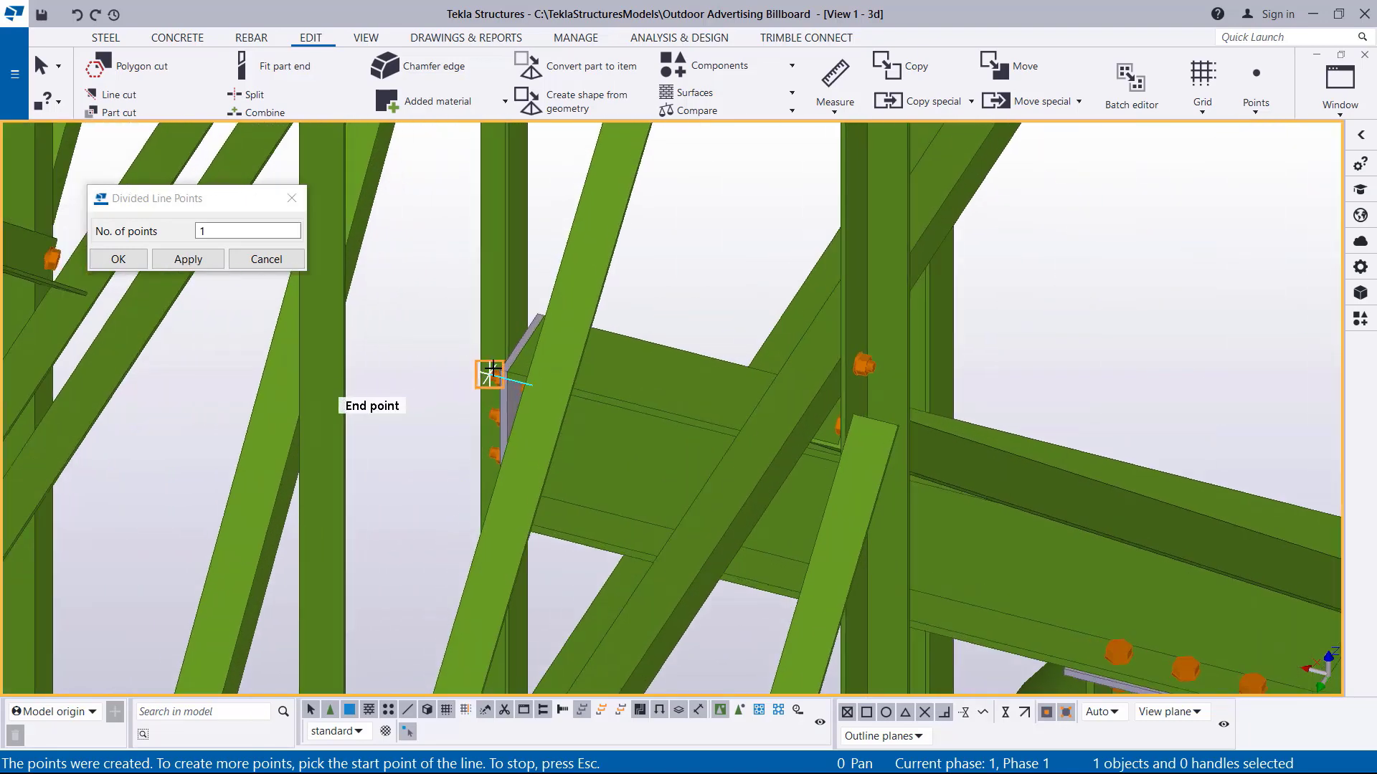
pyautogui.scroll(4, 516, 367)
pyautogui.scroll(-2, 522, 360)
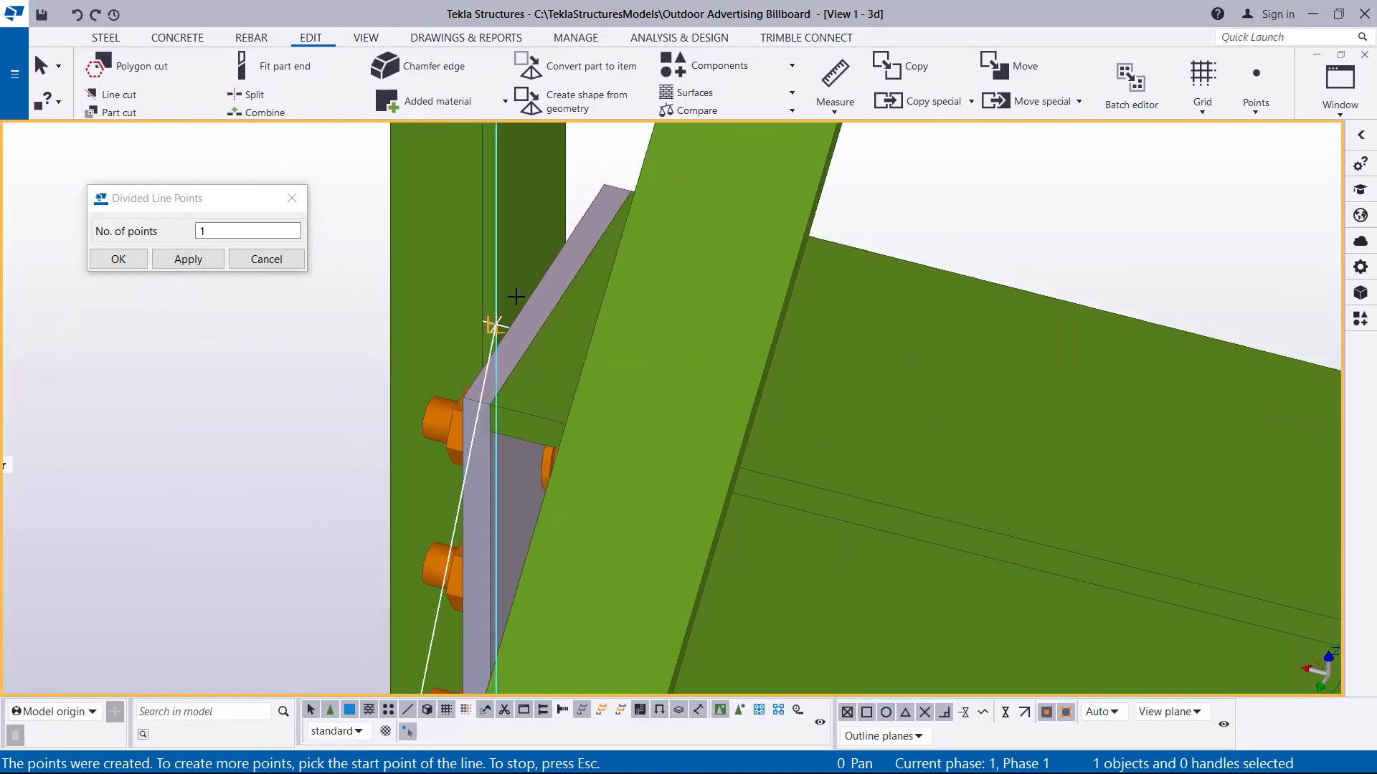
pyautogui.scroll(3, 613, 170)
pyautogui.scroll(1, 612, 180)
pyautogui.click(613, 192)
pyautogui.scroll(-6, 459, 337)
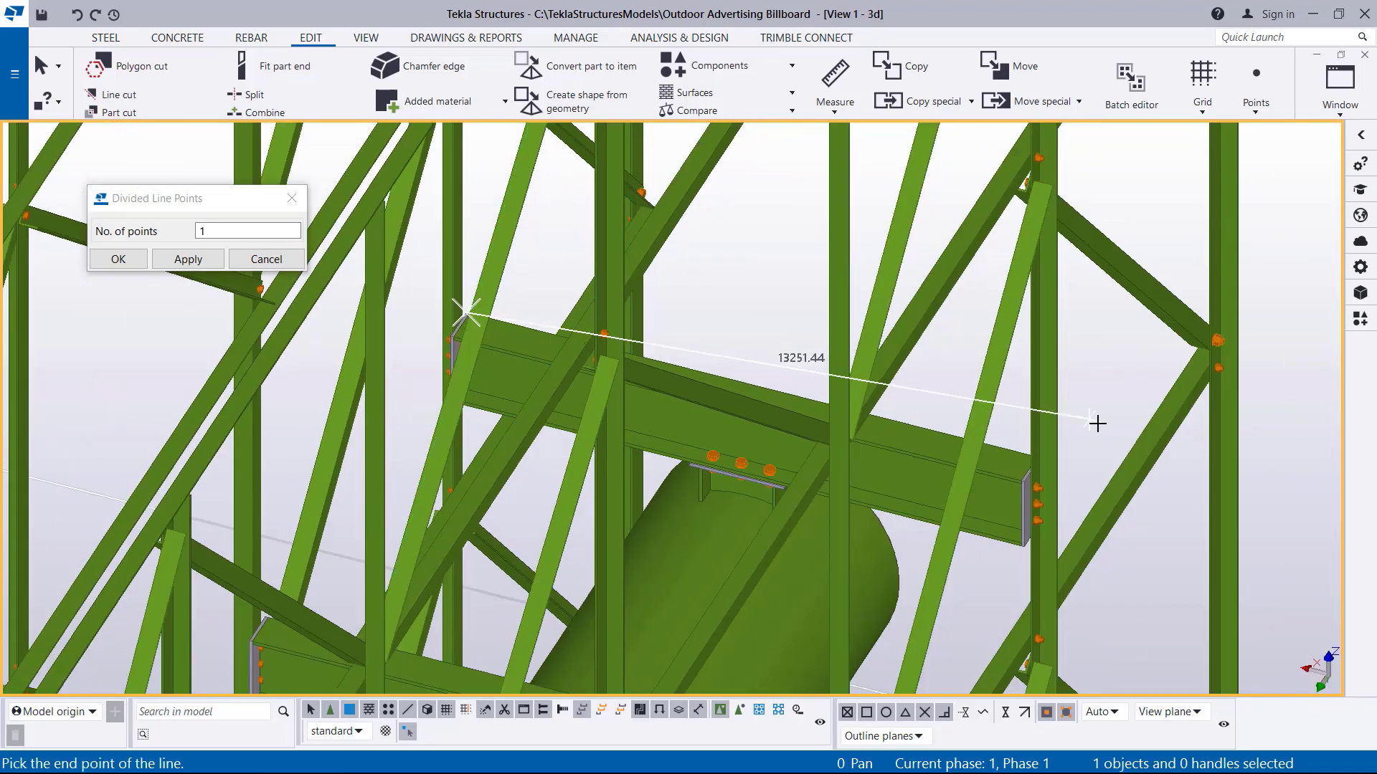
pyautogui.scroll(3, 1057, 428)
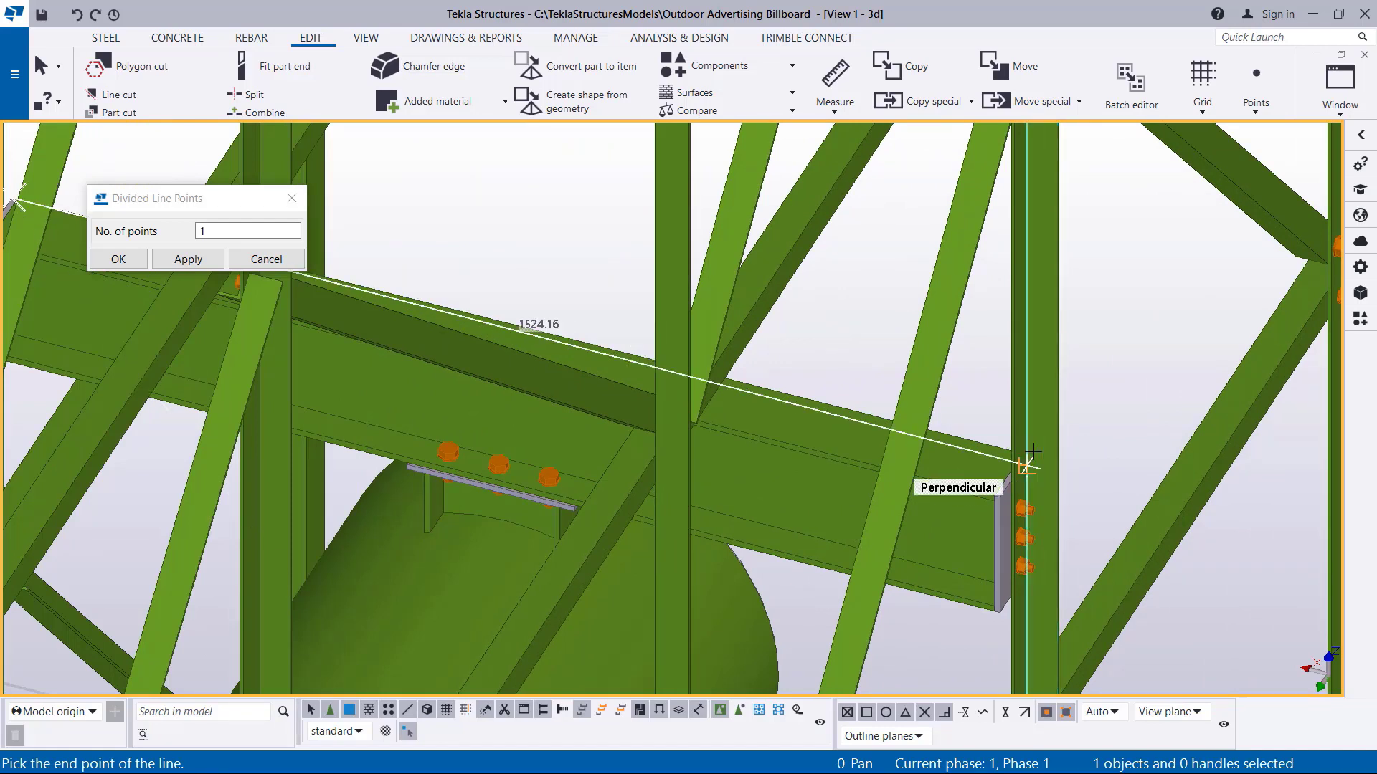
pyautogui.click(1032, 451)
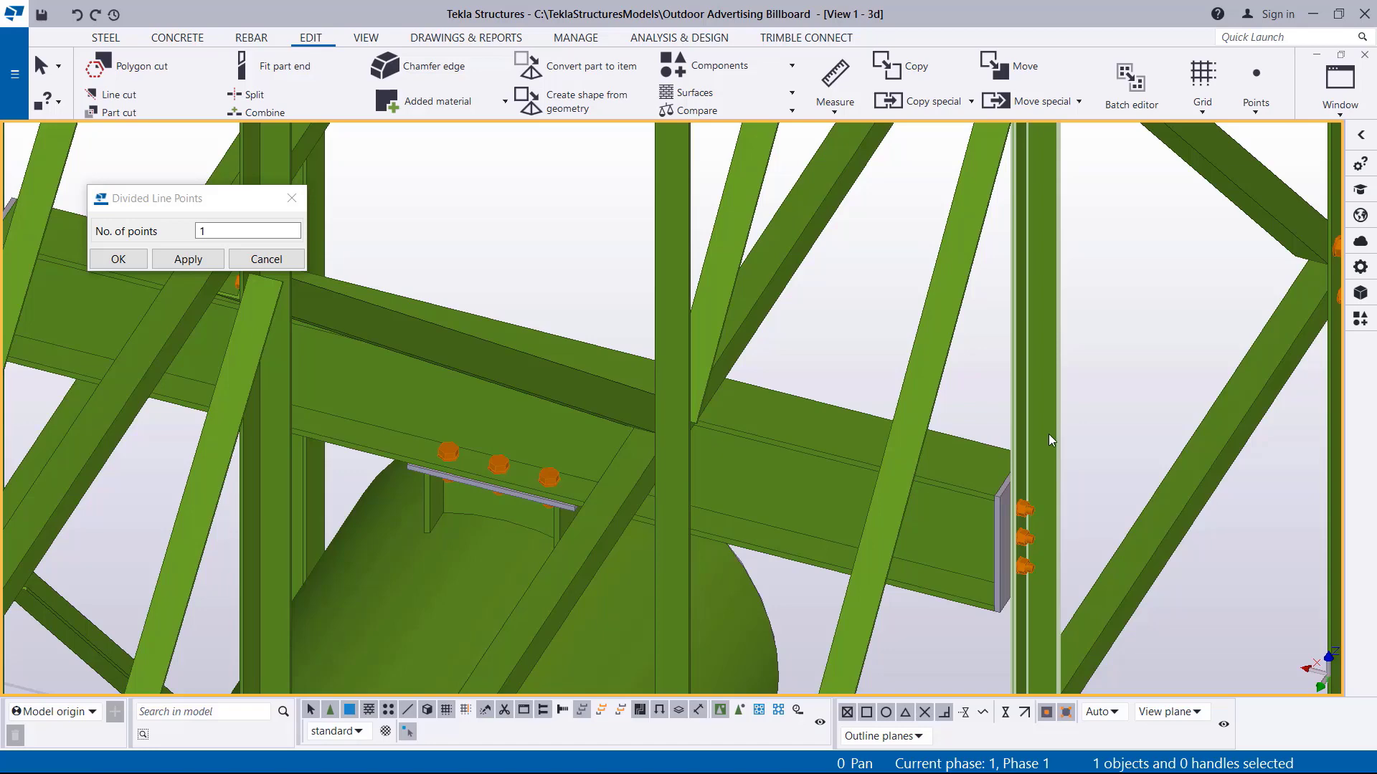
# - Examine the cross beams from the opposite side, closing in on the end plates of the beam nearest the pipe's capped end
pyautogui.click(118, 259)
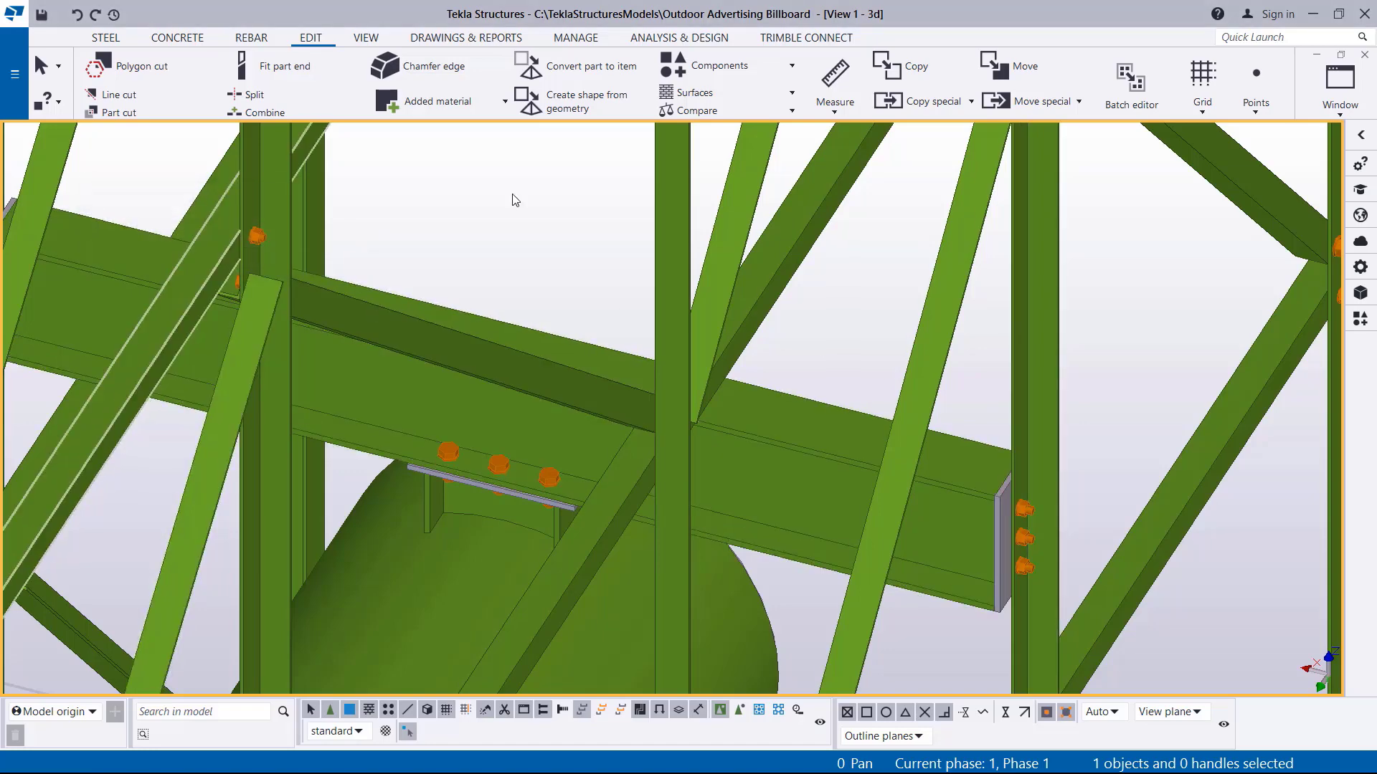
pyautogui.click(367, 42)
pyautogui.click(772, 91)
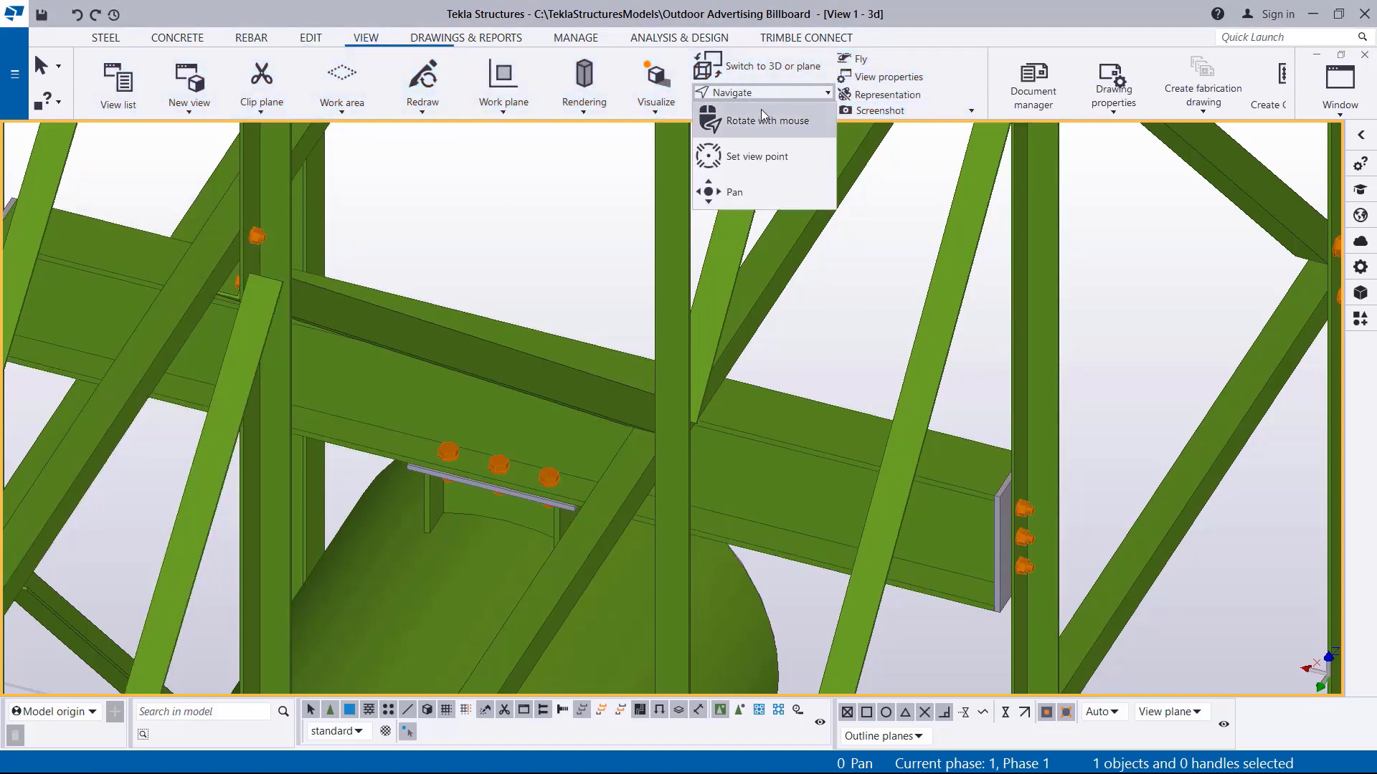
pyautogui.click(762, 117)
pyautogui.click(1003, 493)
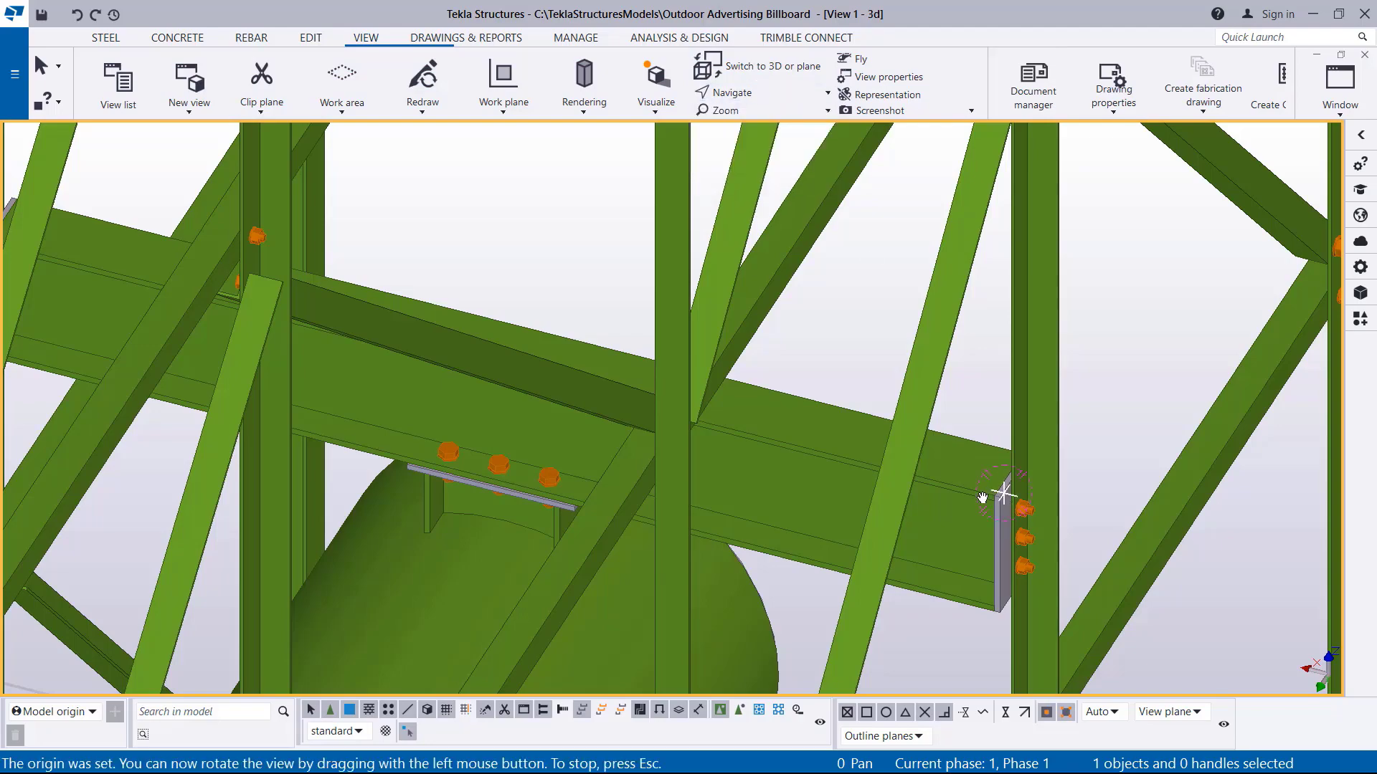
pyautogui.moveTo(1003, 493); pyautogui.dragTo(734, 473)
pyautogui.scroll(-5, 569, 555)
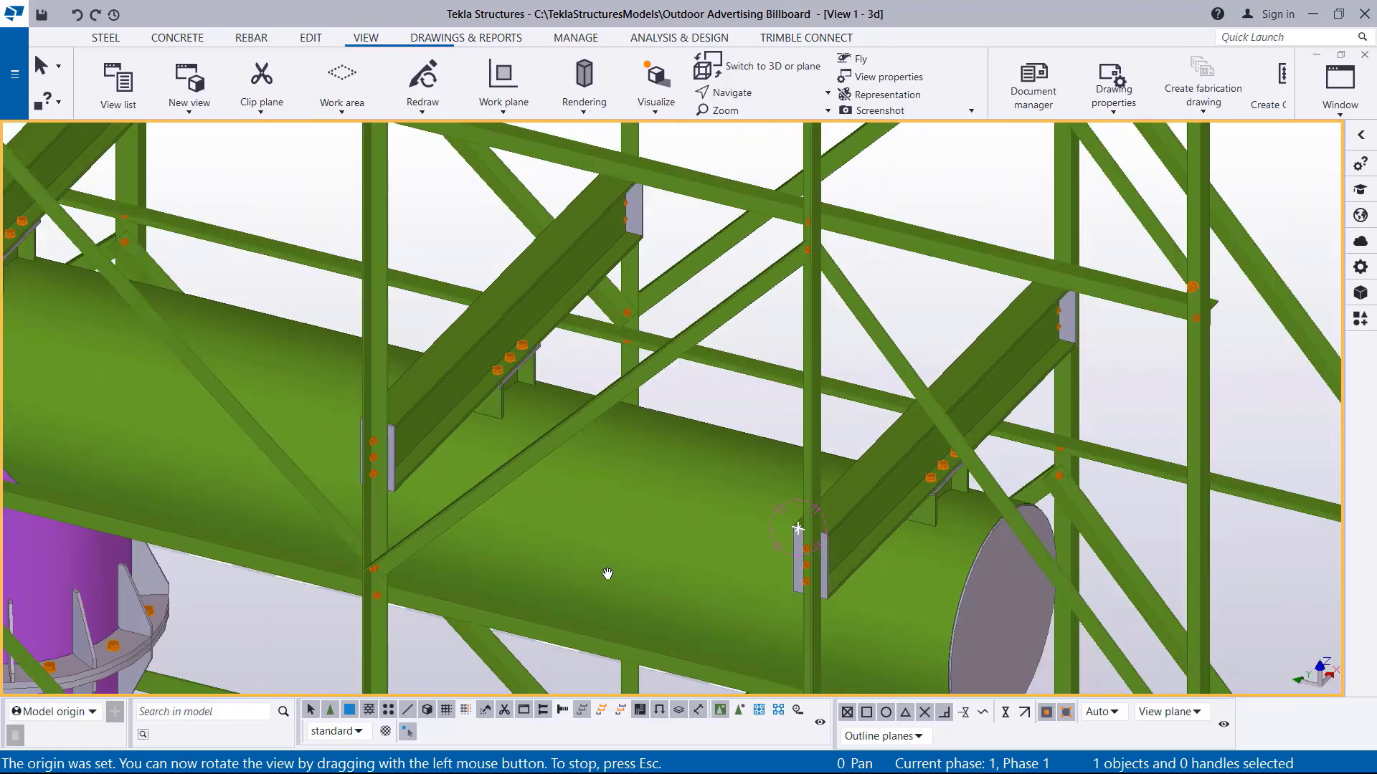
pyautogui.scroll(2, 950, 457)
pyautogui.scroll(3, 946, 457)
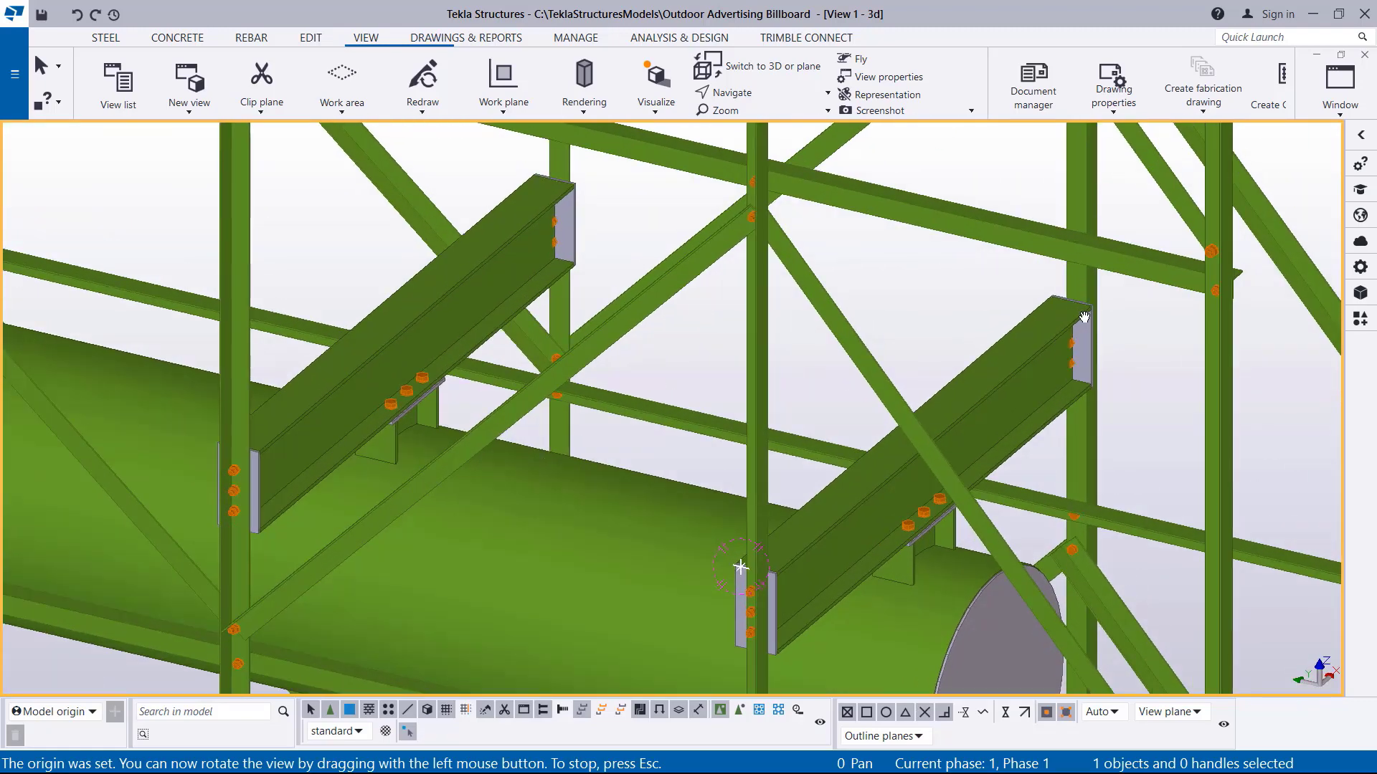
pyautogui.moveTo(945, 457); pyautogui.dragTo(992, 394)
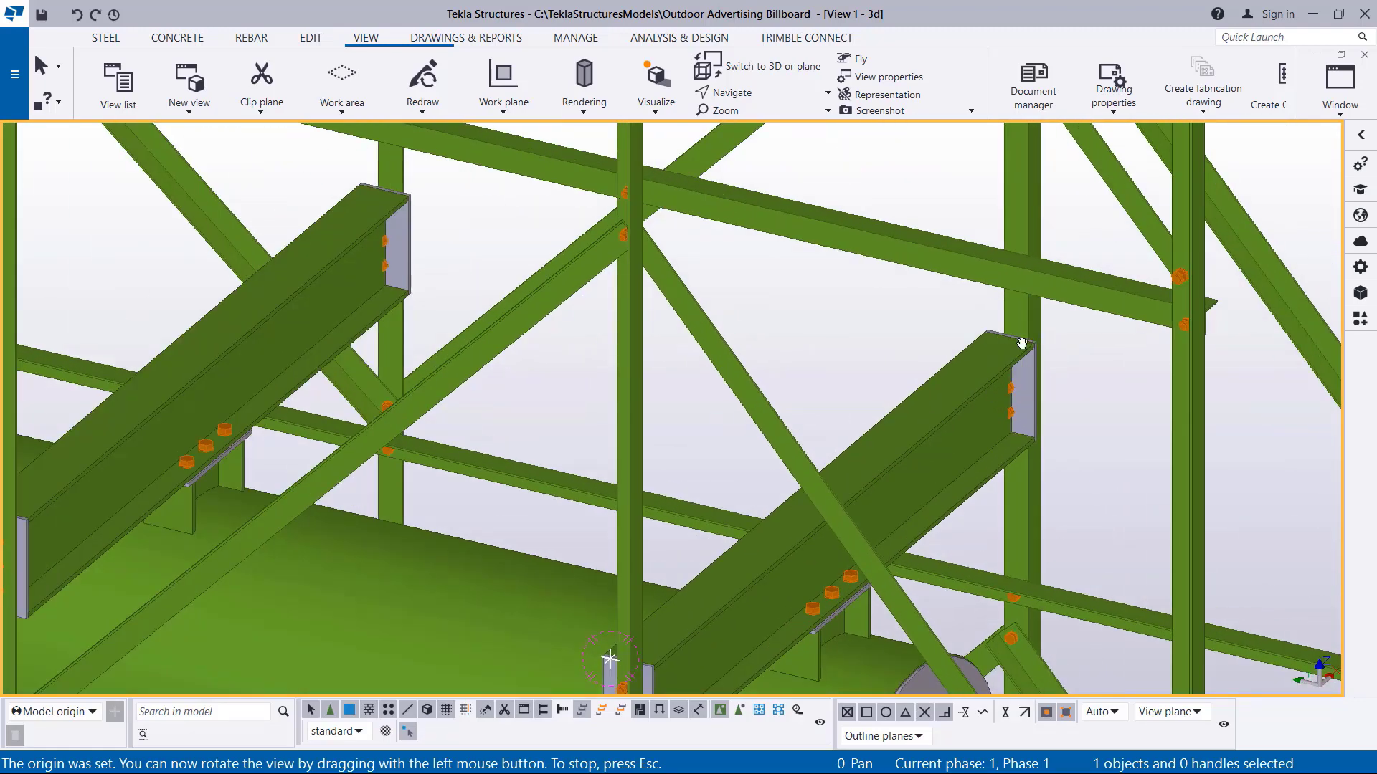
pyautogui.rightClick(1086, 377)
pyautogui.click(1119, 372)
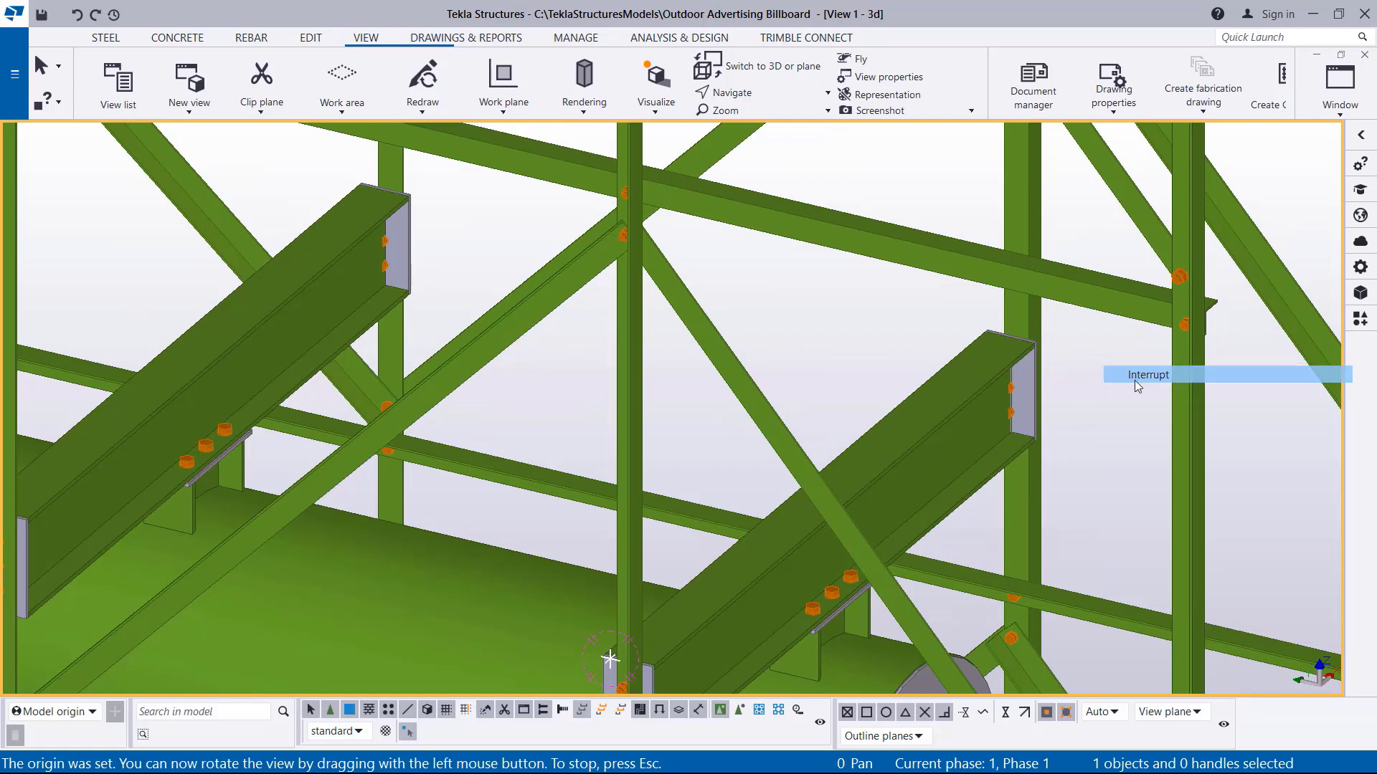
# - Create 1 divided-line point along the top edge of the cross beam nearest the pipe's capped end, between its end plates' outer top corners
pyautogui.click(309, 41)
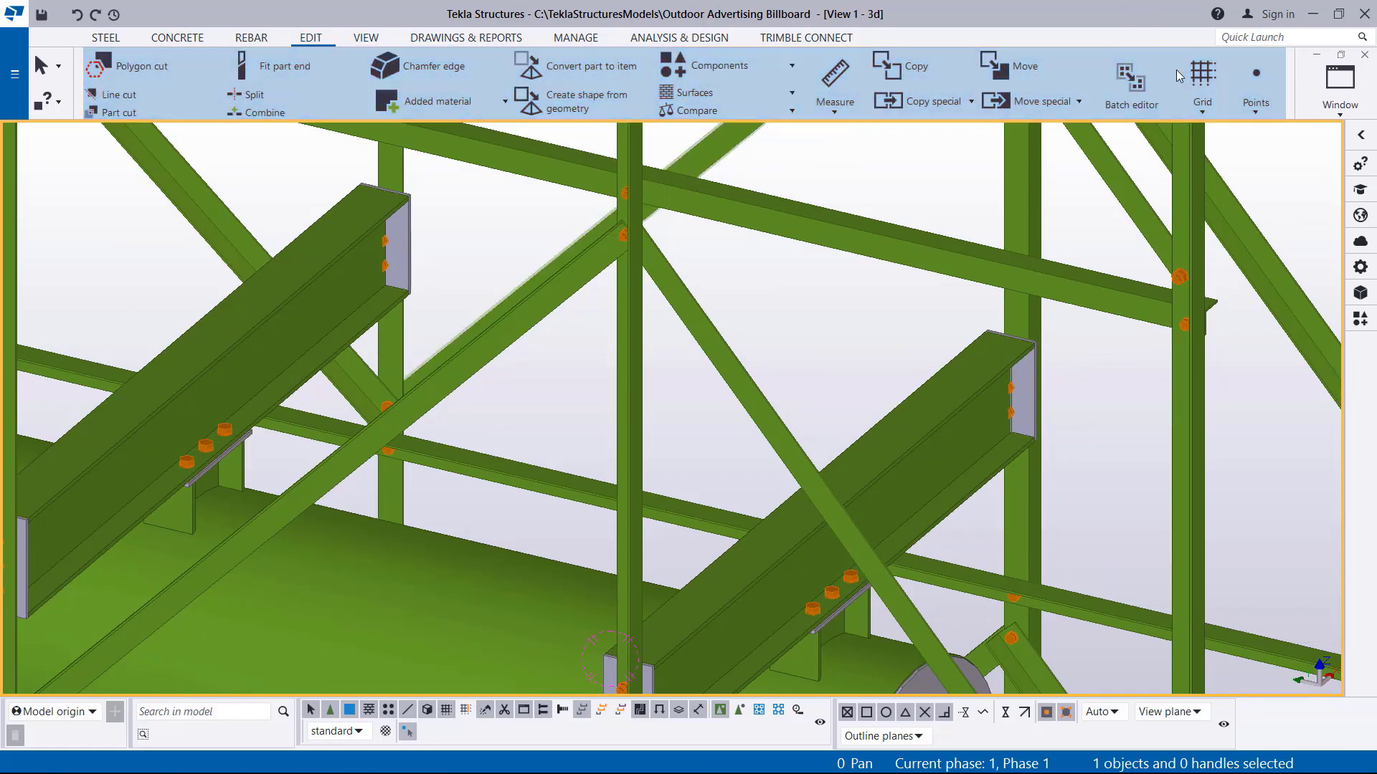
pyautogui.click(1256, 111)
pyautogui.click(1272, 138)
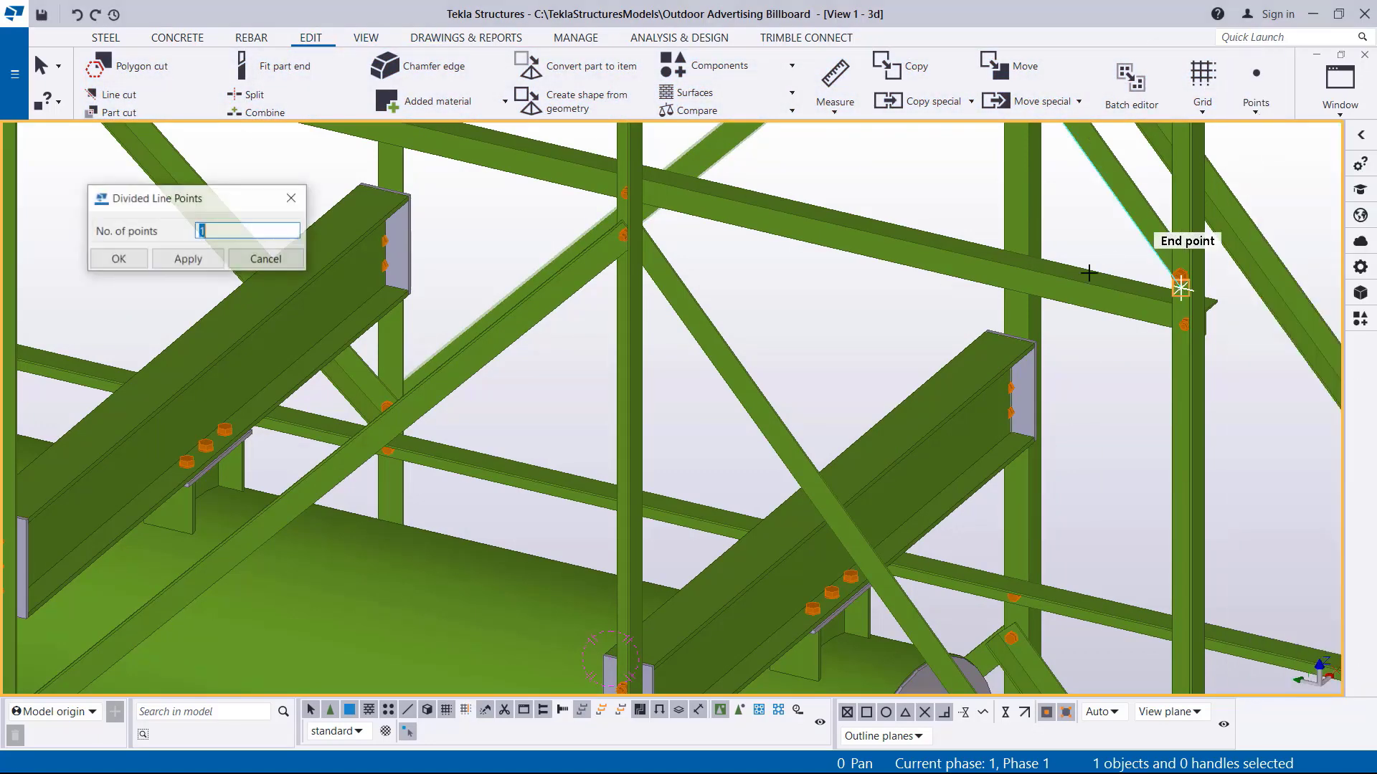
pyautogui.scroll(6, 1176, 283)
pyautogui.scroll(3, 1040, 363)
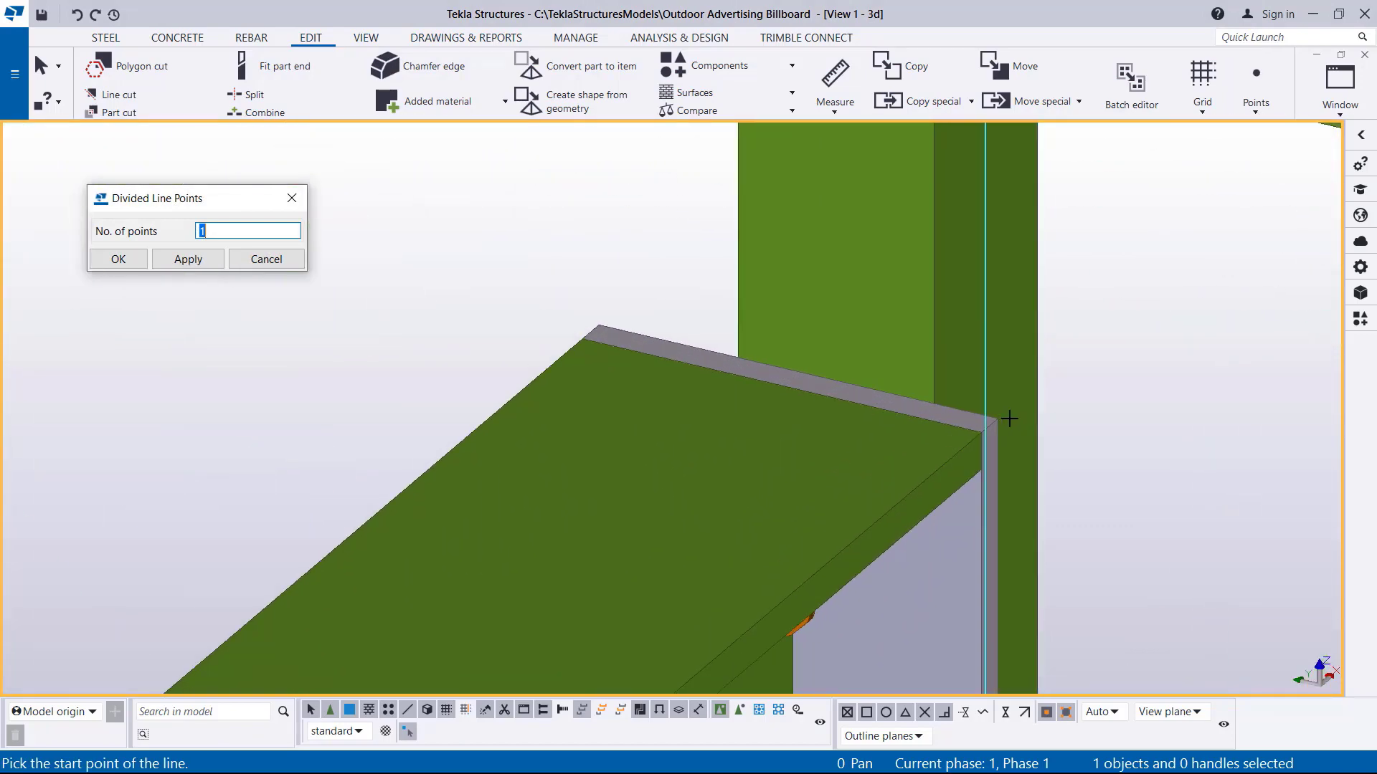
pyautogui.click(998, 417)
pyautogui.scroll(-8, 1039, 388)
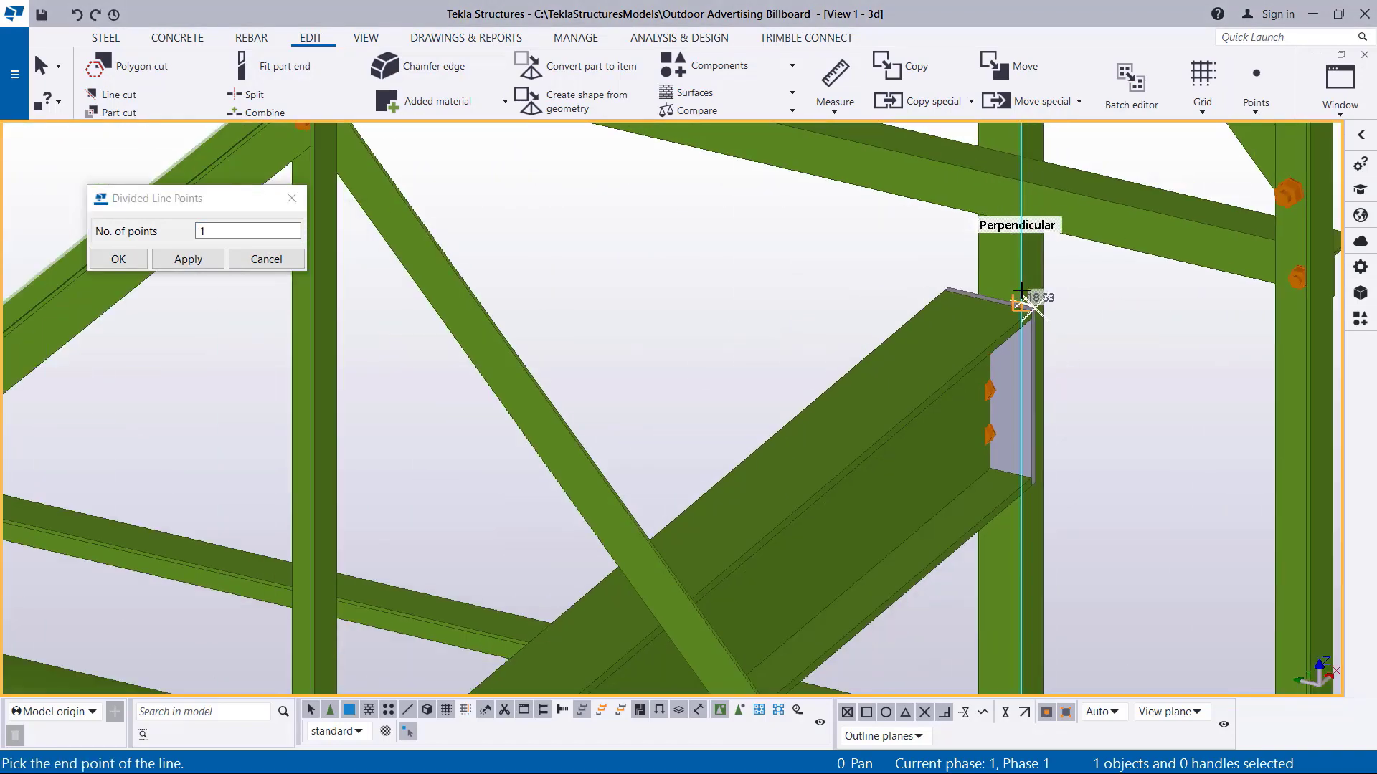
pyautogui.scroll(3, 741, 552)
pyautogui.scroll(5, 741, 552)
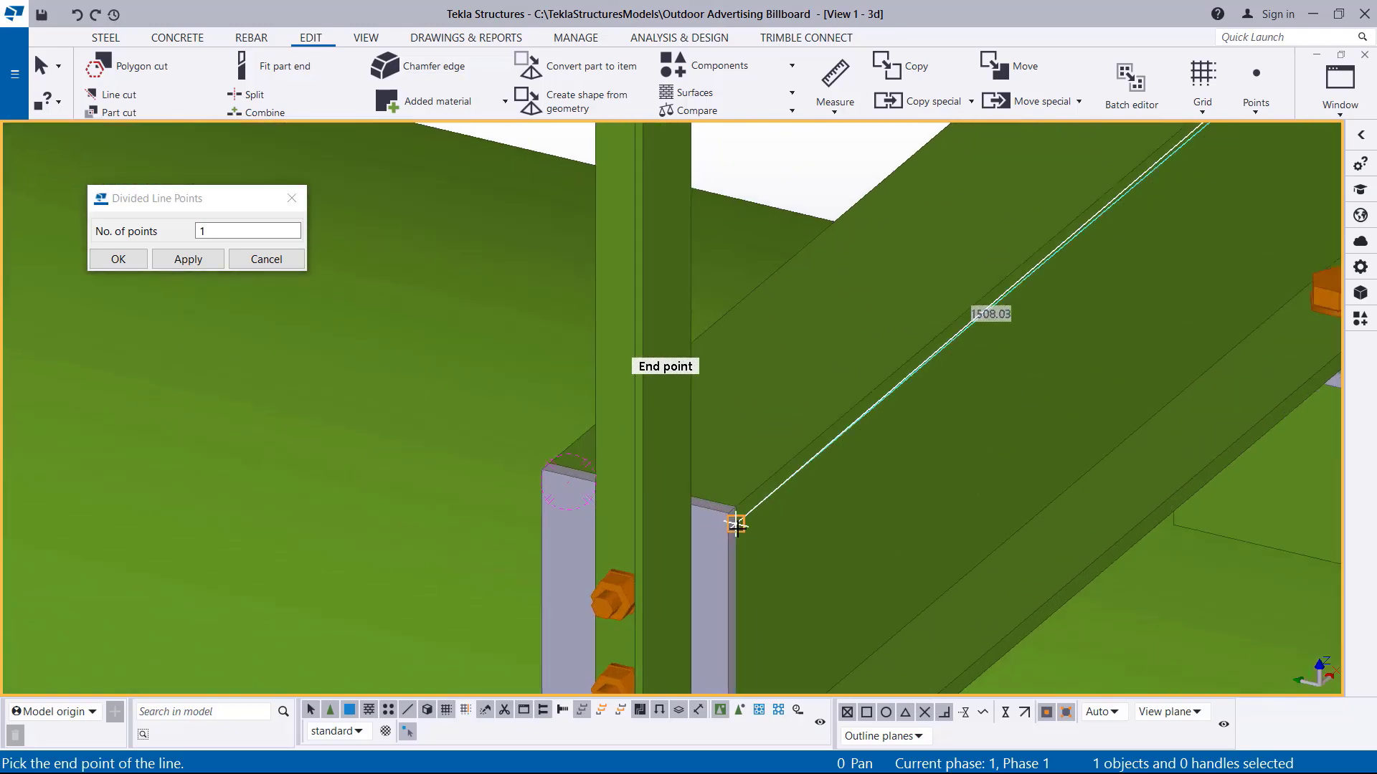
pyautogui.click(717, 498)
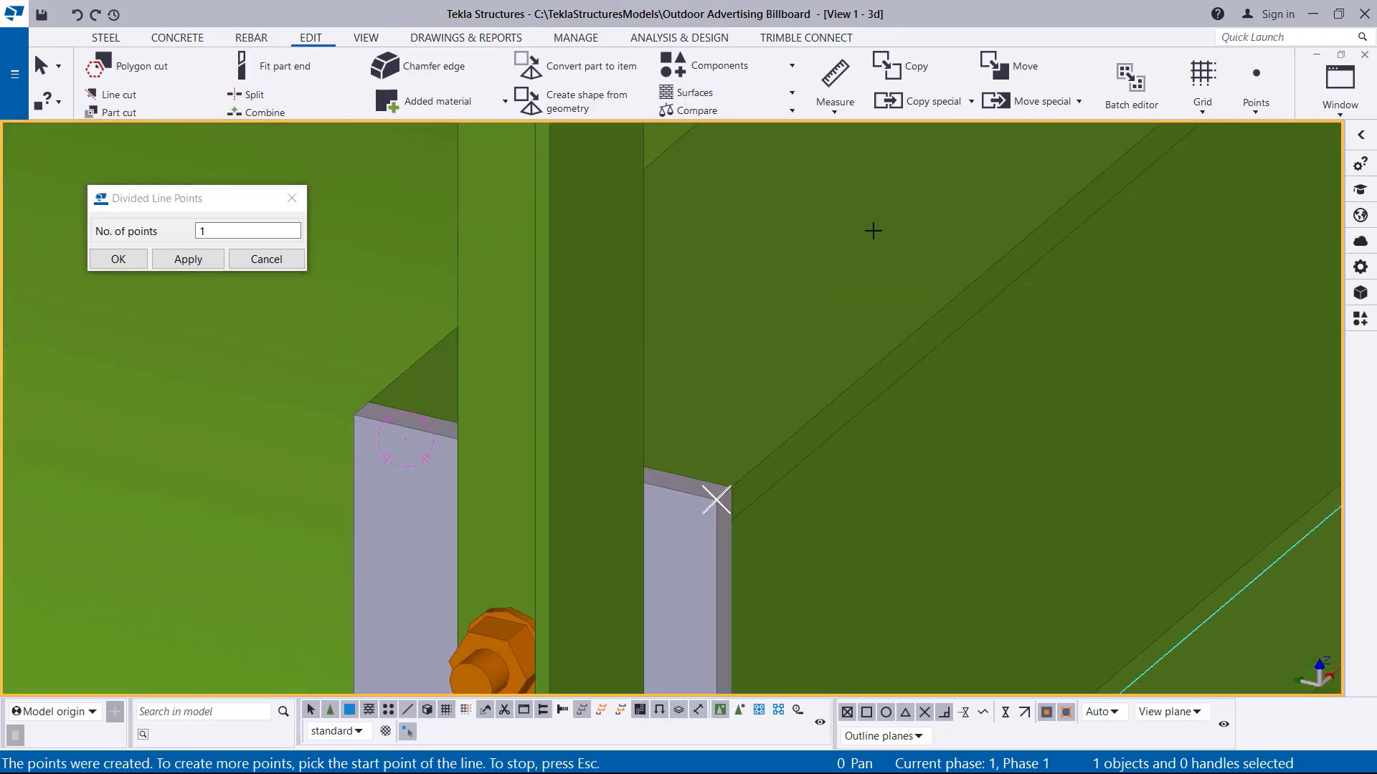
pyautogui.rightClick(873, 231)
pyautogui.click(914, 241)
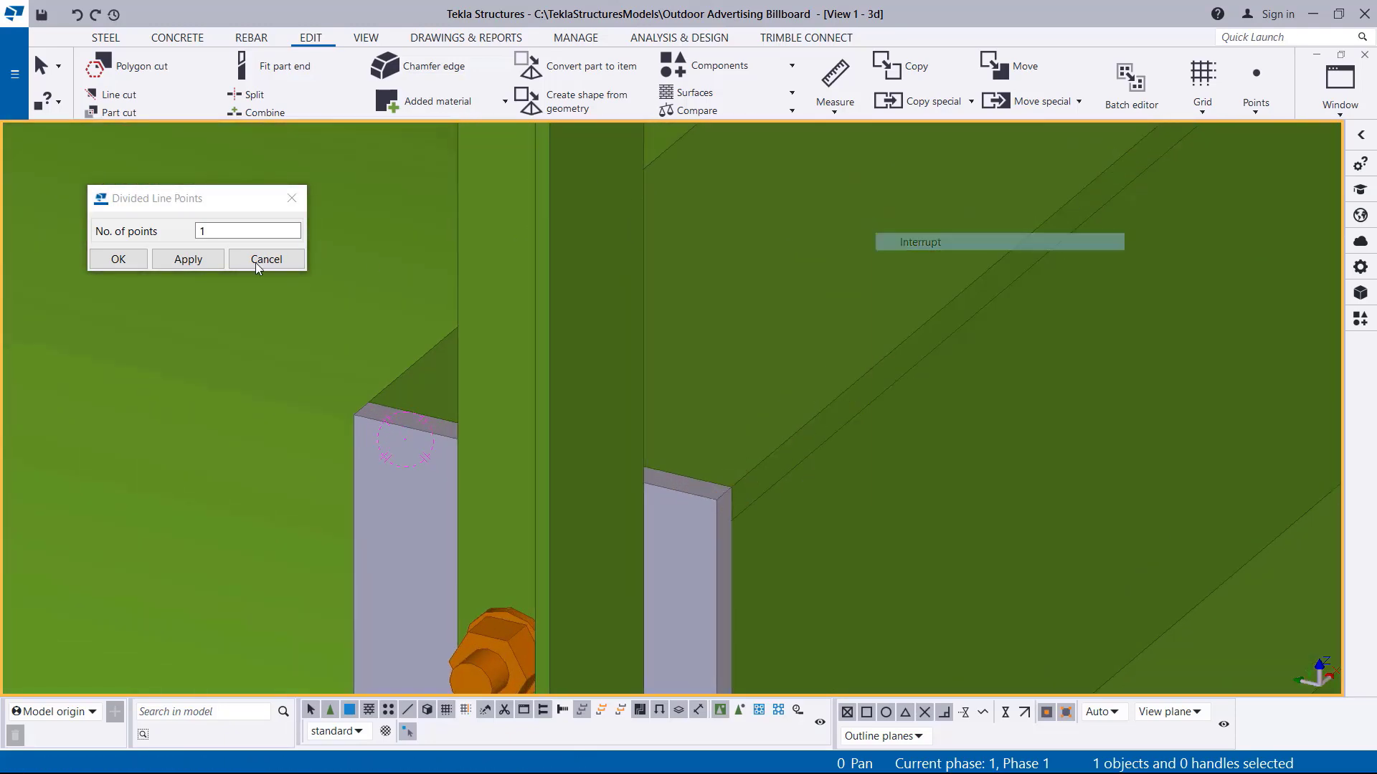
pyautogui.click(118, 259)
# - Copy the cross beam's midpoint linearly once along the beam, with dX 225, dY 0 and dZ 0
pyautogui.scroll(-4, 611, 521)
pyautogui.scroll(-5, 575, 544)
pyautogui.scroll(8, 750, 395)
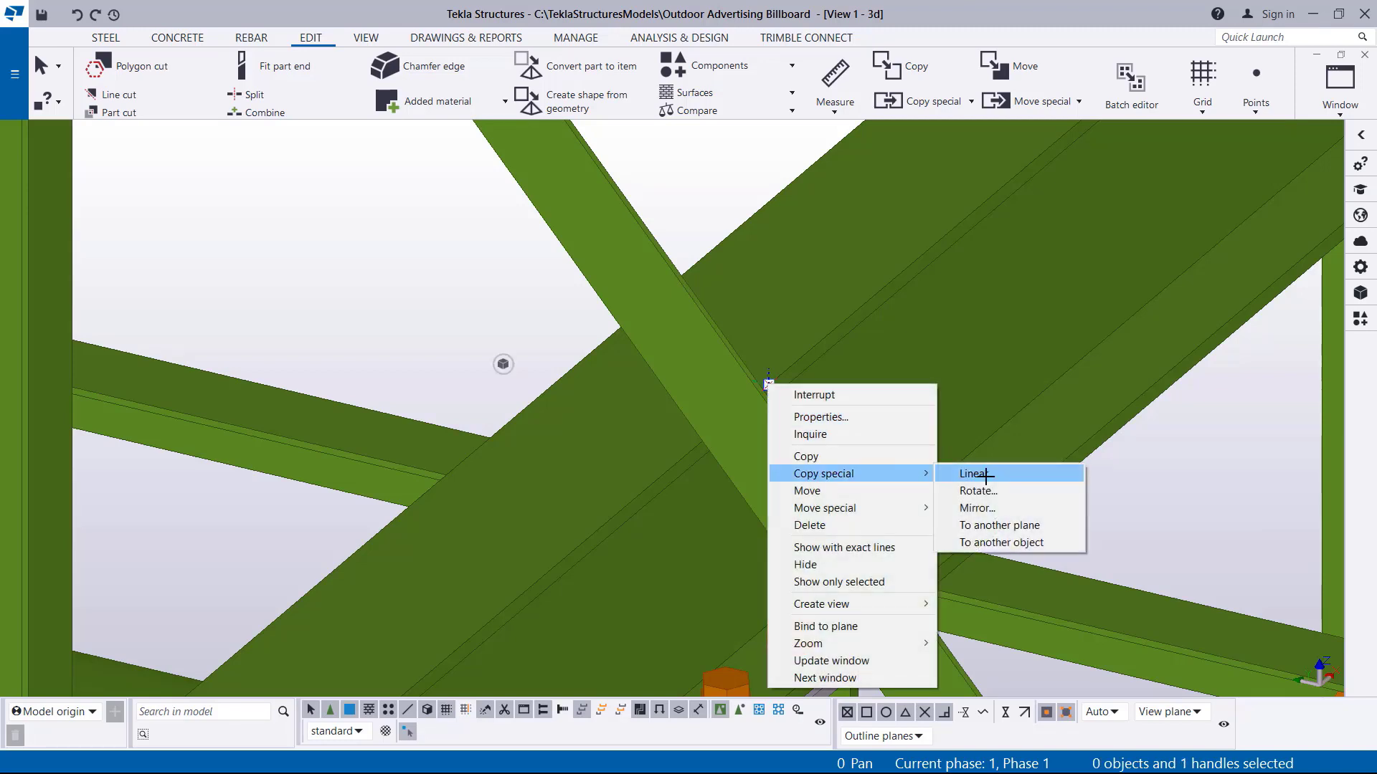
pyautogui.click(974, 473)
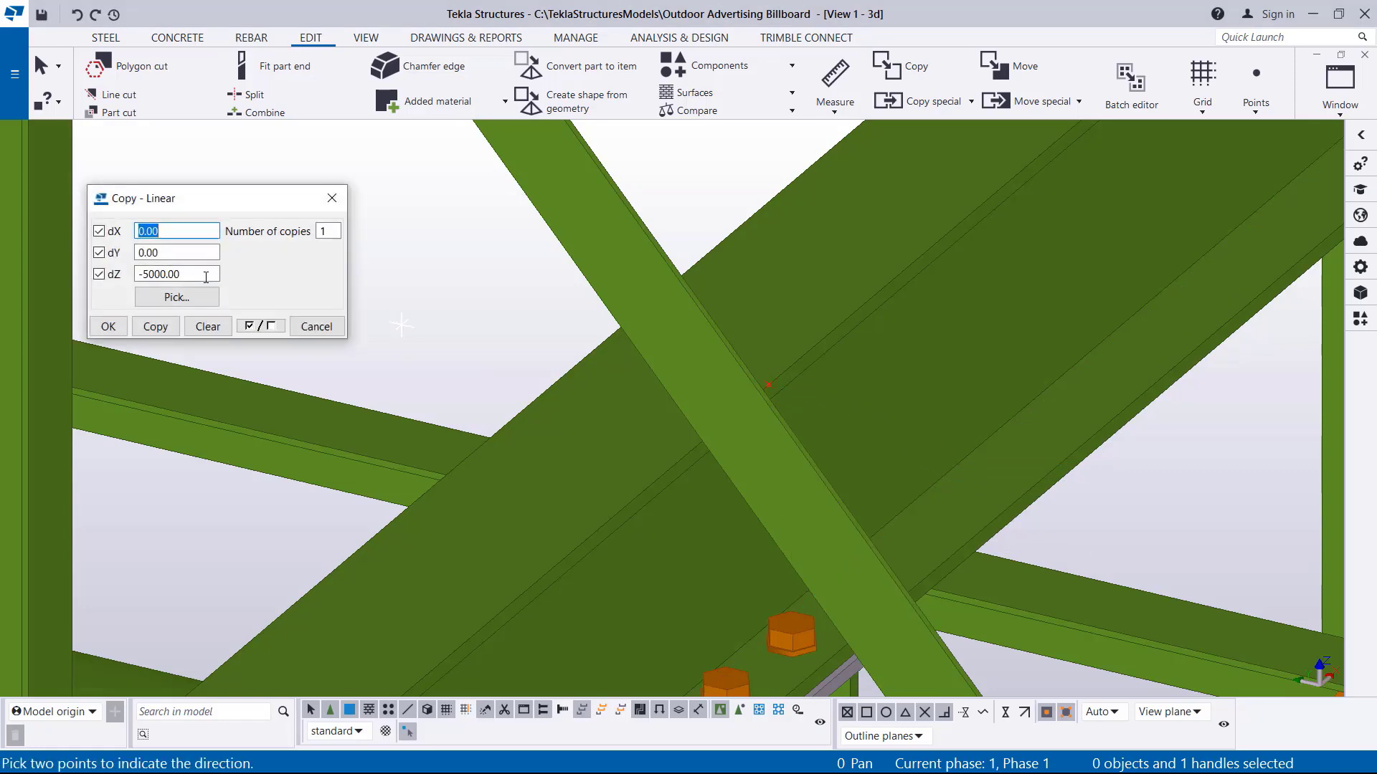
pyautogui.moveTo(211, 274); pyautogui.dragTo(84, 276)
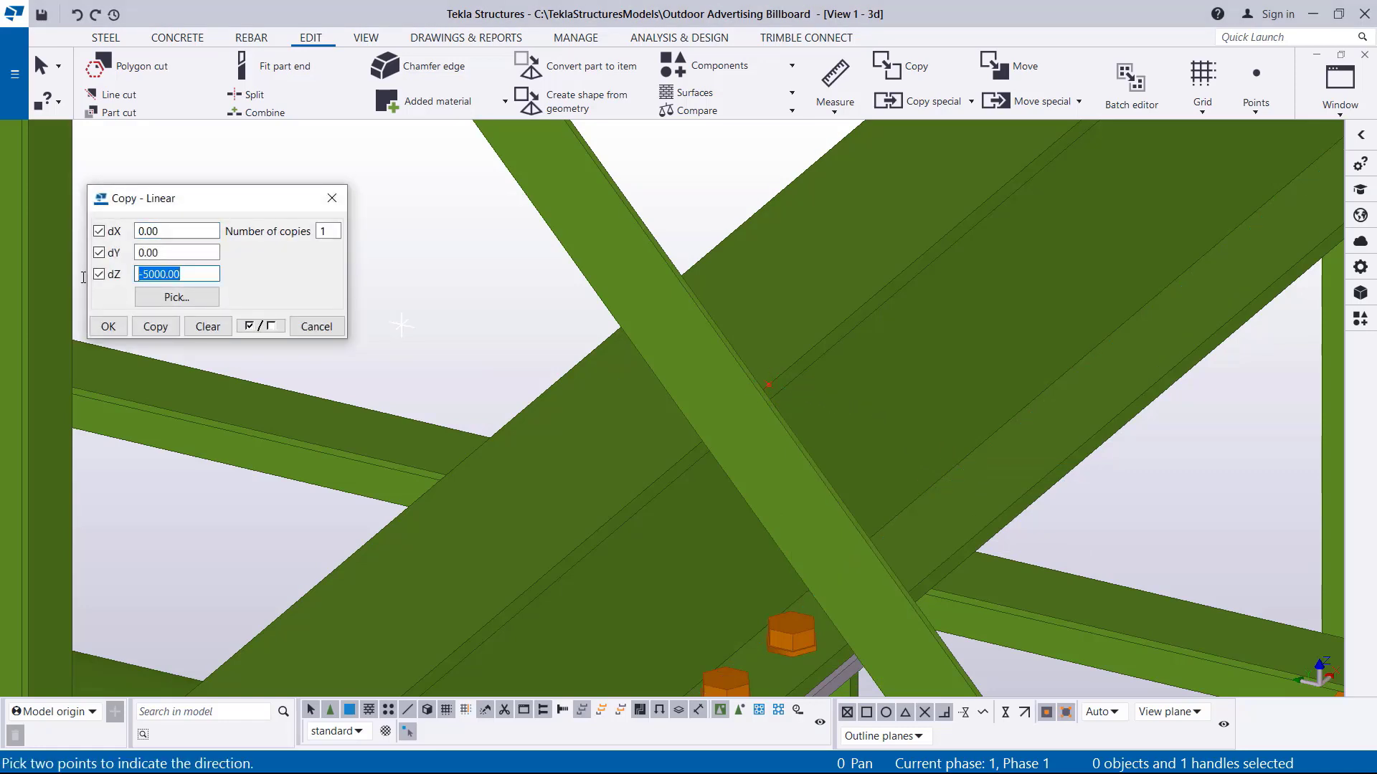
pyautogui.write('0')
pyautogui.moveTo(166, 230); pyautogui.dragTo(100, 239)
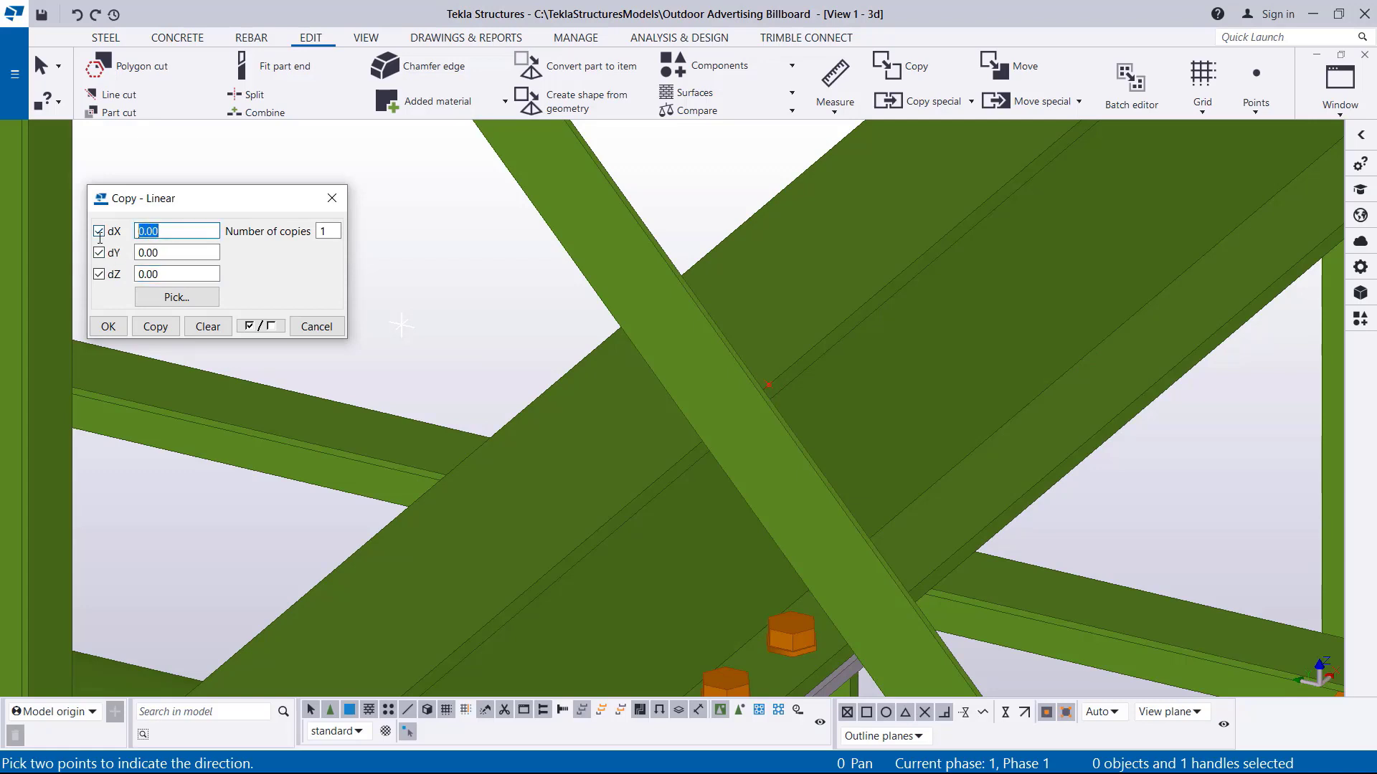
pyautogui.write('225')
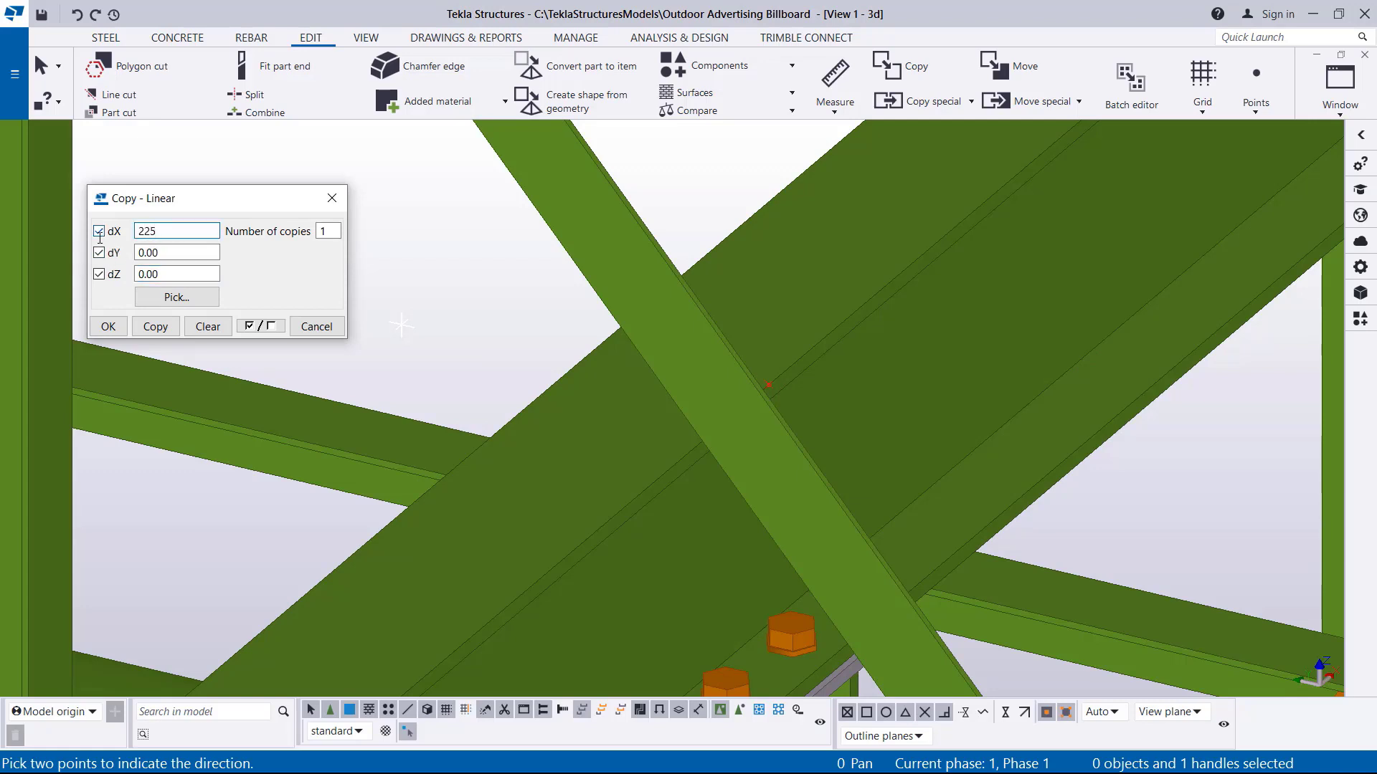
pyautogui.click(155, 323)
pyautogui.click(108, 326)
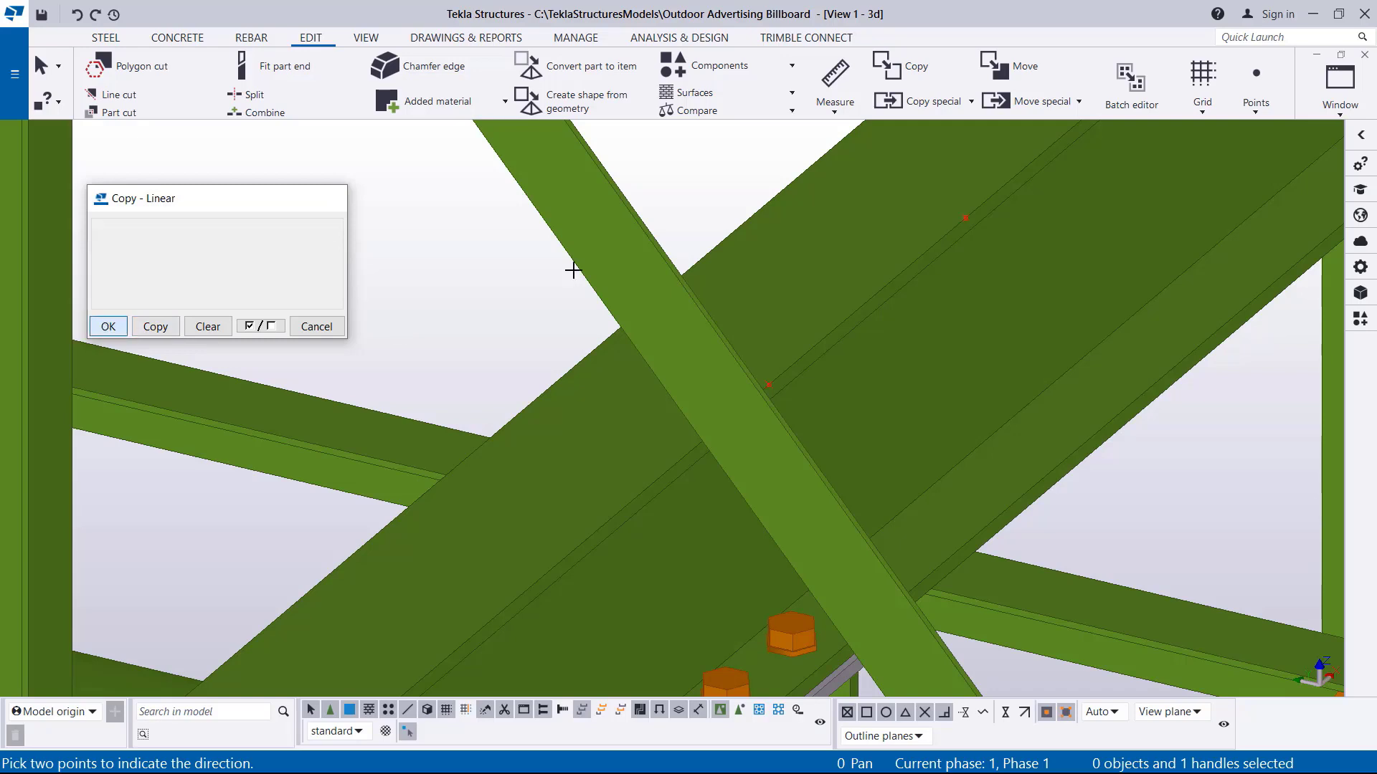
pyautogui.rightClick(724, 166)
pyautogui.click(724, 166)
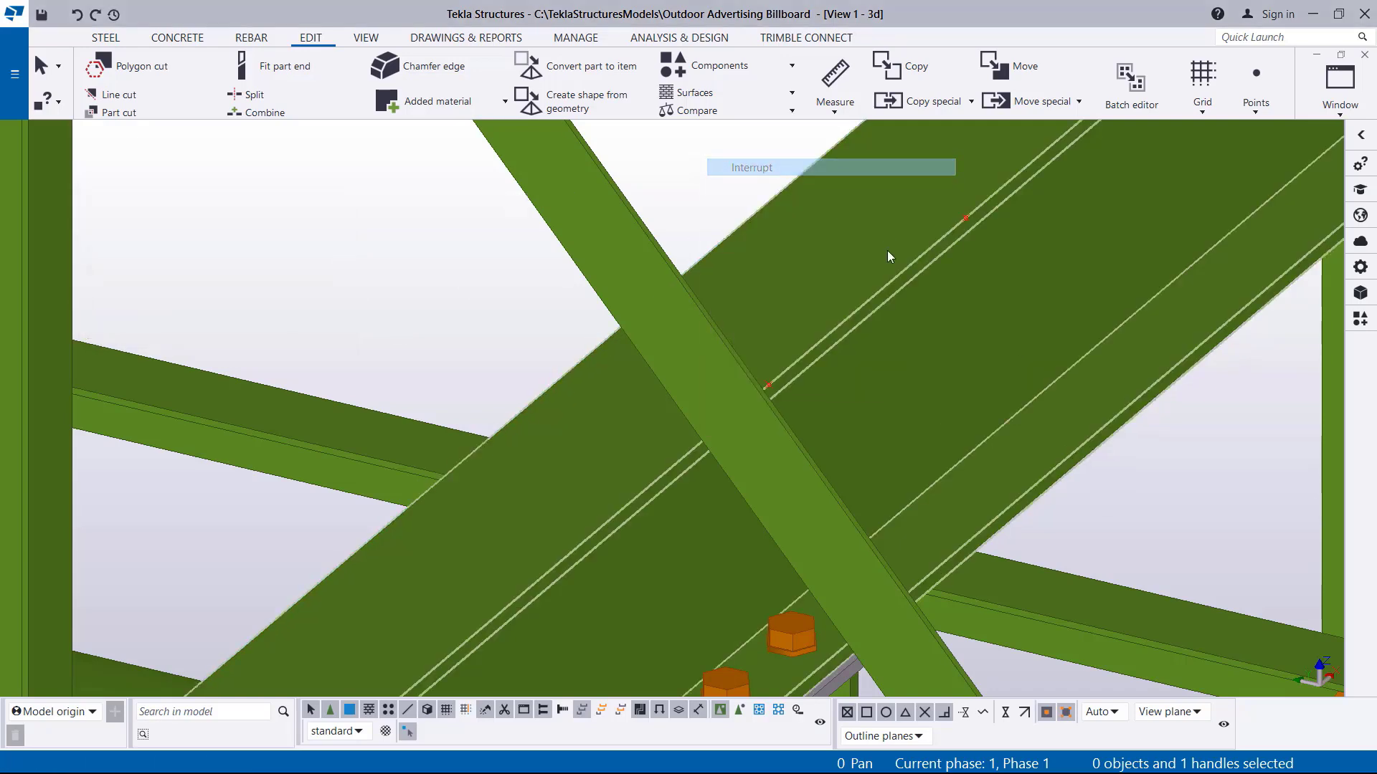
# - Copy the midpoint to its other side along the beam, using the offset point as origin and the midpoint as destination
pyautogui.click(769, 385)
pyautogui.rightClick(770, 386)
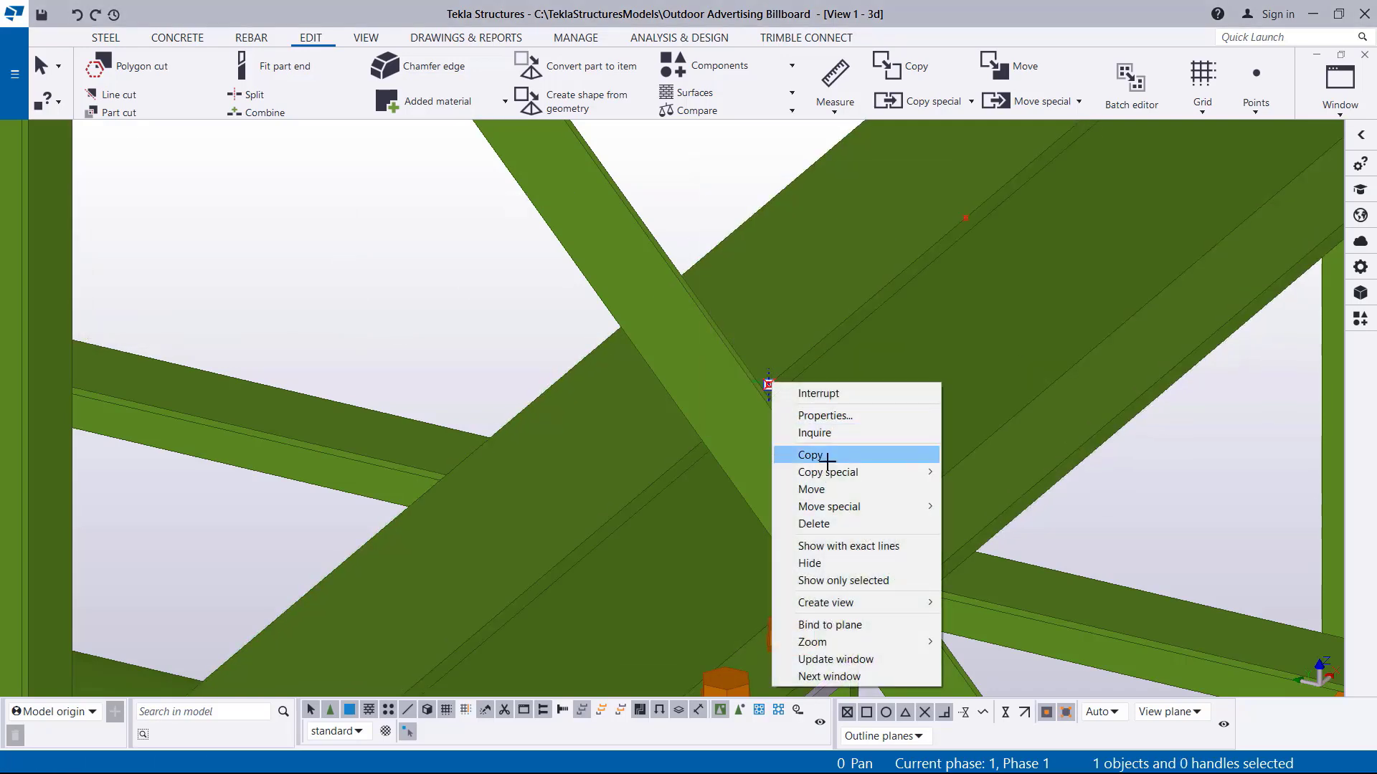
pyautogui.moveTo(828, 473)
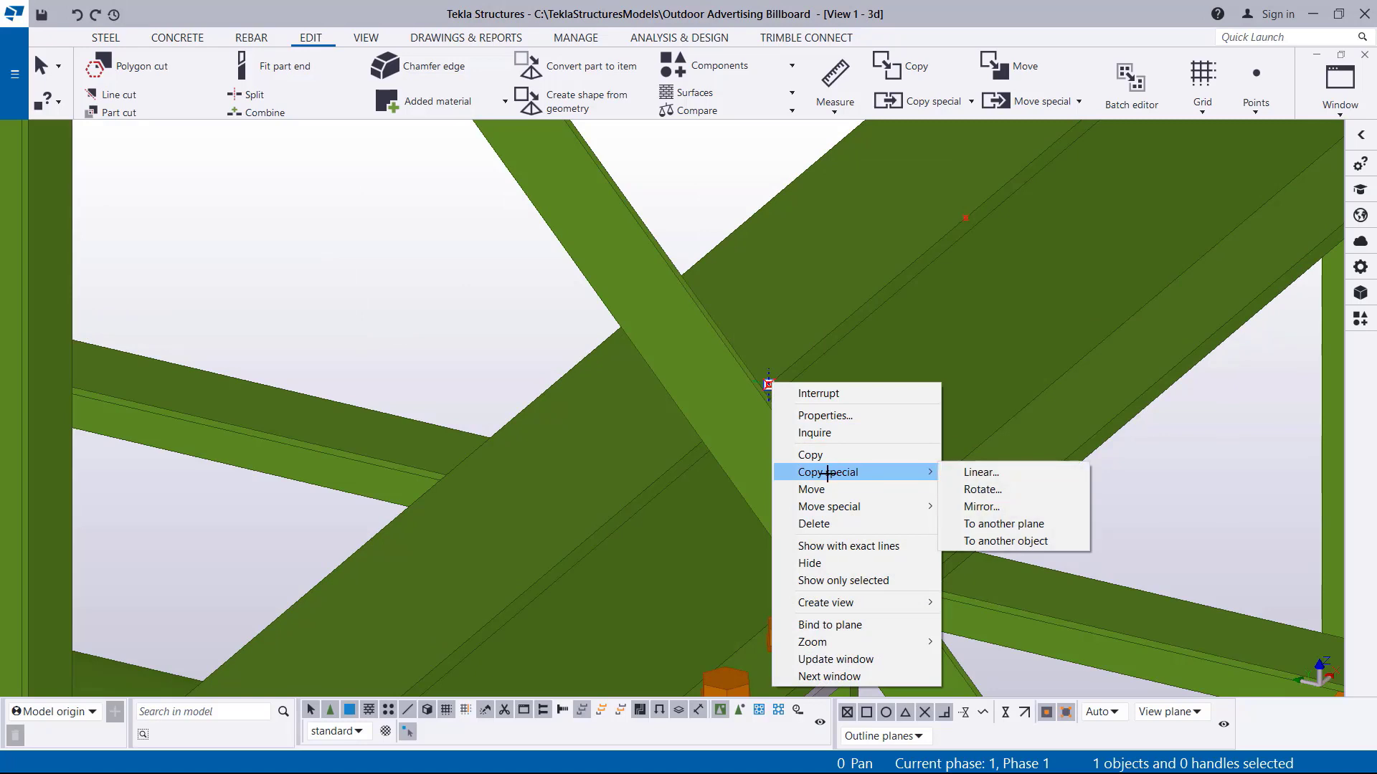
pyautogui.click(810, 455)
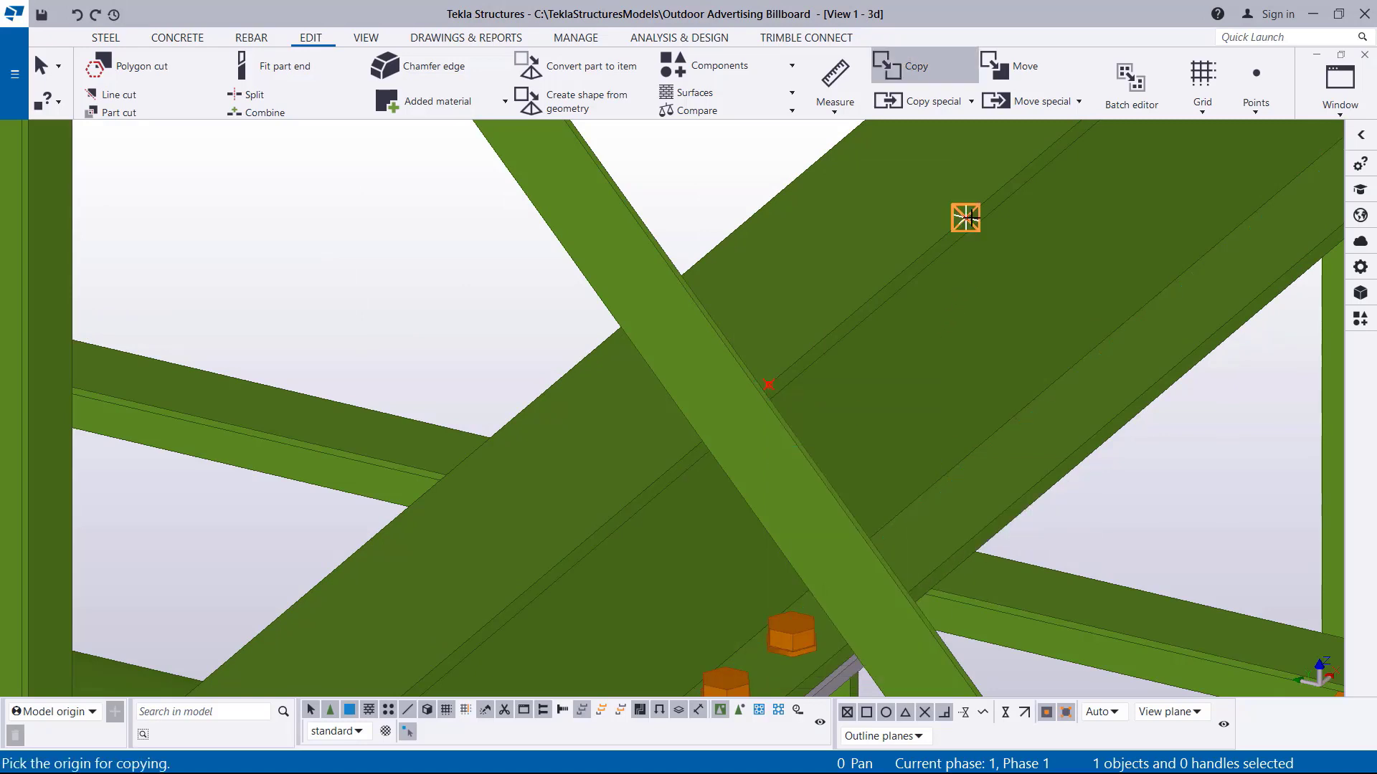
pyautogui.click(965, 218)
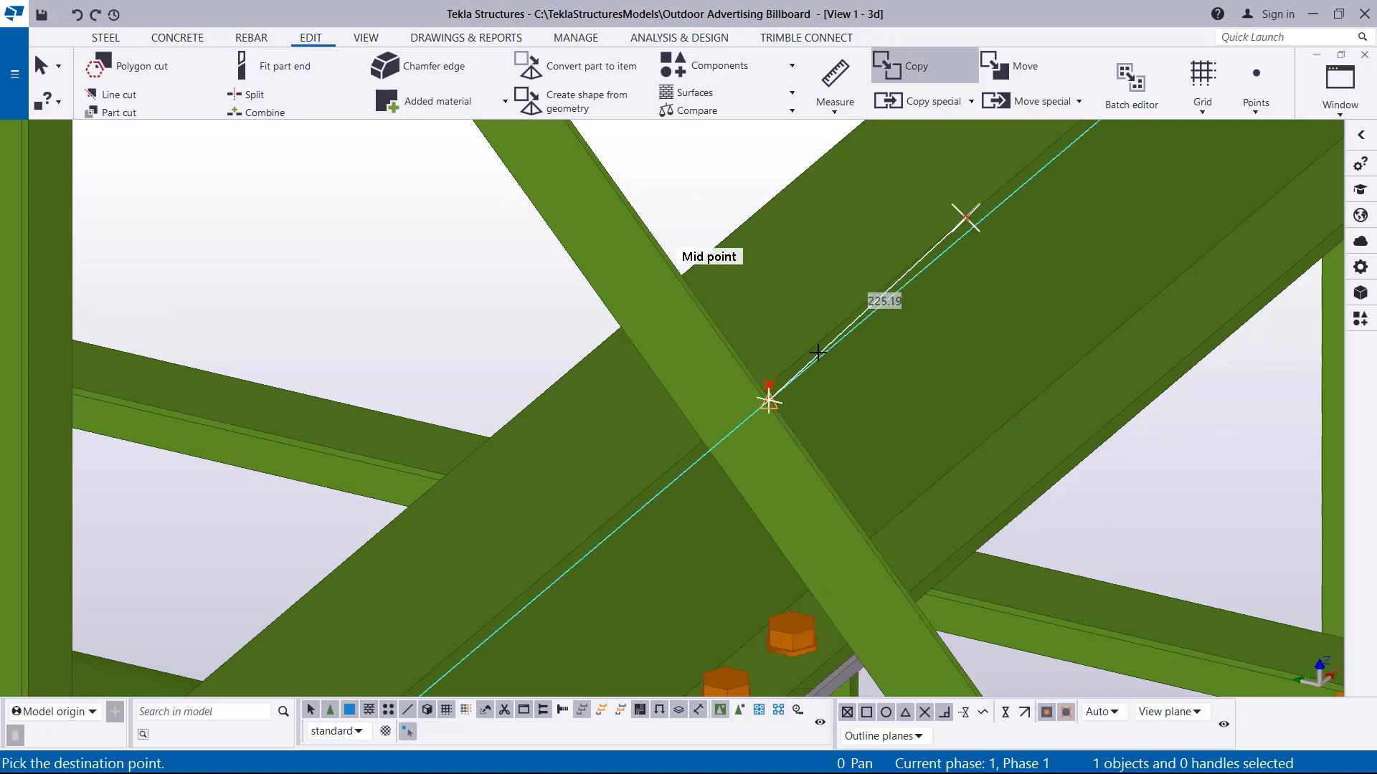
pyautogui.click(769, 385)
pyautogui.rightClick(385, 267)
pyautogui.click(430, 267)
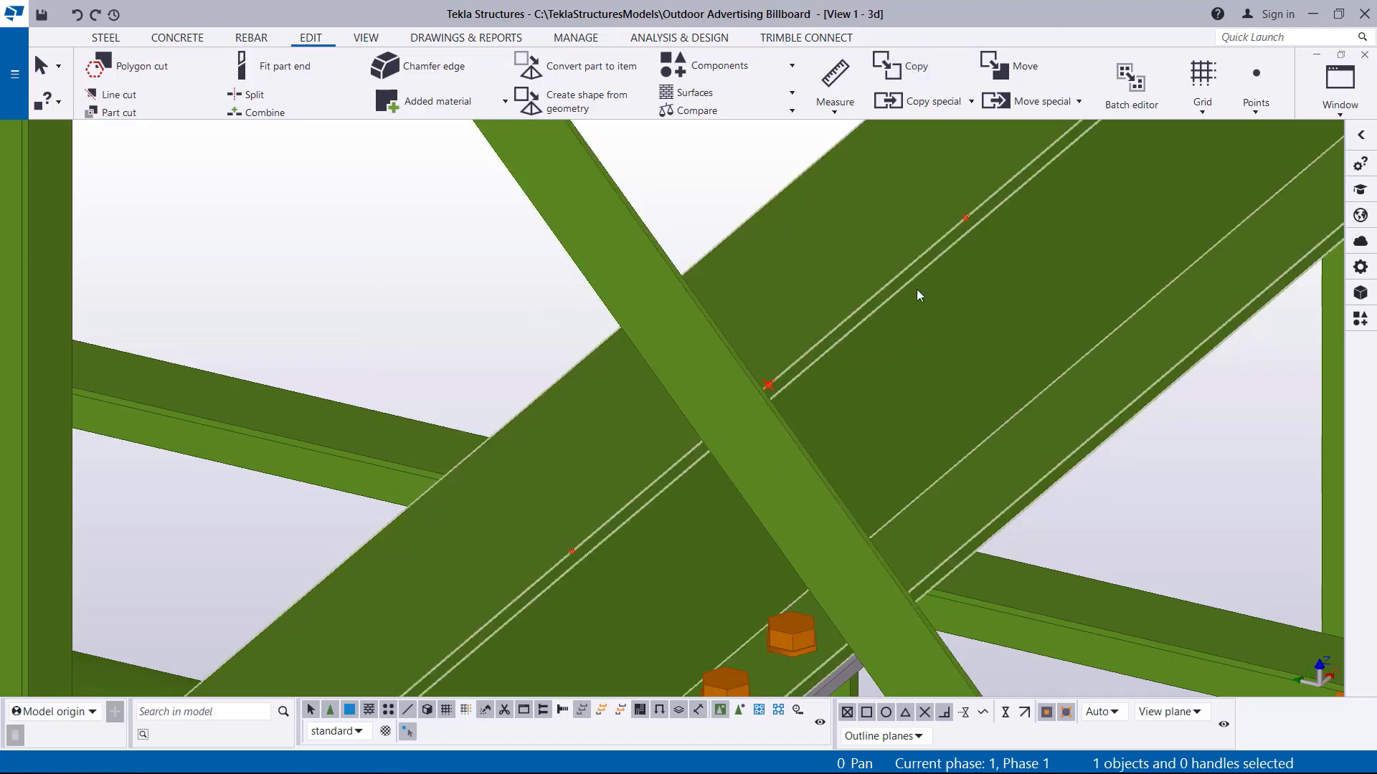
# - Copy the two outer points from the beam's midpoint to the existing midpoint on the cross beam at the pipe's other end
pyautogui.scroll(-10, 918, 294)
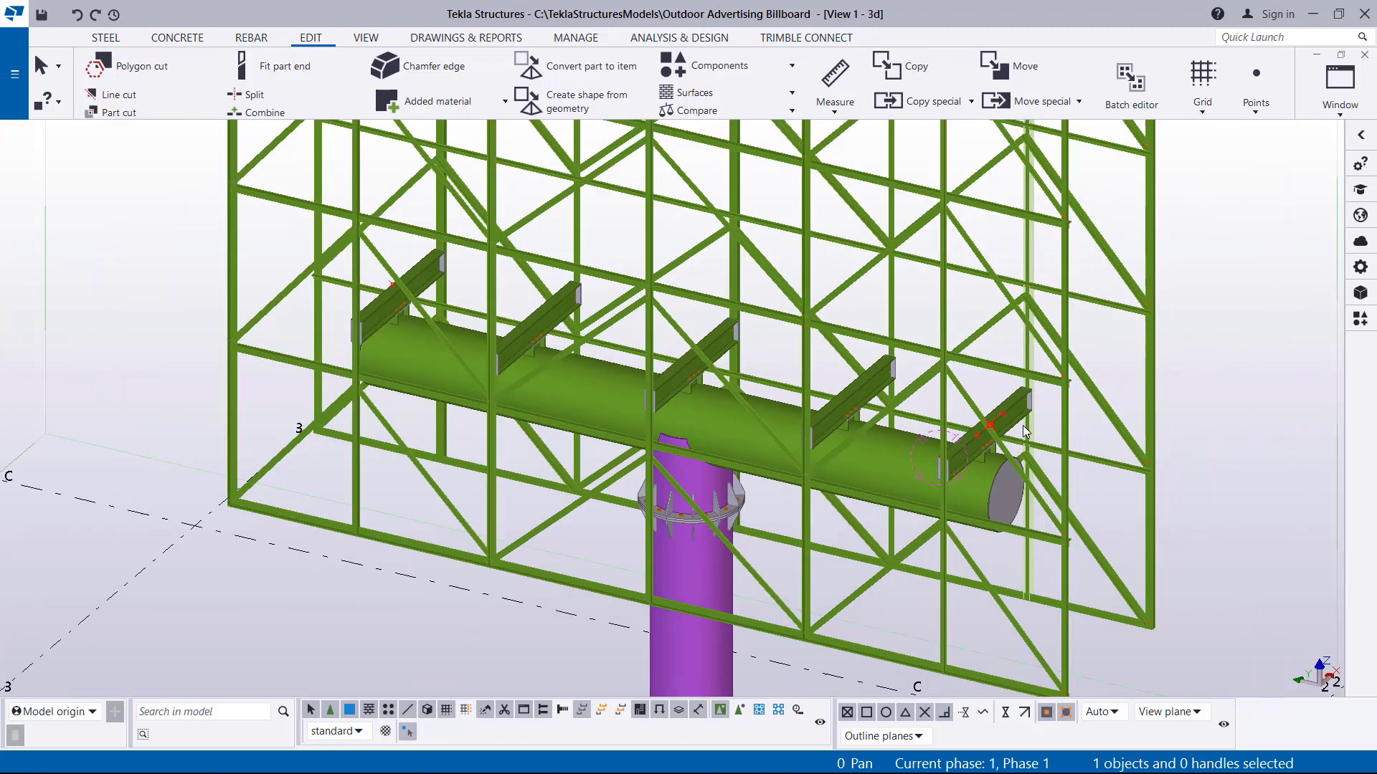
pyautogui.scroll(10, 1024, 430)
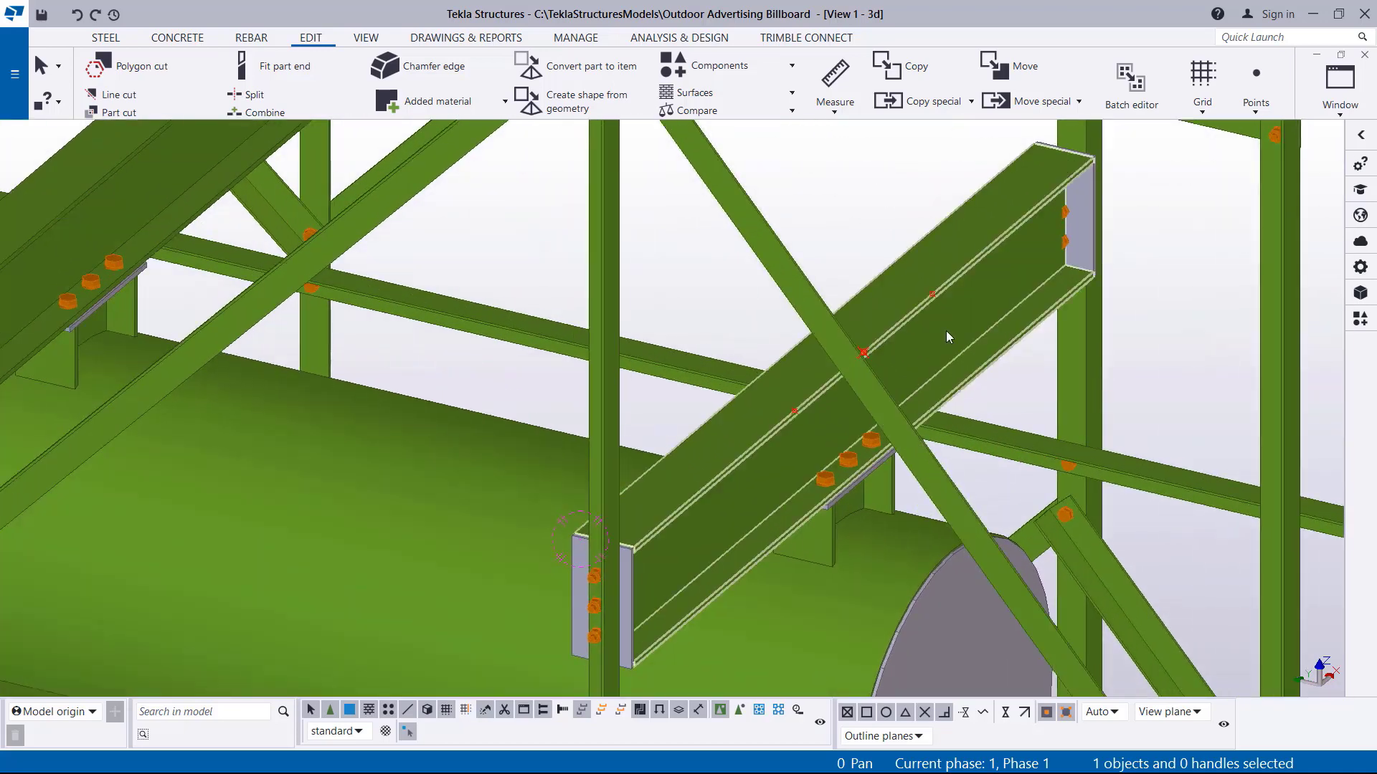
pyautogui.scroll(2, 946, 337)
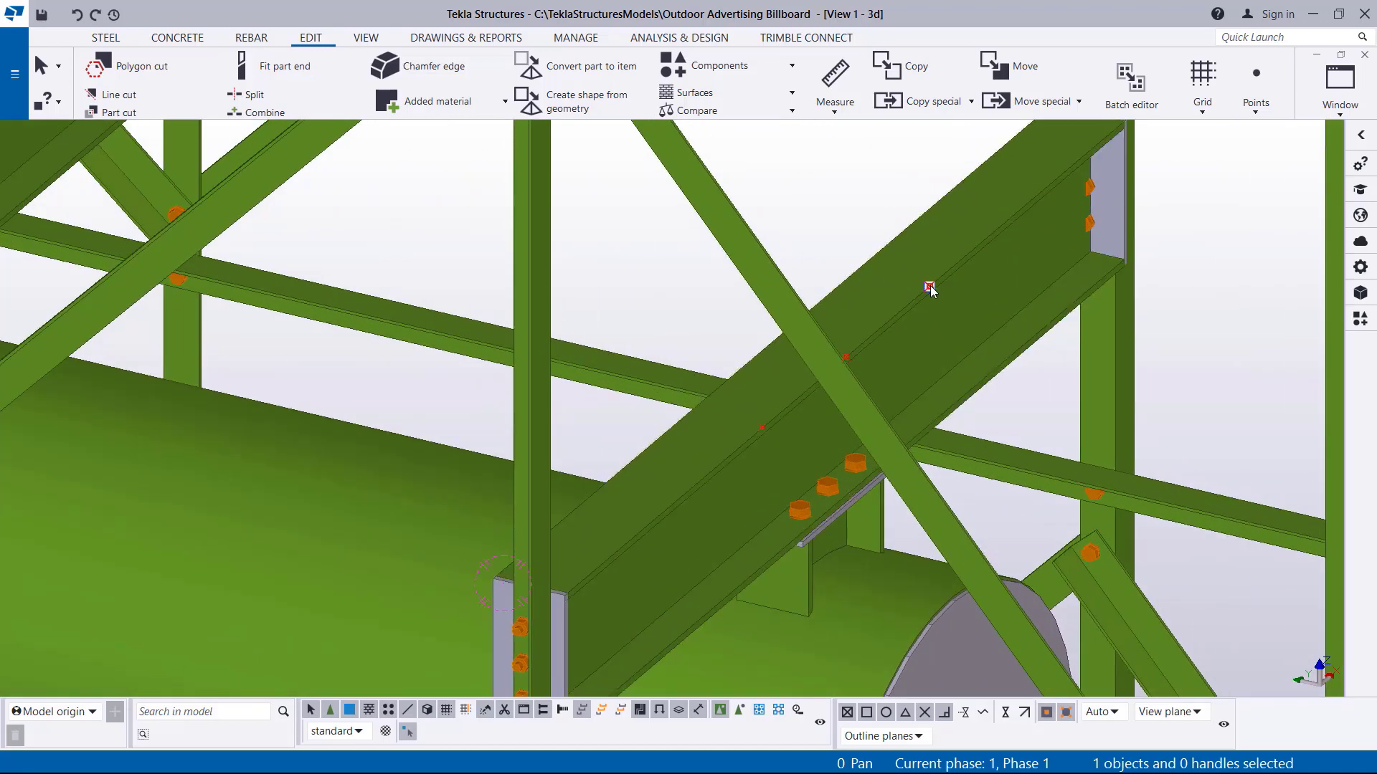
pyautogui.rightClick(761, 429)
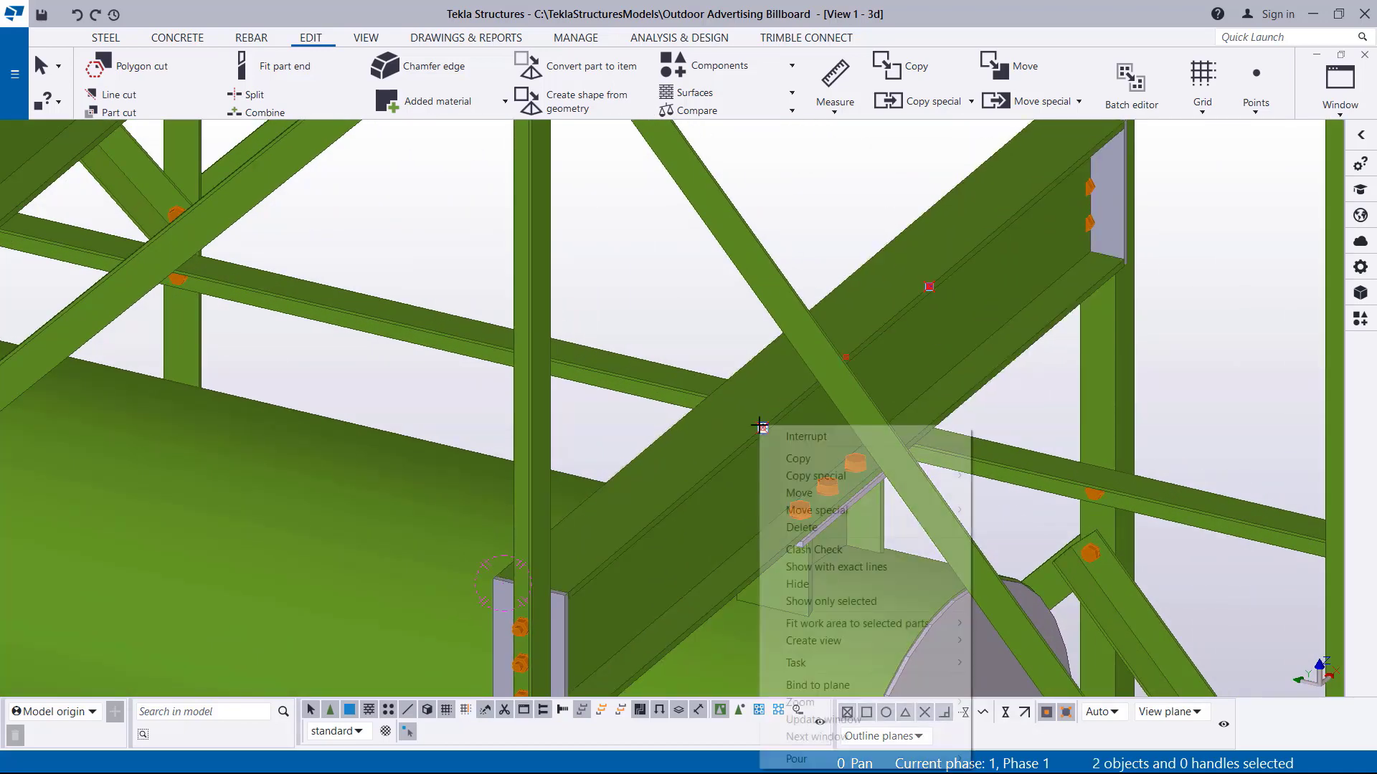
pyautogui.click(803, 454)
pyautogui.scroll(3, 854, 393)
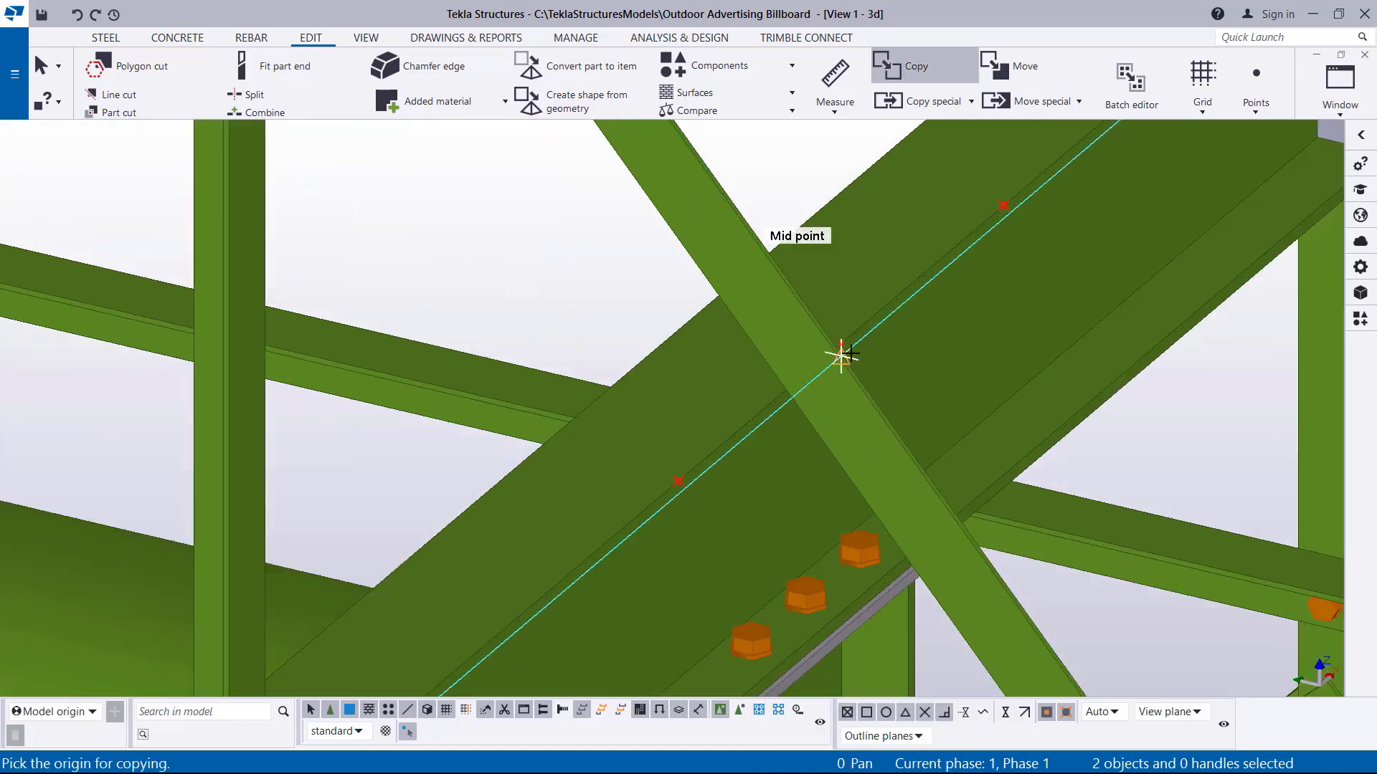
pyautogui.click(838, 341)
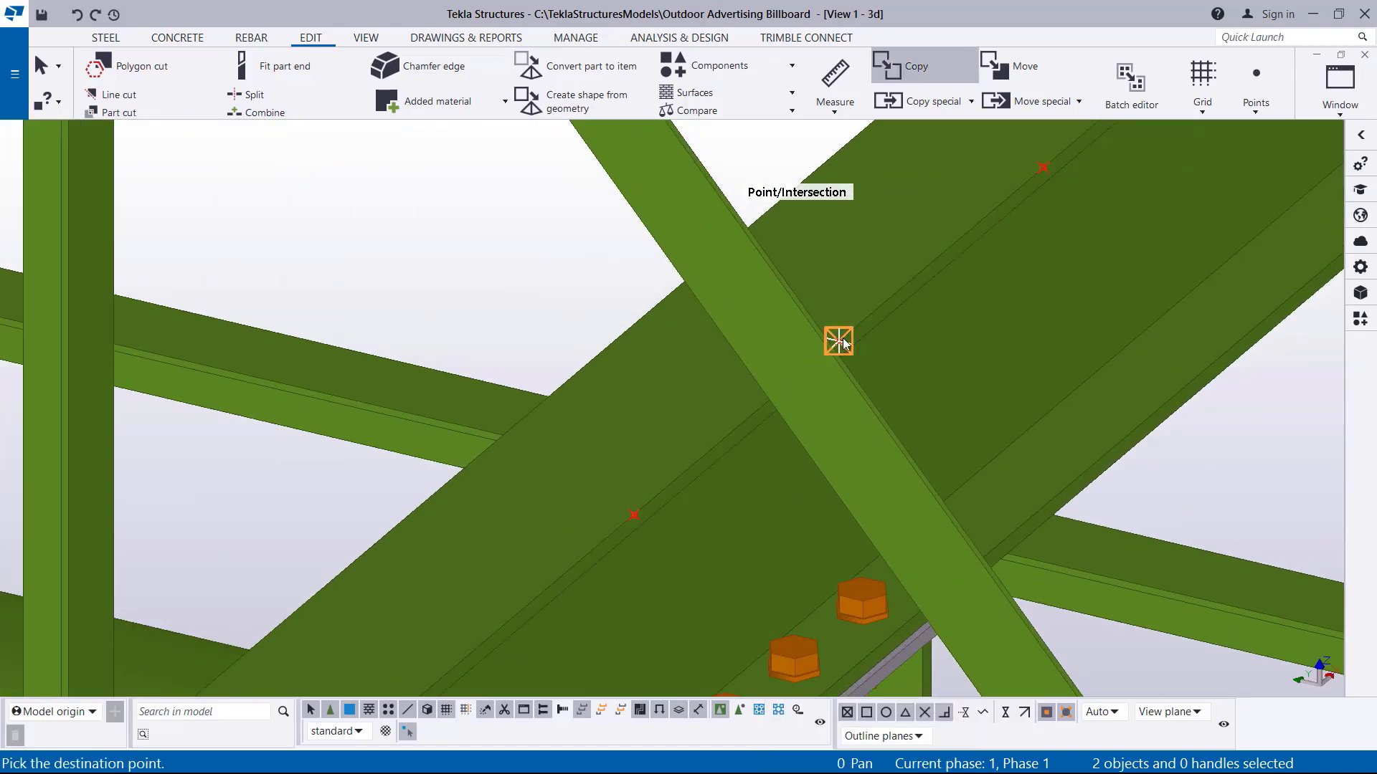
pyautogui.scroll(-10, 876, 360)
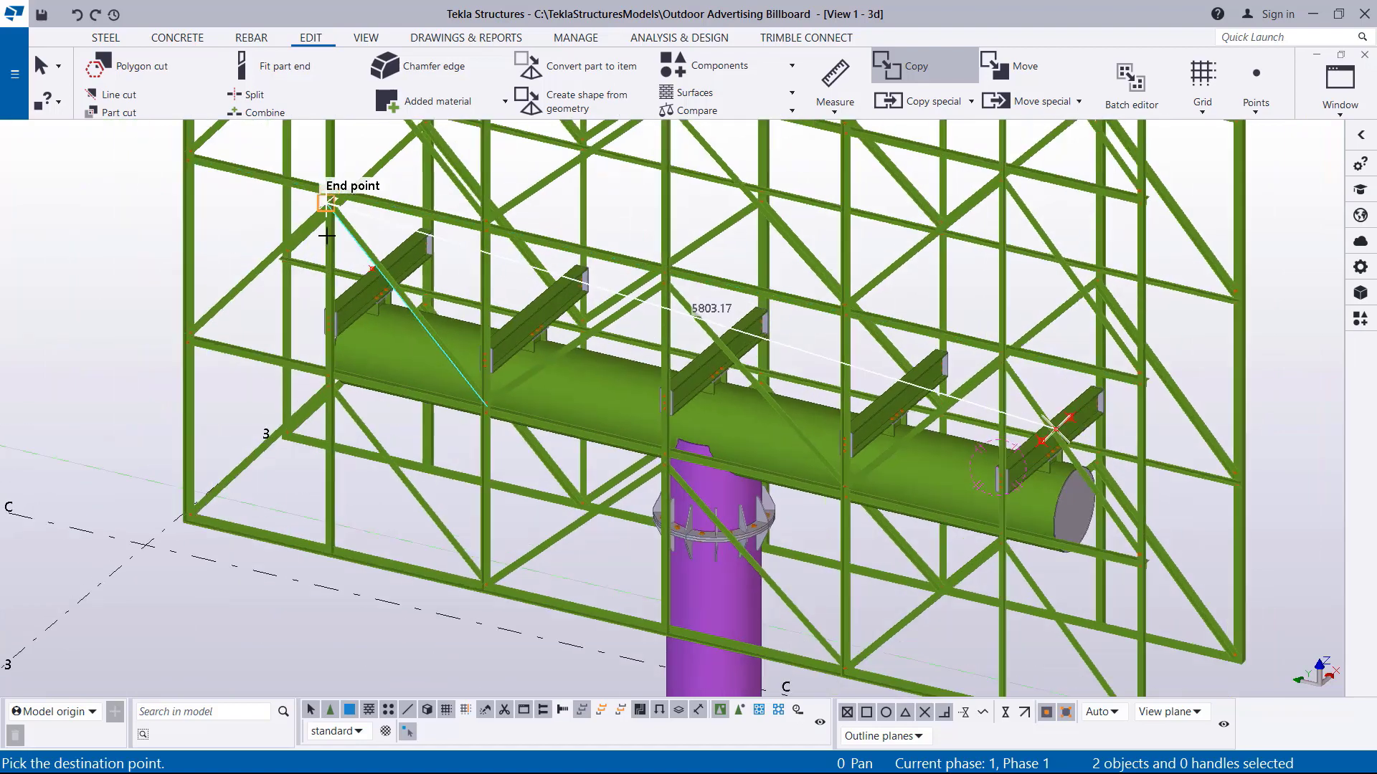
pyautogui.scroll(8, 265, 215)
pyautogui.scroll(2, 464, 276)
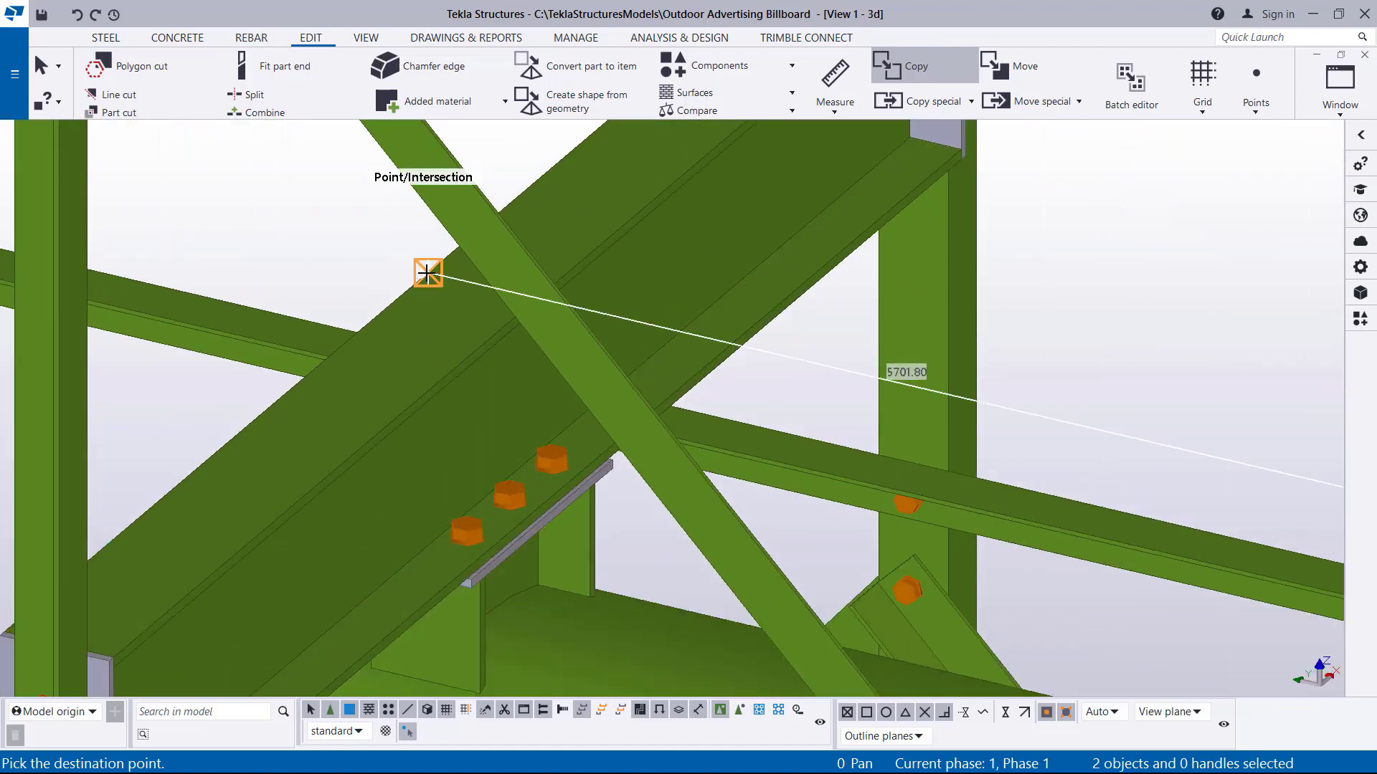
pyautogui.click(428, 273)
pyautogui.rightClick(310, 218)
pyautogui.click(355, 225)
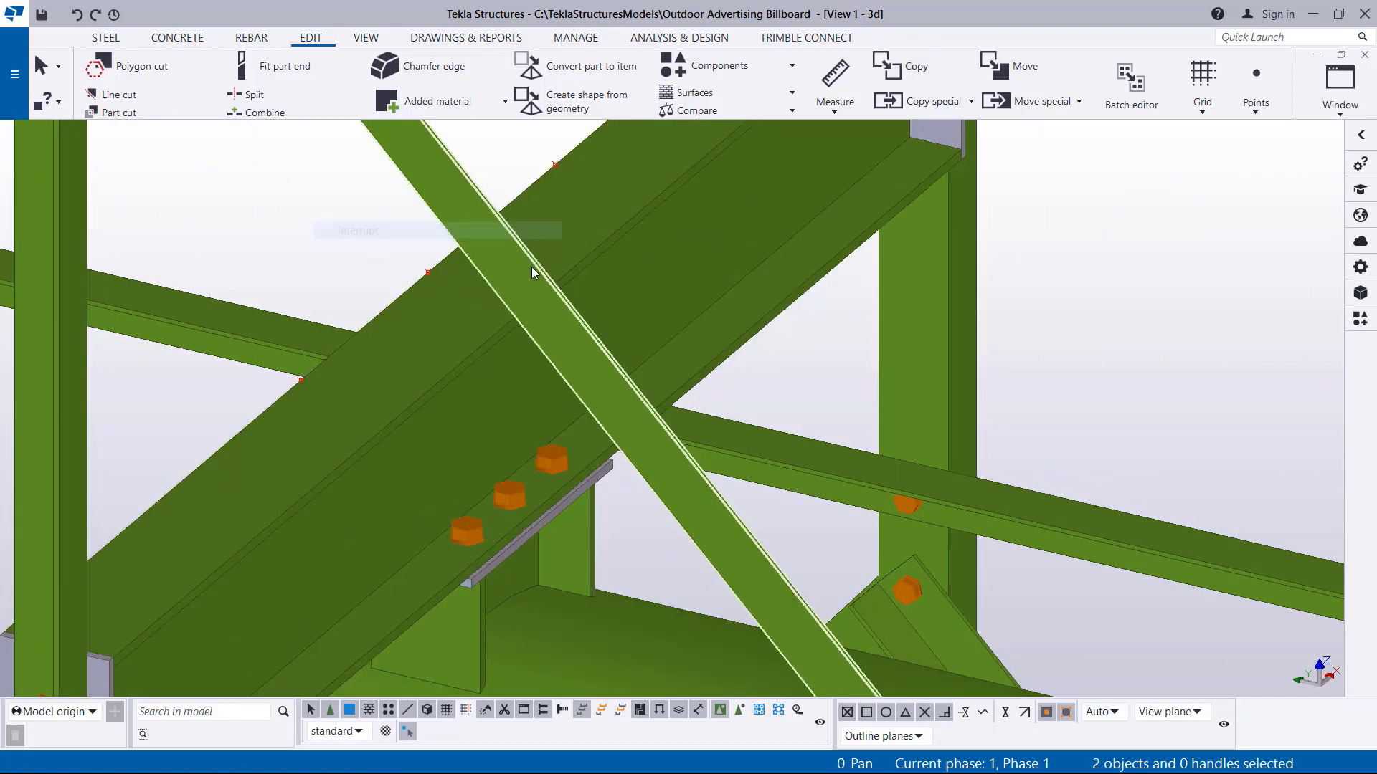
pyautogui.scroll(-2, 531, 267)
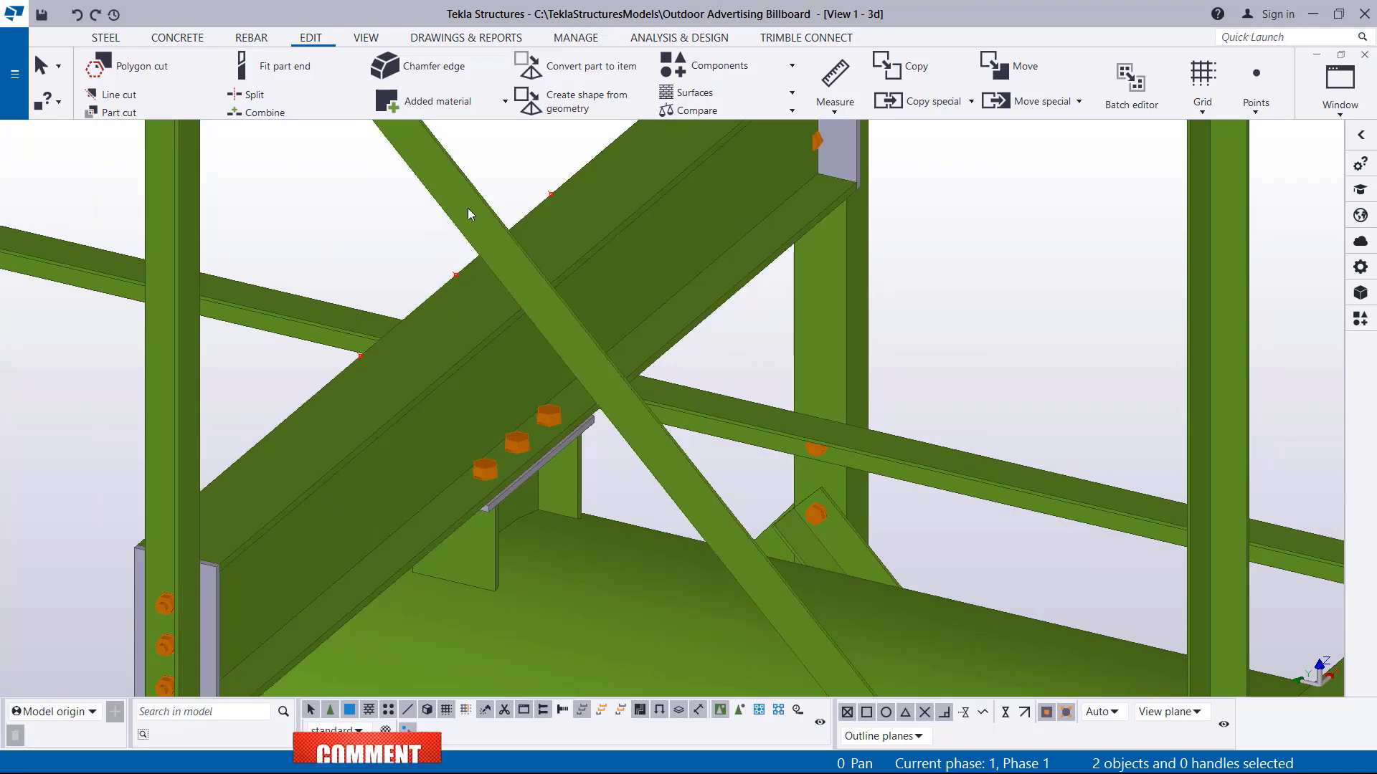
pyautogui.click(551, 194)
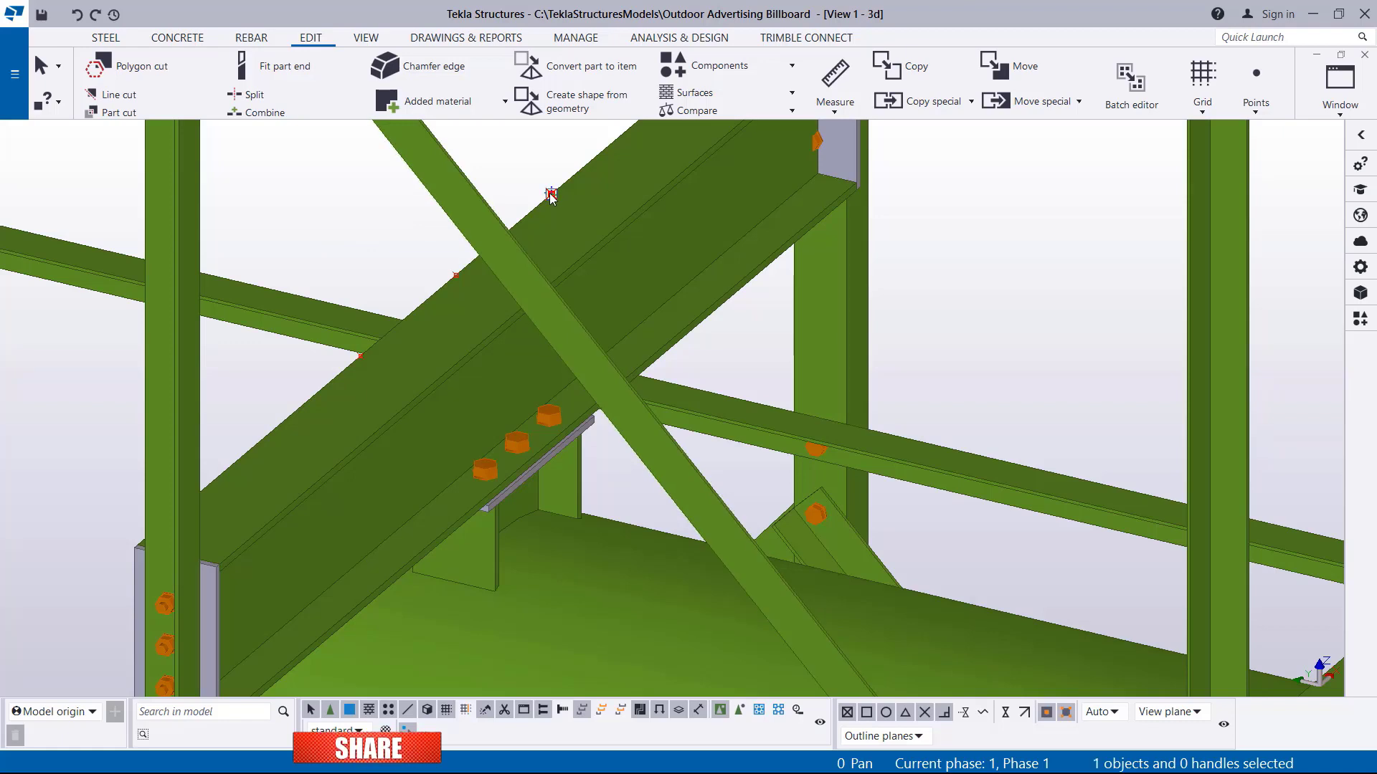
pyautogui.keyDown('ctrl'); pyautogui.click(360, 356); pyautogui.keyUp('ctrl')
pyautogui.rightClick(330, 204)
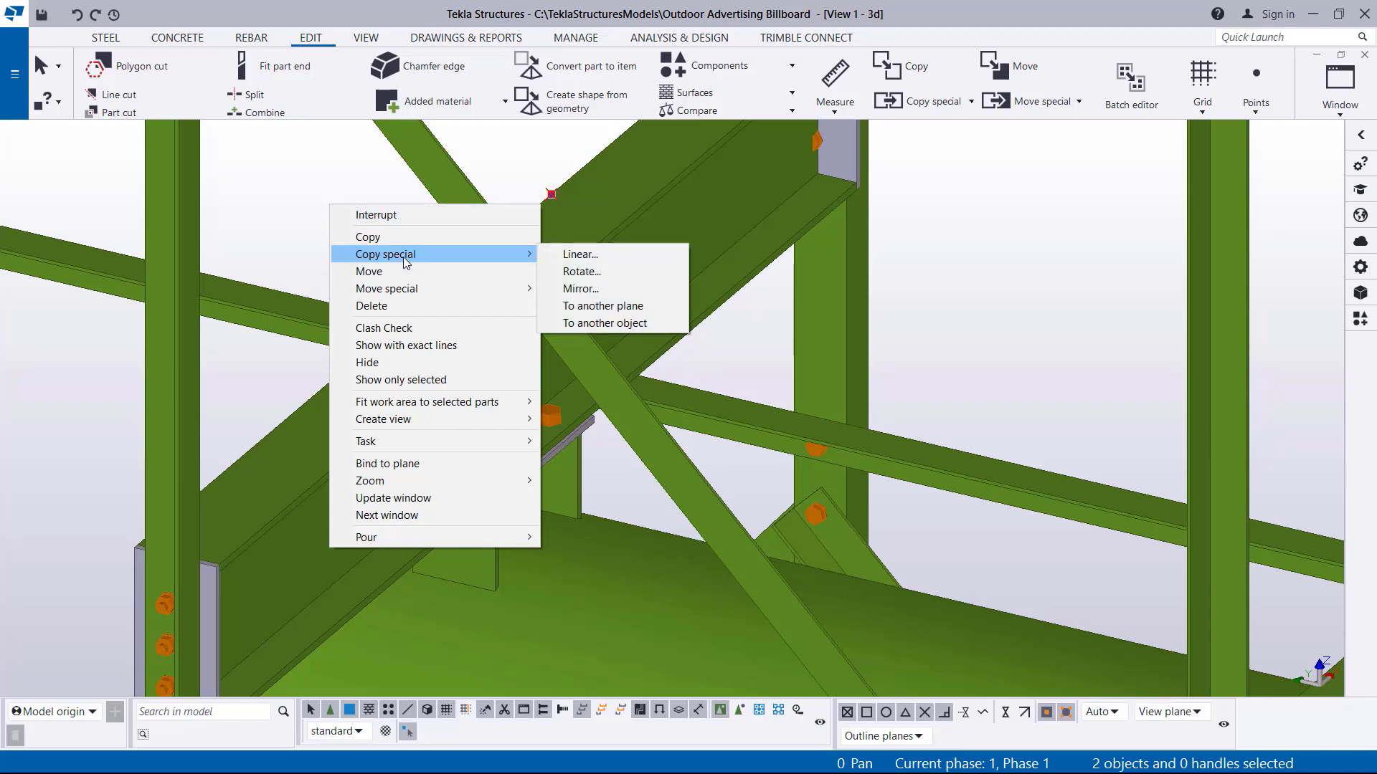
pyautogui.moveTo(415, 255)
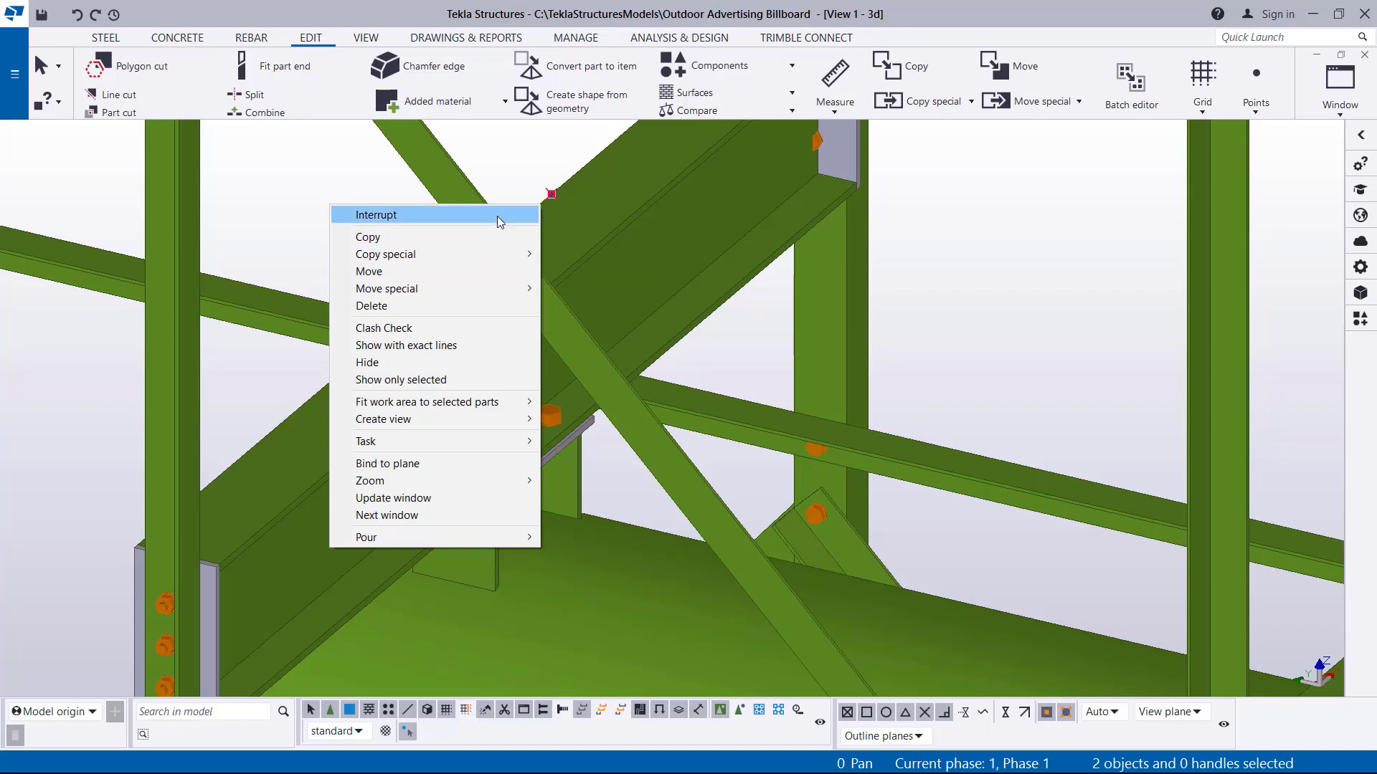
pyautogui.click(527, 154)
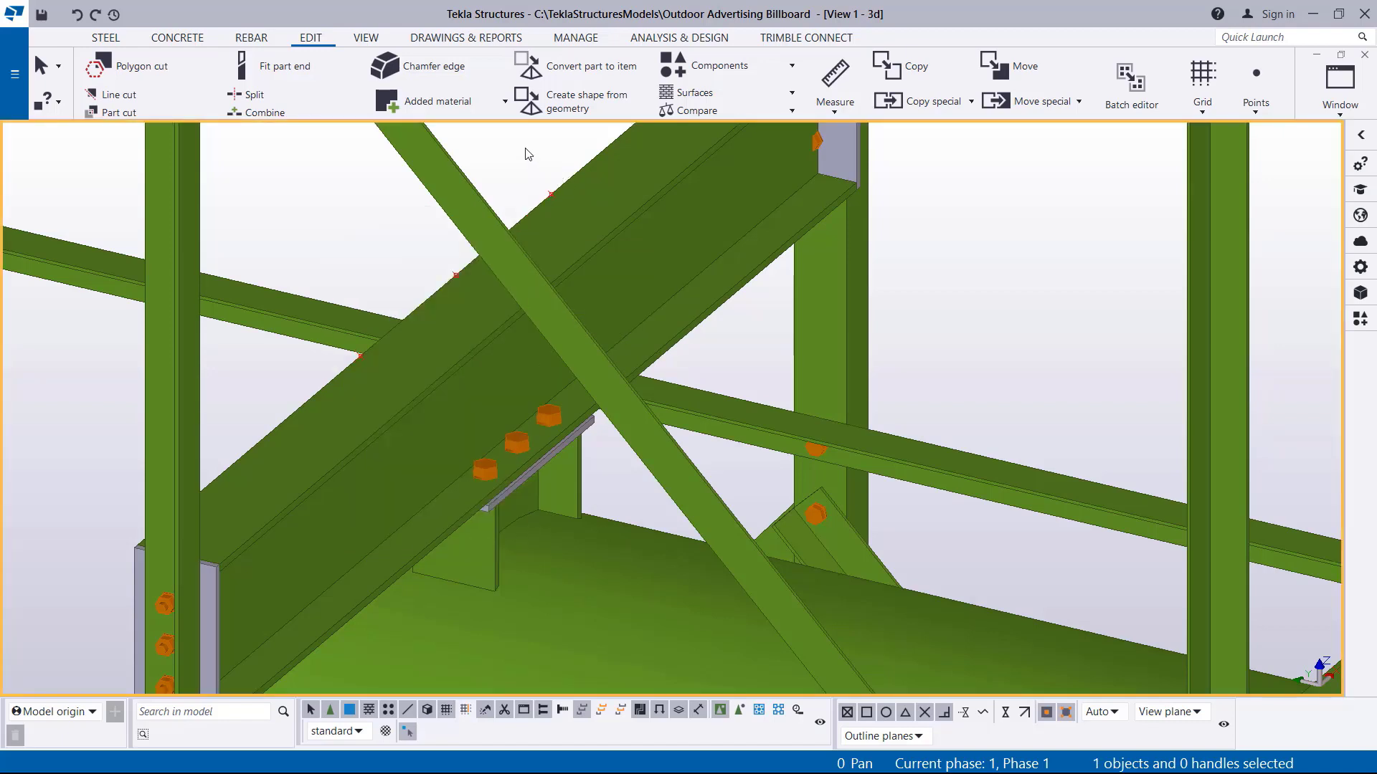
# - Create a steel beam between the near-side outer points of the two end cross beams, running to the pipe's capped end
pyautogui.click(106, 37)
pyautogui.click(163, 112)
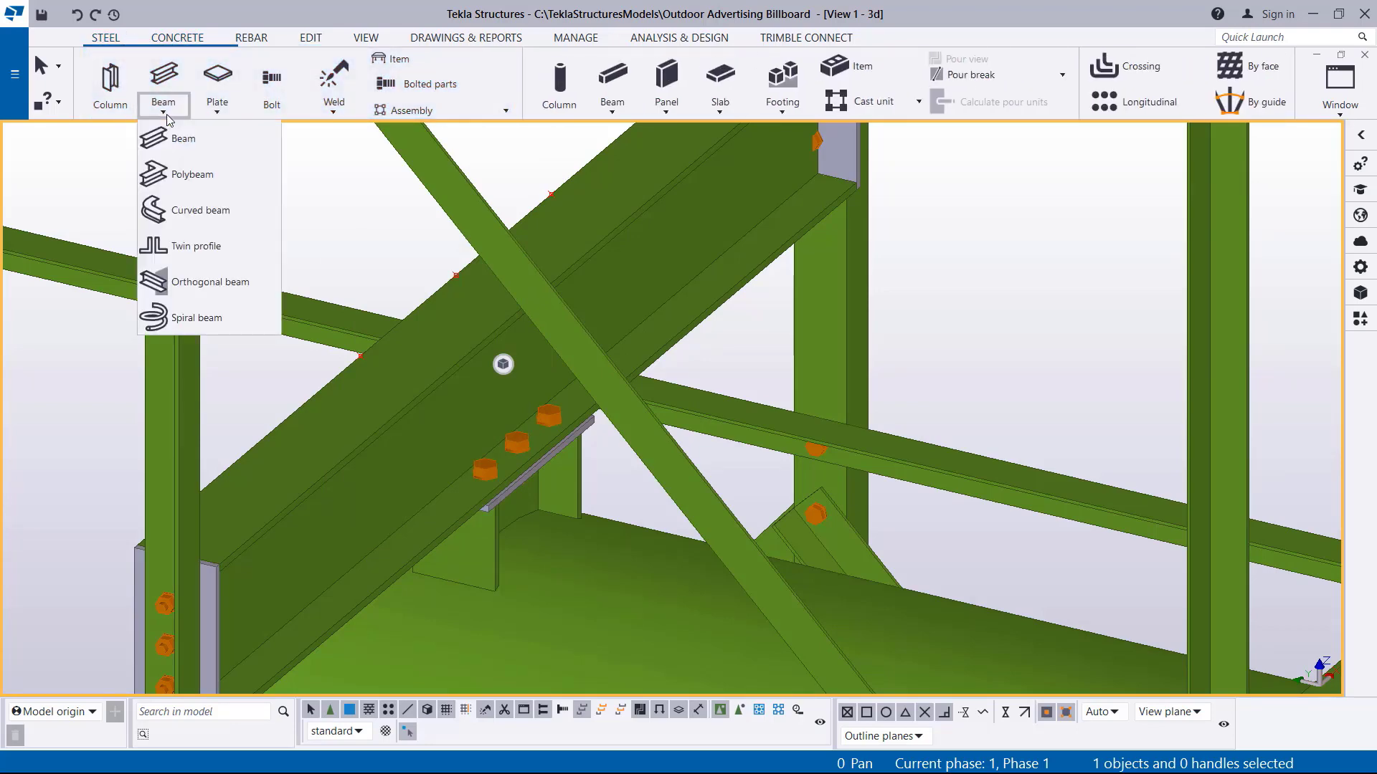
pyautogui.click(179, 136)
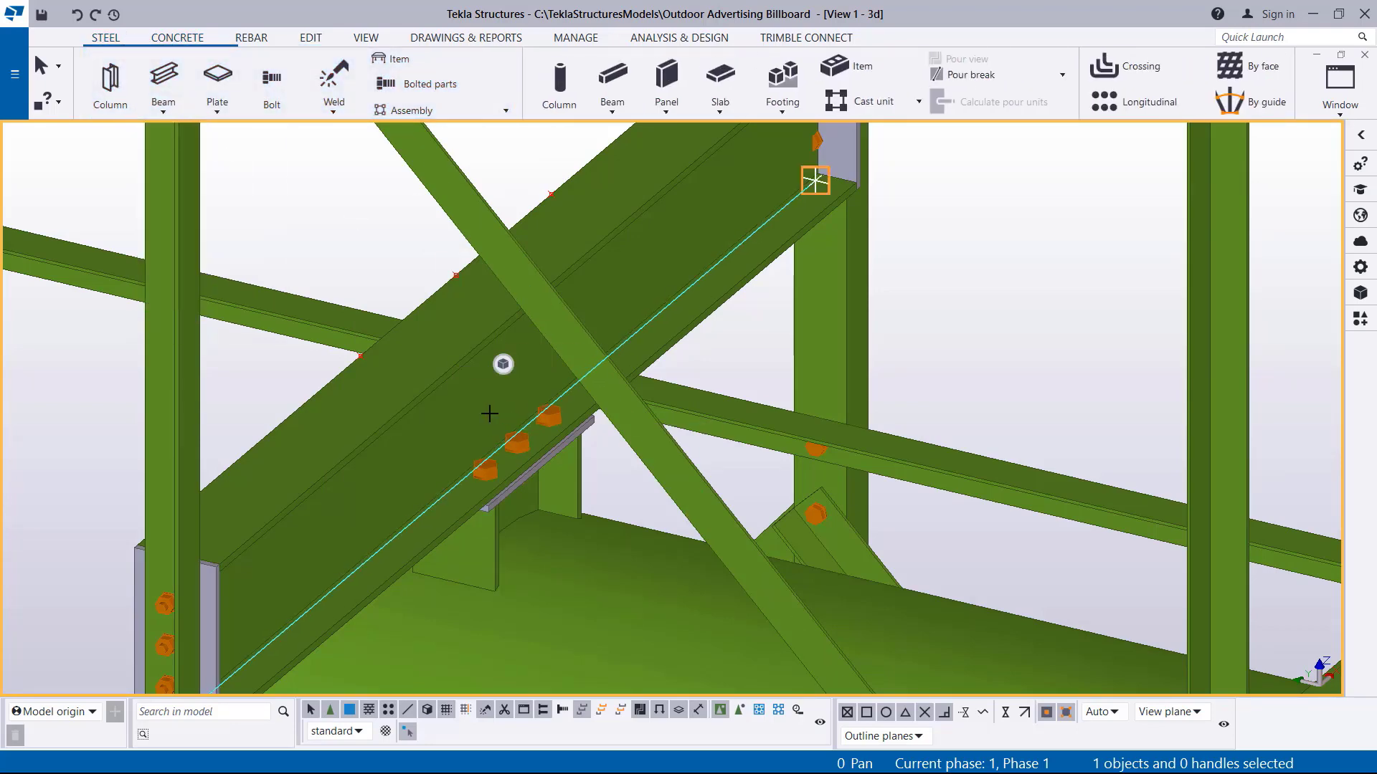
pyautogui.click(366, 360)
pyautogui.scroll(-8, 279, 284)
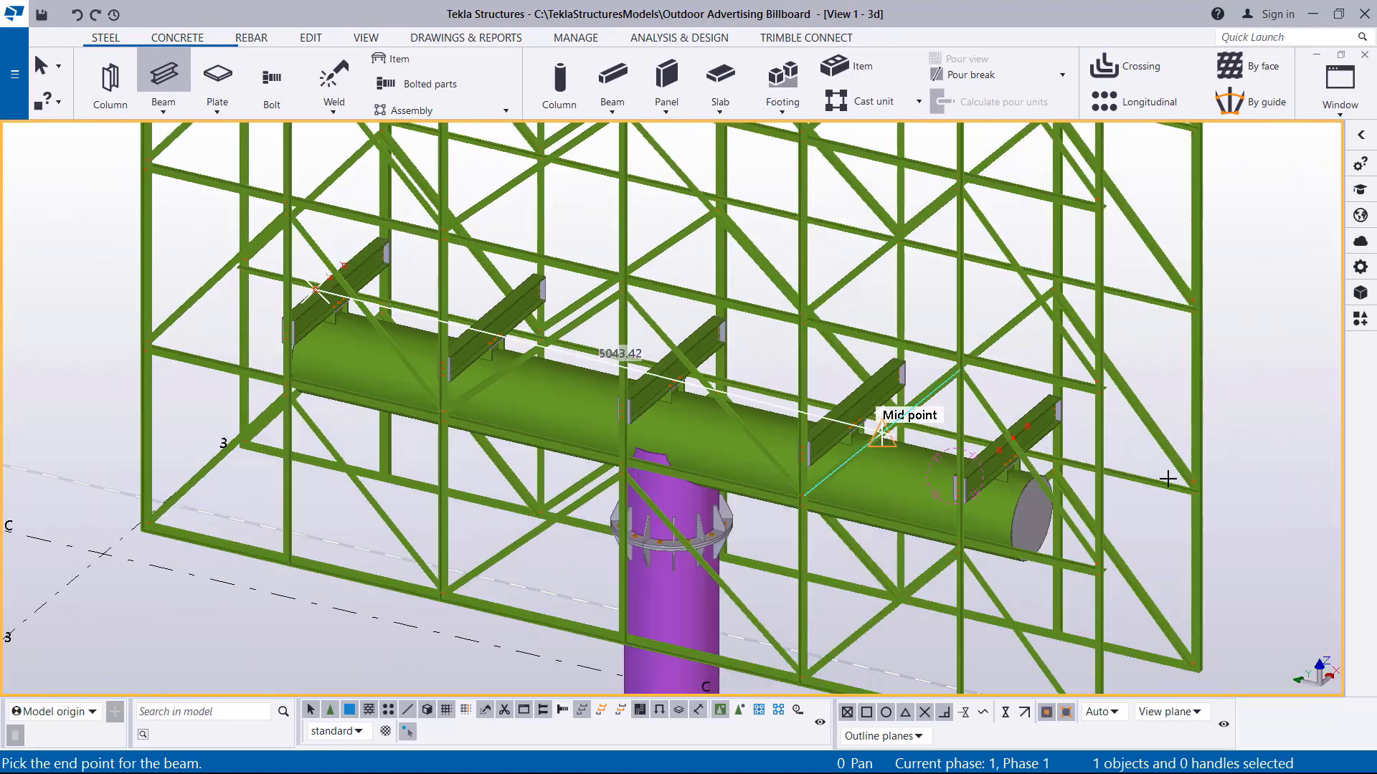
pyautogui.scroll(2, 1147, 470)
pyautogui.scroll(8, 984, 435)
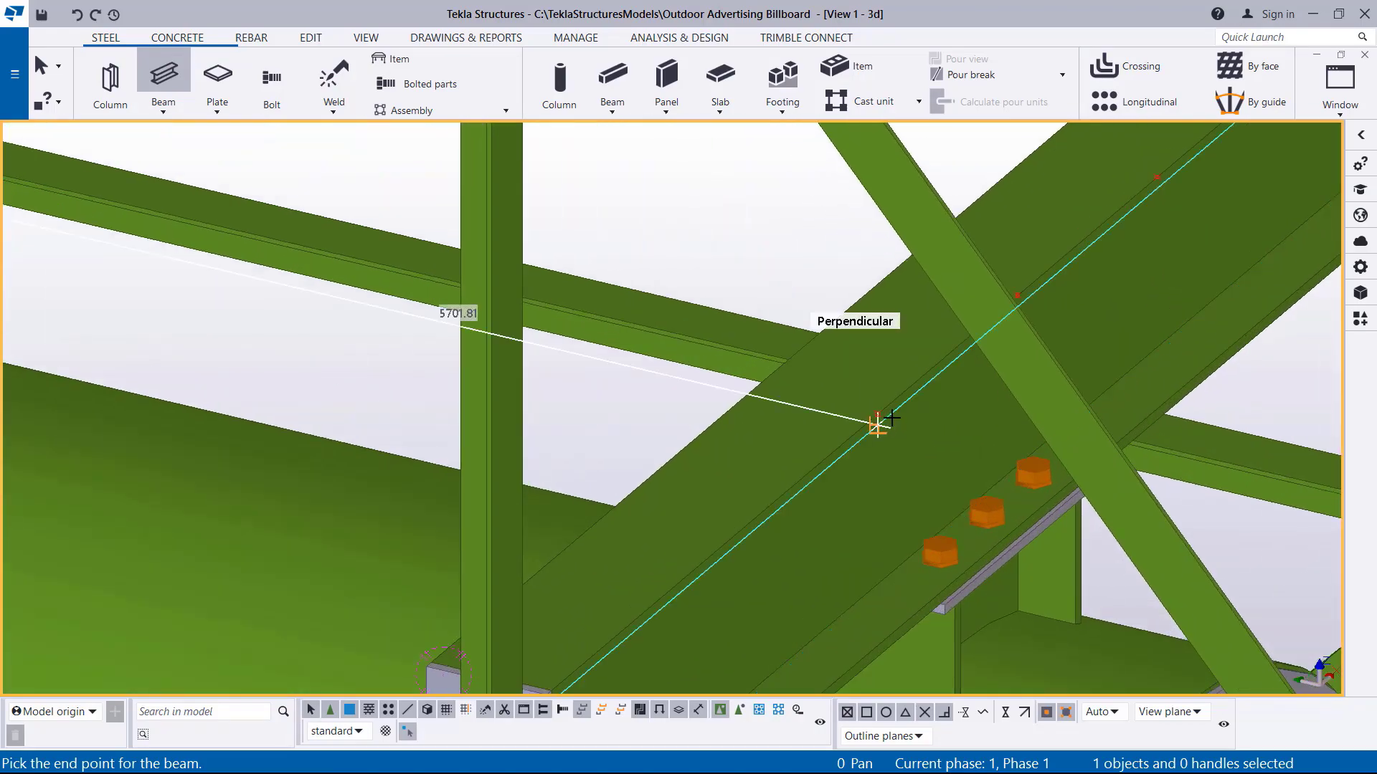
pyautogui.click(877, 414)
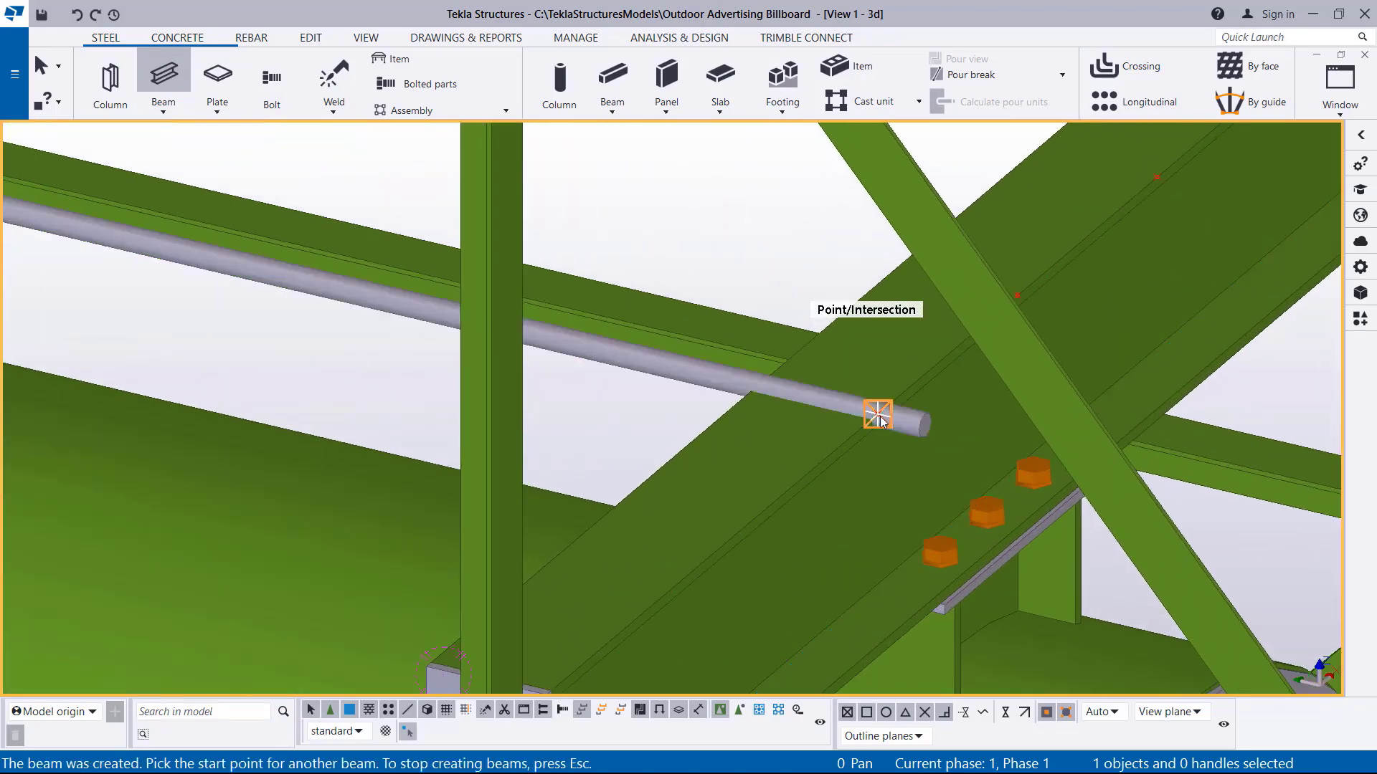
pyautogui.rightClick(778, 222)
pyautogui.click(810, 233)
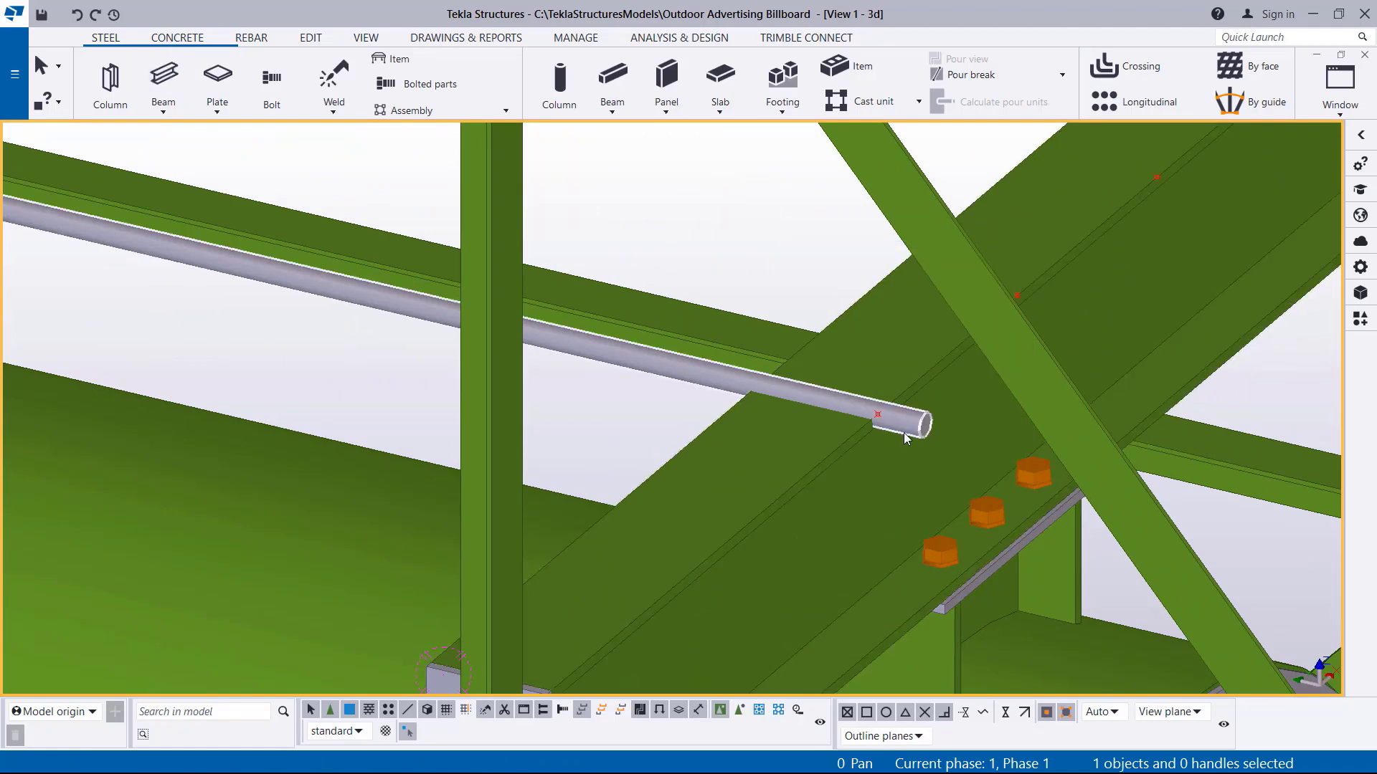
# - Change the new longitudinal beam's profile to the L profile RSA65*50*5 and apply it to the model
pyautogui.doubleClick(903, 432)
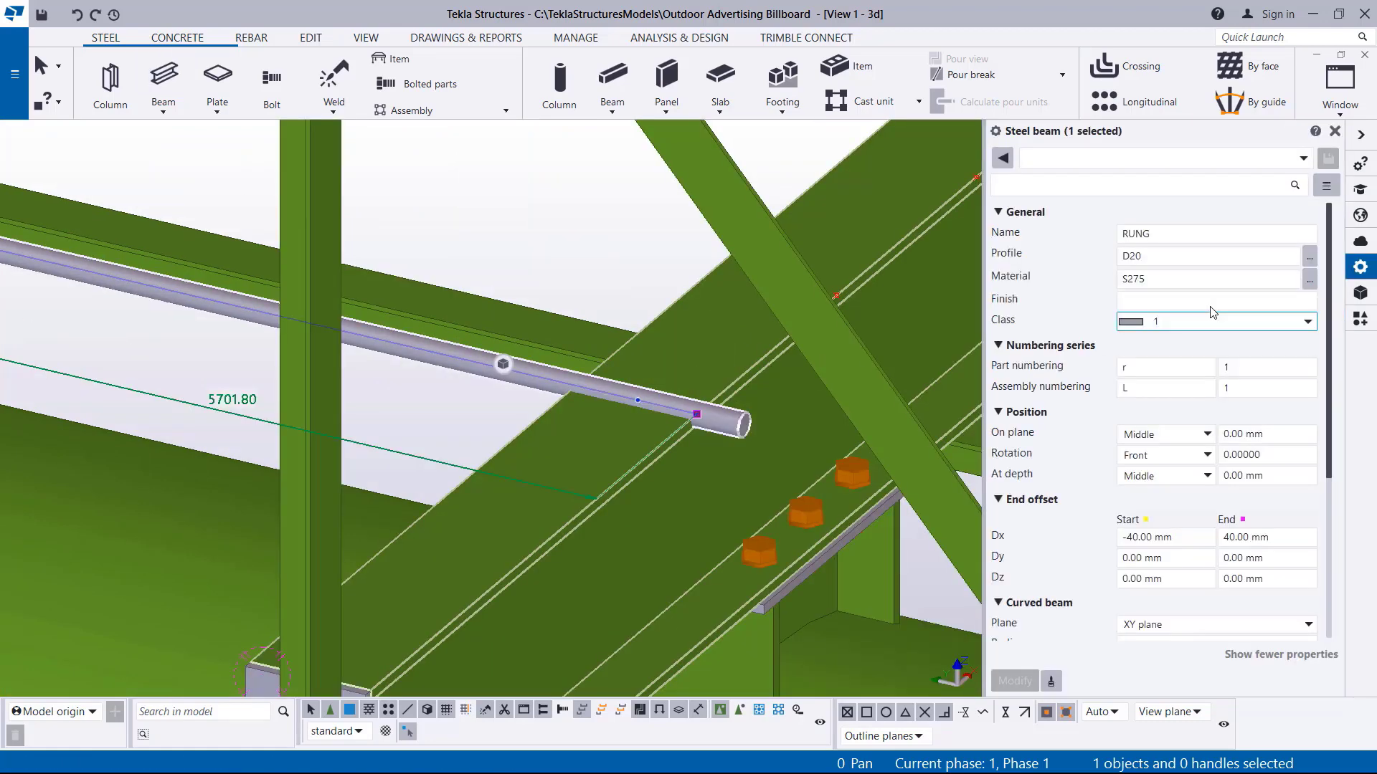
pyautogui.click(1309, 258)
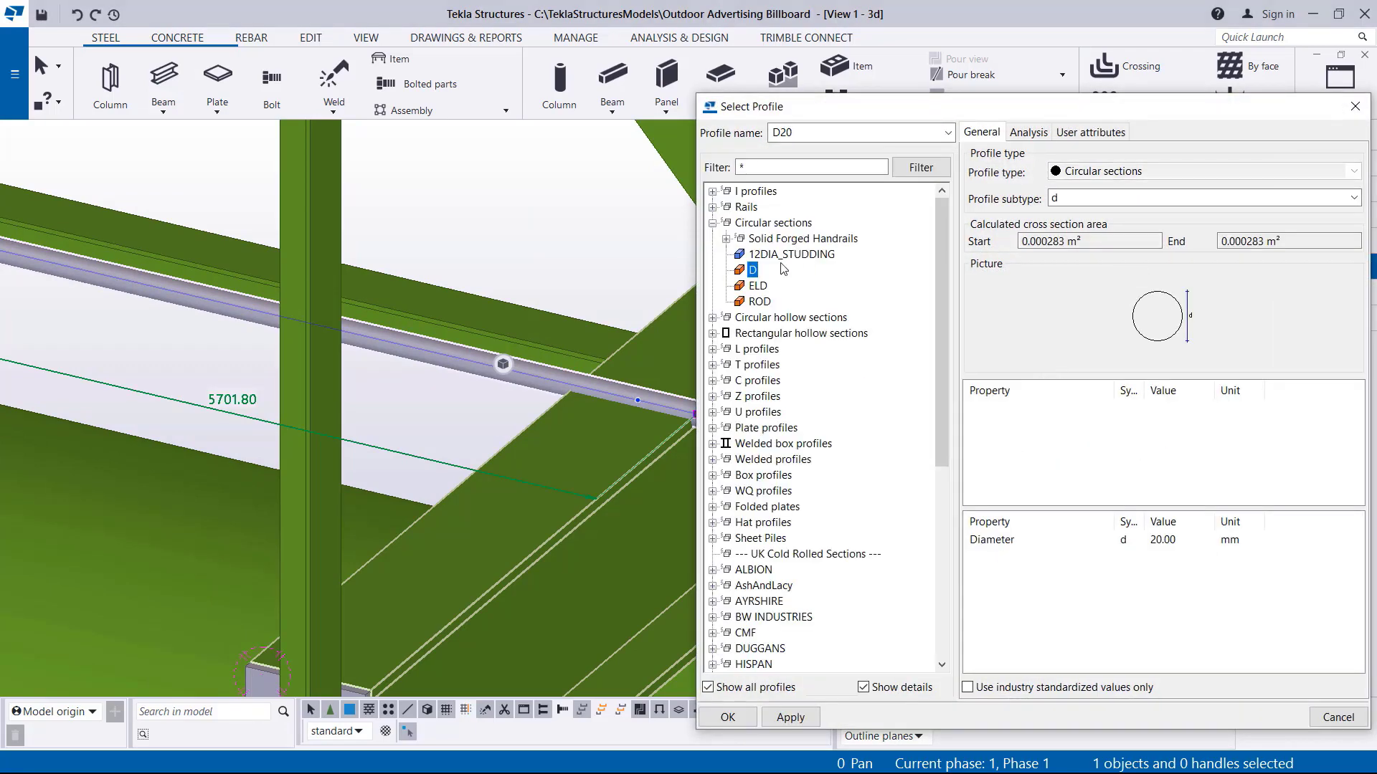
pyautogui.click(712, 223)
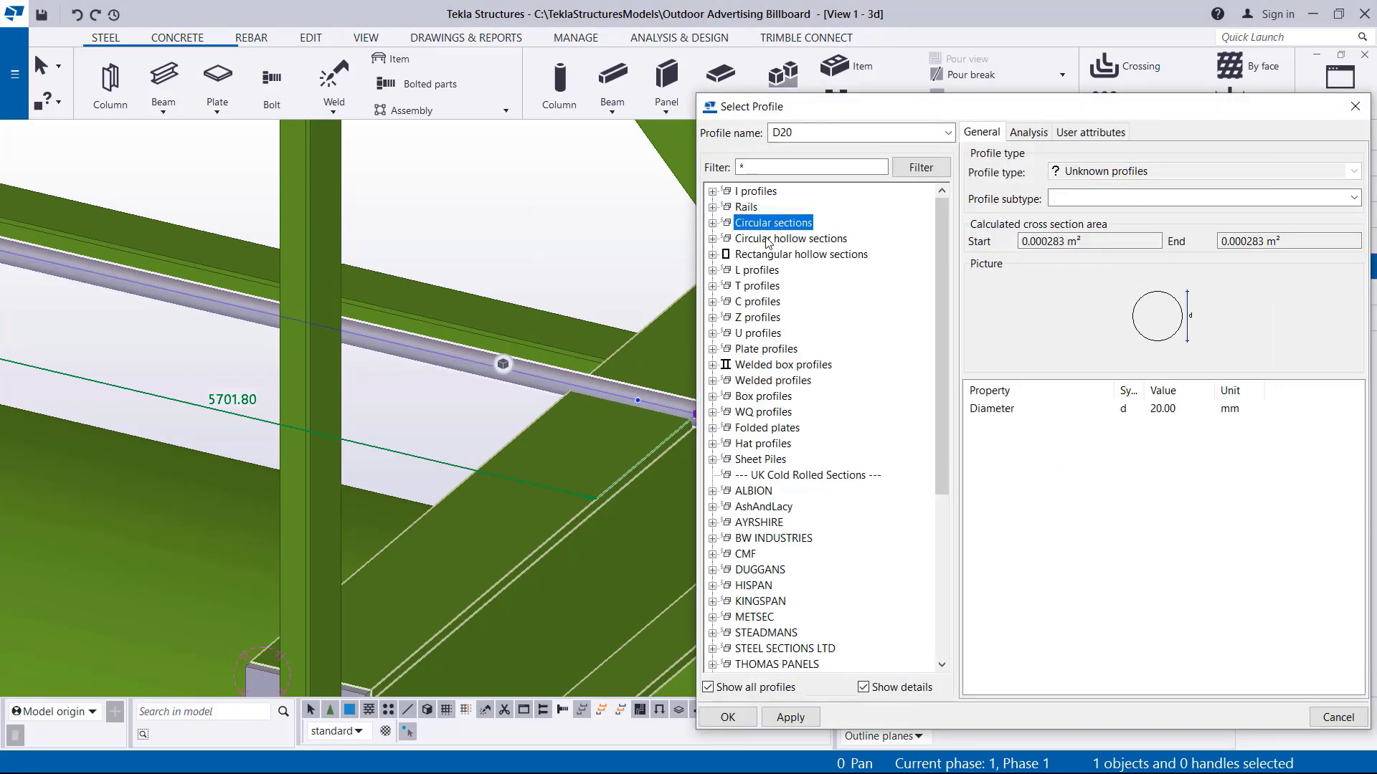
pyautogui.click(713, 271)
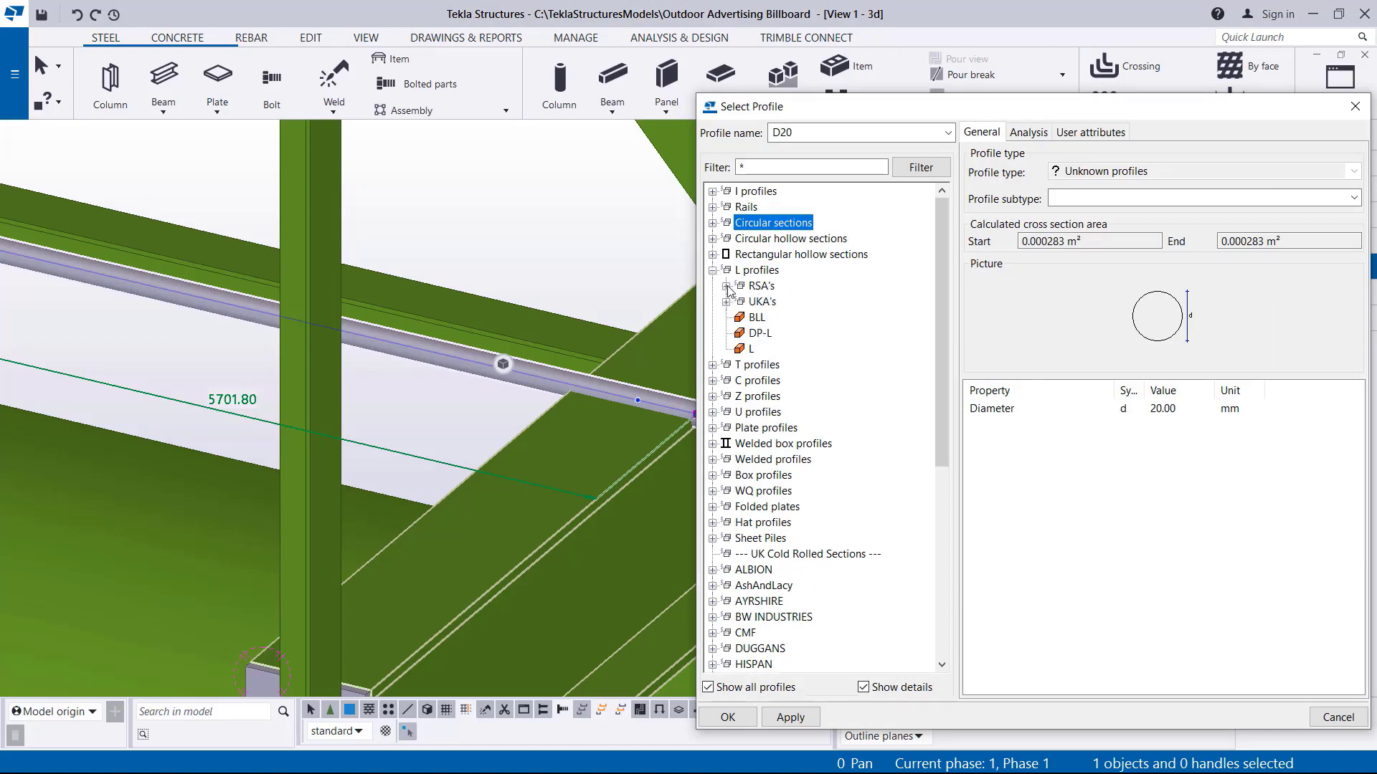
pyautogui.click(726, 286)
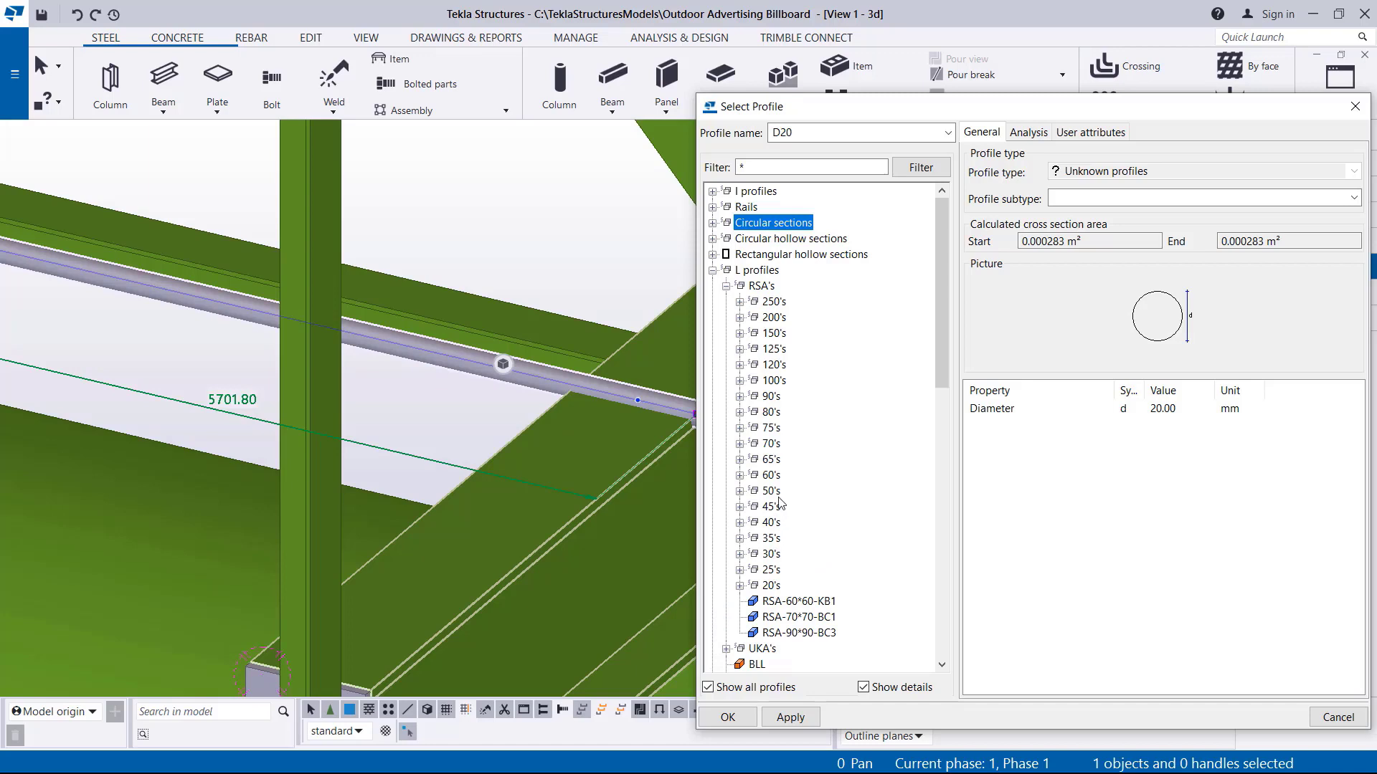
pyautogui.click(740, 460)
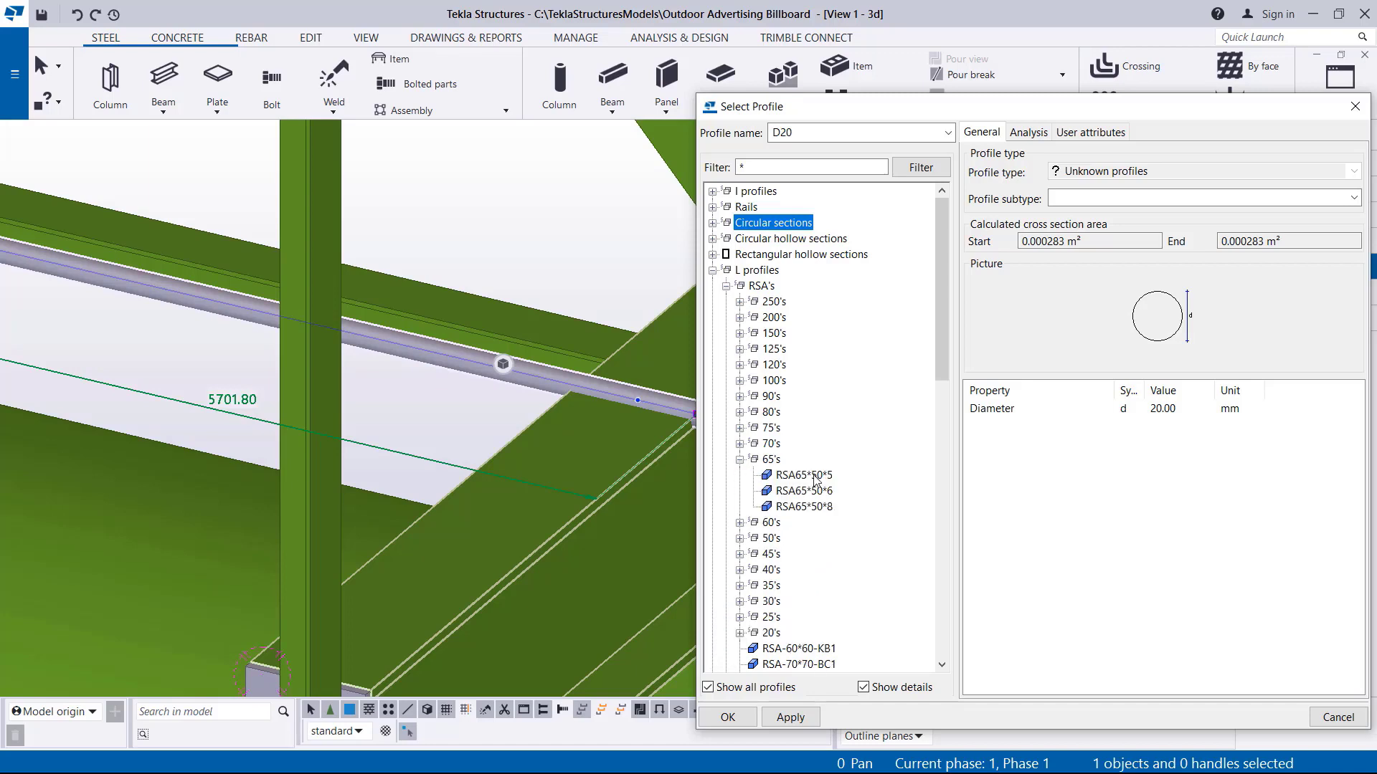
pyautogui.scroll(-4, 502, 362)
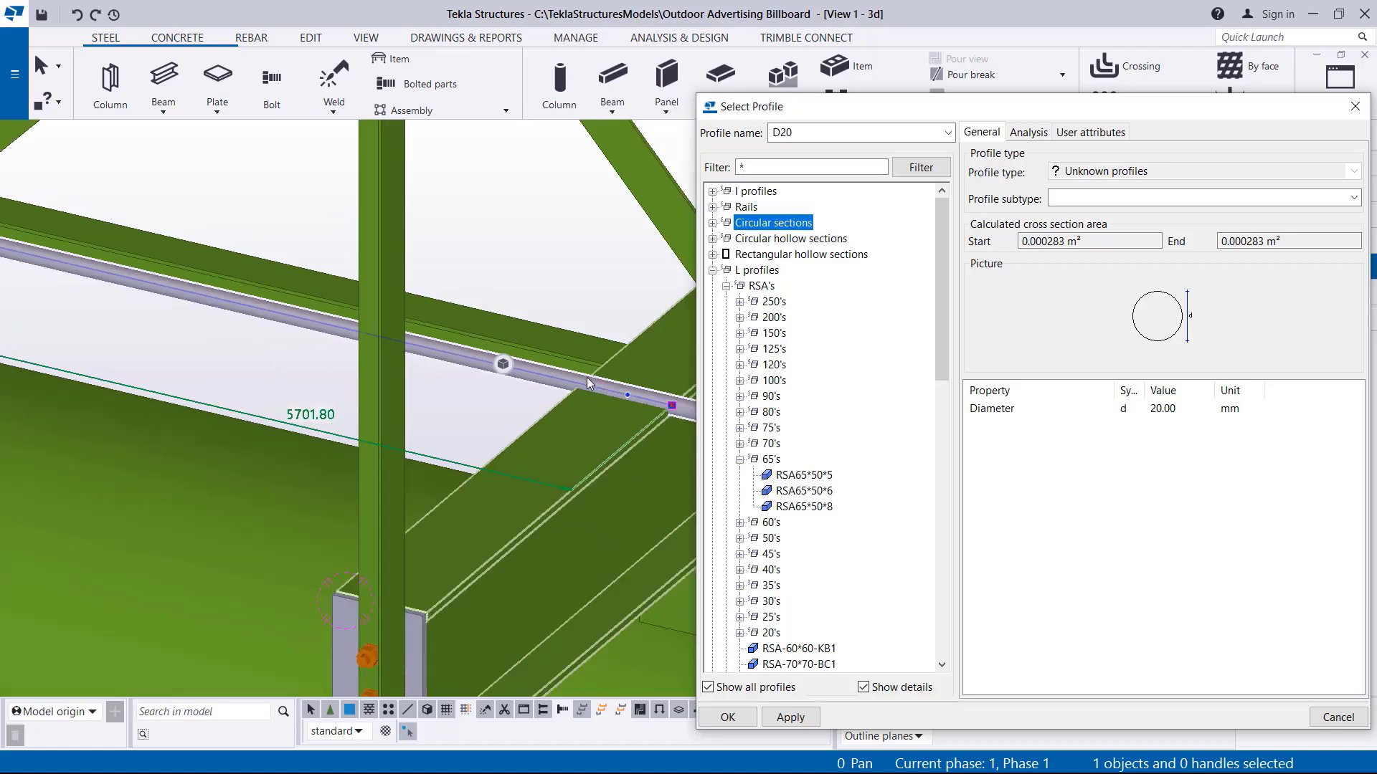
pyautogui.scroll(-3, 490, 439)
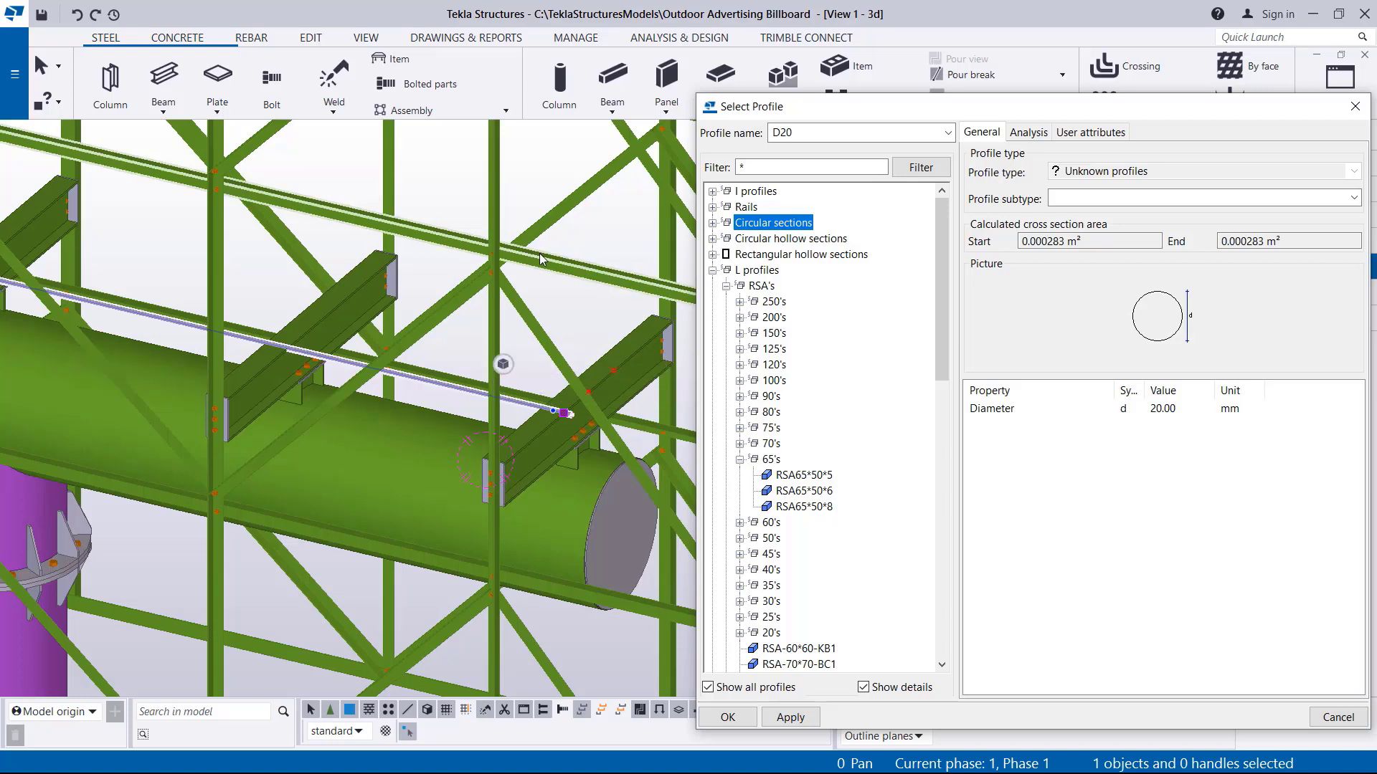
pyautogui.click(803, 475)
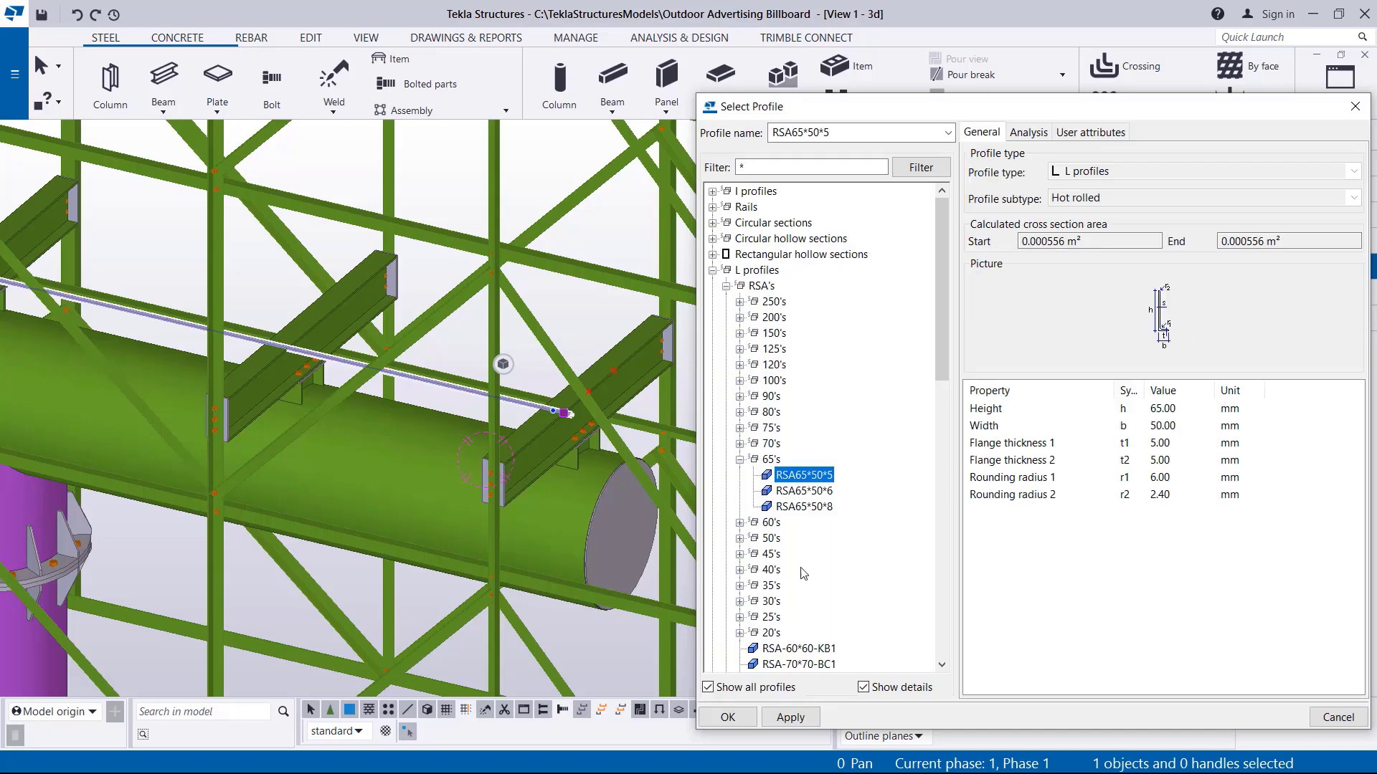
pyautogui.click(792, 717)
pyautogui.click(727, 717)
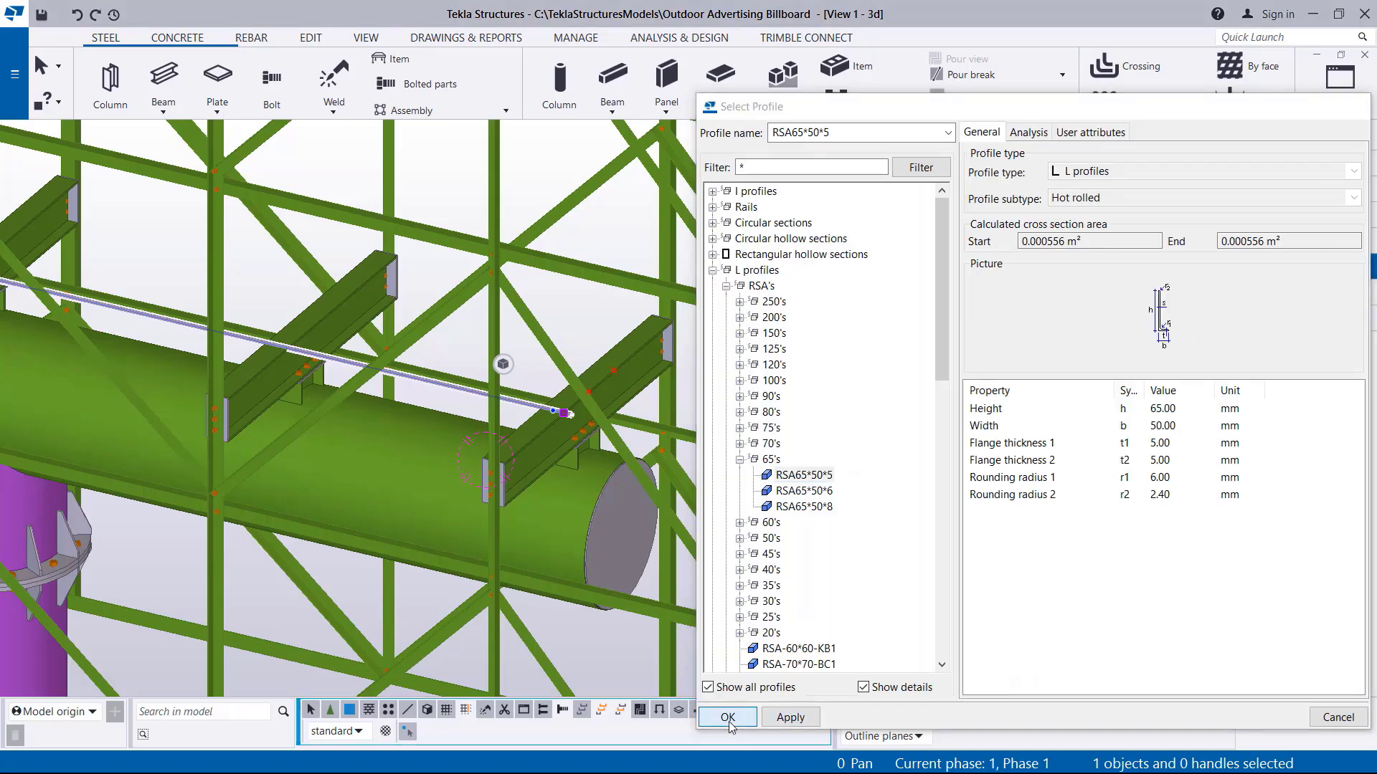
pyautogui.click(1015, 681)
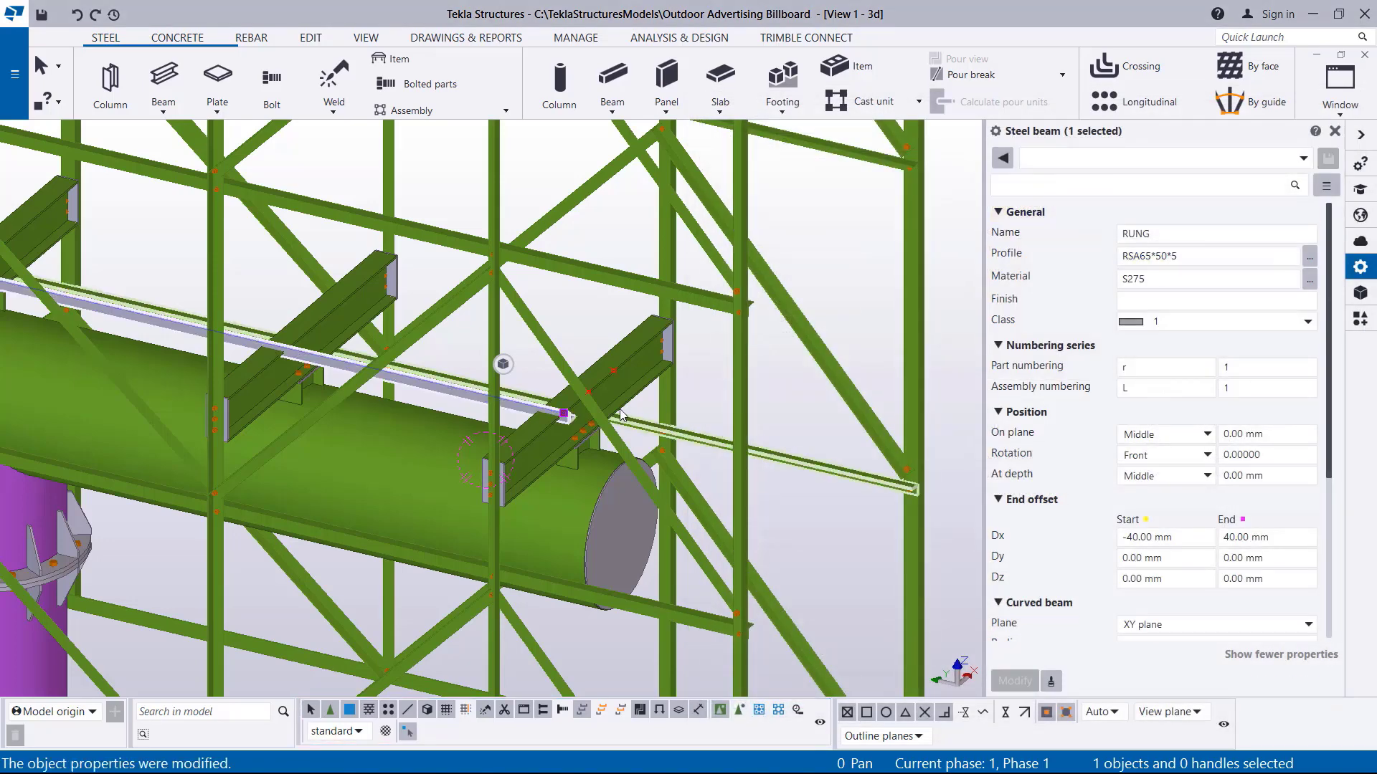
# - Create a second RSA65*50*5 beam between the far-side outer points of the end cross beams, starting at the pipe's capped end
pyautogui.scroll(5, 539, 423)
pyautogui.scroll(3, 539, 423)
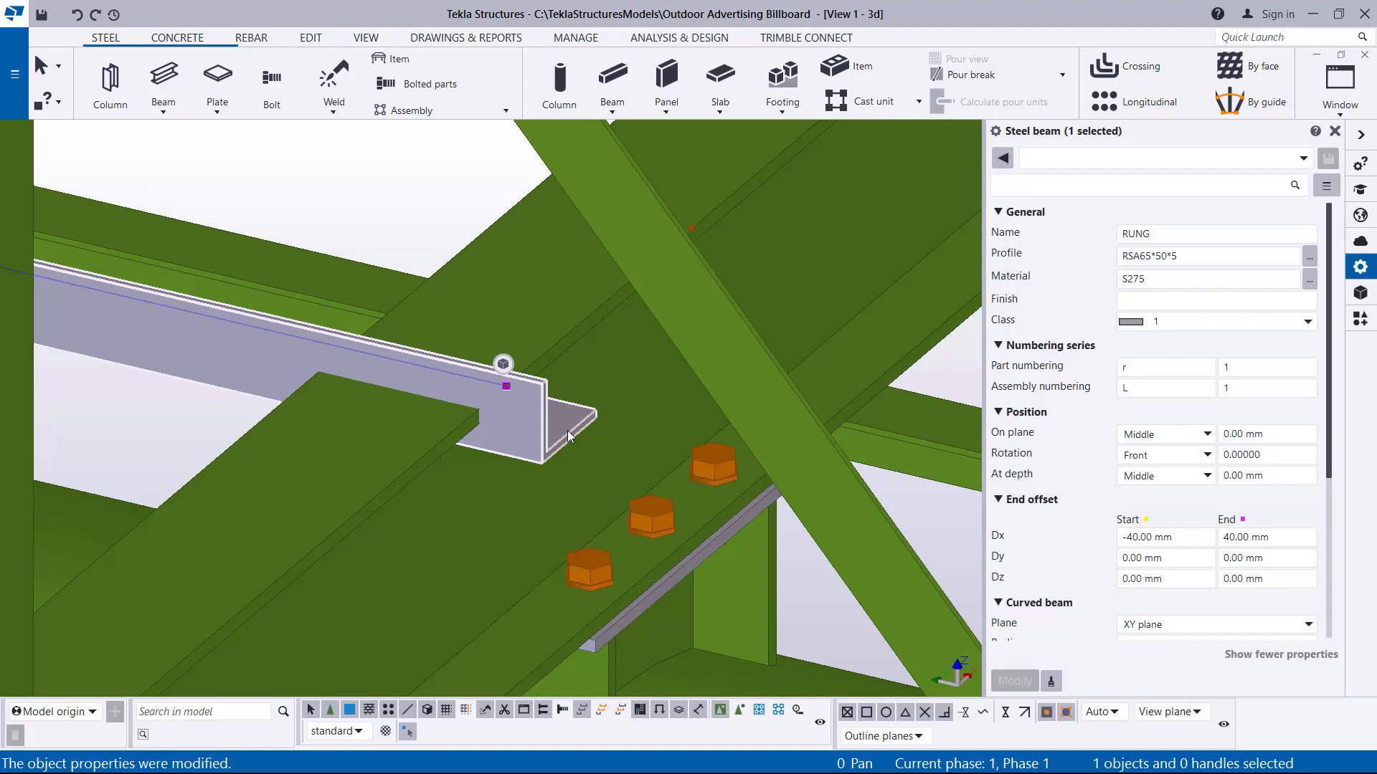
pyautogui.click(161, 84)
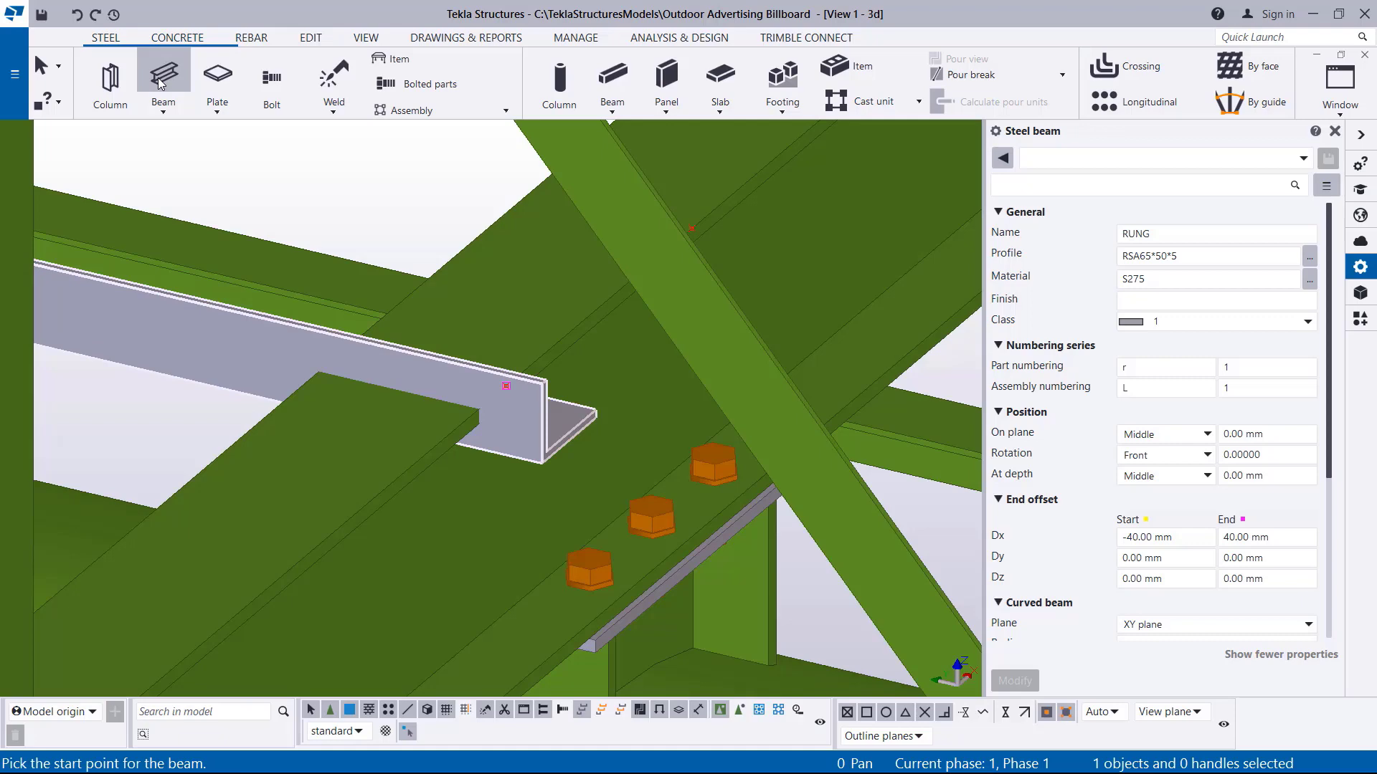
pyautogui.scroll(-3, 691, 369)
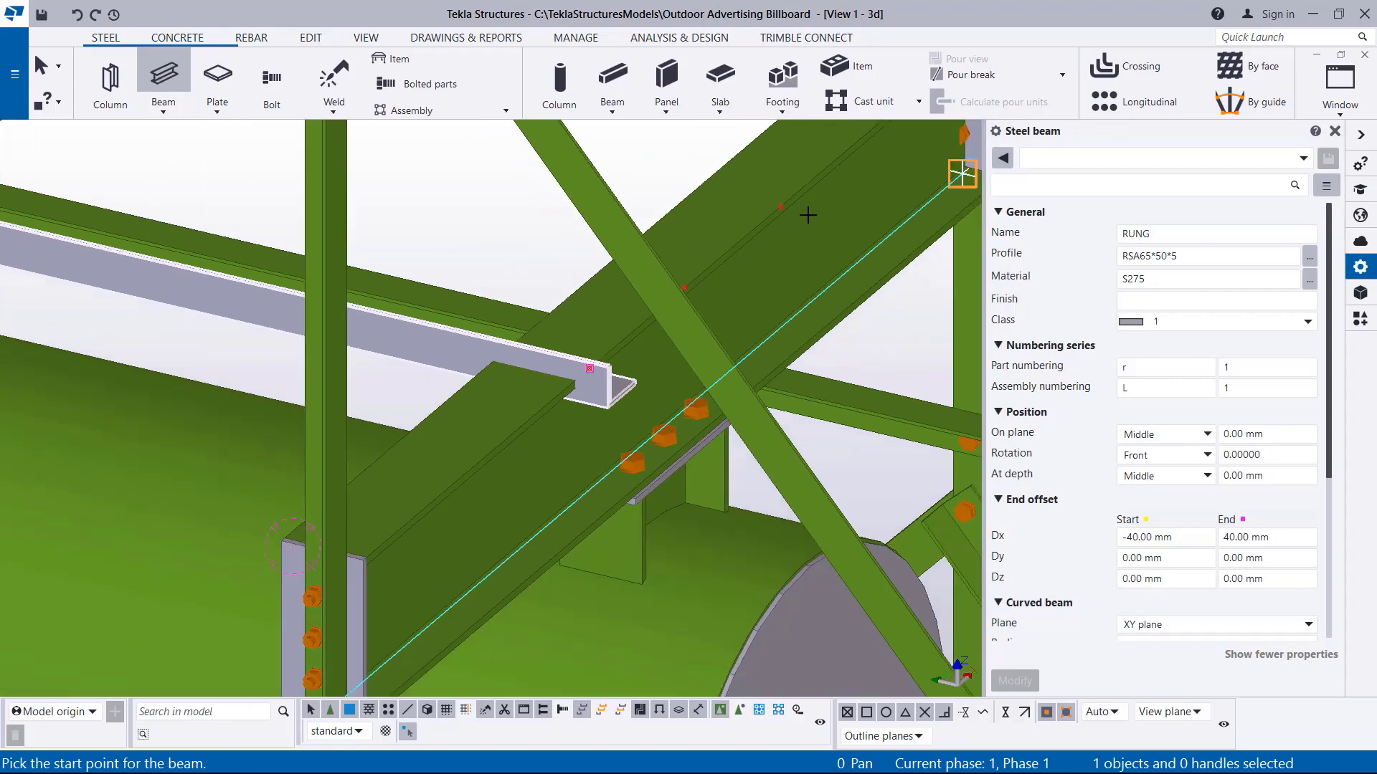
pyautogui.click(780, 207)
pyautogui.scroll(-5, 753, 309)
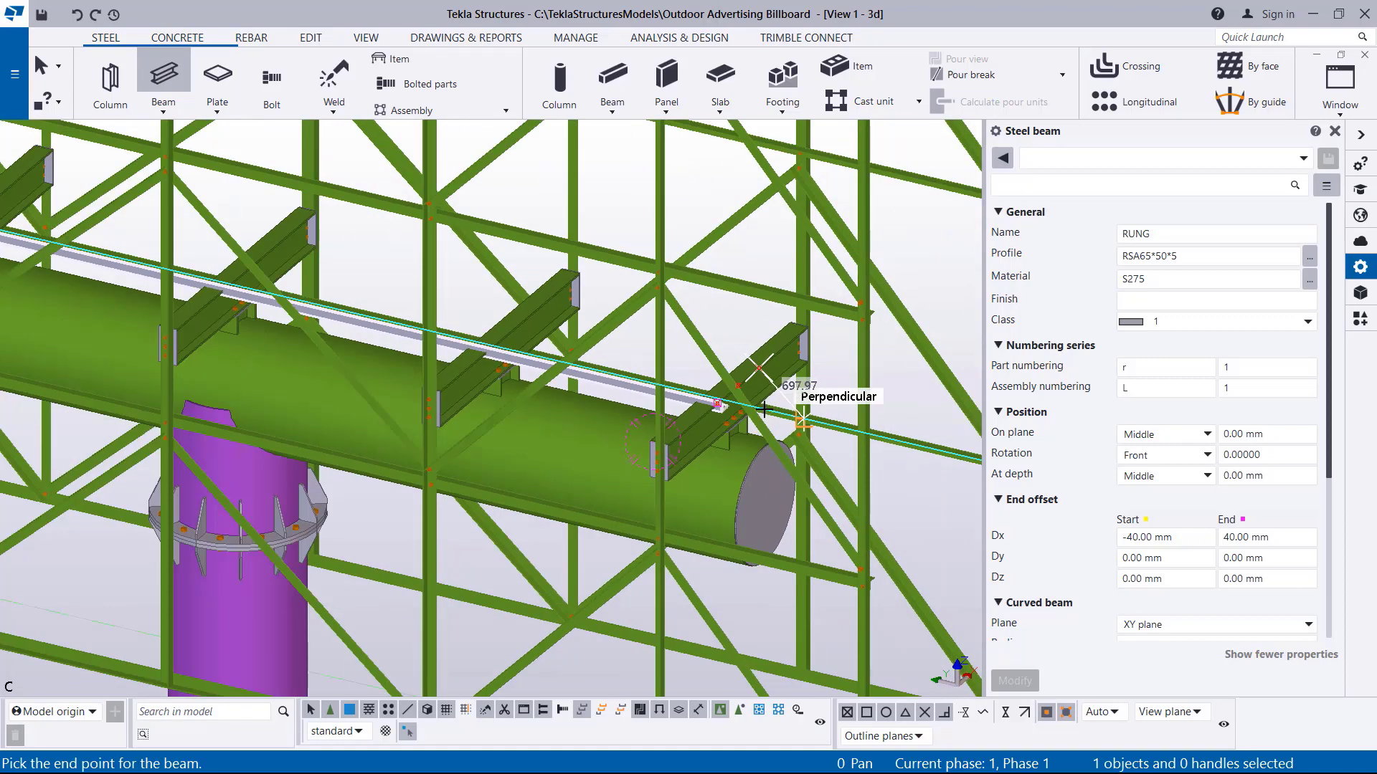
pyautogui.scroll(8, 356, 280)
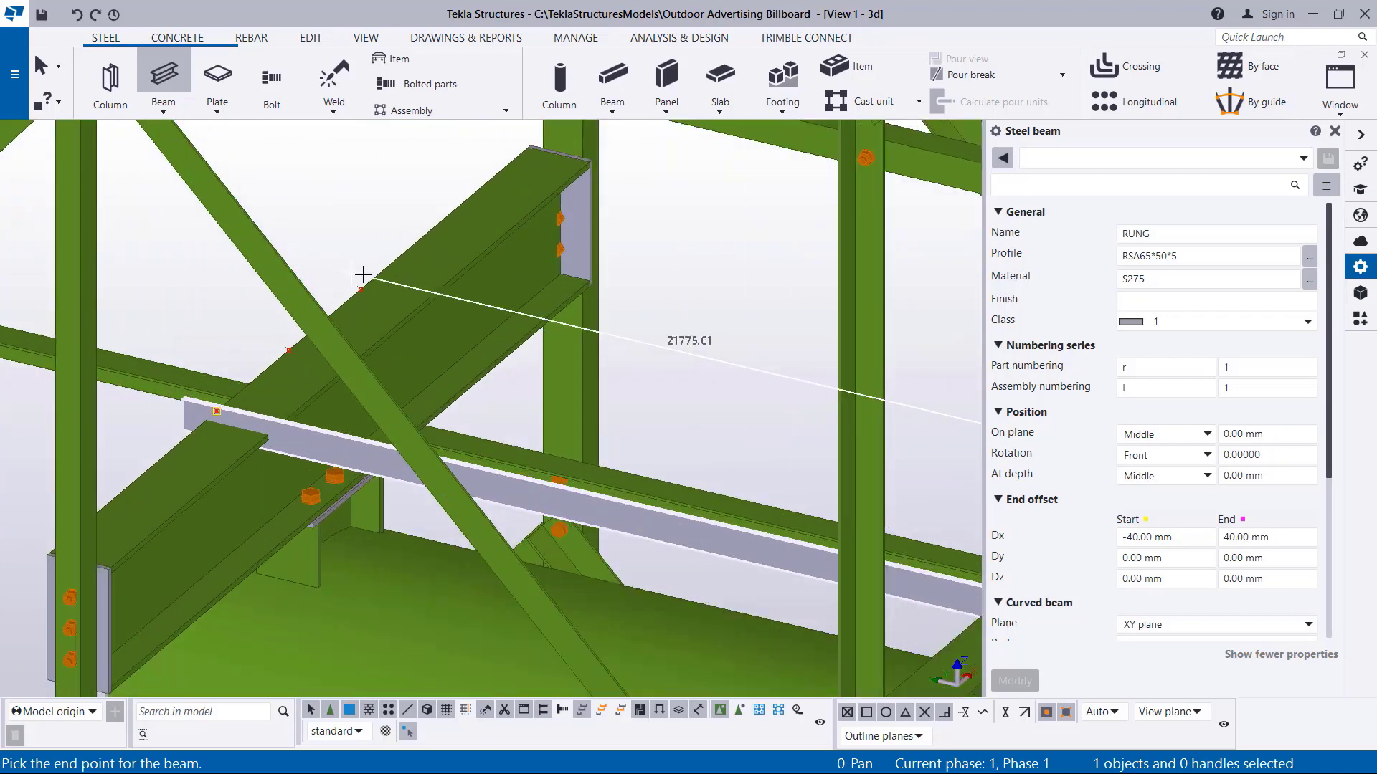
pyautogui.click(357, 285)
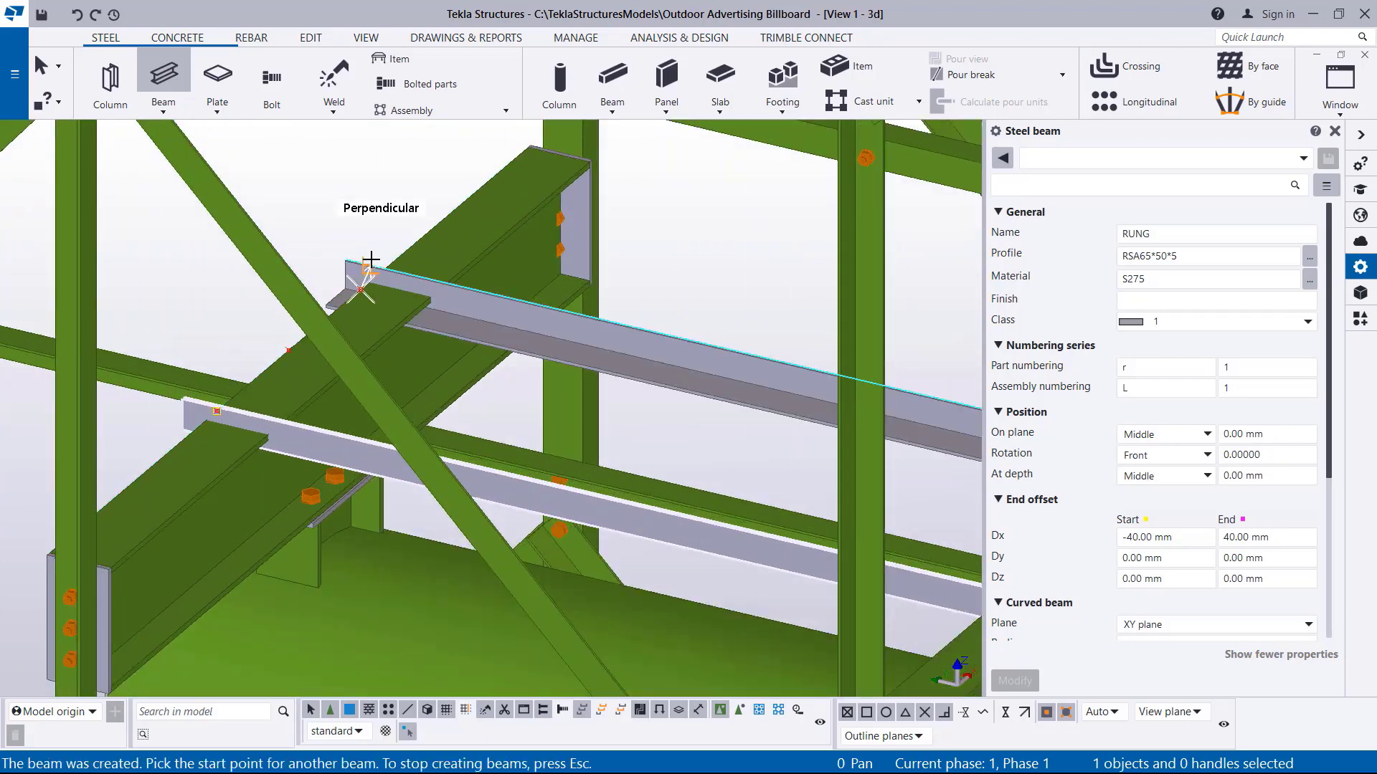
pyautogui.rightClick(372, 197)
pyautogui.click(437, 206)
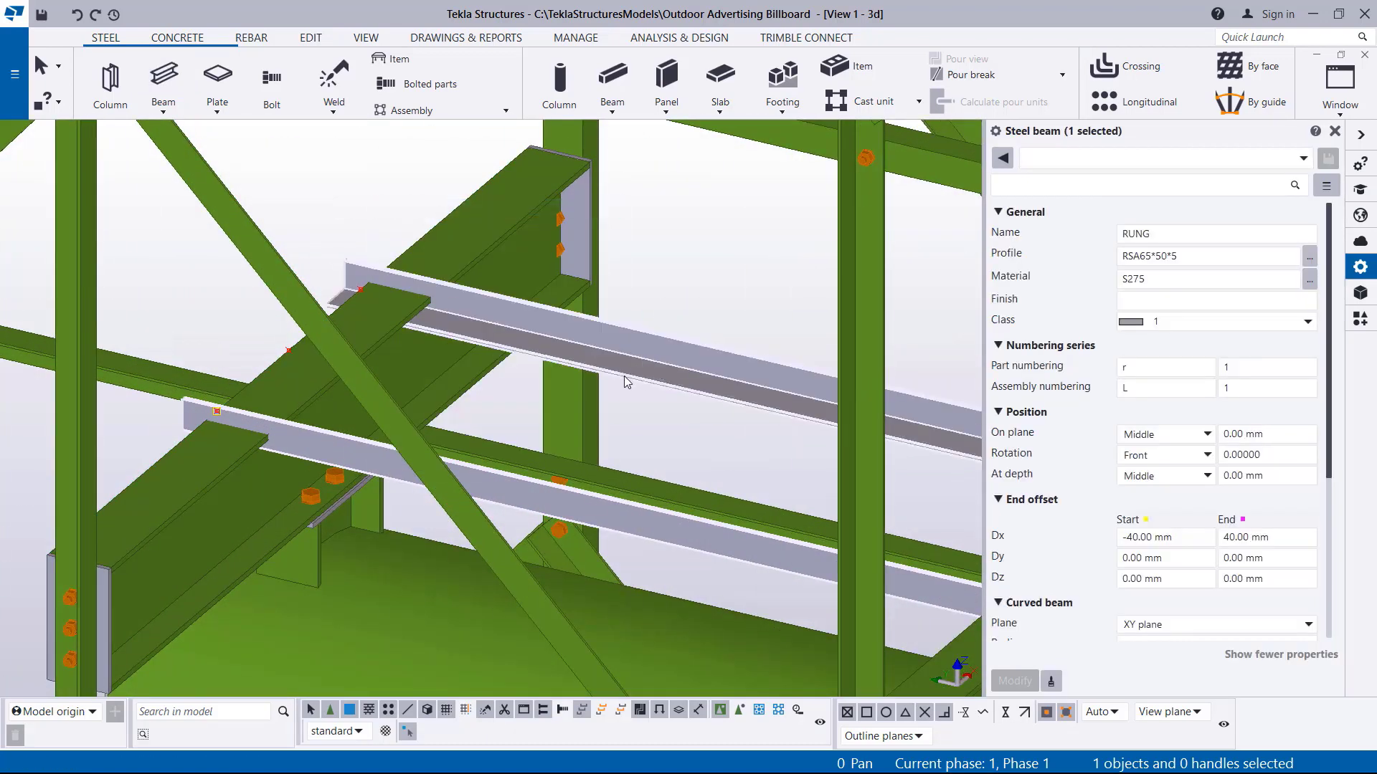
# - Set the far-side angle's At depth position to Behind and apply the change
pyautogui.click(646, 372)
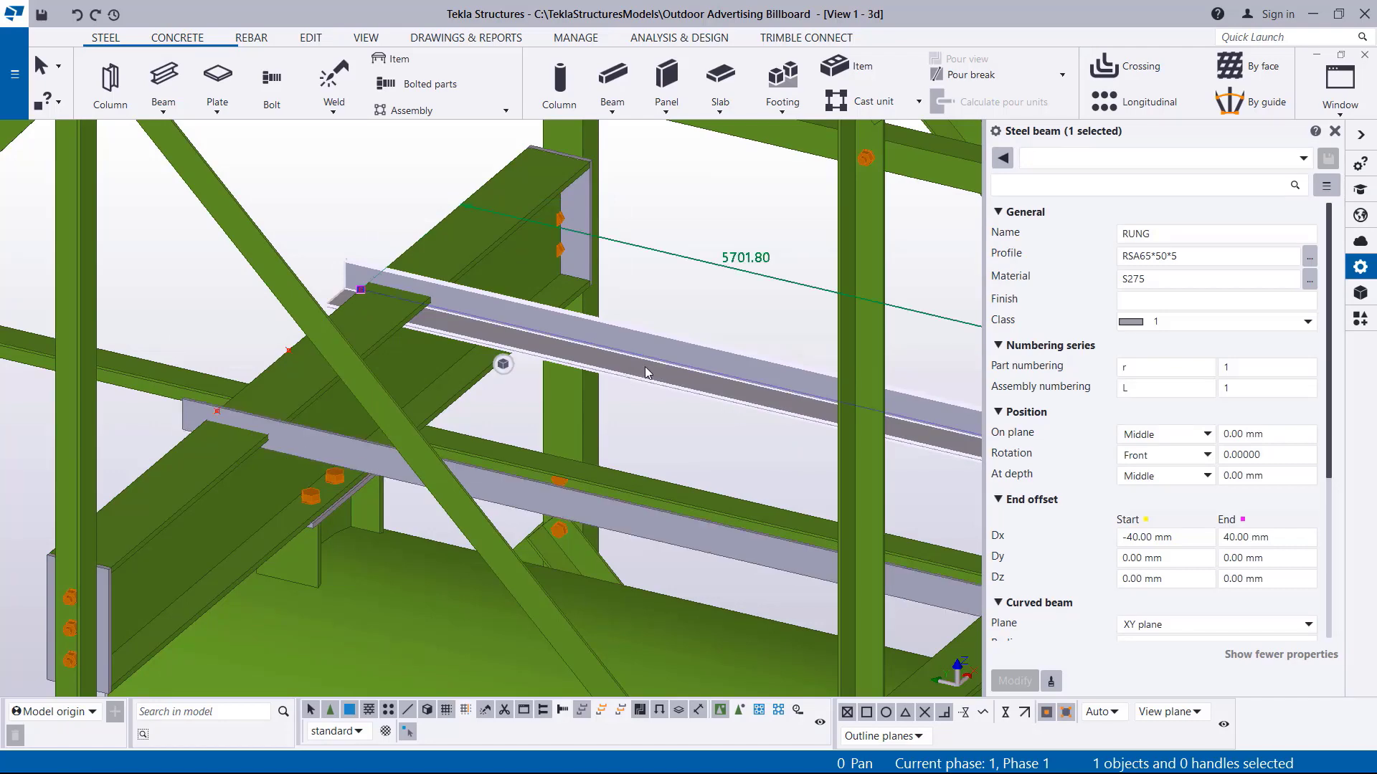
pyautogui.scroll(3, 445, 348)
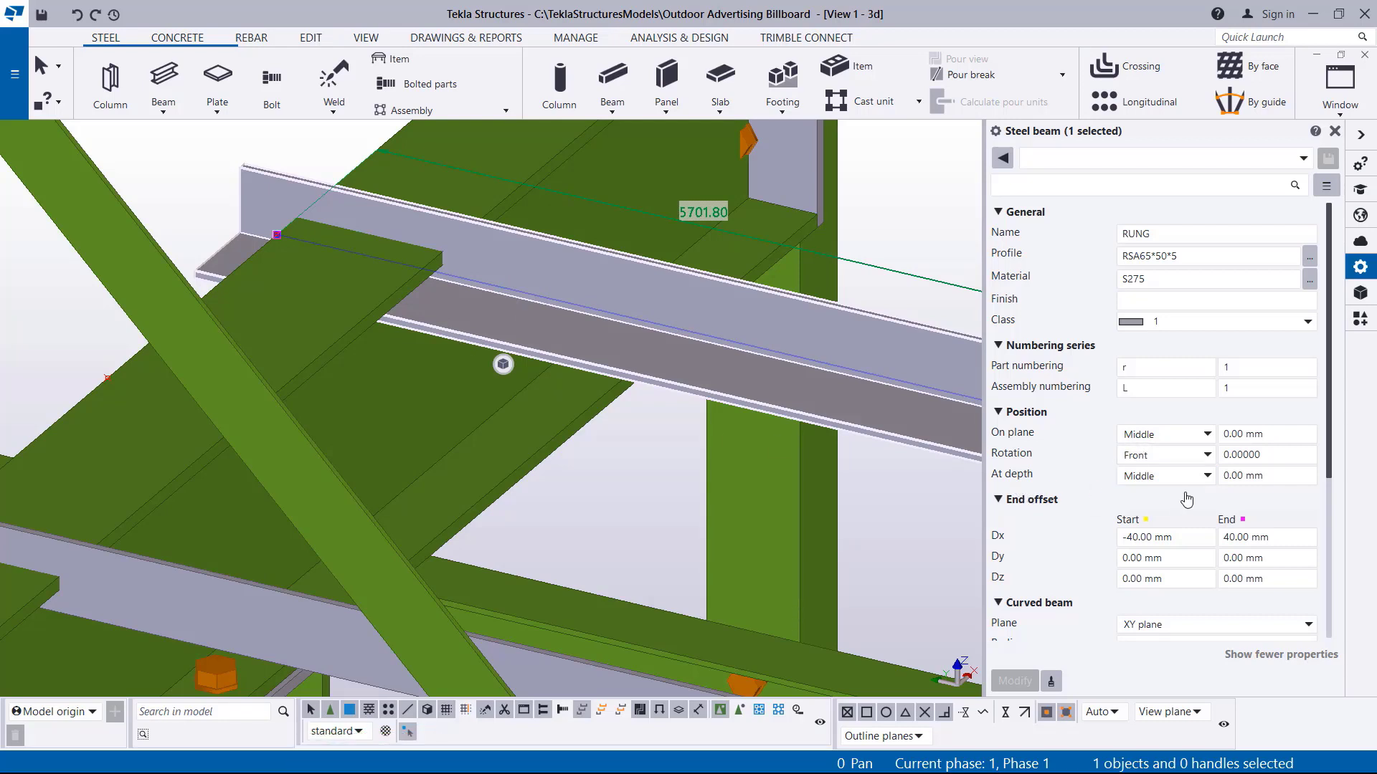
pyautogui.click(1208, 477)
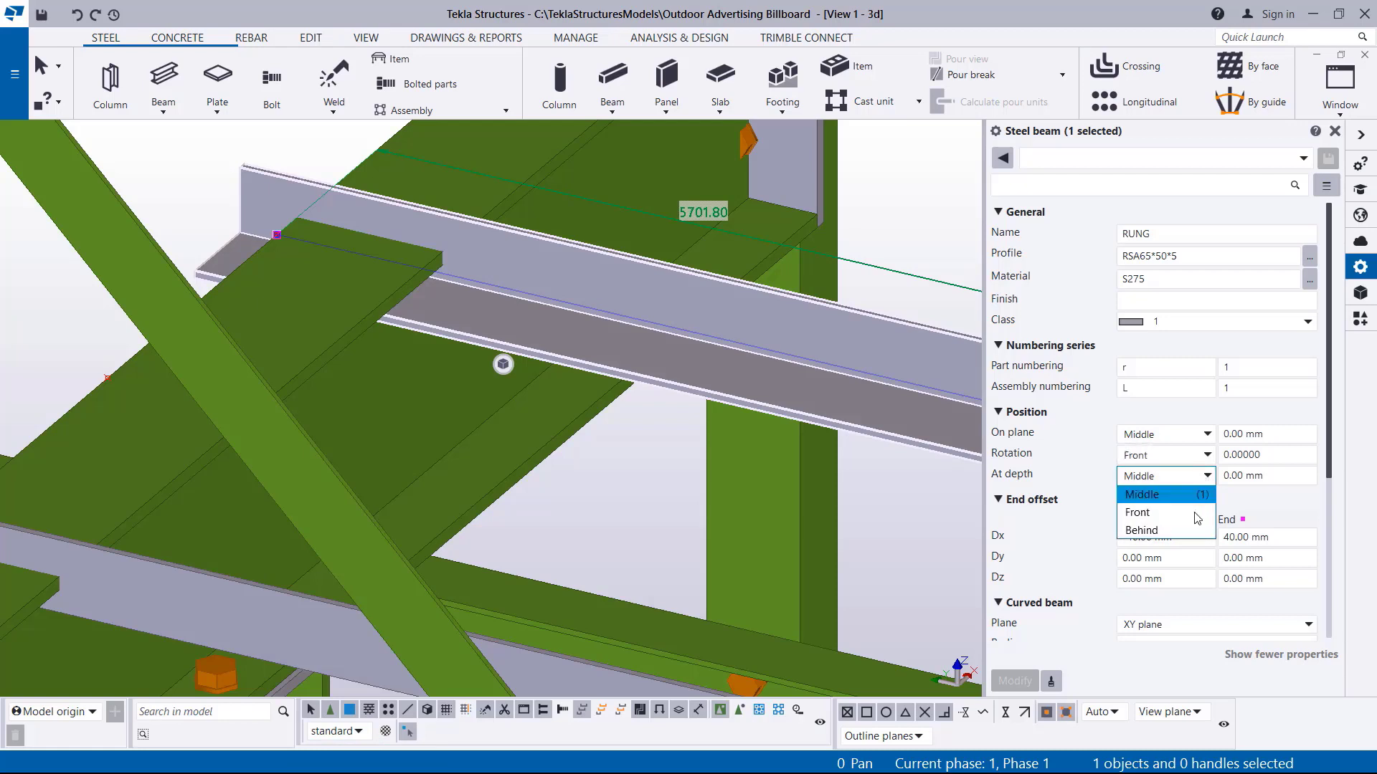
pyautogui.click(1159, 531)
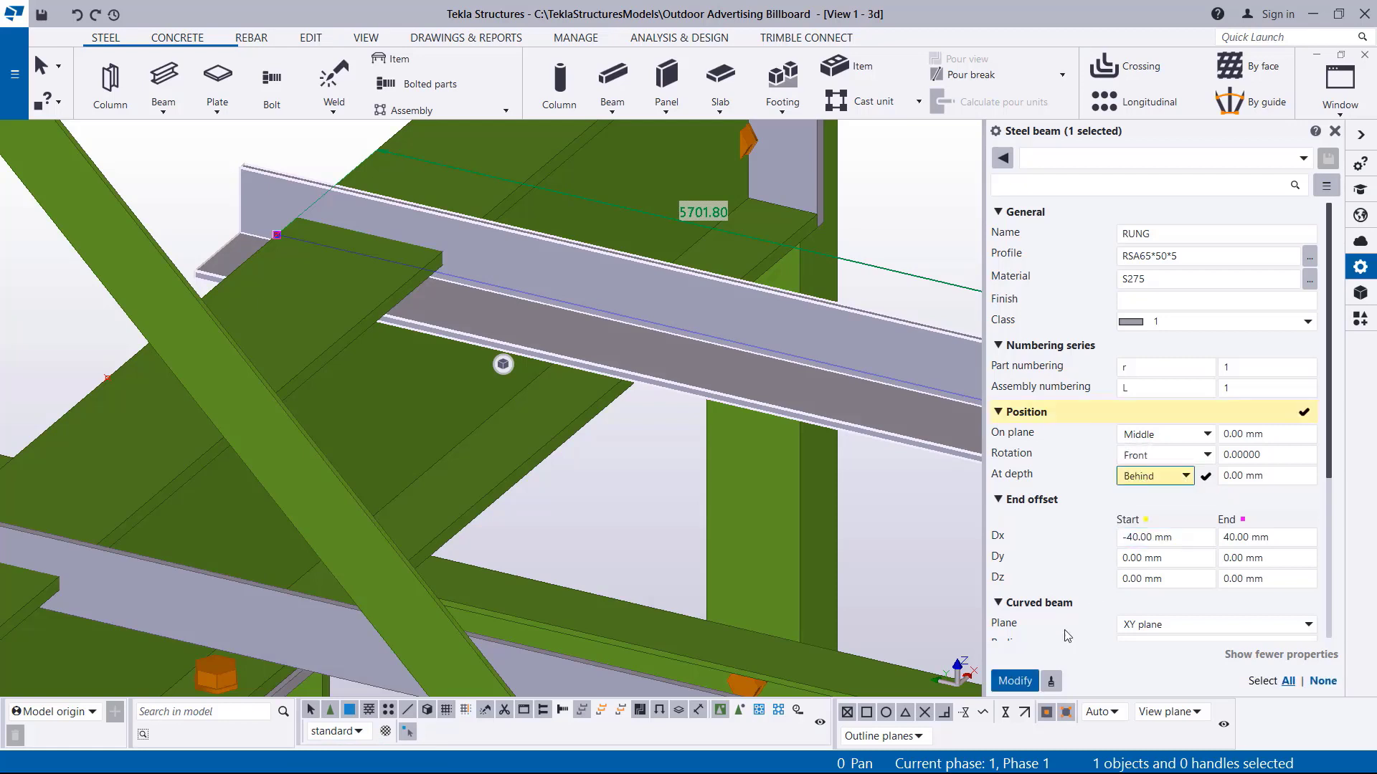
pyautogui.click(1008, 681)
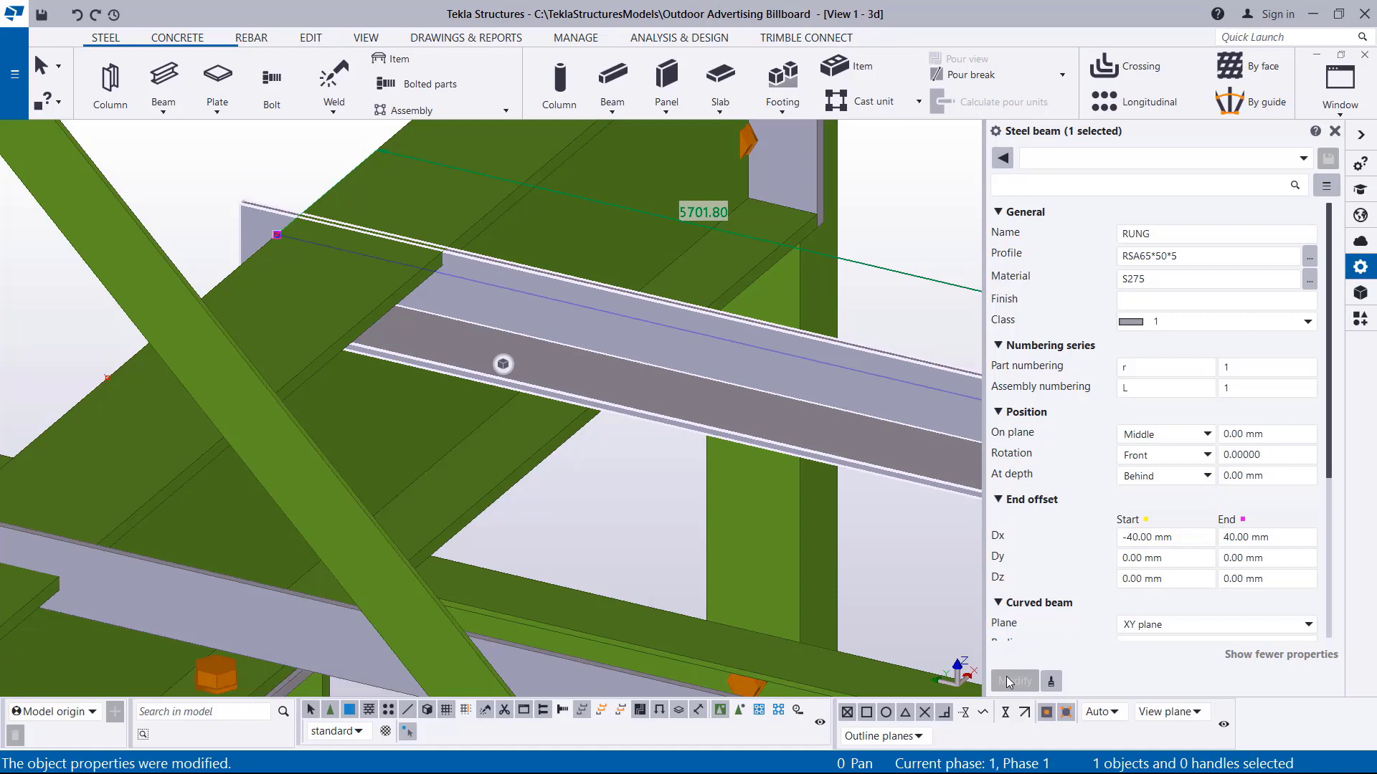
# - Set the far-side angle's At depth position to Front and apply the change
pyautogui.click(1207, 476)
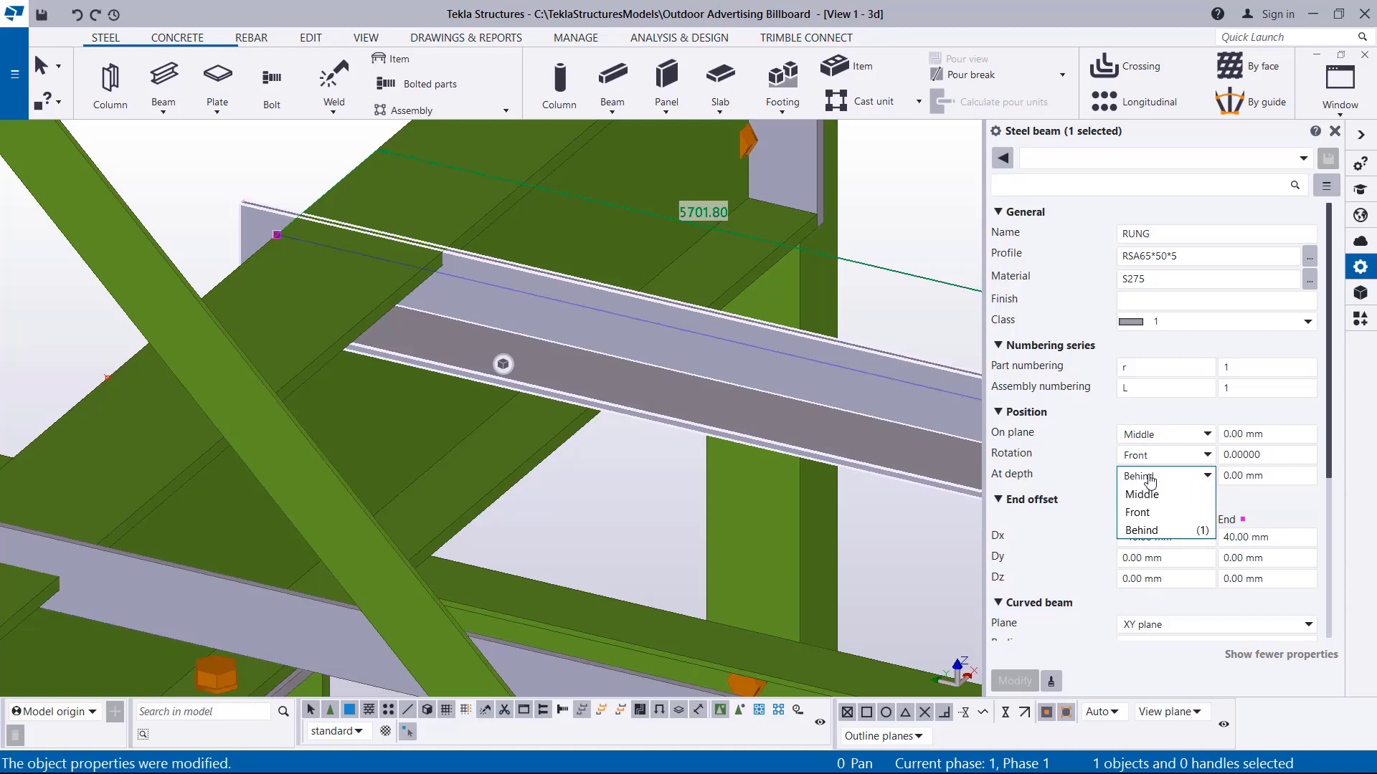
pyautogui.click(1140, 512)
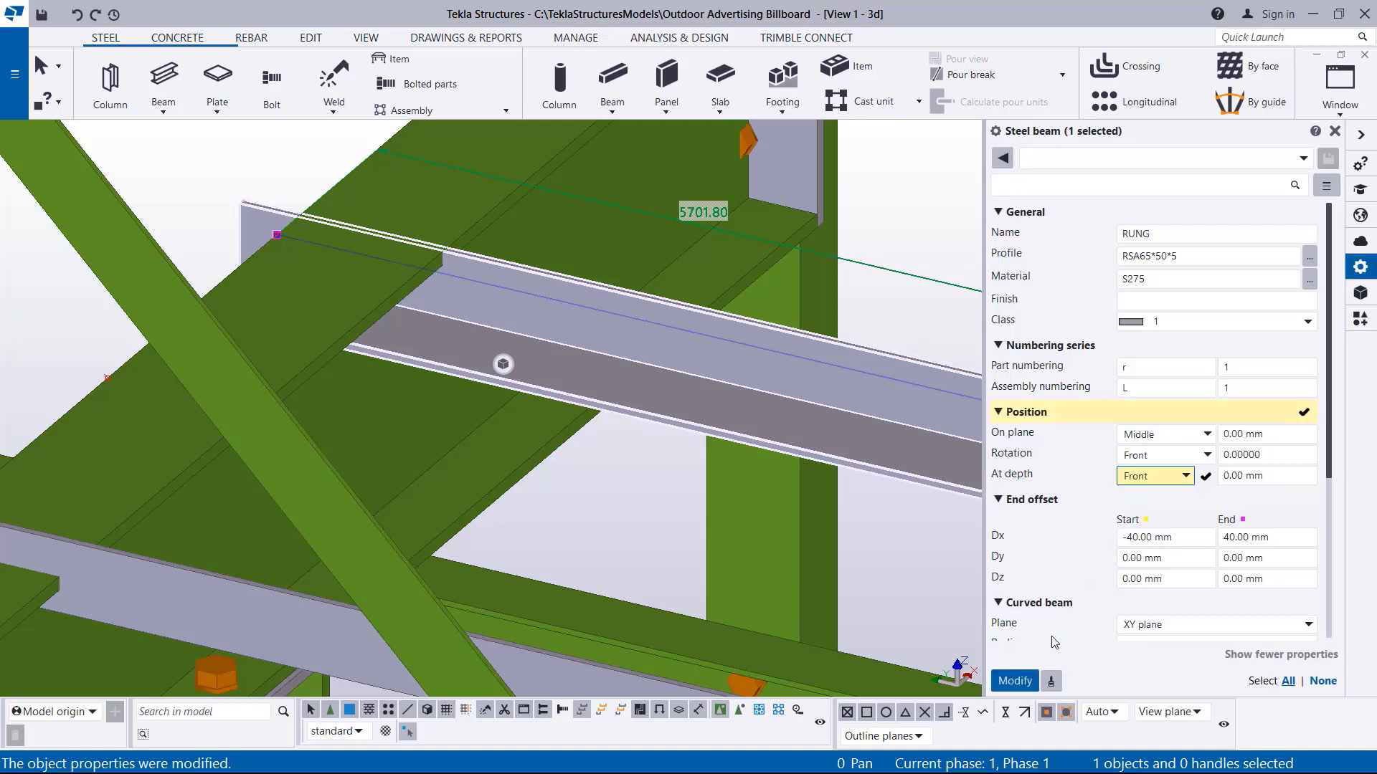
pyautogui.click(1011, 681)
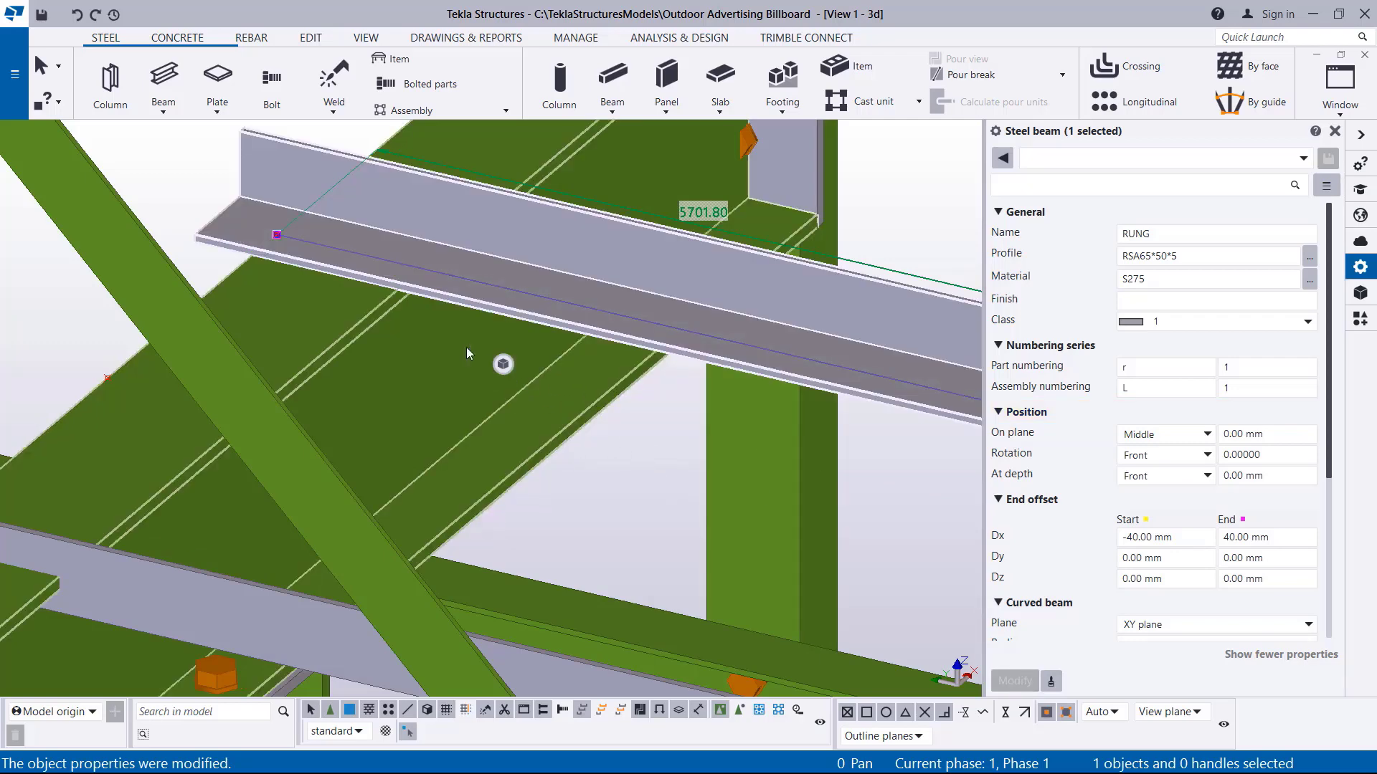
# - Set the near-side longitudinal angle's At depth position to Front and apply it to the model
pyautogui.scroll(-3, 321, 281)
pyautogui.scroll(-2, 321, 285)
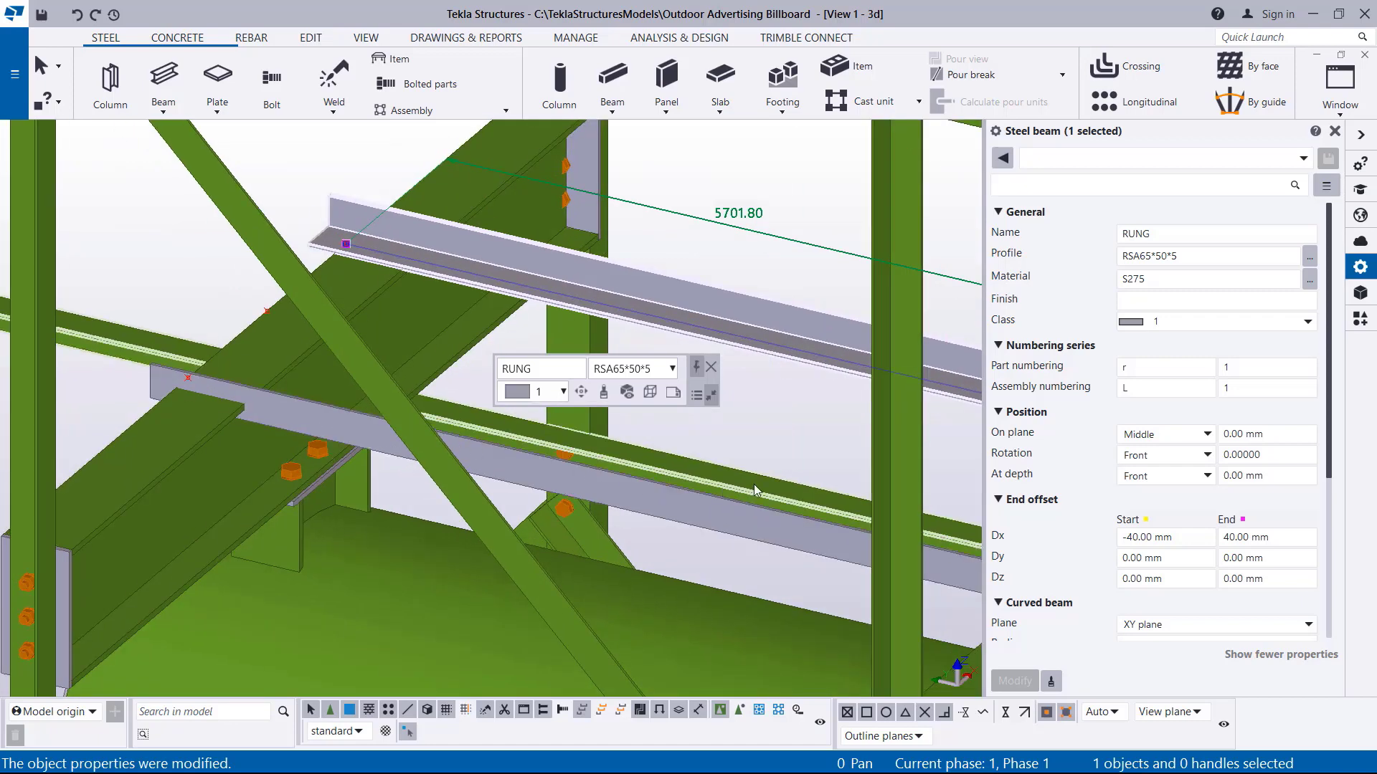
pyautogui.click(682, 521)
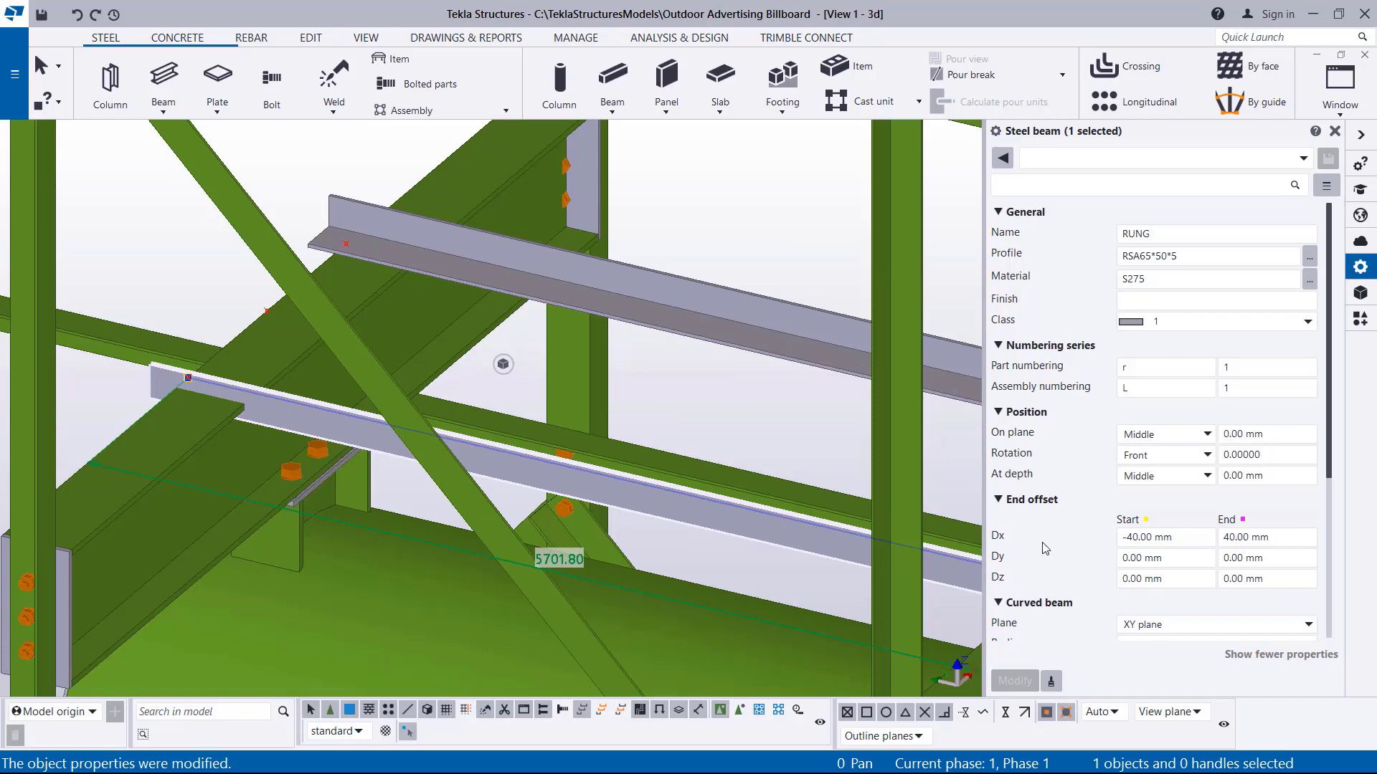
pyautogui.click(1207, 476)
pyautogui.click(1154, 512)
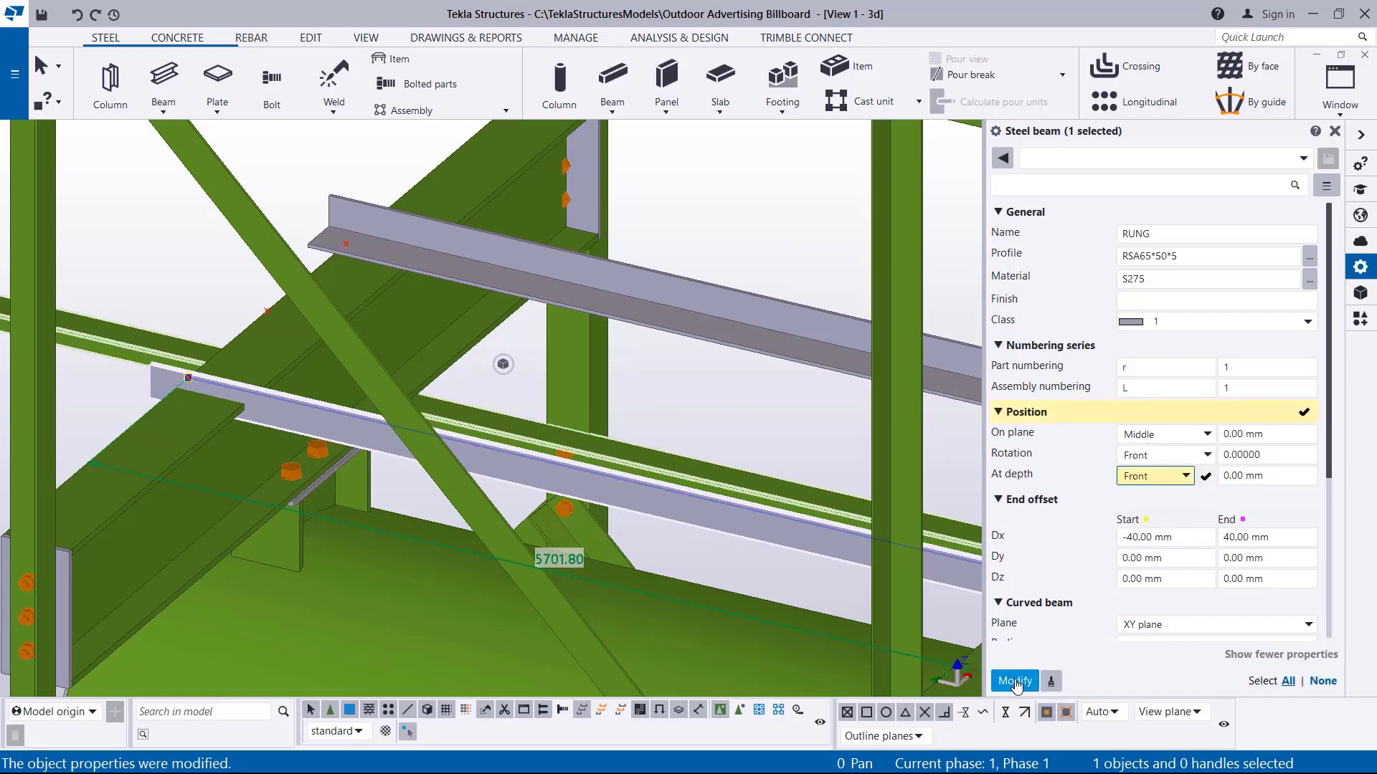
pyautogui.click(1015, 682)
pyautogui.click(326, 206)
# - Set the far-side angle's Dx end offsets to 0 at both start and end, and apply the change
pyautogui.scroll(2, 326, 207)
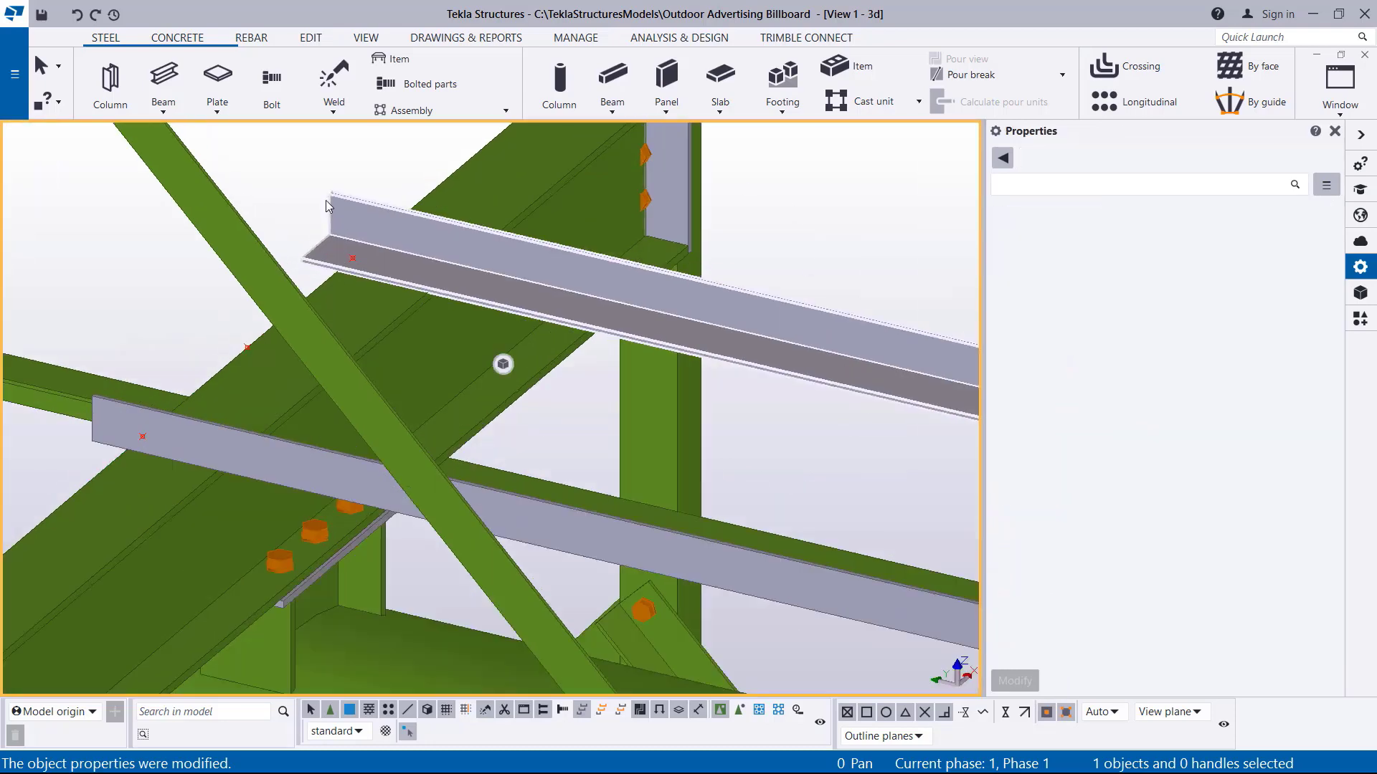
pyautogui.scroll(5, 326, 207)
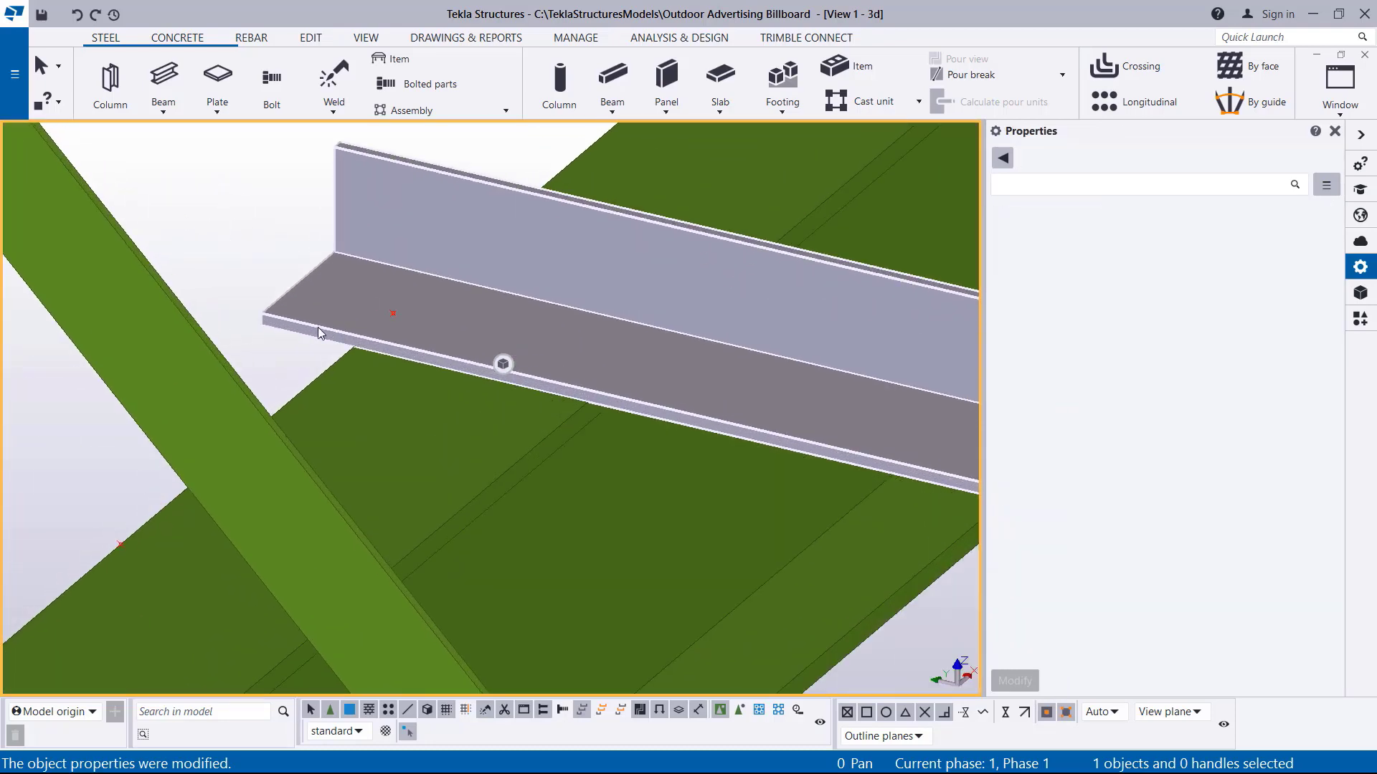
pyautogui.scroll(-8, 319, 331)
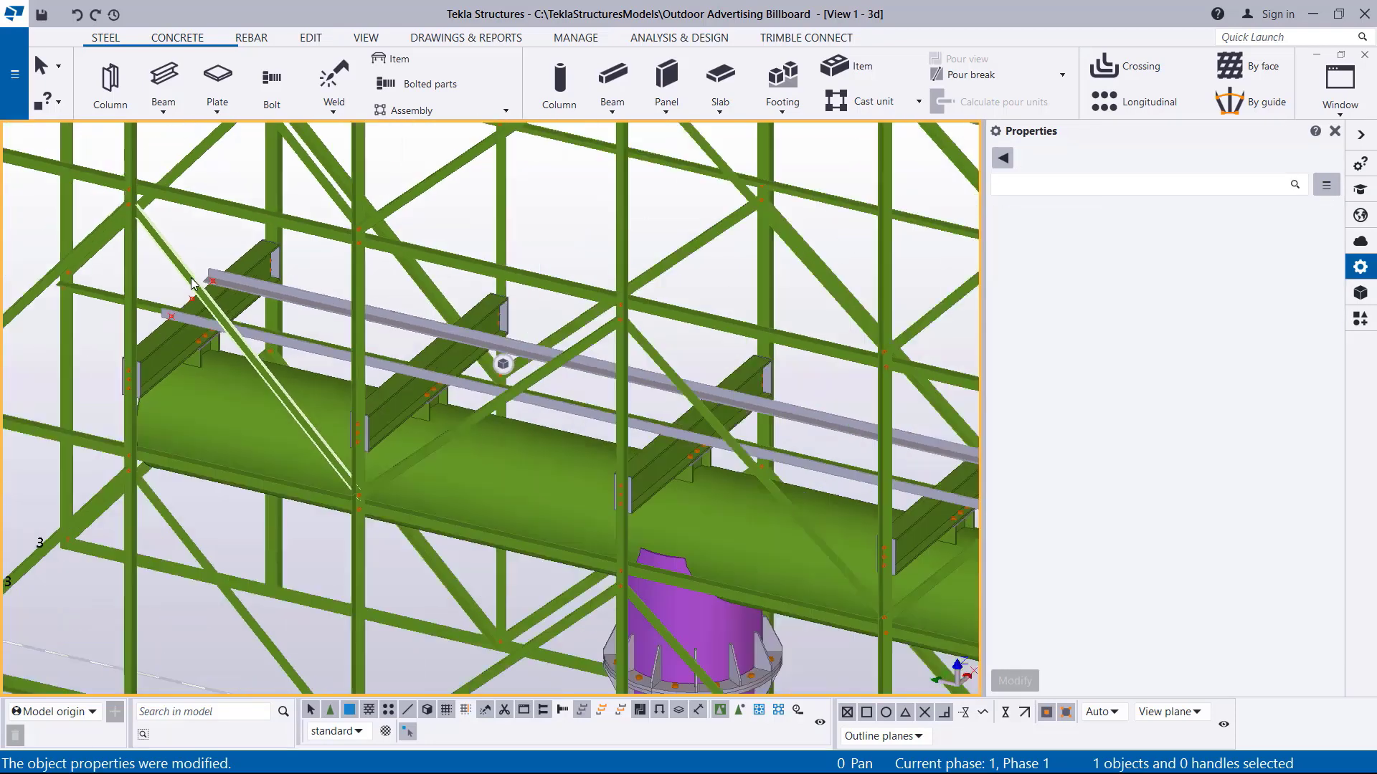
pyautogui.scroll(-2, 366, 332)
pyautogui.scroll(8, 765, 430)
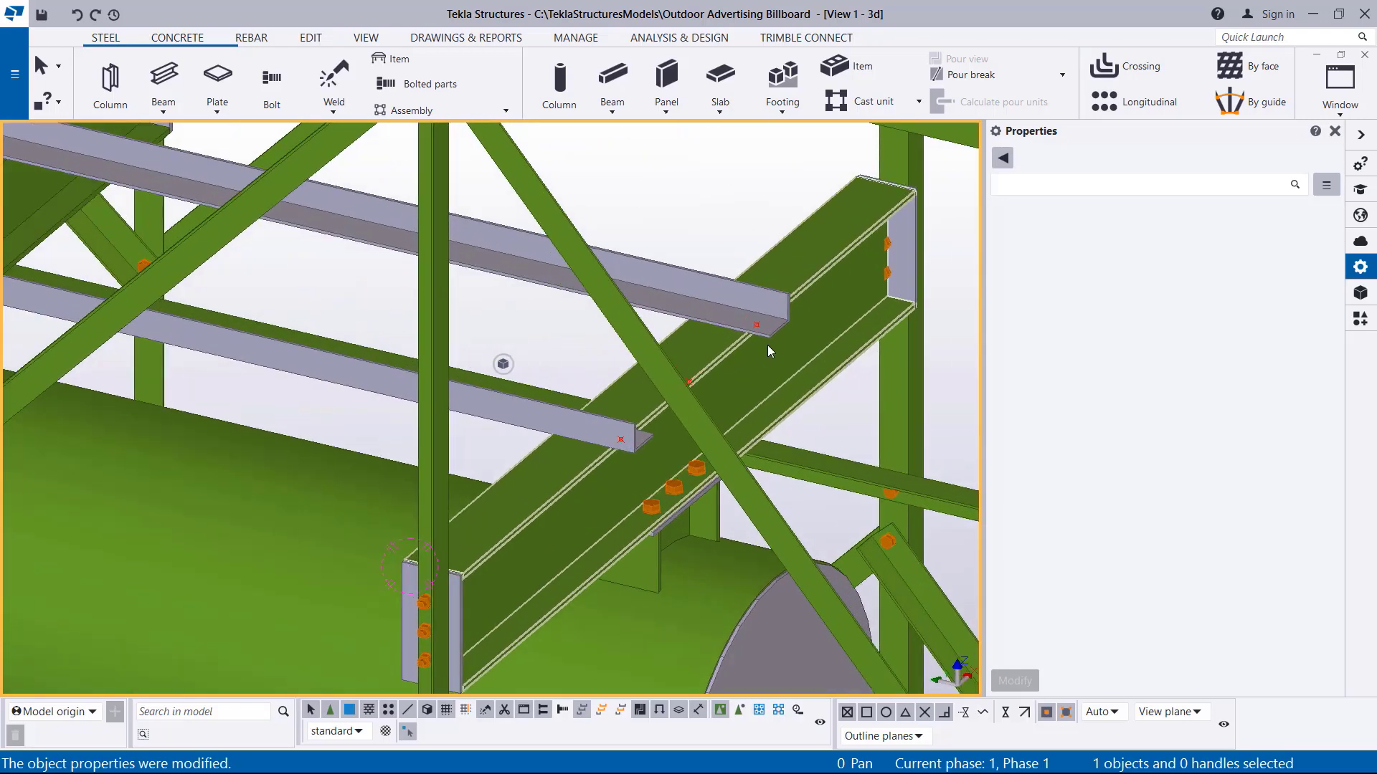
pyautogui.scroll(-1, 767, 346)
pyautogui.click(703, 286)
pyautogui.click(1277, 543)
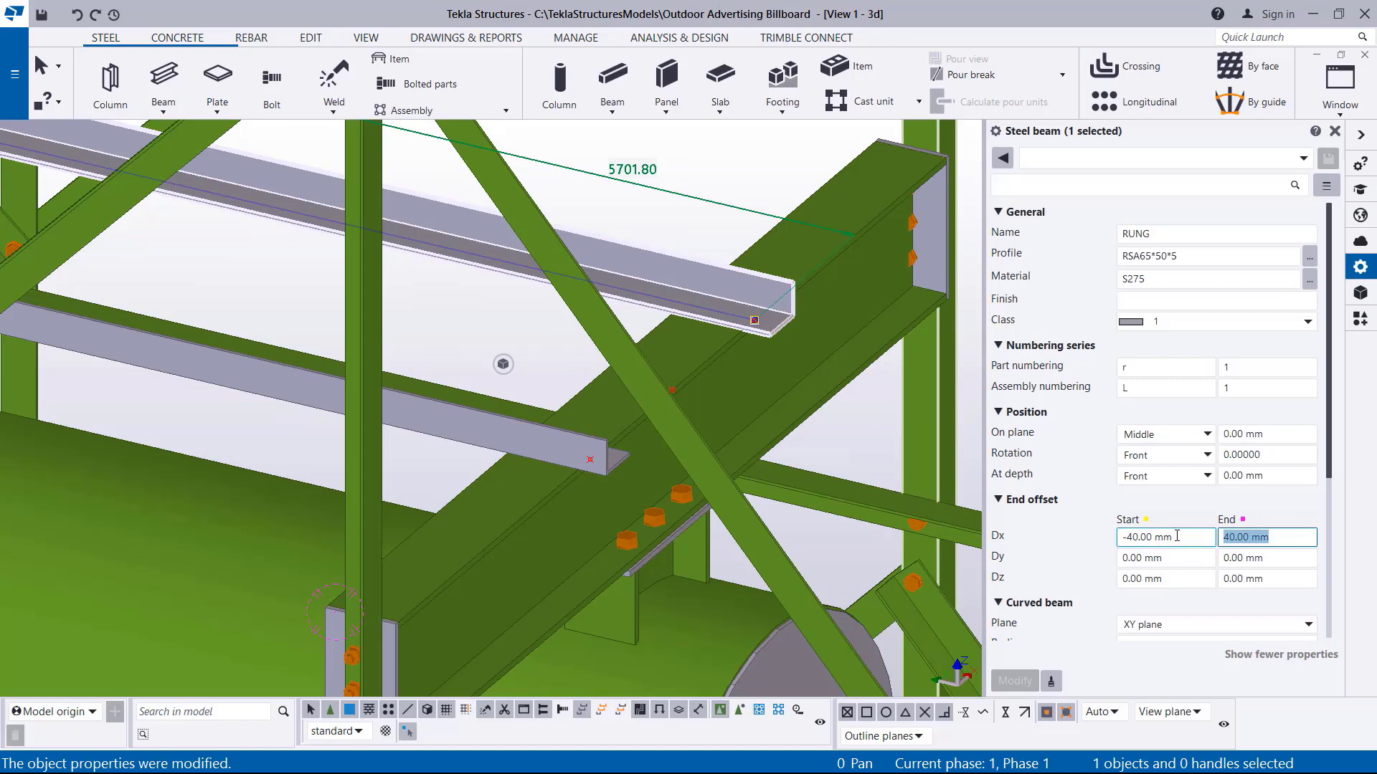
pyautogui.click(1177, 536)
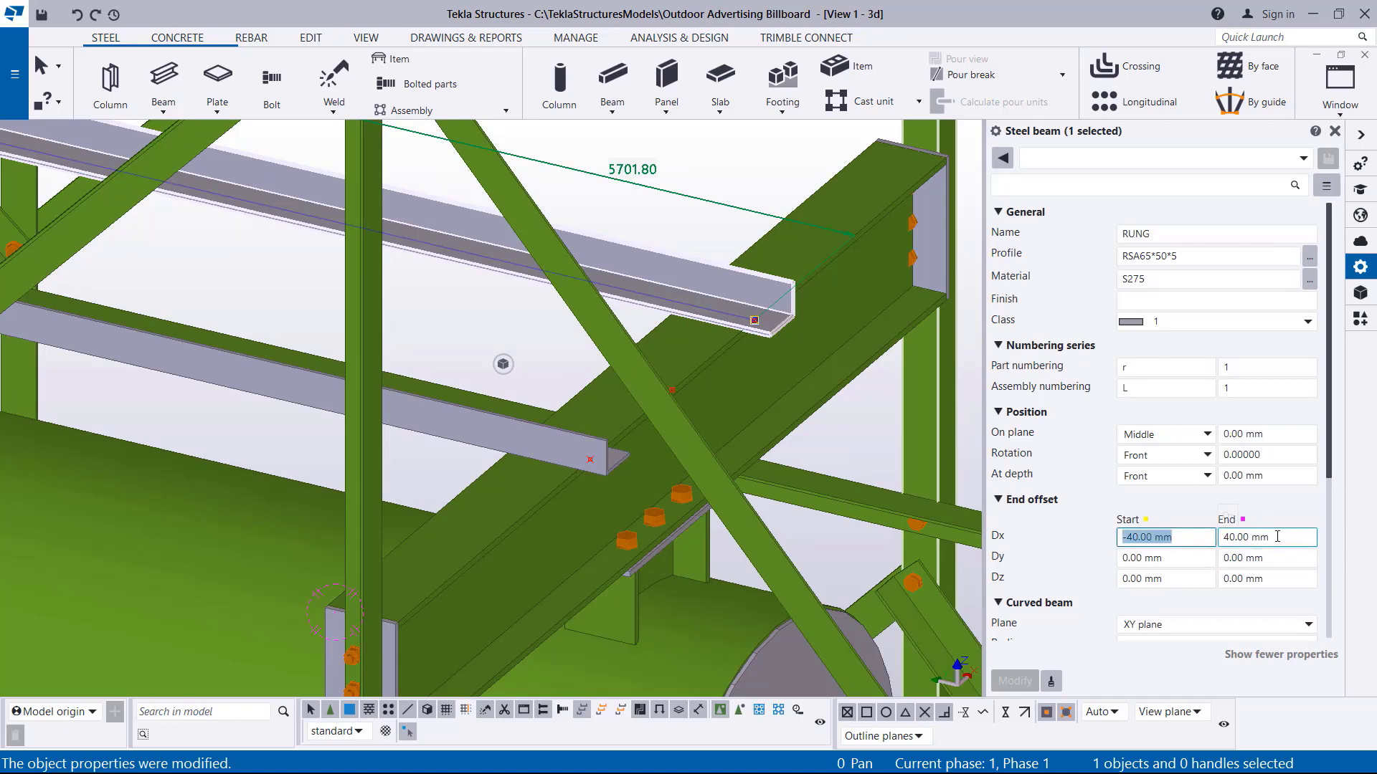
pyautogui.click(1277, 536)
pyautogui.write('0')
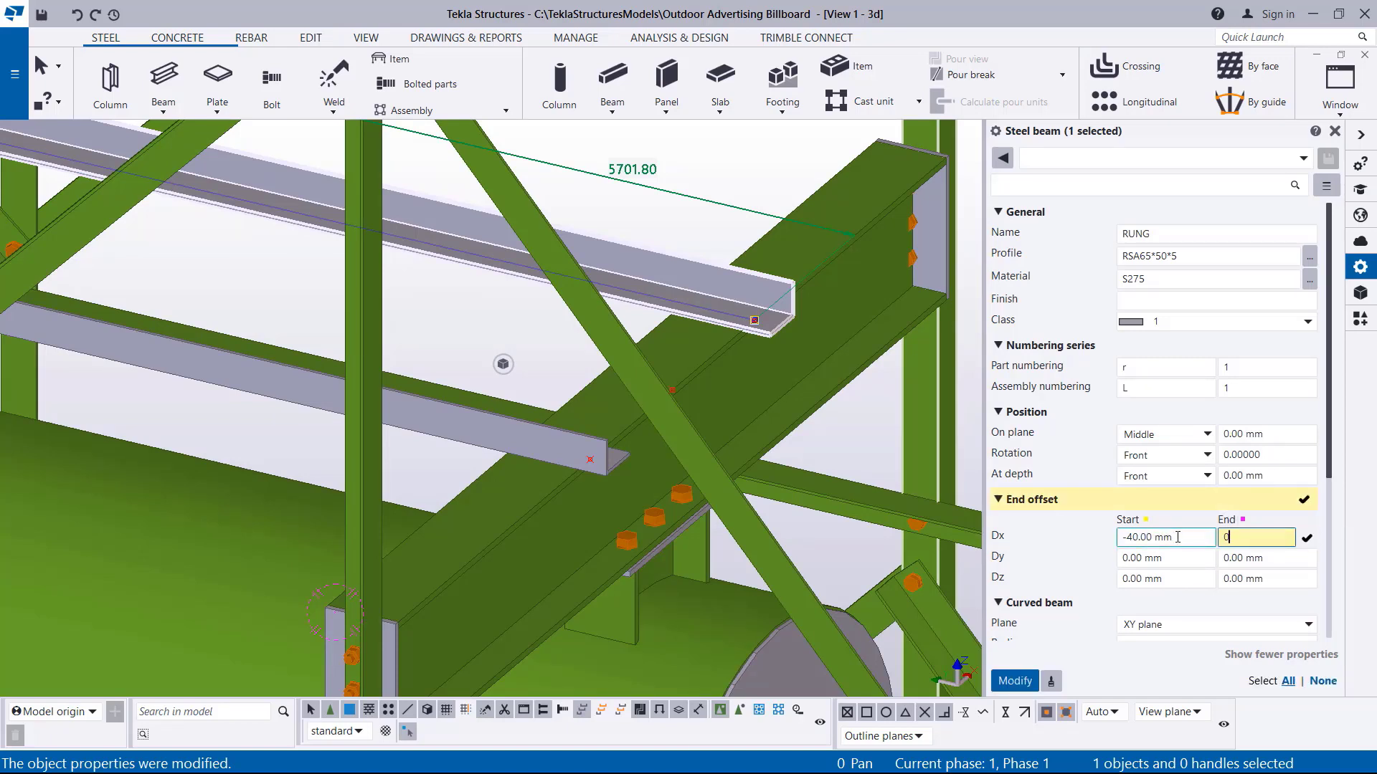
pyautogui.click(1177, 536)
pyautogui.write('0')
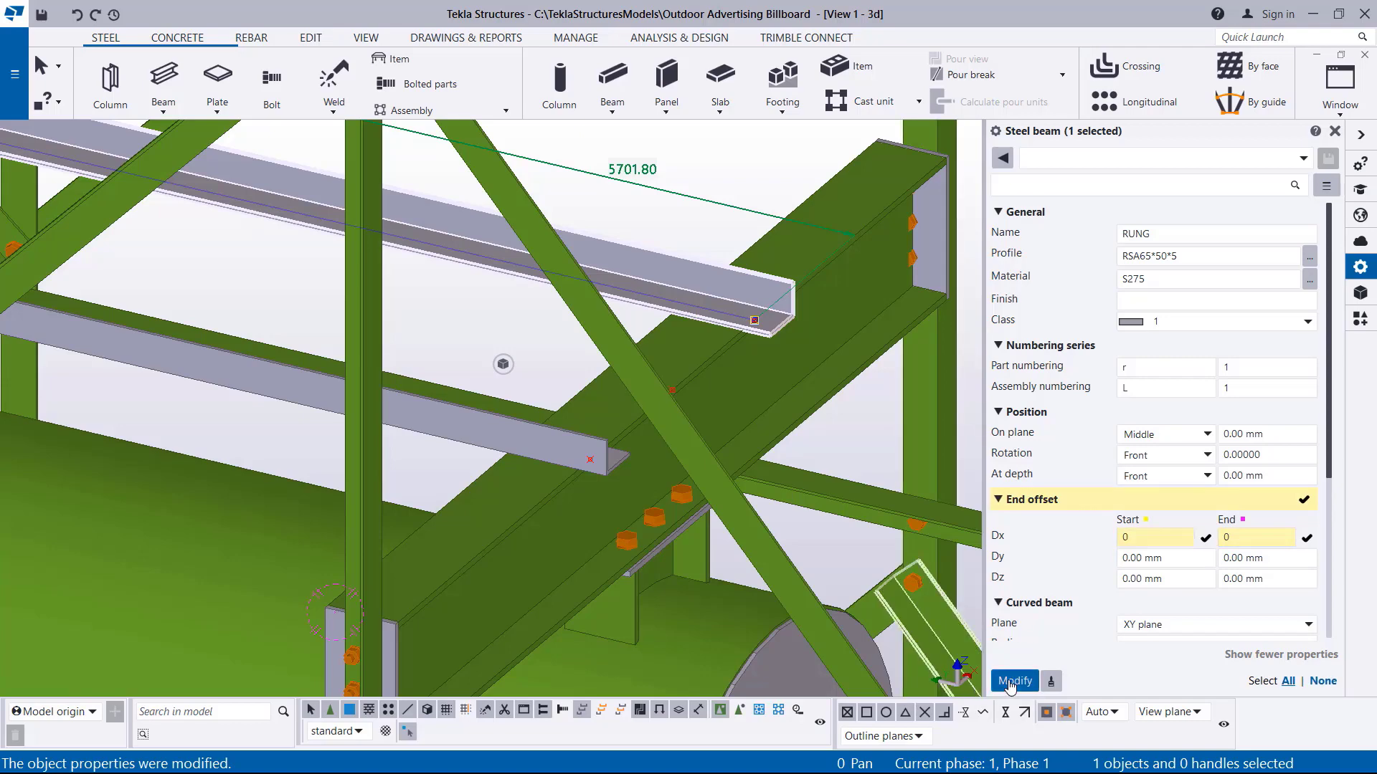
pyautogui.click(1009, 684)
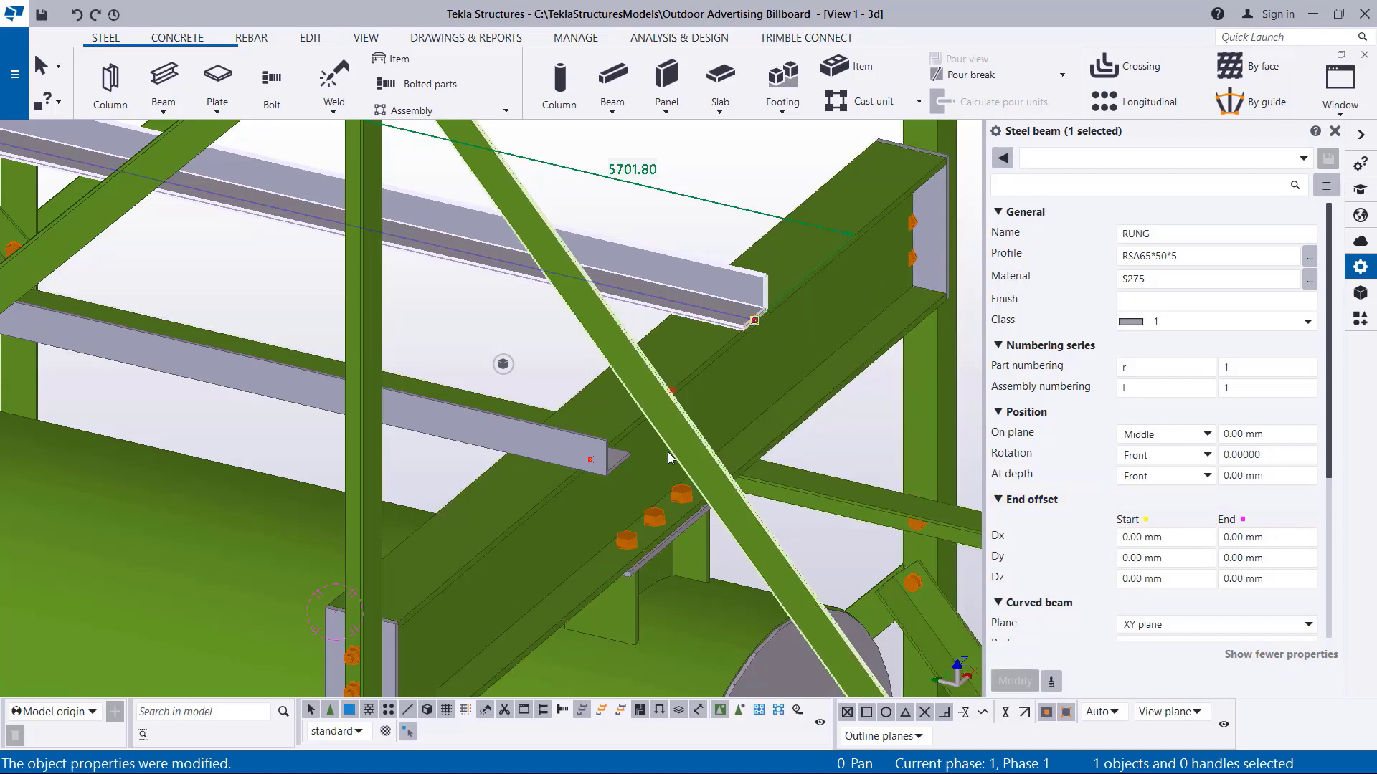
# - Set the near-side angle's start and end Dx offsets to 0 and apply the change
pyautogui.click(469, 420)
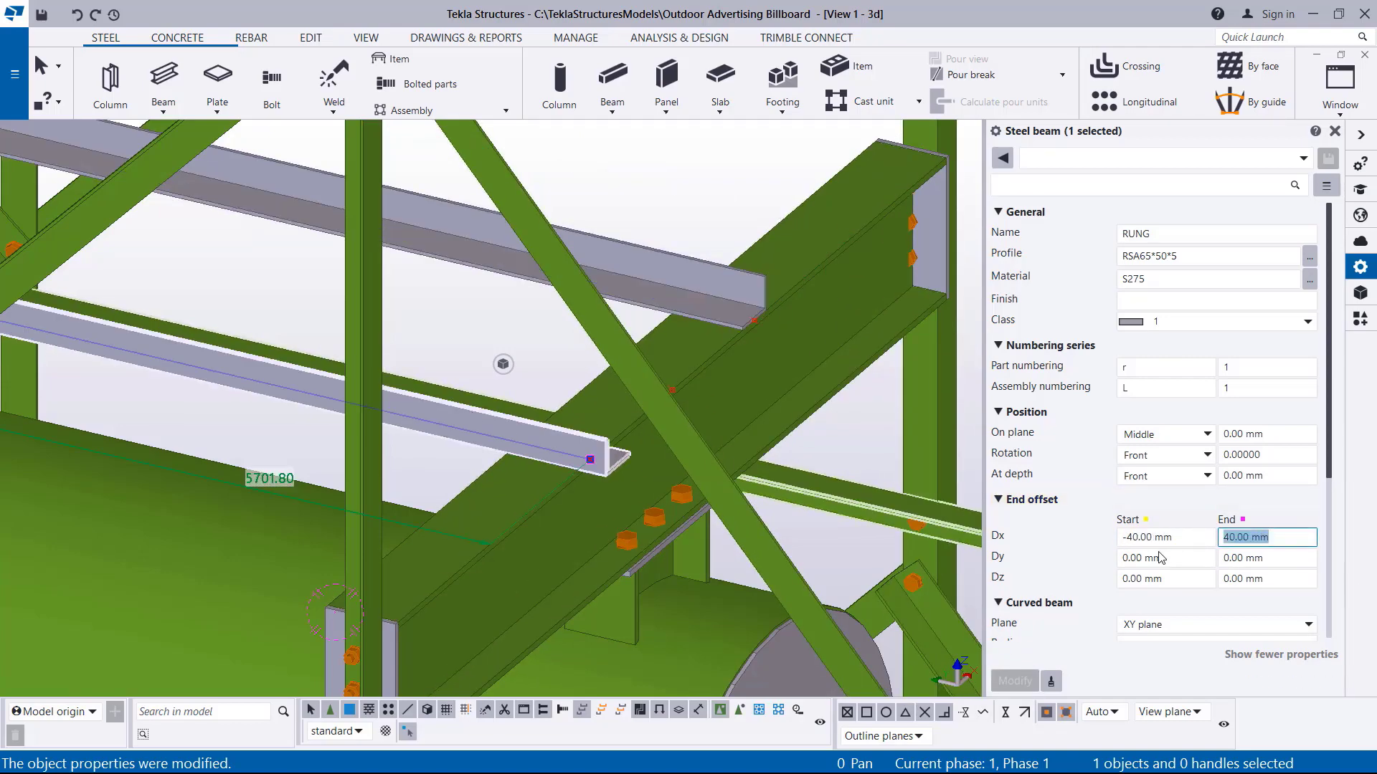
pyautogui.write('00')
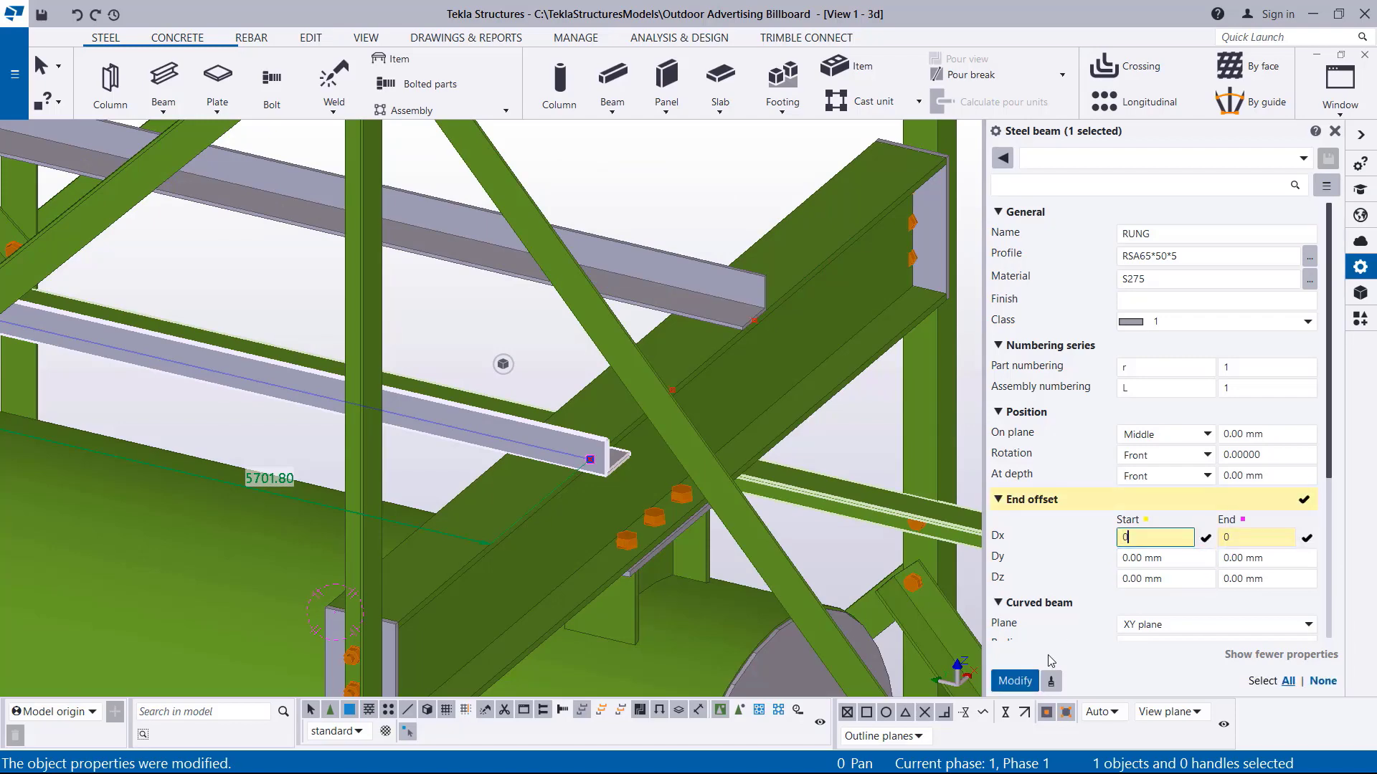
pyautogui.click(1024, 679)
pyautogui.click(688, 180)
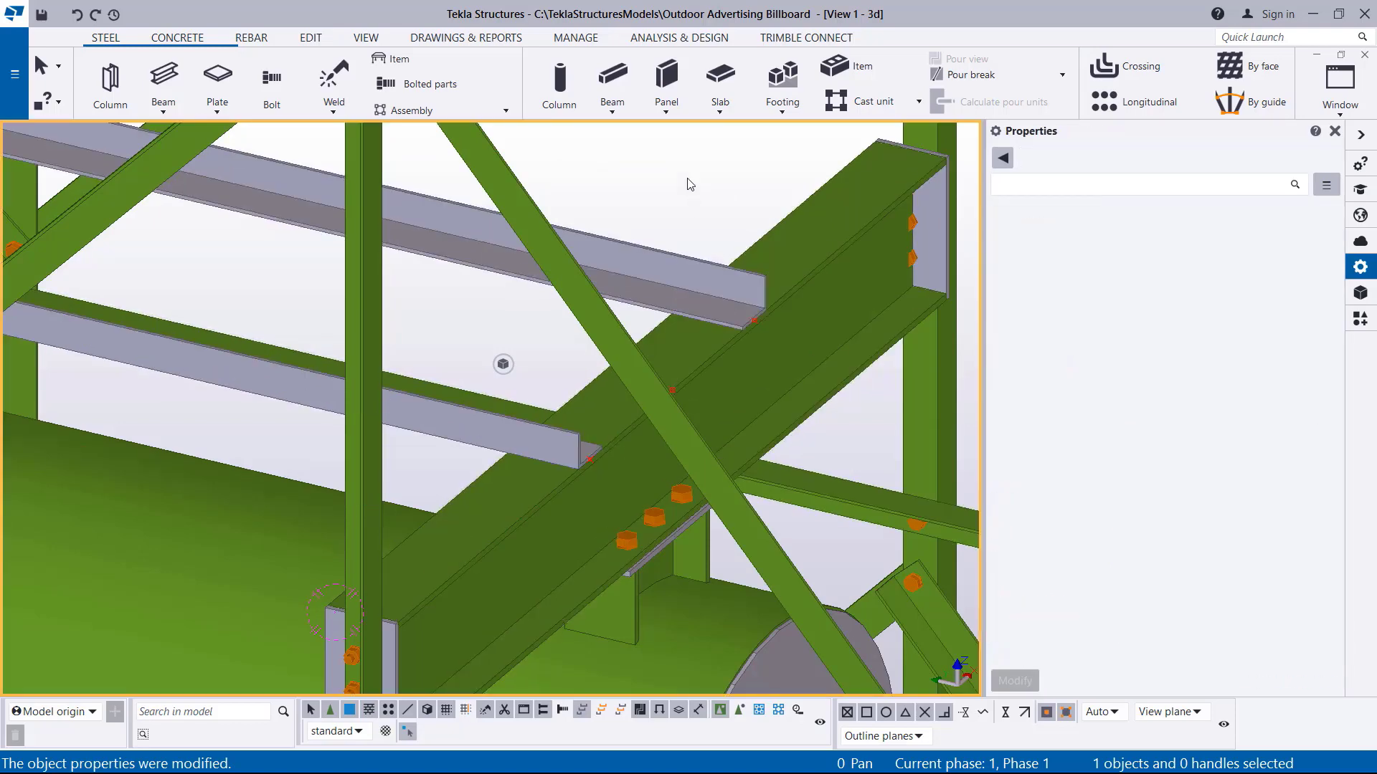
# - Examine how the ends of both longitudinal angles sit on the cross beam near the pipe's capped end
pyautogui.scroll(-2, 758, 368)
pyautogui.scroll(-5, 794, 422)
pyautogui.scroll(8, 785, 373)
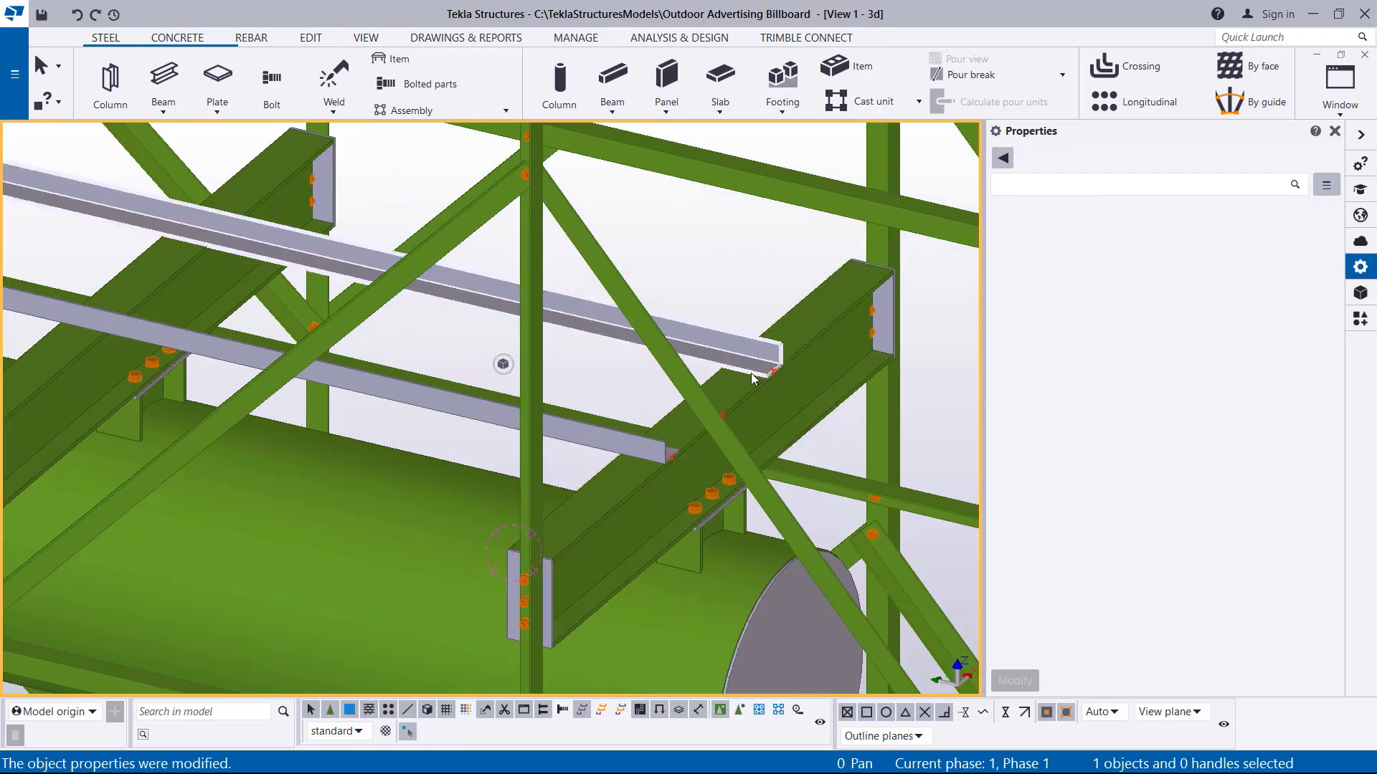
pyautogui.scroll(6, 494, 631)
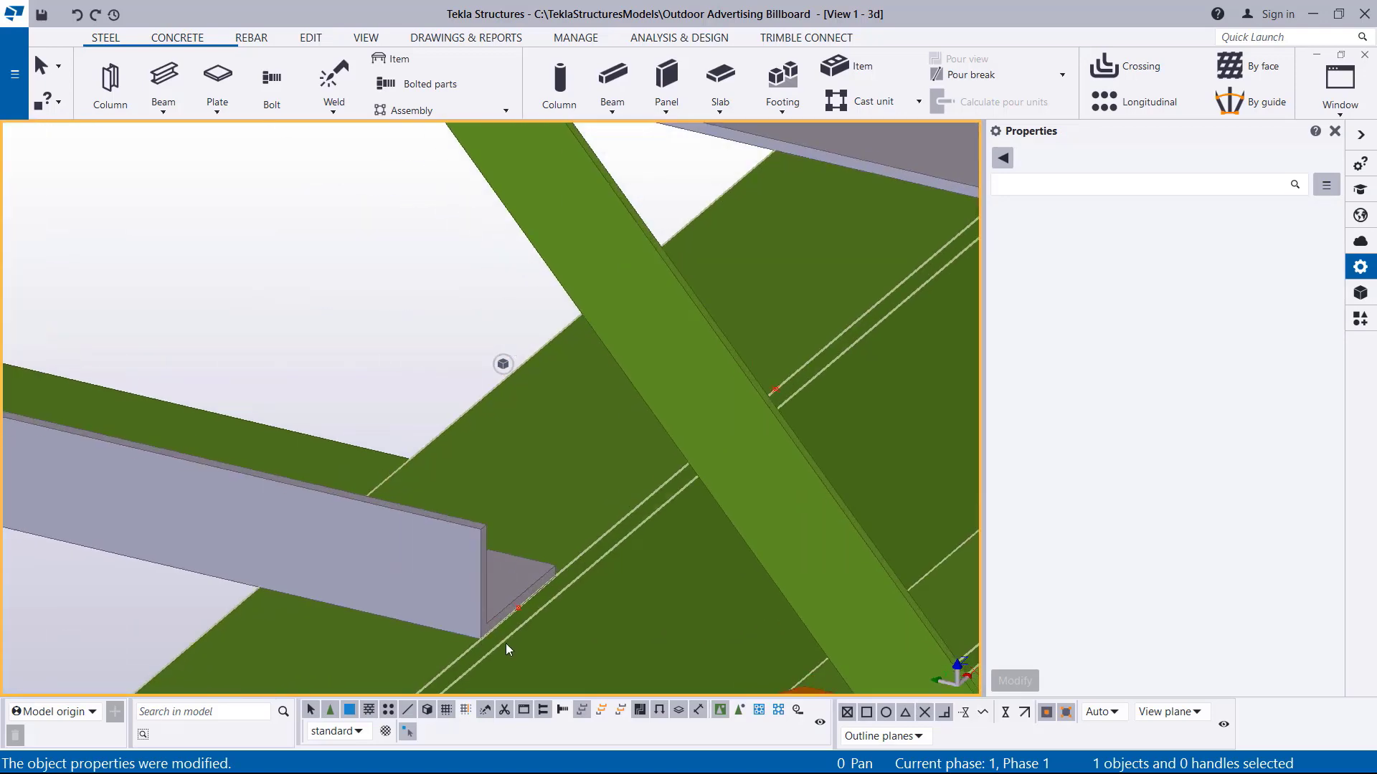
pyautogui.scroll(-3, 485, 615)
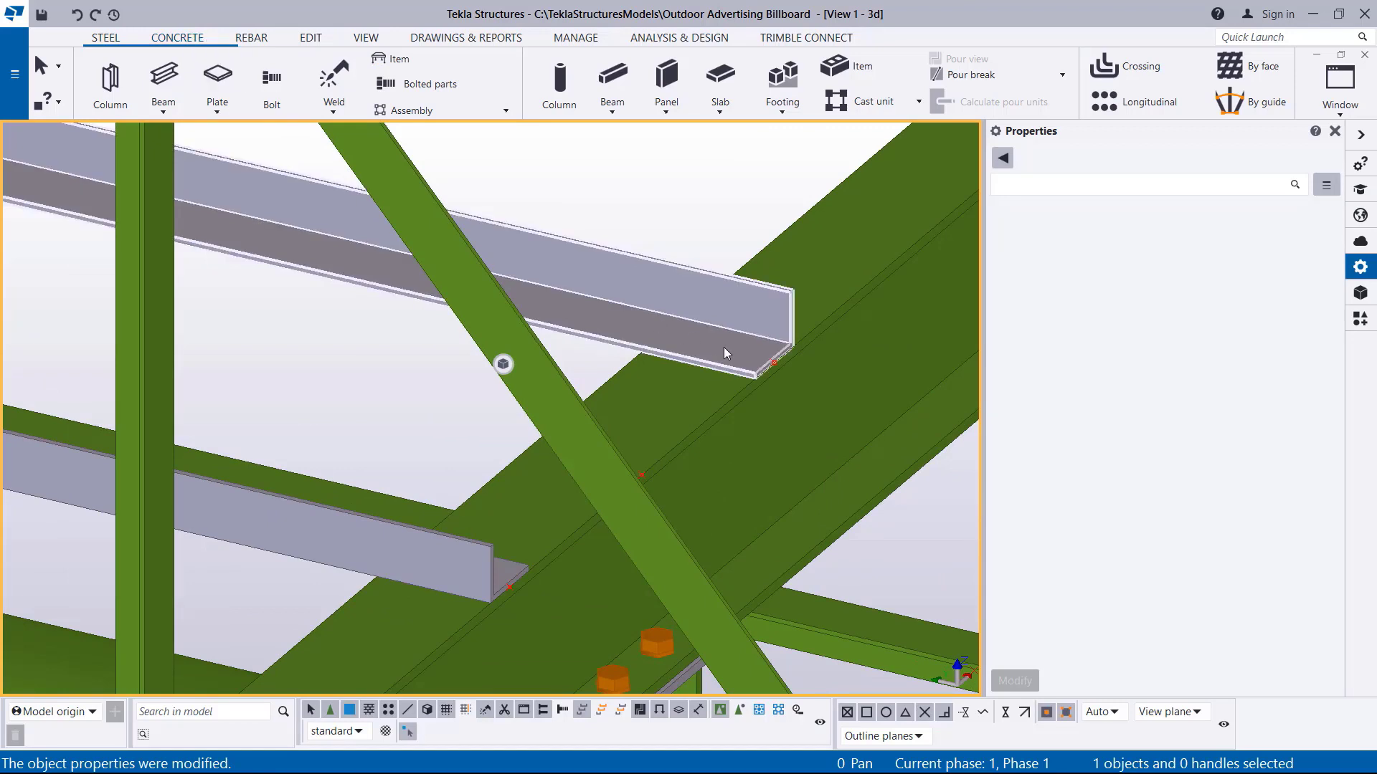
pyautogui.scroll(3, 725, 347)
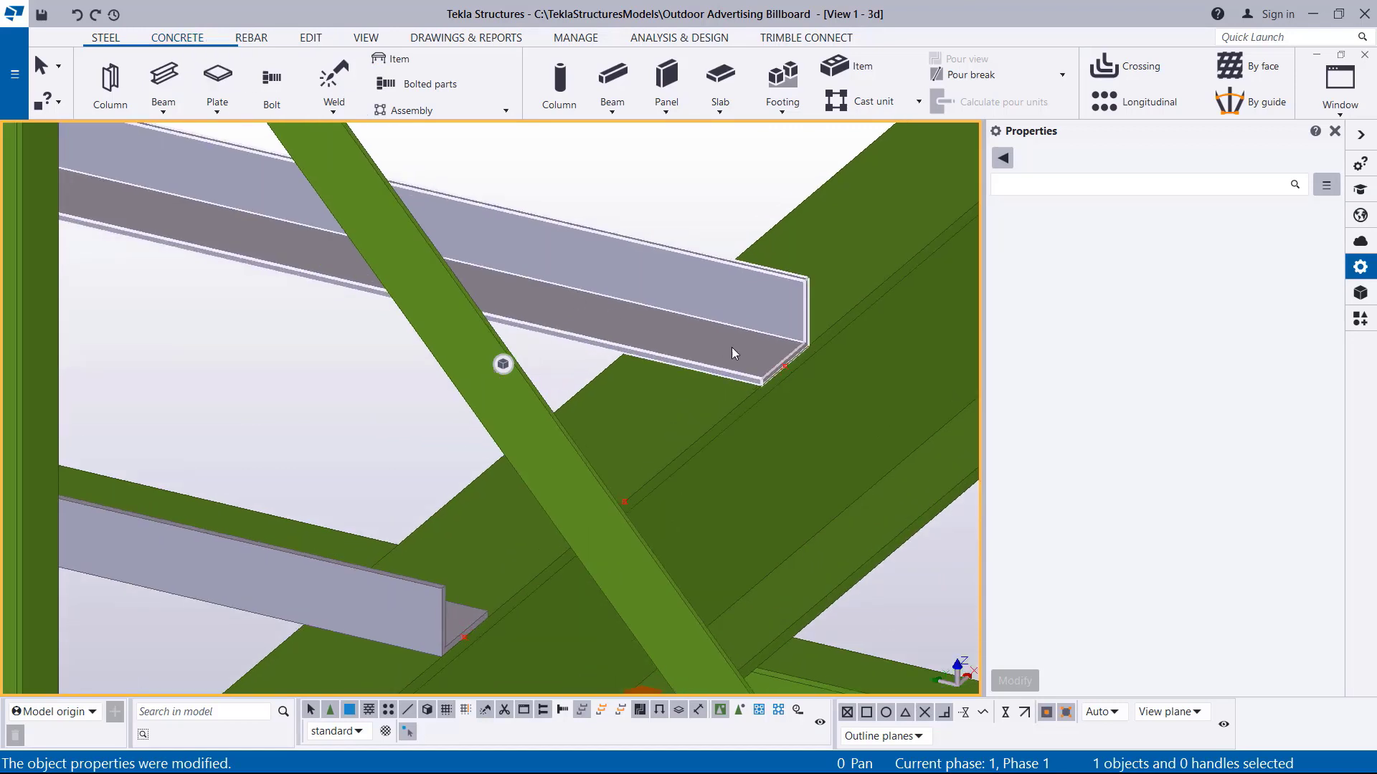
pyautogui.click(715, 347)
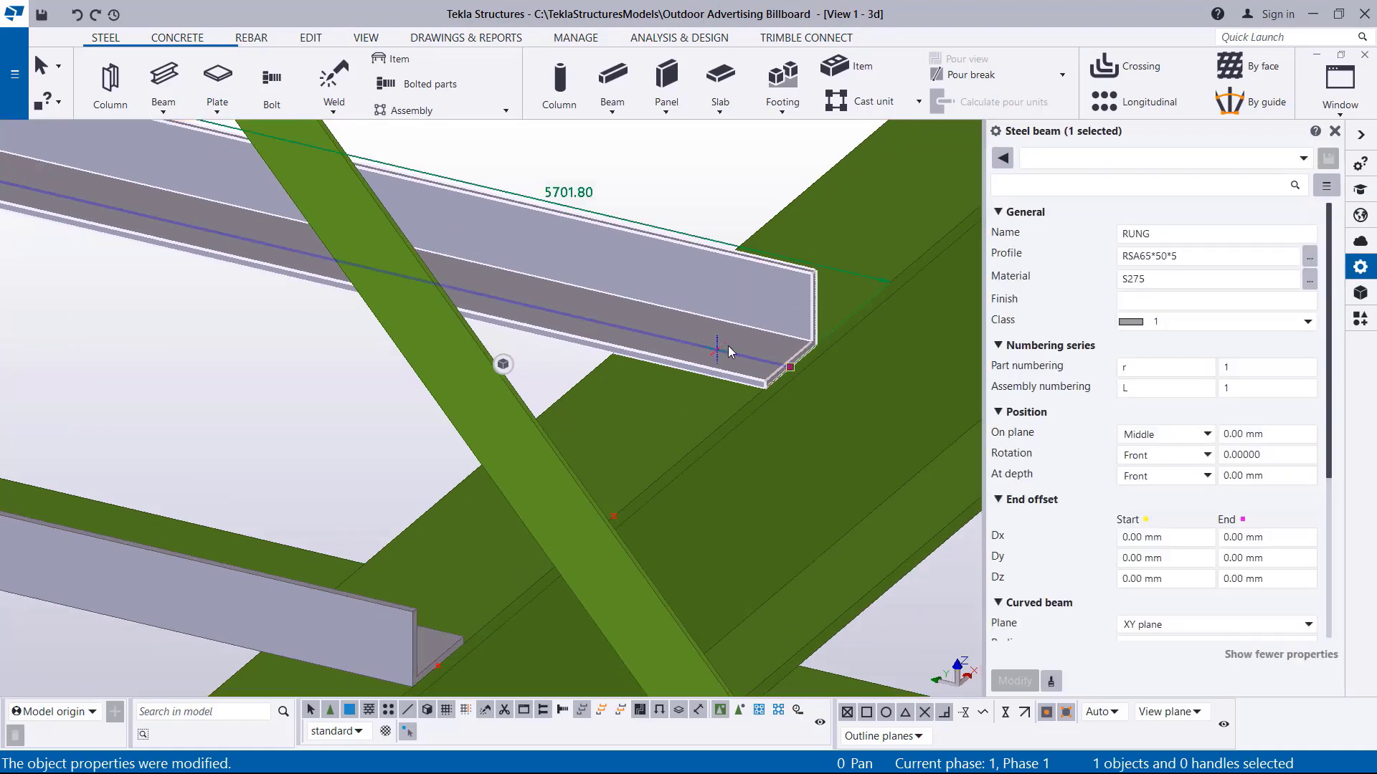
pyautogui.moveTo(717, 348); pyautogui.dragTo(496, 537, button='middle')
pyautogui.scroll(5, 724, 344)
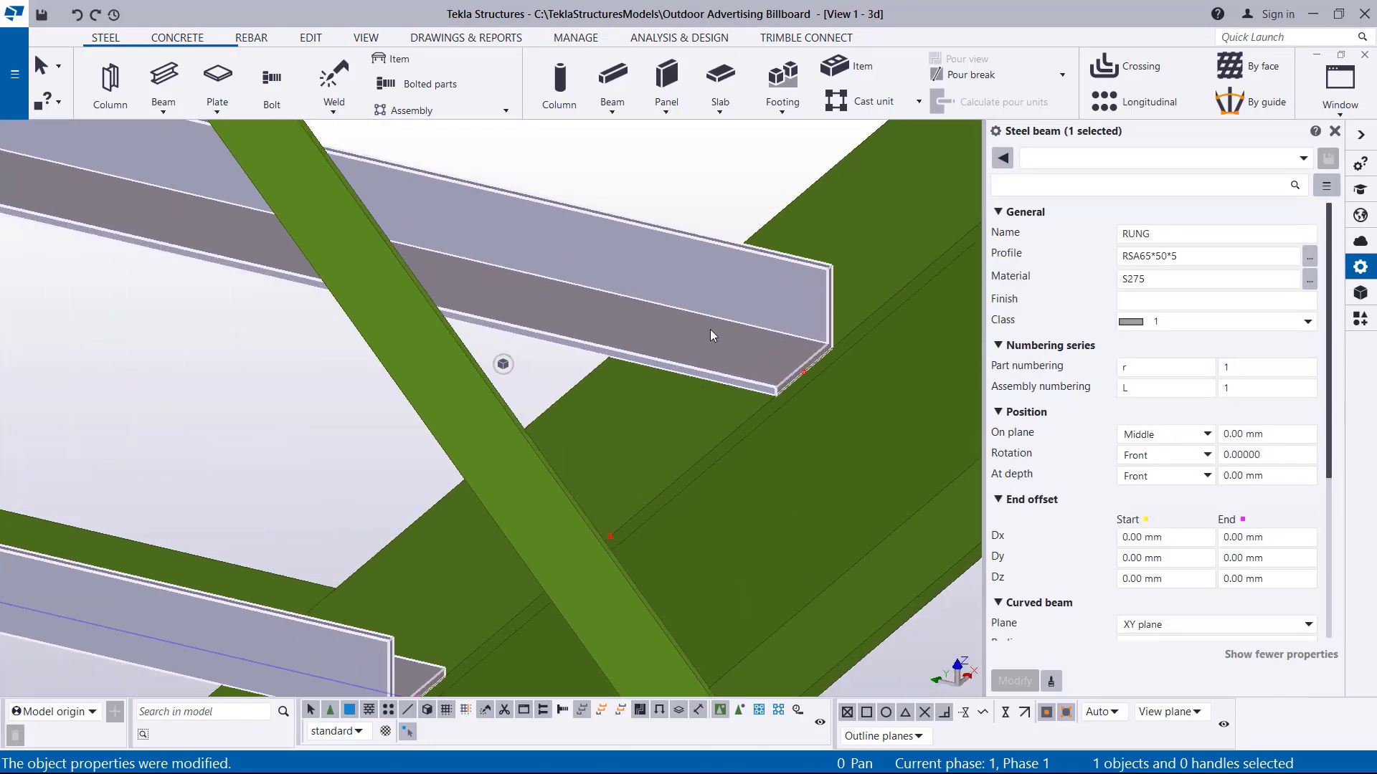
# - Add one divided-line point midway along the upper end edge of the far-side angle's horizontal leg, near the pipe's capped end
pyautogui.click(311, 38)
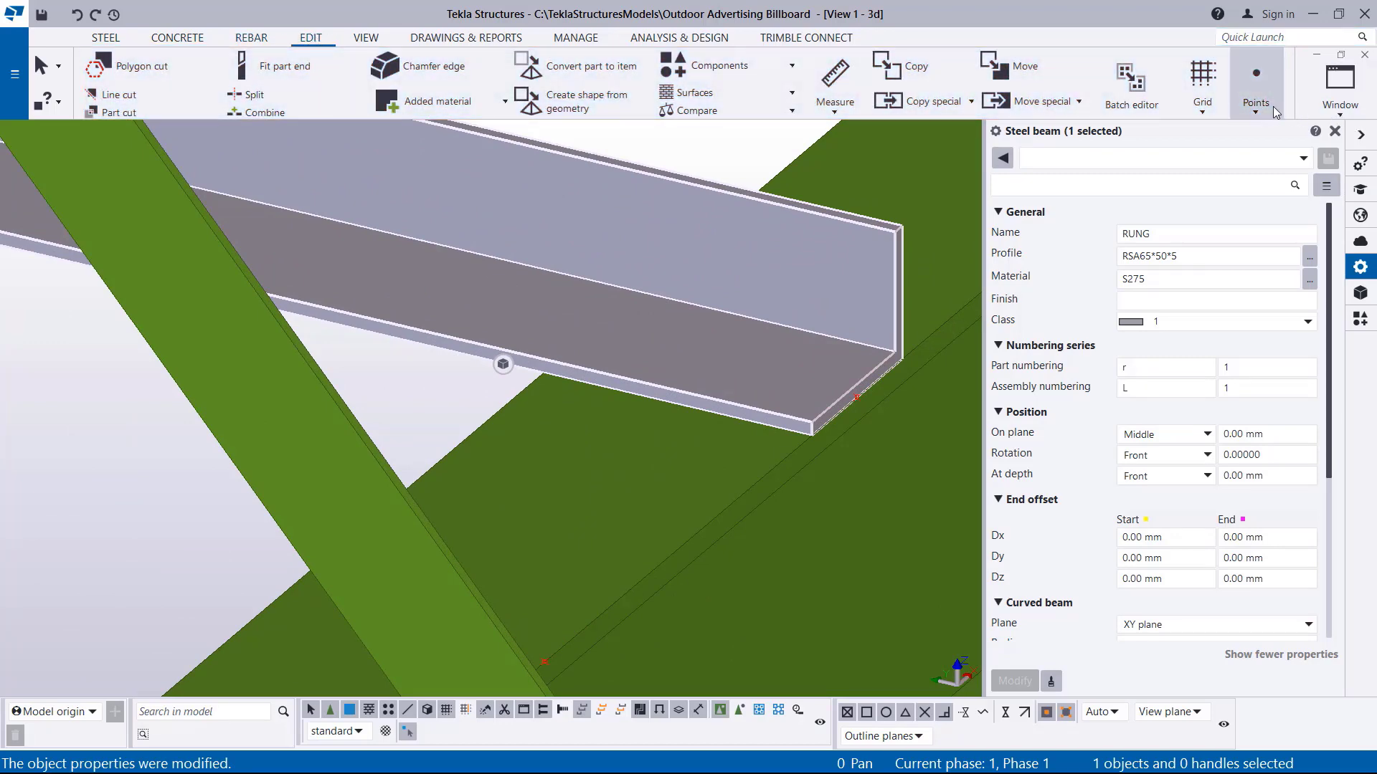
pyautogui.click(1254, 104)
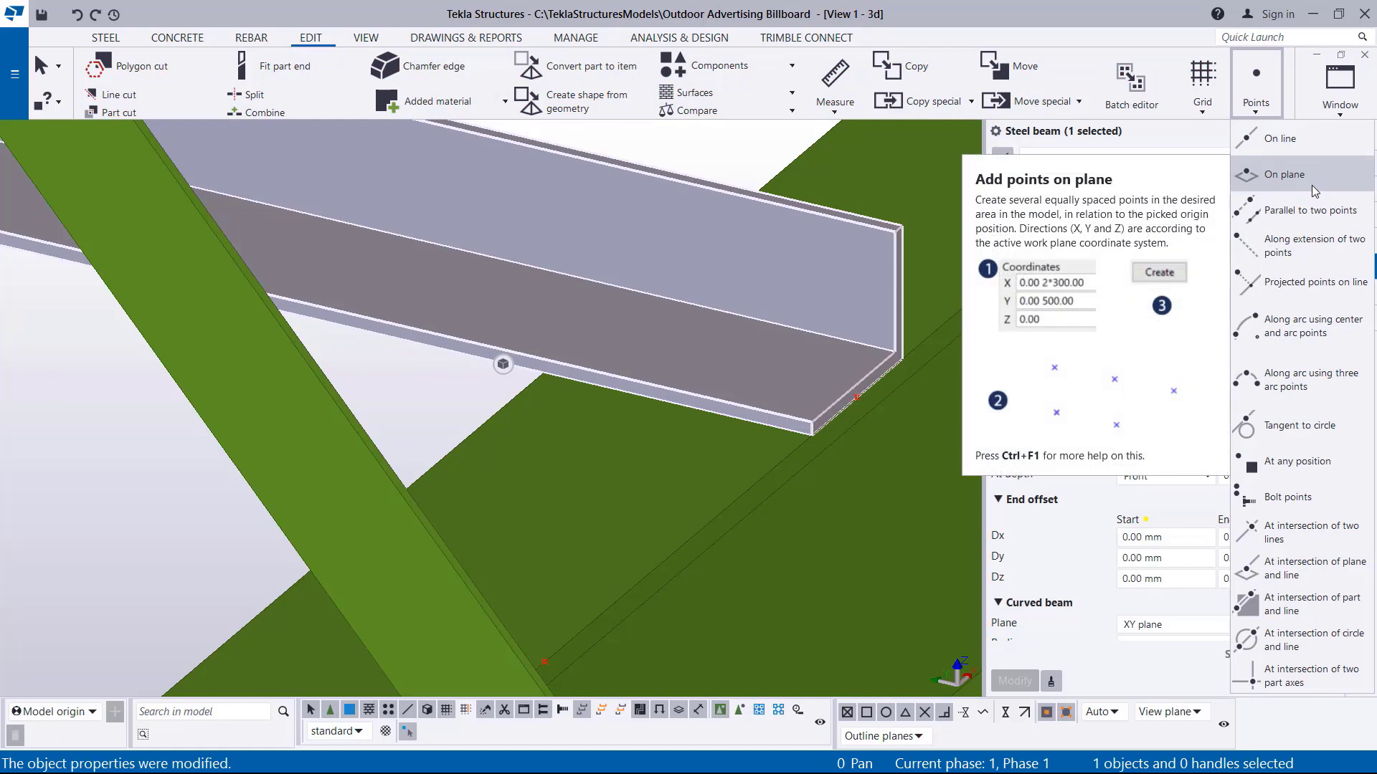
pyautogui.click(1280, 139)
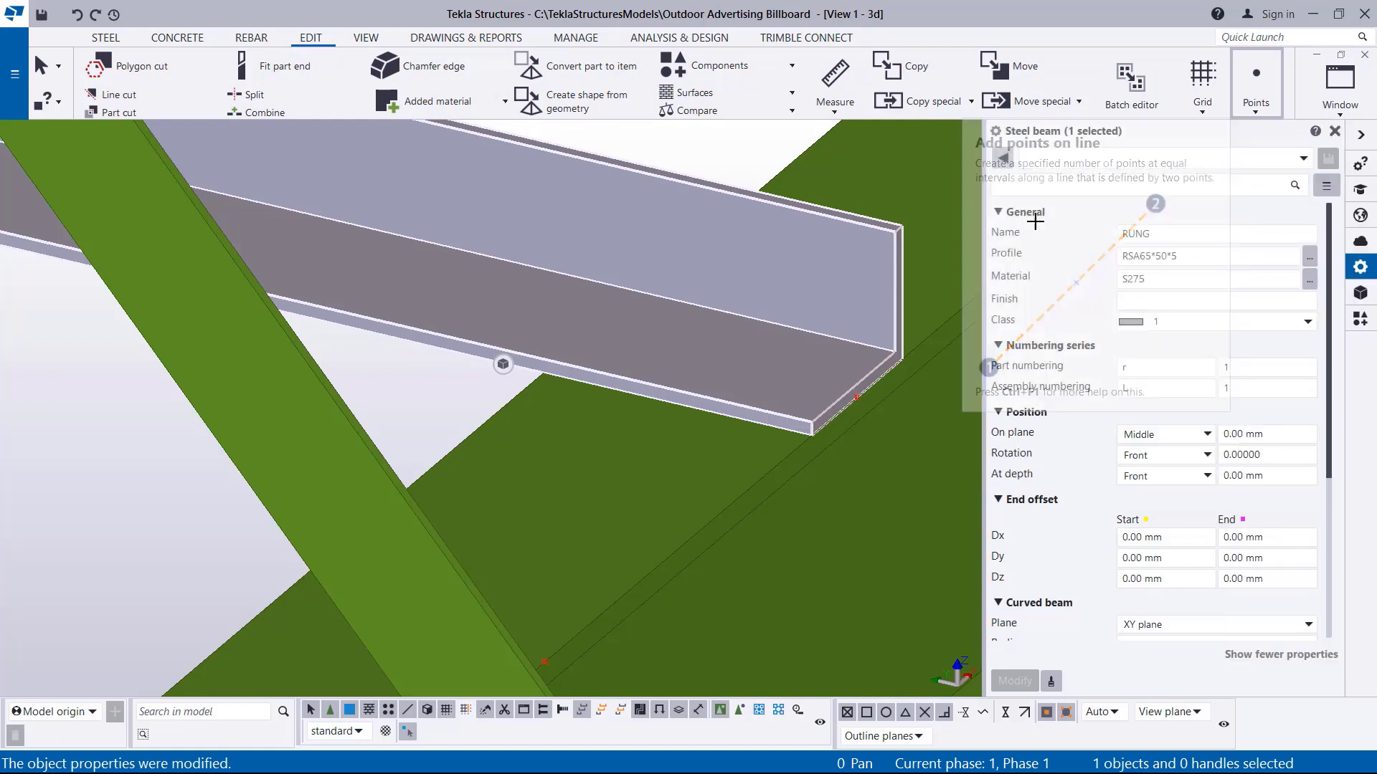
pyautogui.scroll(3, 864, 376)
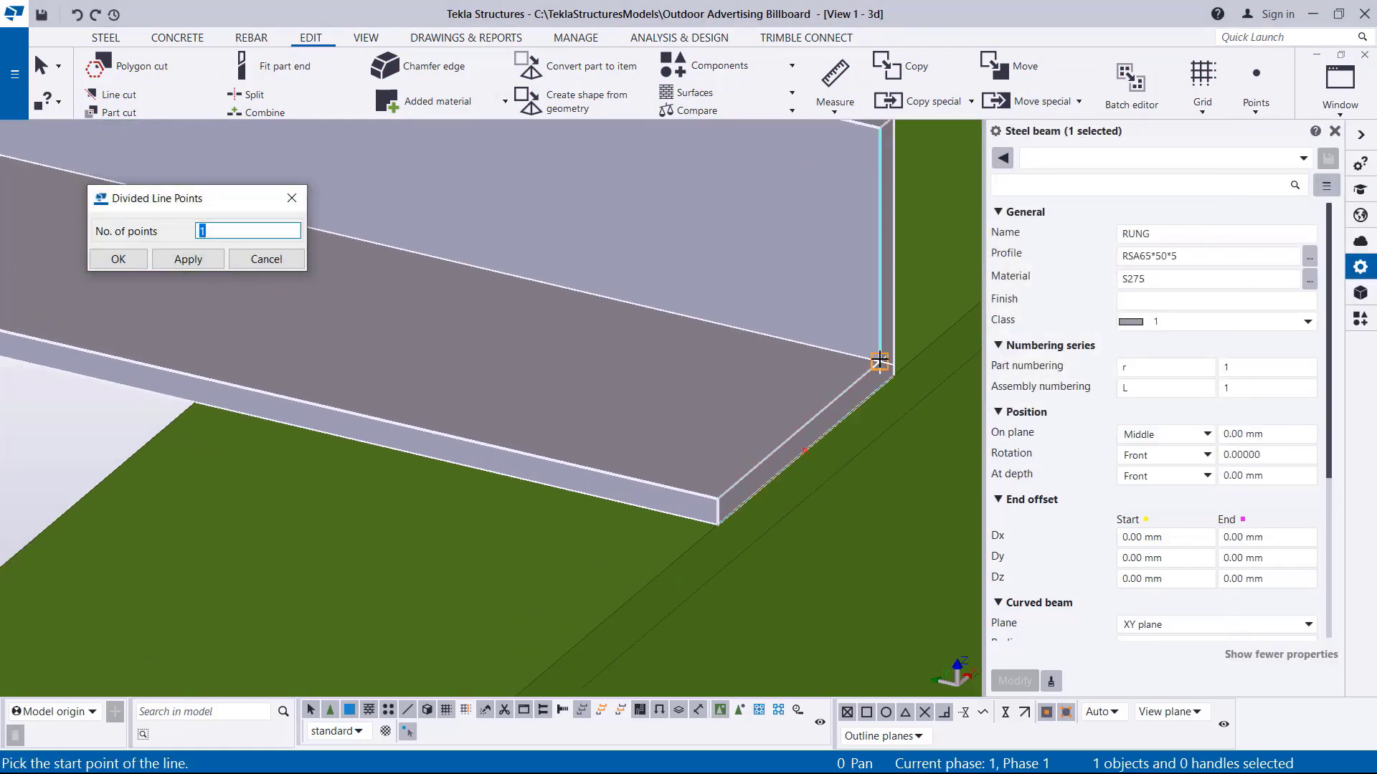
pyautogui.click(879, 360)
pyautogui.click(719, 495)
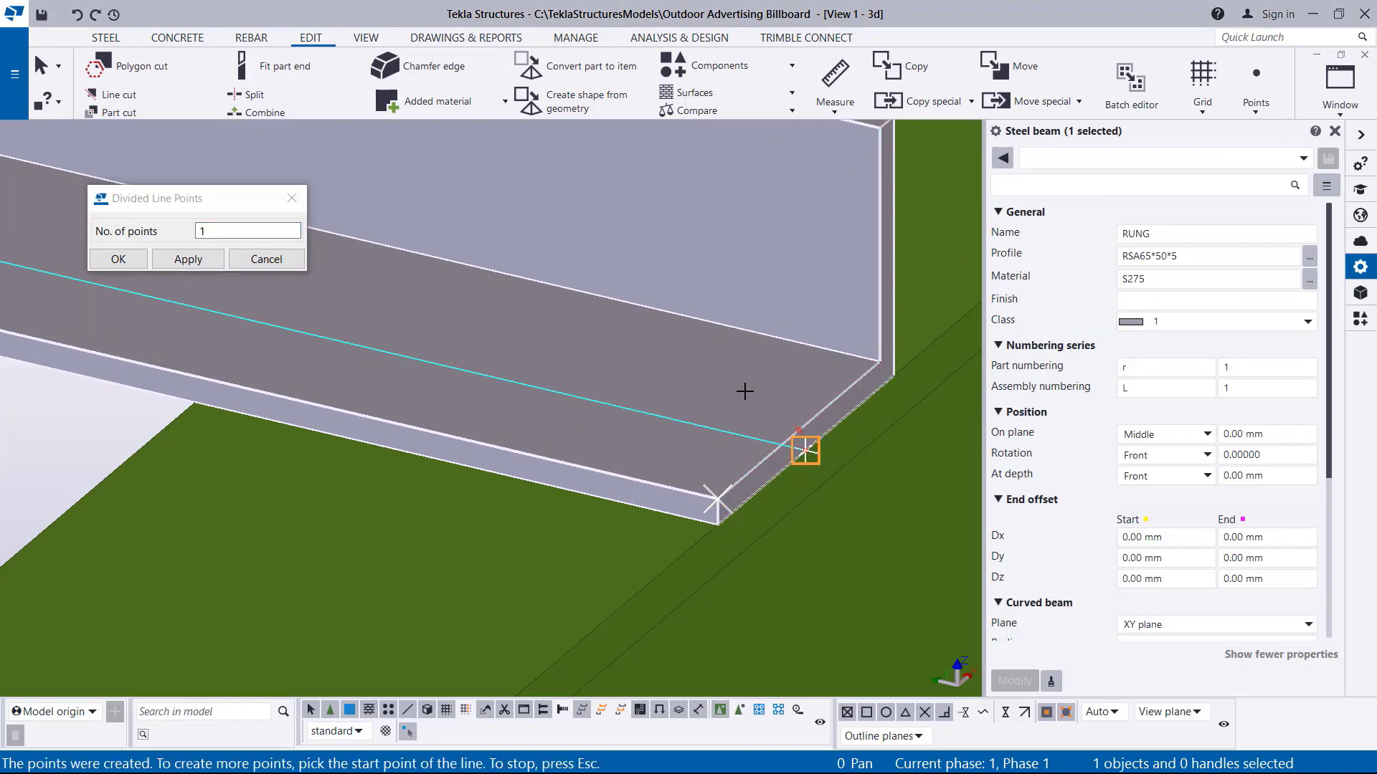
pyautogui.rightClick(753, 333)
pyautogui.click(767, 343)
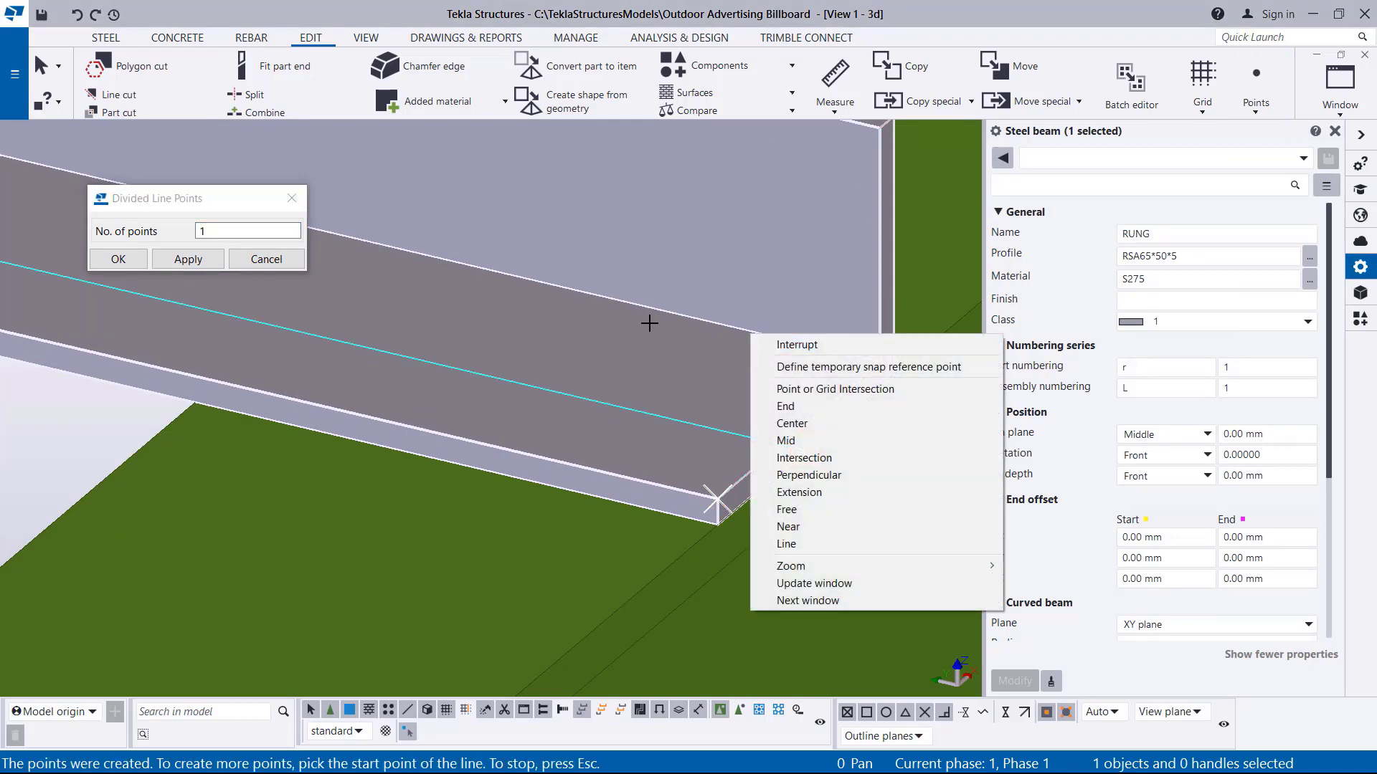
pyautogui.click(188, 264)
pyautogui.click(118, 259)
# - Linearly copy the midpoint on the far-side angle's end edge by dY 20 mm, with one copy
pyautogui.scroll(-5, 720, 312)
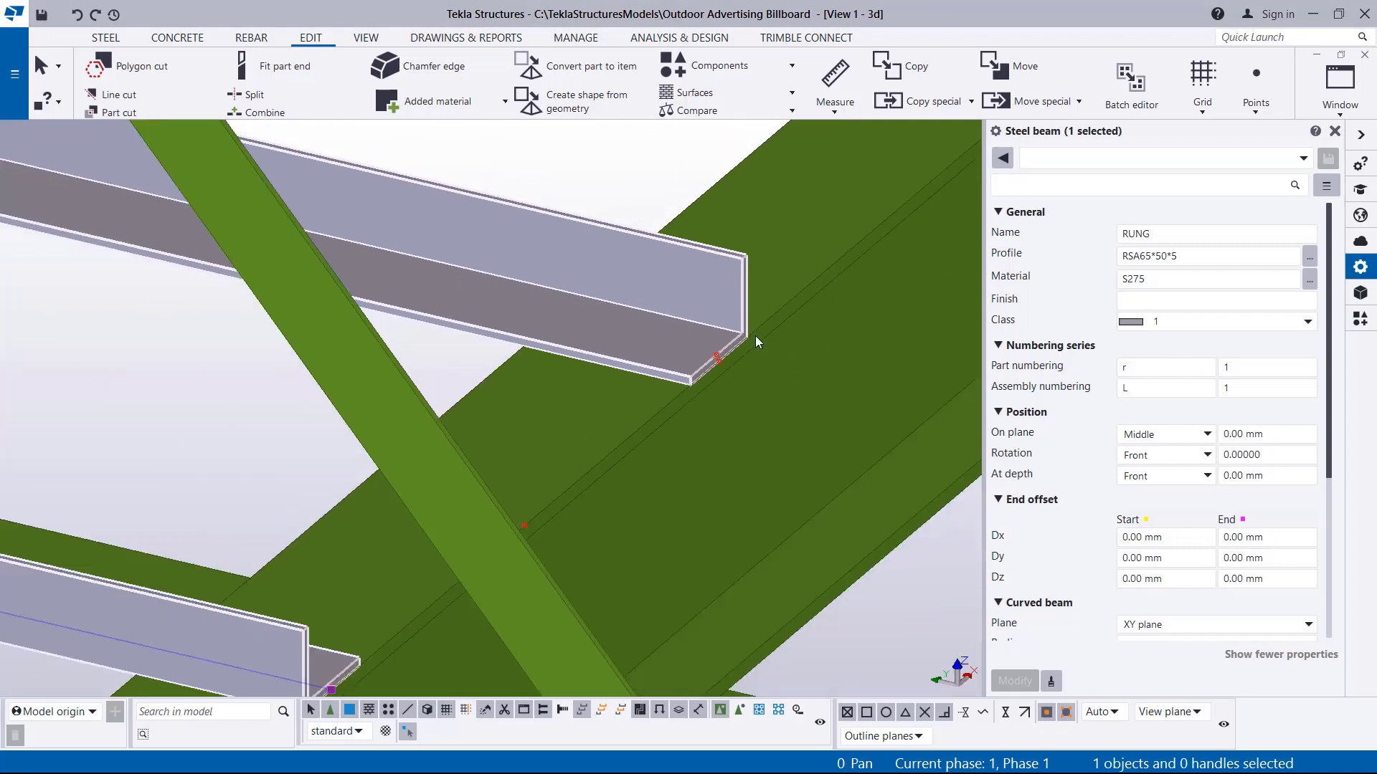
pyautogui.scroll(3, 755, 336)
pyautogui.scroll(3, 710, 363)
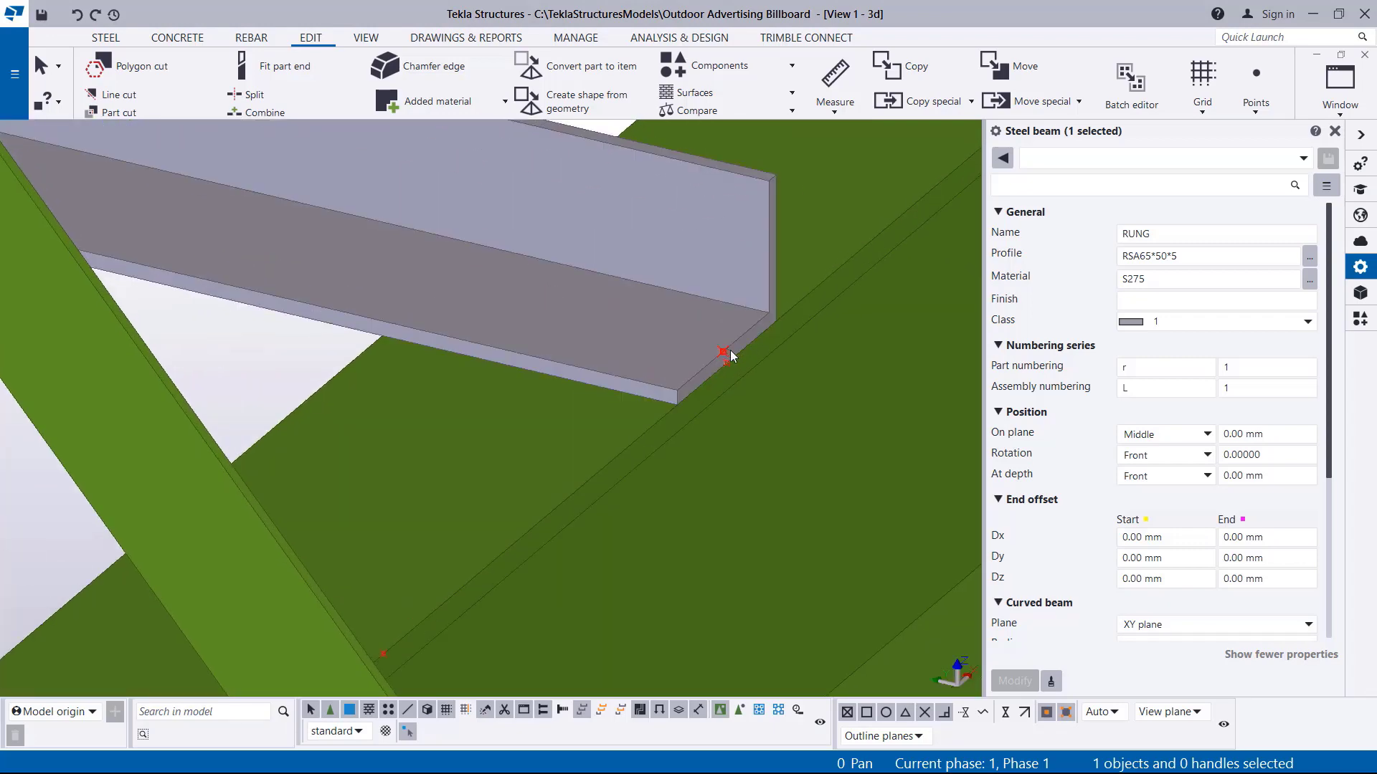
pyautogui.scroll(1, 724, 351)
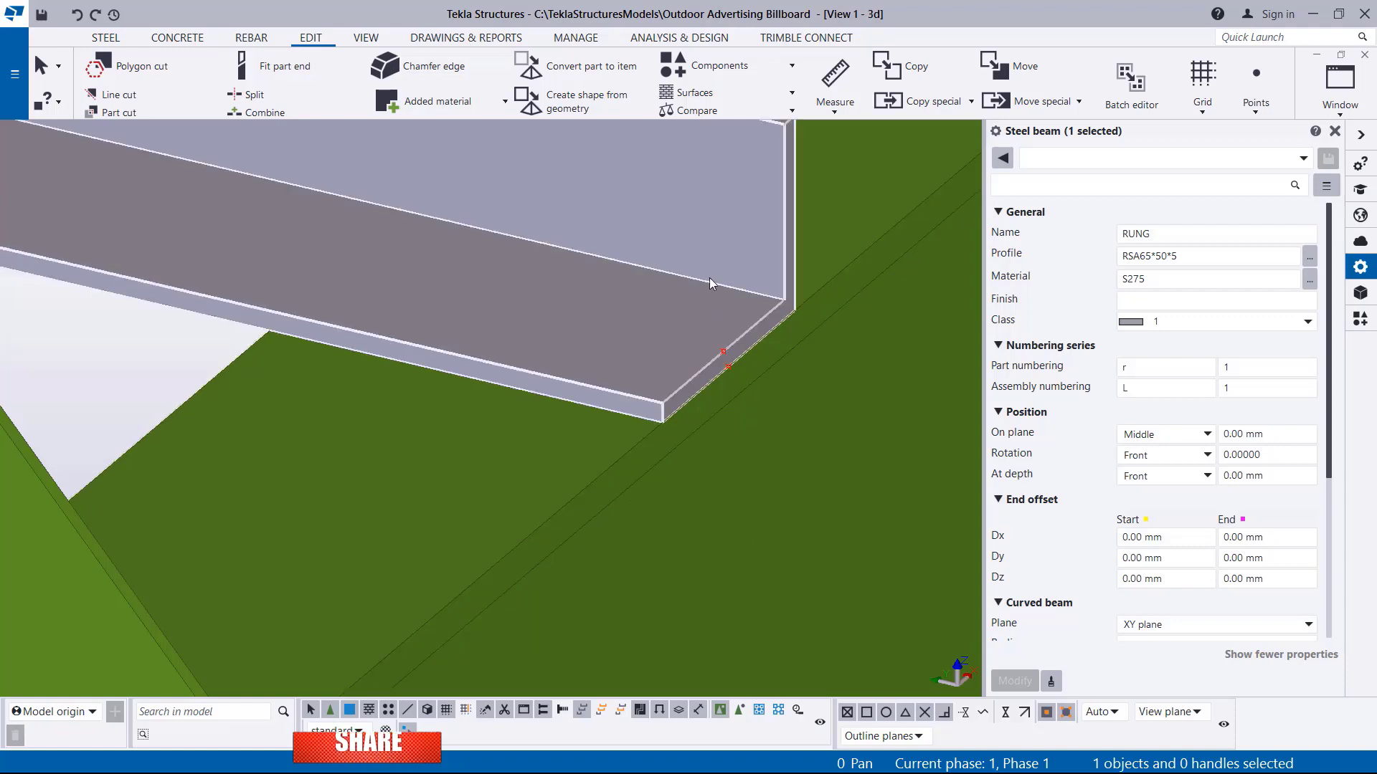
pyautogui.click(724, 353)
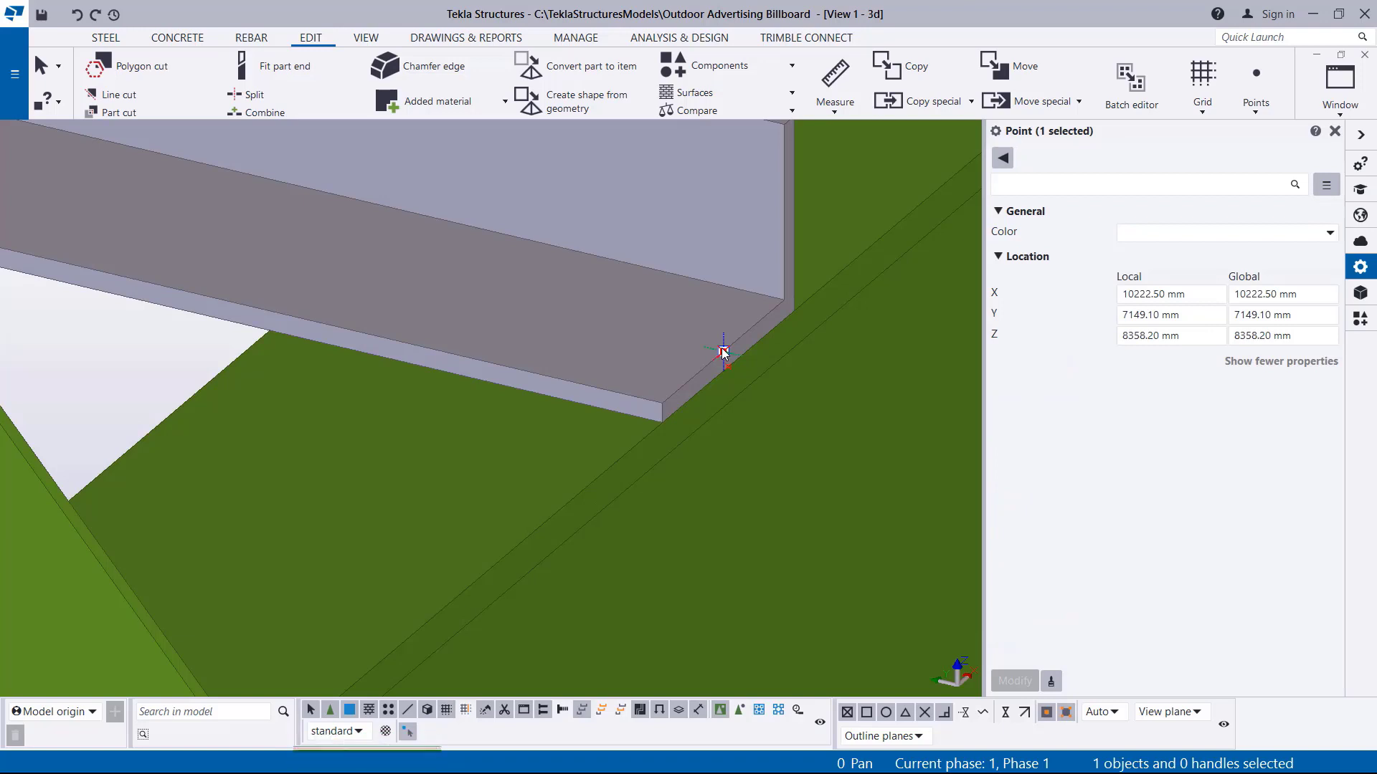
pyautogui.rightClick(724, 352)
pyautogui.moveTo(783, 438)
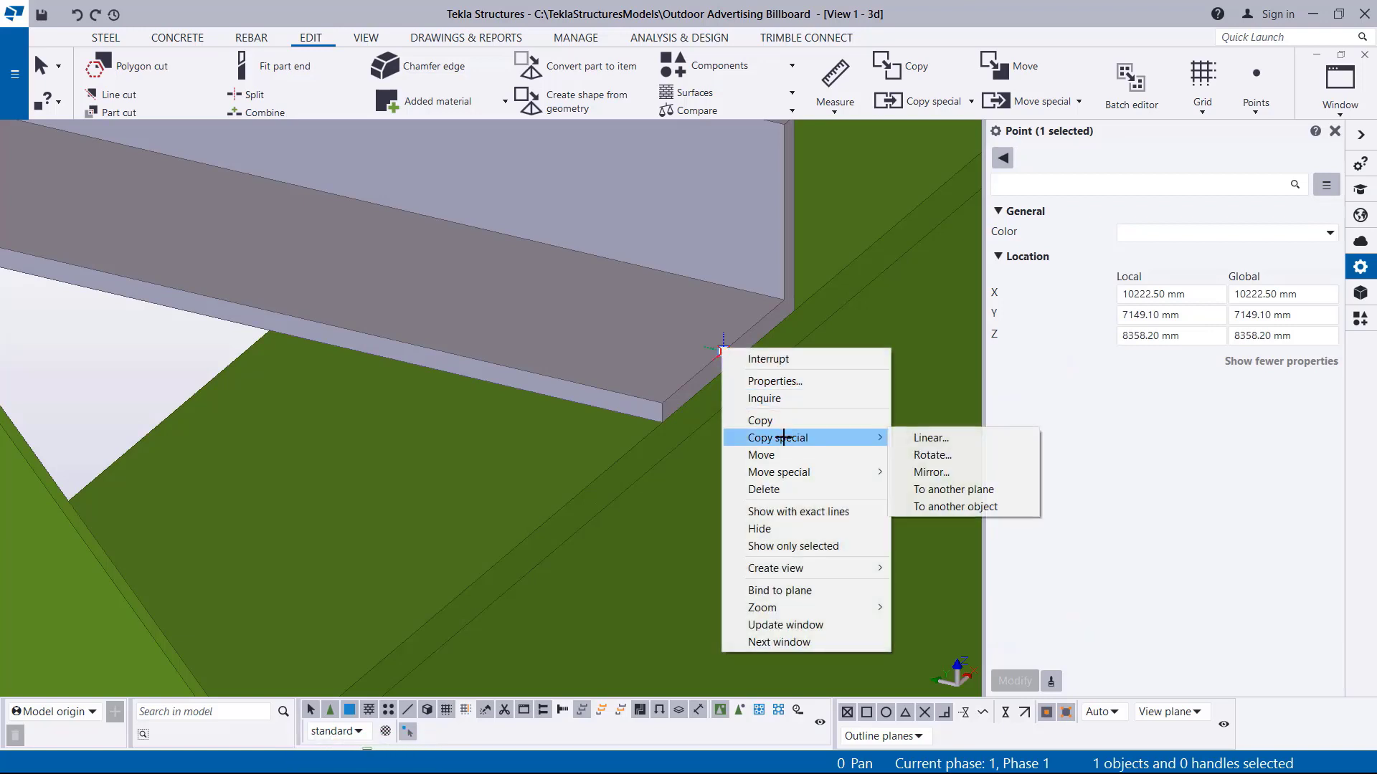
pyautogui.click(926, 438)
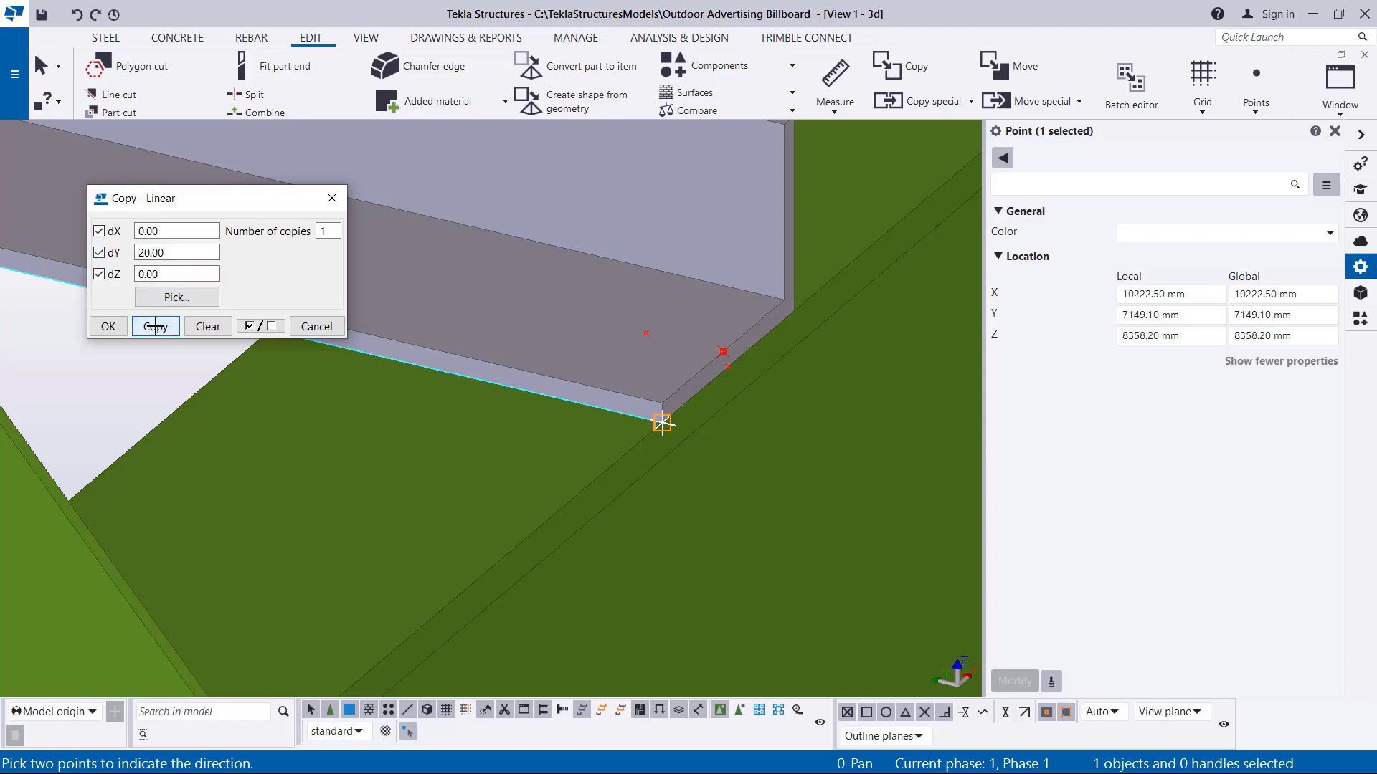
pyautogui.click(108, 328)
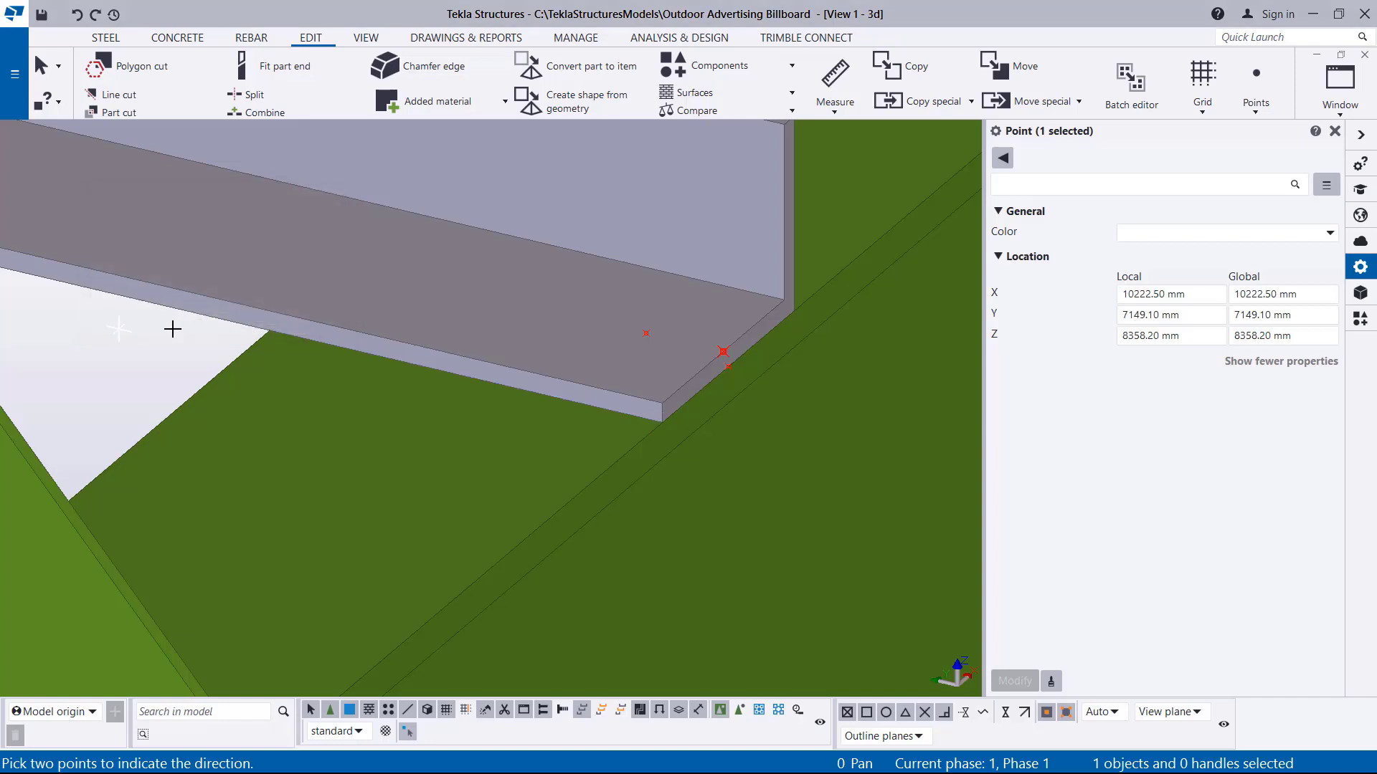
pyautogui.rightClick(146, 340)
pyautogui.click(183, 351)
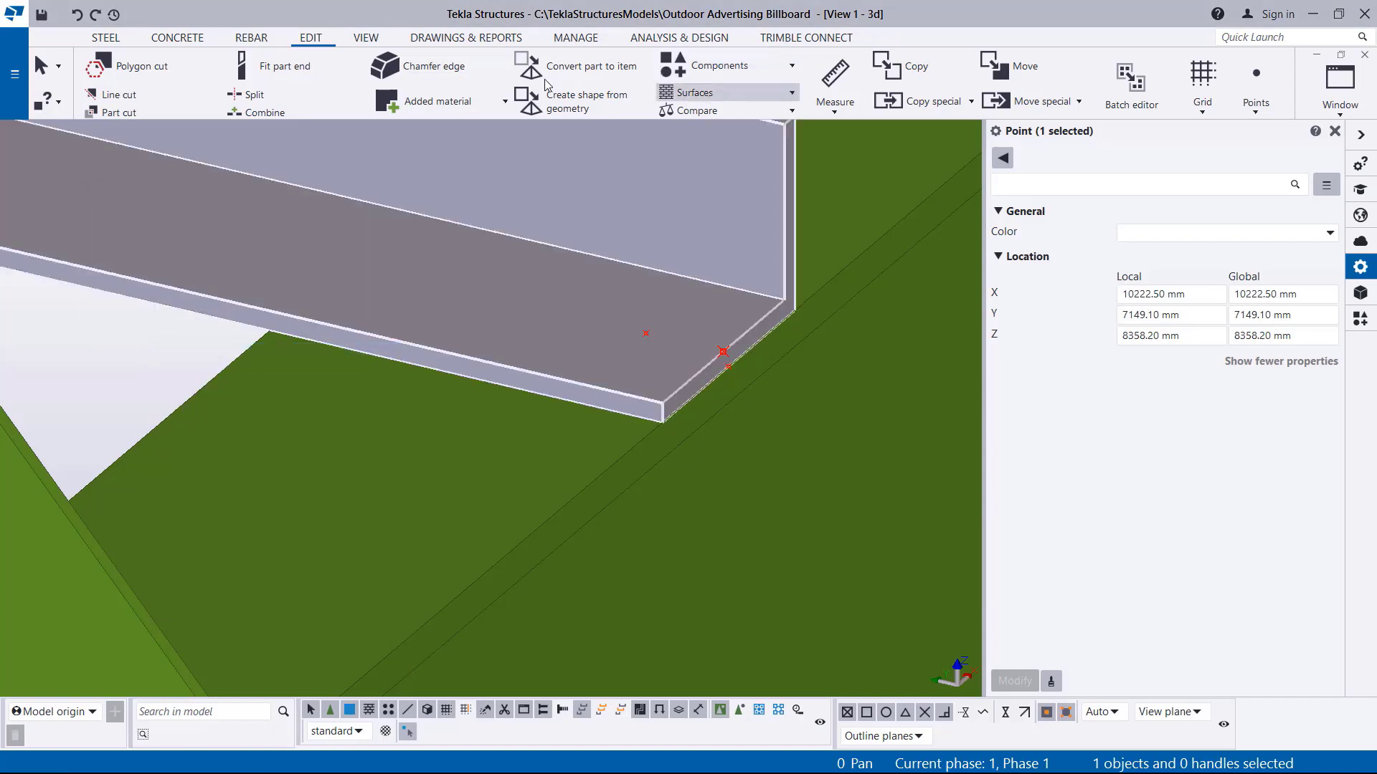
# - Rotate the view about a point on the far-side angle's end to examine both angle ends on the cross beam
pyautogui.click(366, 38)
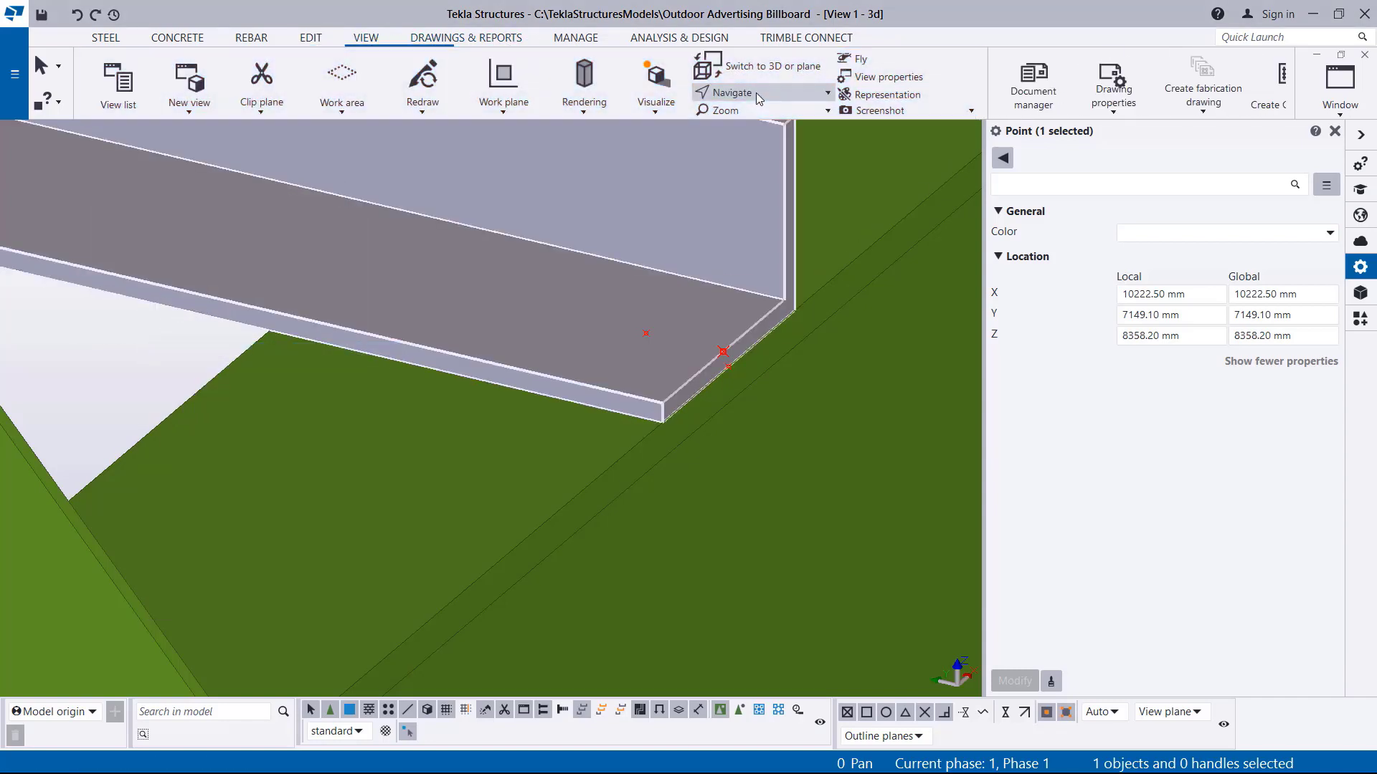
pyautogui.click(755, 93)
pyautogui.click(753, 120)
pyautogui.click(670, 354)
pyautogui.moveTo(670, 355); pyautogui.dragTo(636, 395)
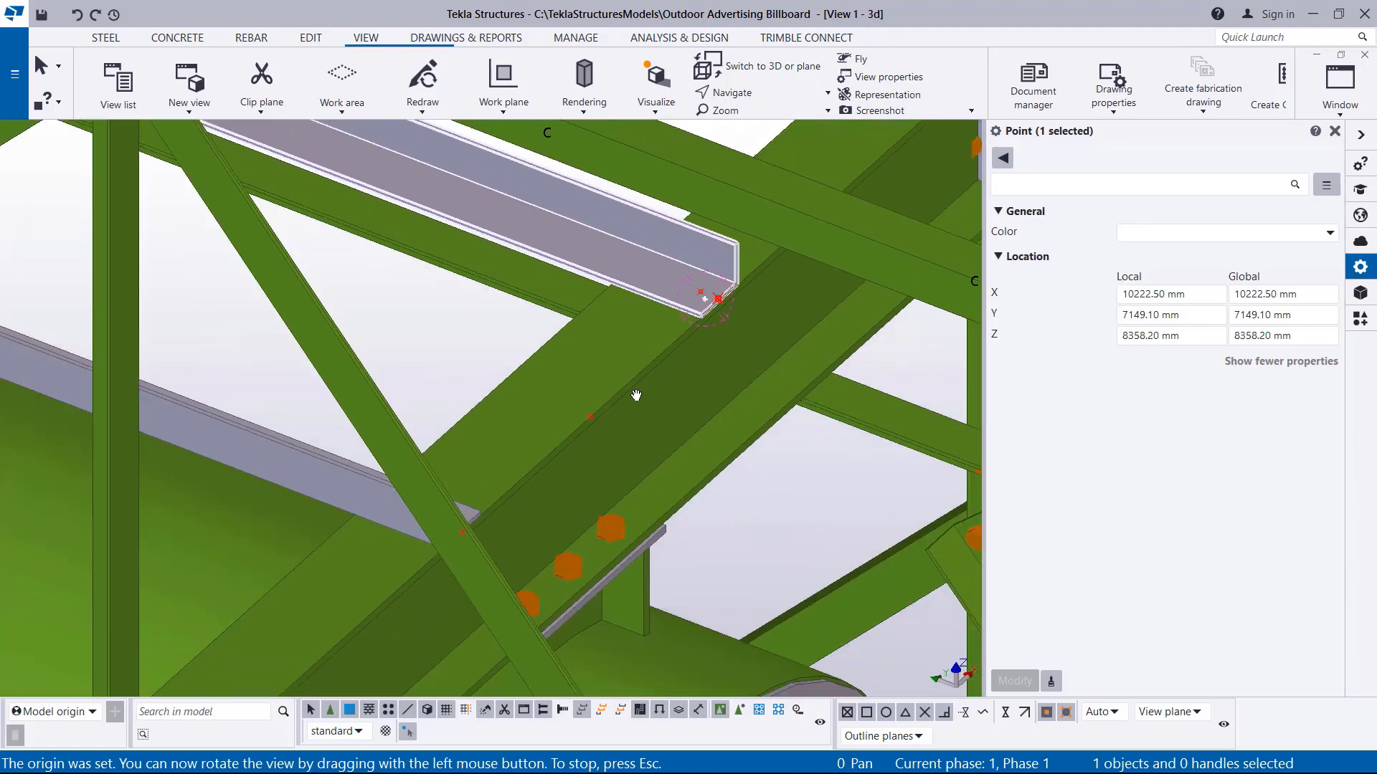
pyautogui.moveTo(460, 511); pyautogui.dragTo(430, 318)
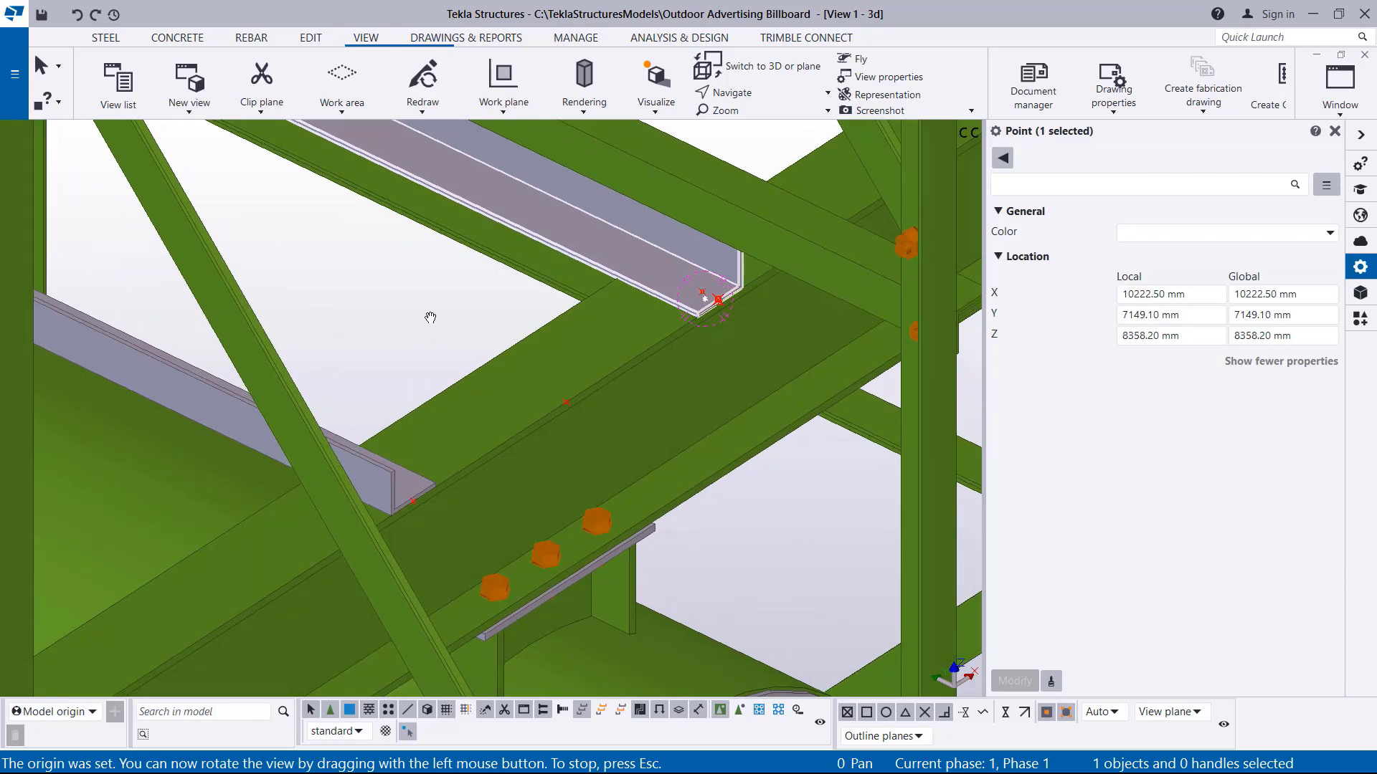
pyautogui.rightClick(430, 317)
pyautogui.click(459, 327)
# - Copy the offset point from the far-side angle to the near-side angle, using the midpoints of their upper end edges as origin and destination
pyautogui.scroll(3, 725, 290)
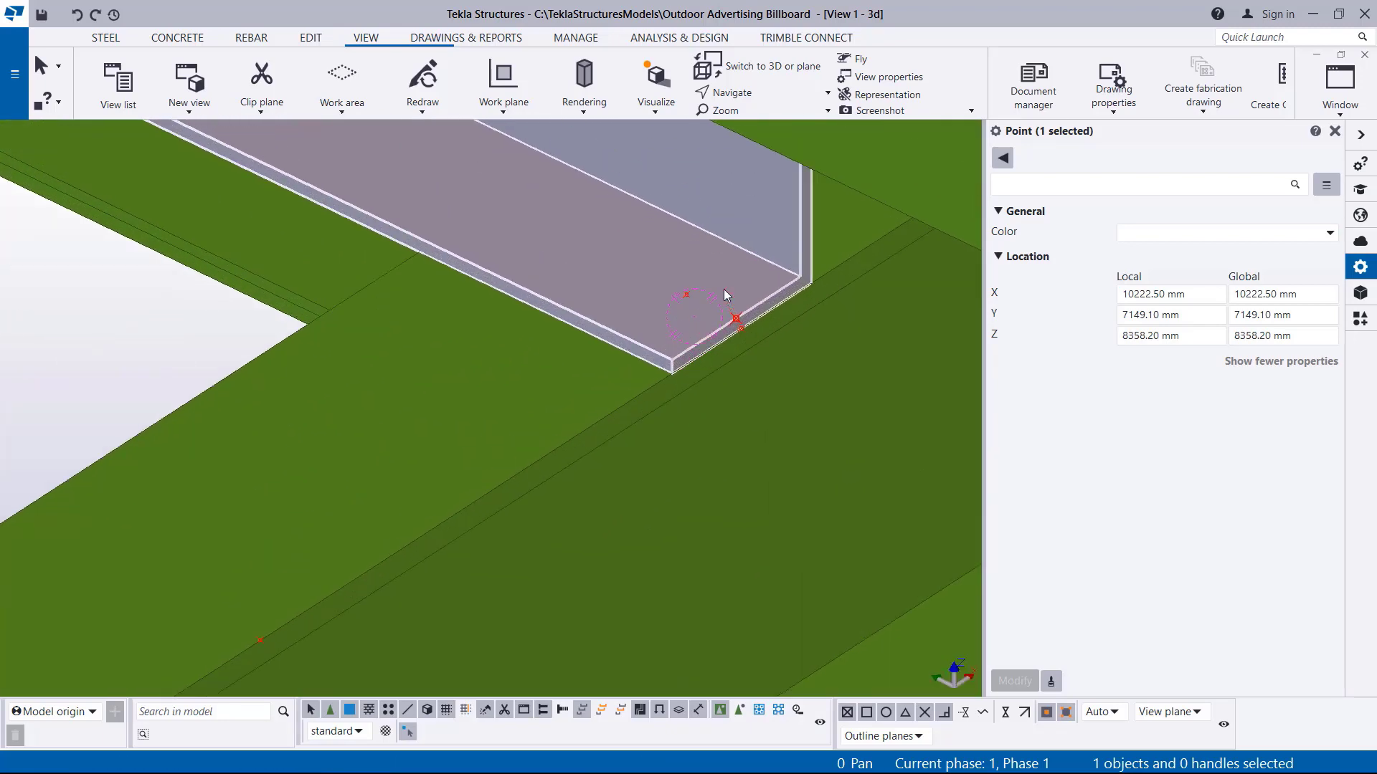
pyautogui.scroll(2, 724, 290)
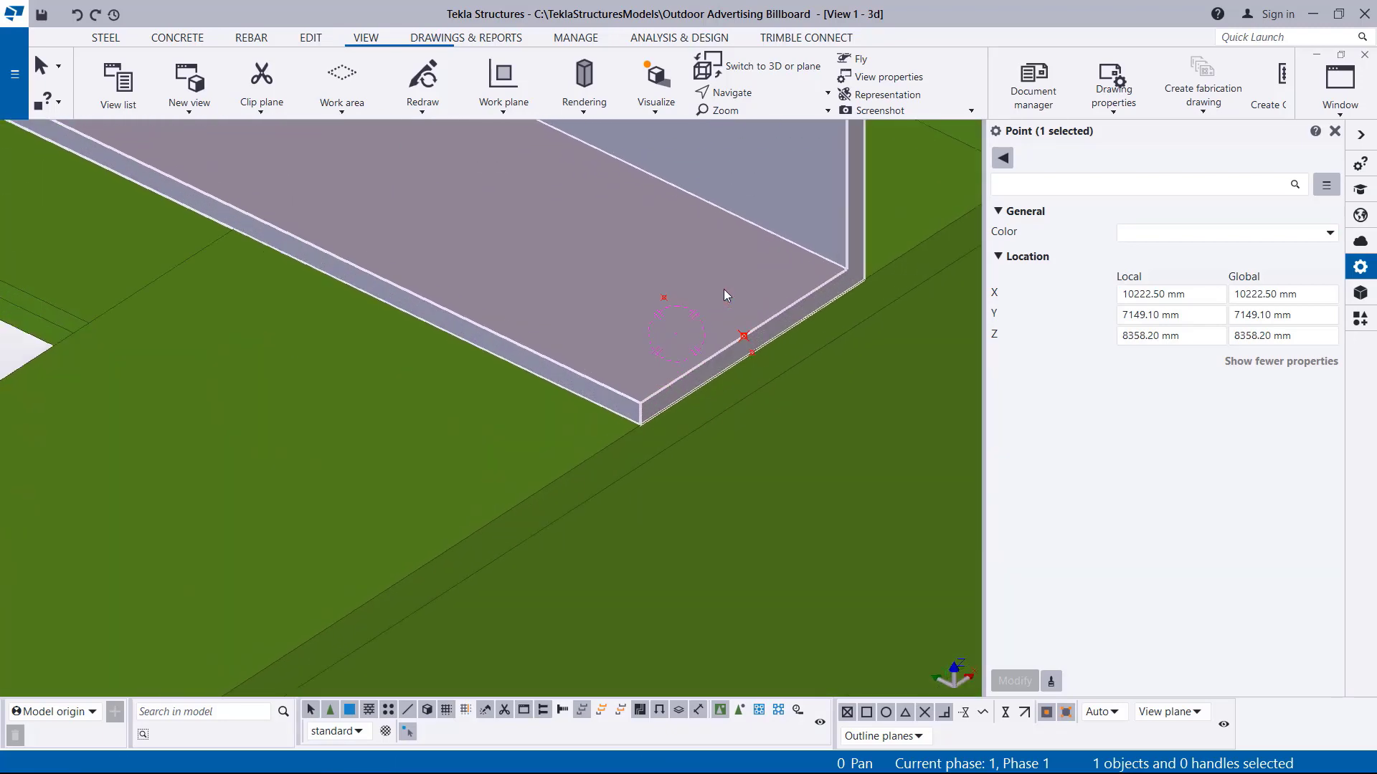
pyautogui.rightClick(656, 305)
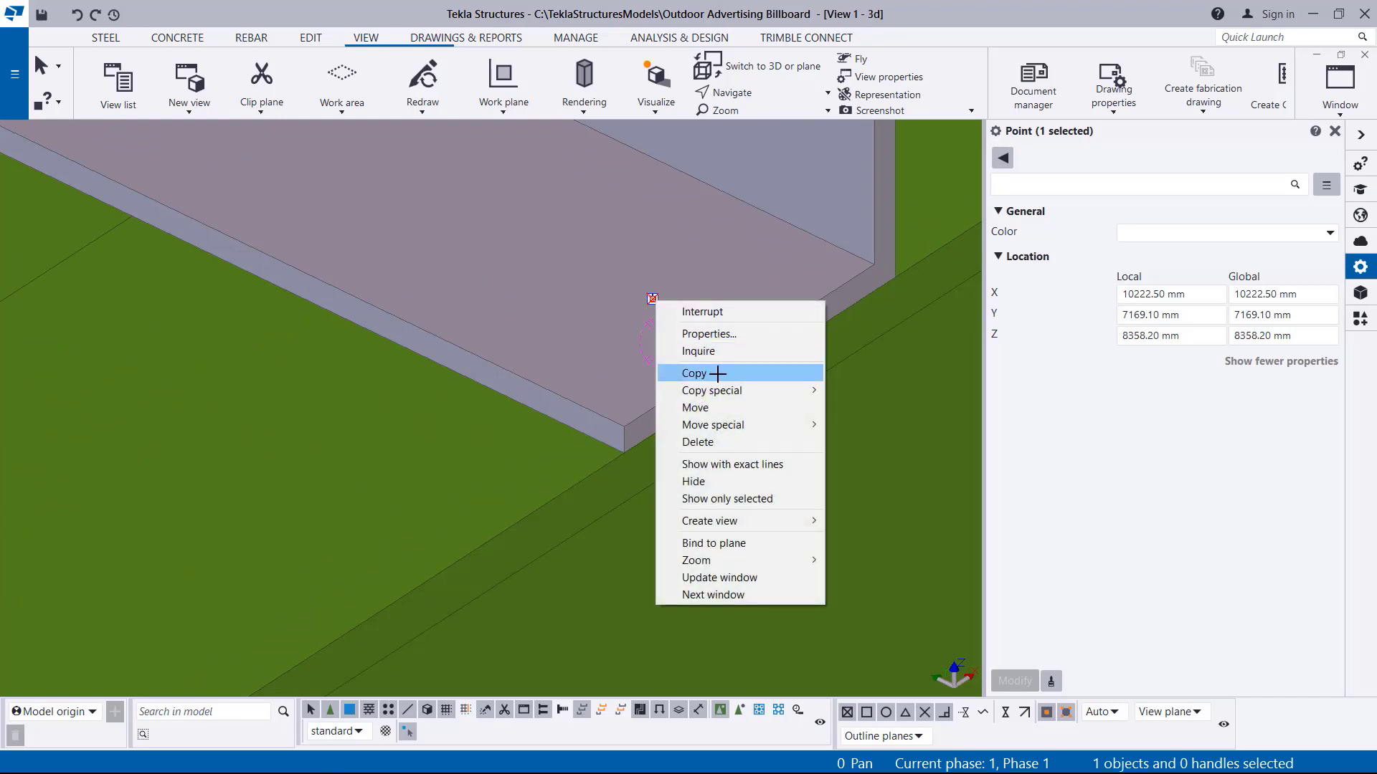
pyautogui.click(678, 372)
pyautogui.scroll(2, 760, 364)
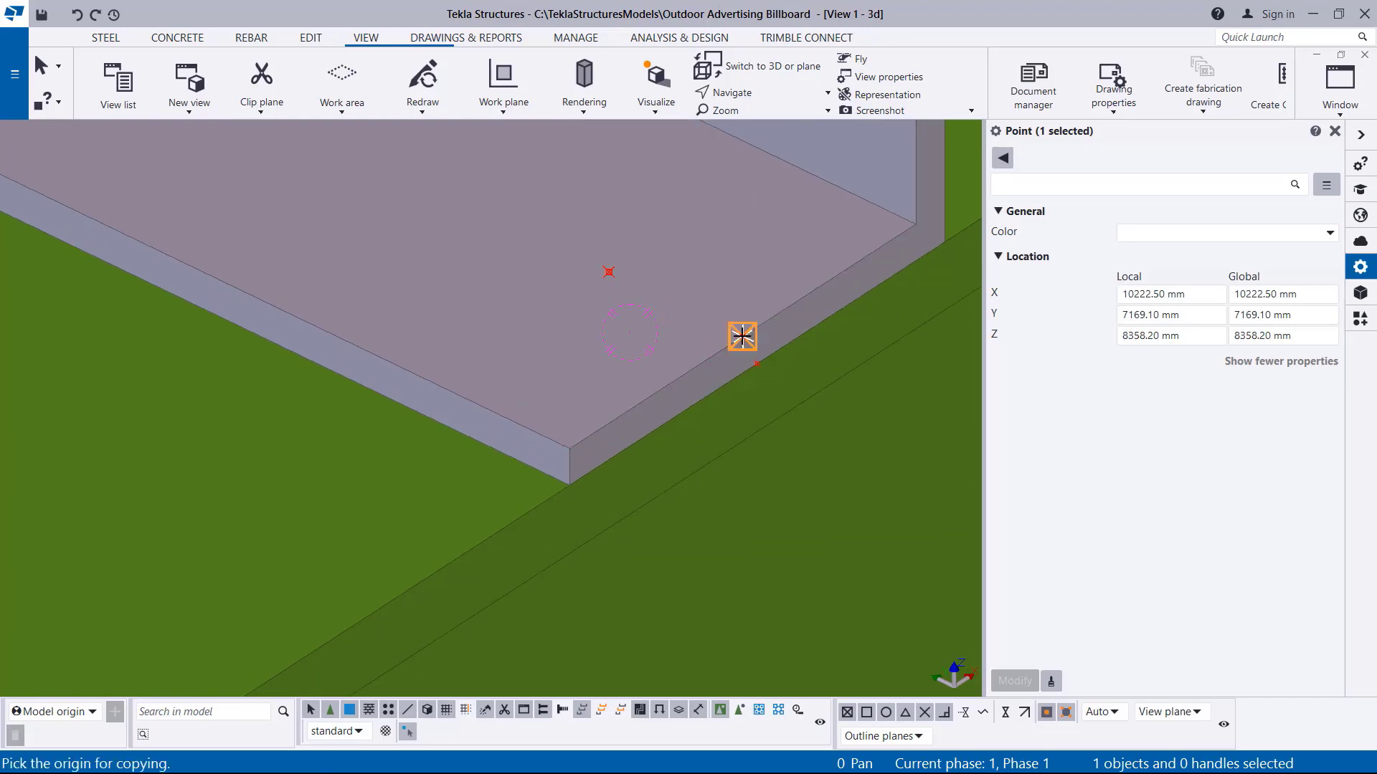
pyautogui.click(745, 337)
pyautogui.scroll(-3, 818, 237)
pyautogui.scroll(-2, 818, 236)
pyautogui.scroll(5, 344, 549)
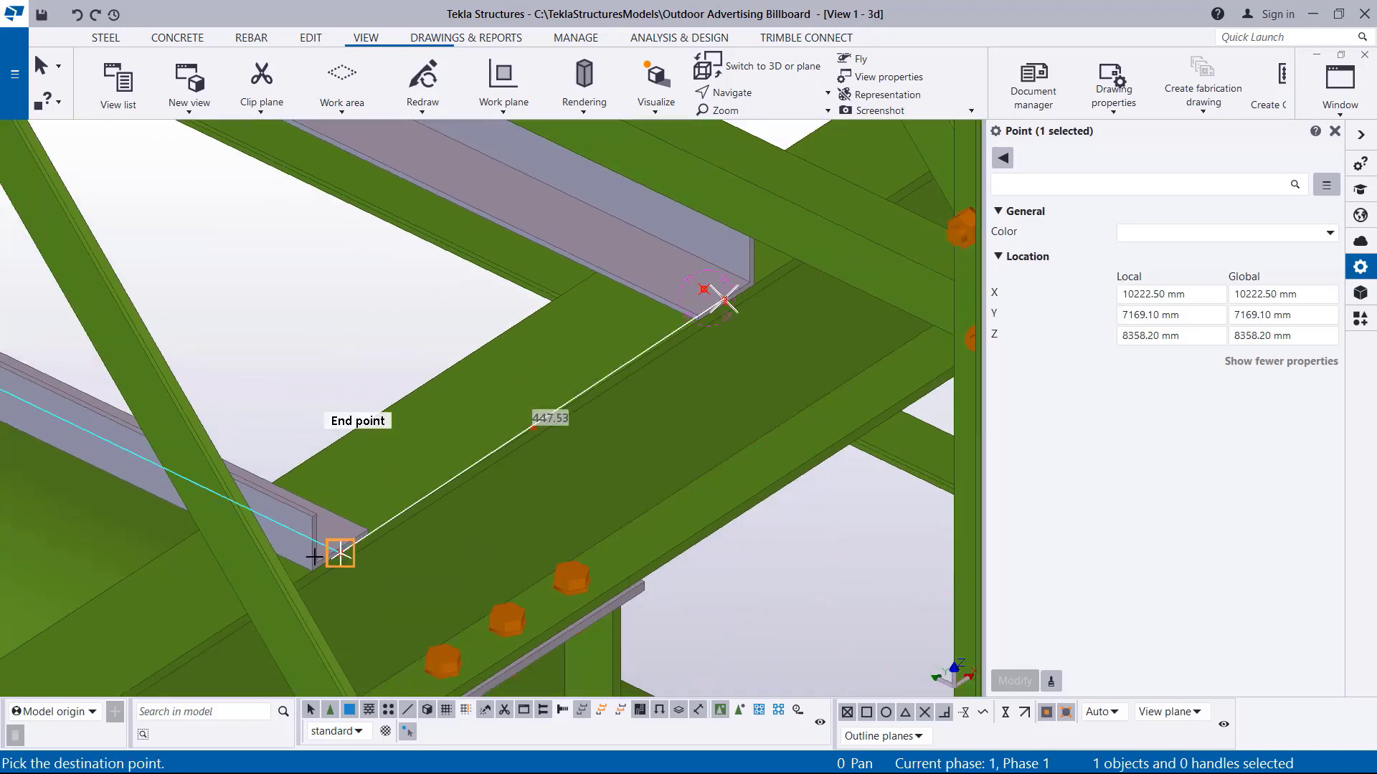
pyautogui.scroll(1, 365, 532)
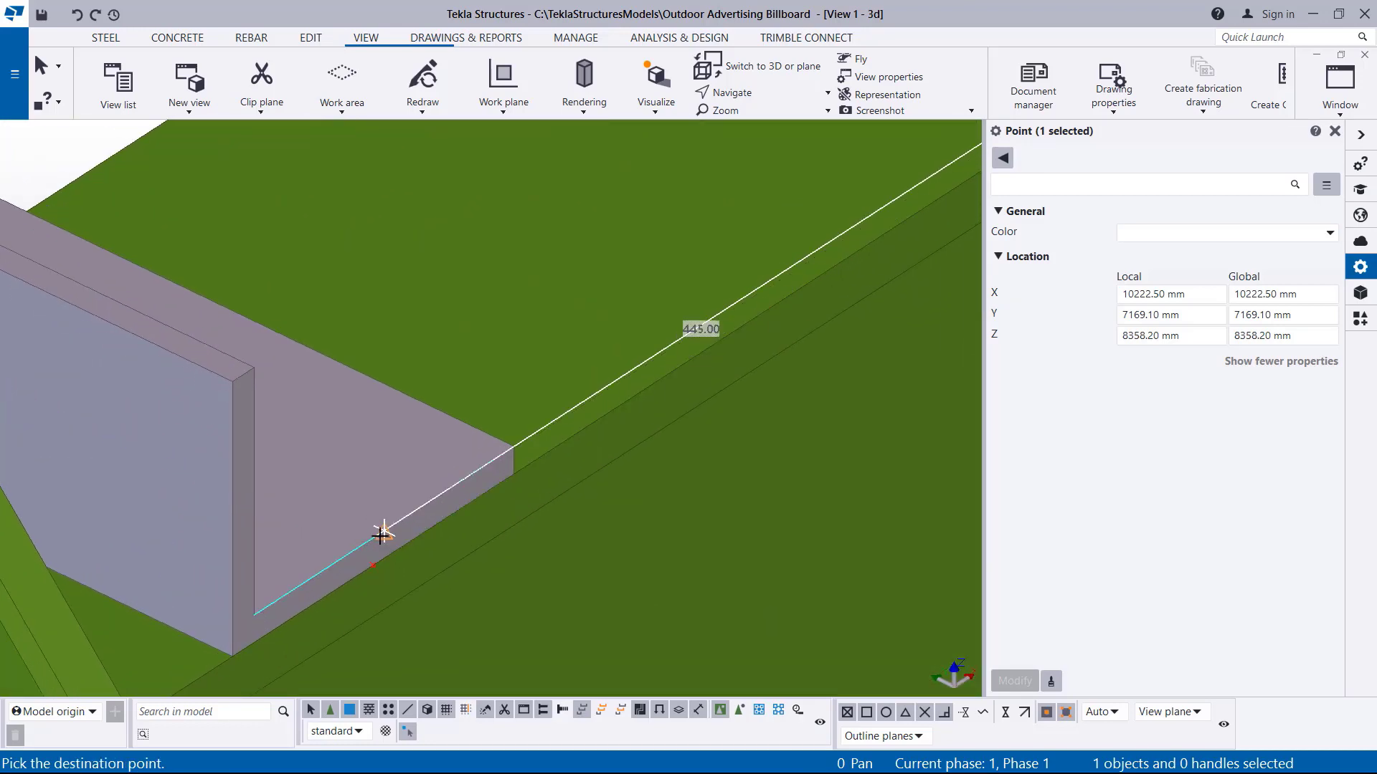
pyautogui.click(383, 535)
pyautogui.rightClick(366, 443)
pyautogui.click(413, 455)
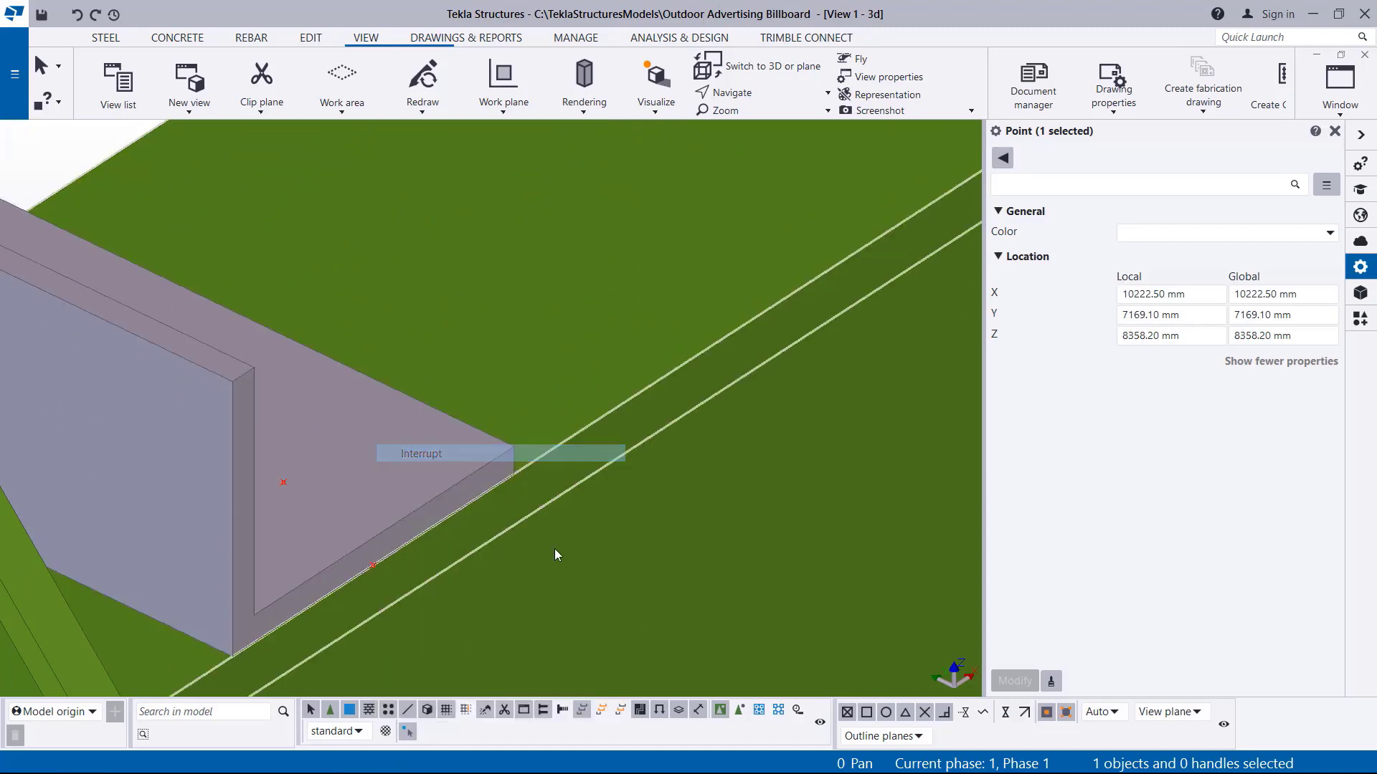
# - Add one divided-line point midway along the upper end edge of the far-side angle's horizontal leg at its opposite end, away from the capped pipe end
pyautogui.scroll(-2, 574, 527)
pyautogui.scroll(-6, 596, 506)
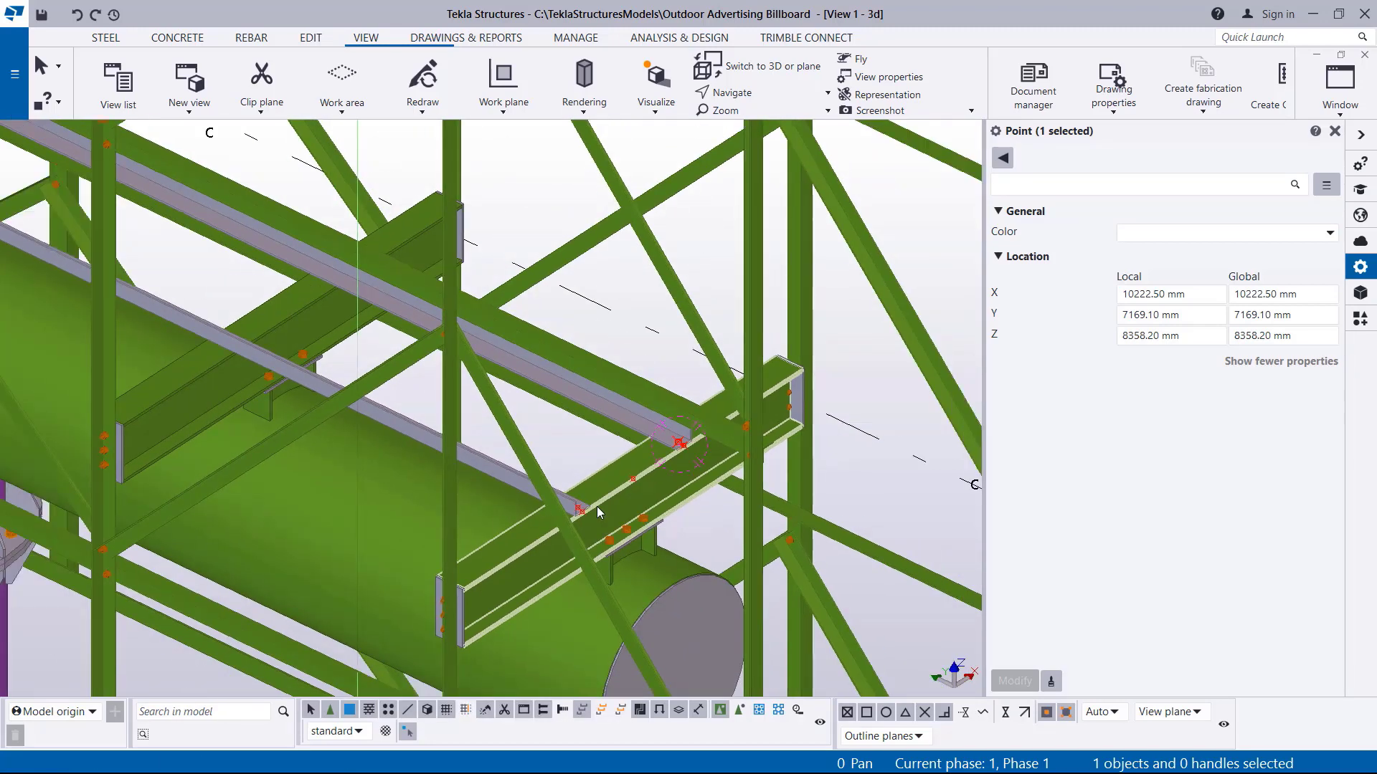
pyautogui.keyDown('ctrl'); pyautogui.moveTo(631, 492); pyautogui.dragTo(780, 501, button='middle'); pyautogui.keyUp('ctrl')
pyautogui.scroll(-4, 780, 500)
pyautogui.scroll(8, 412, 334)
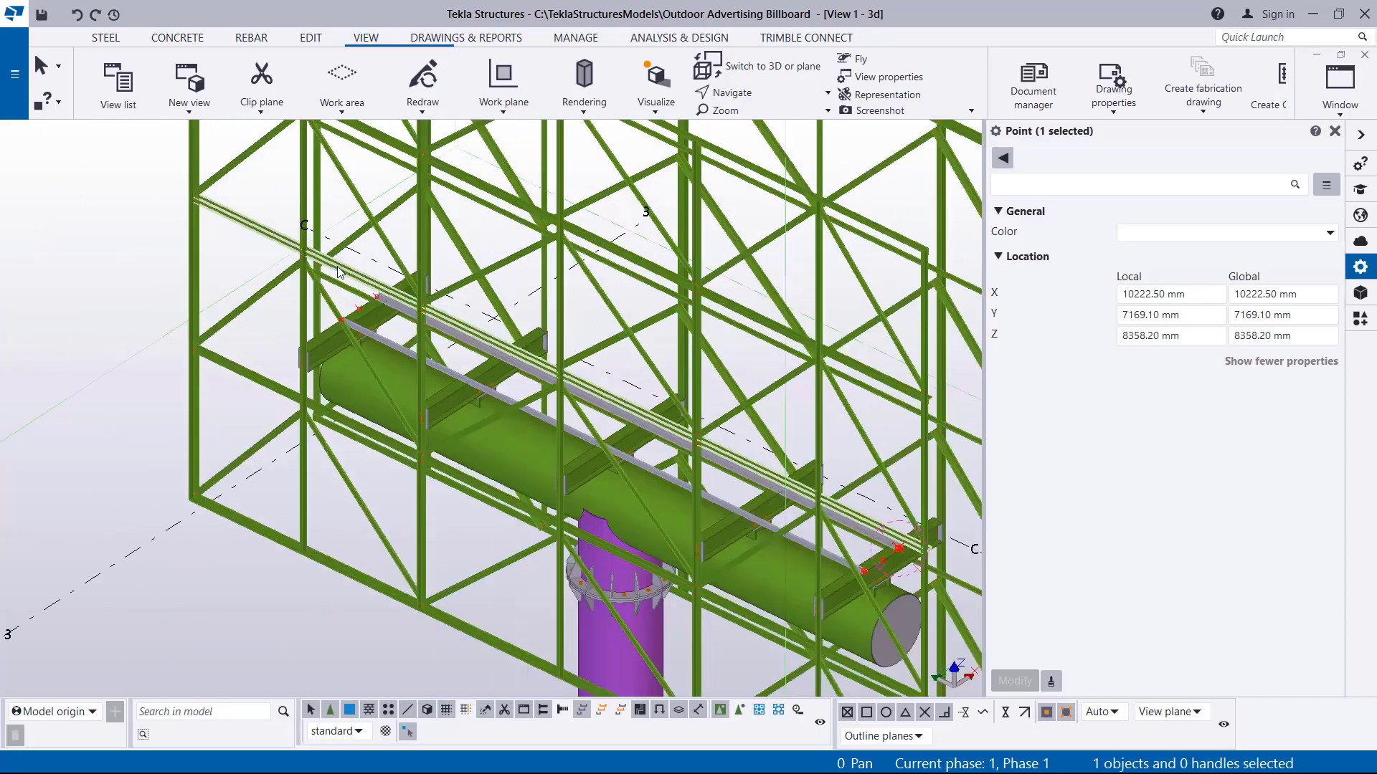
pyautogui.scroll(10, 423, 334)
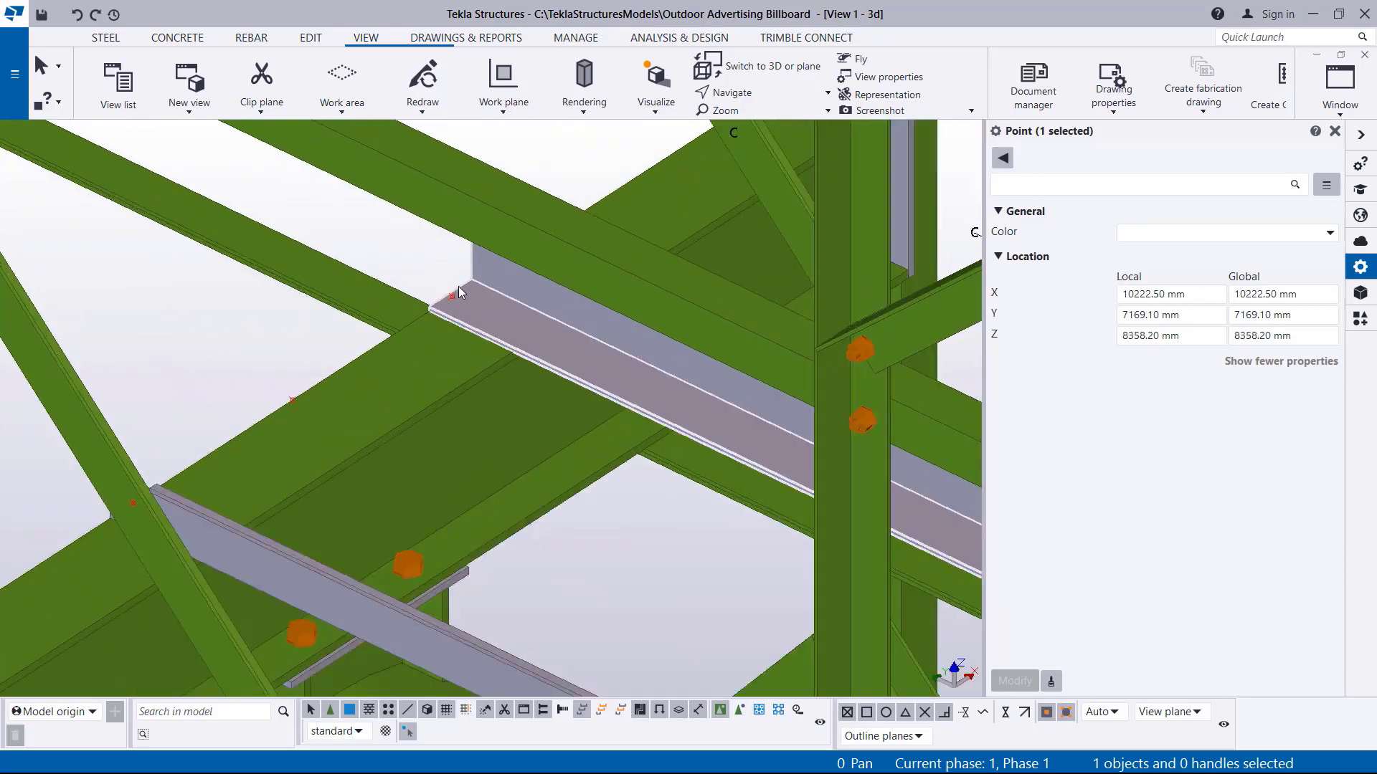
pyautogui.scroll(2, 451, 307)
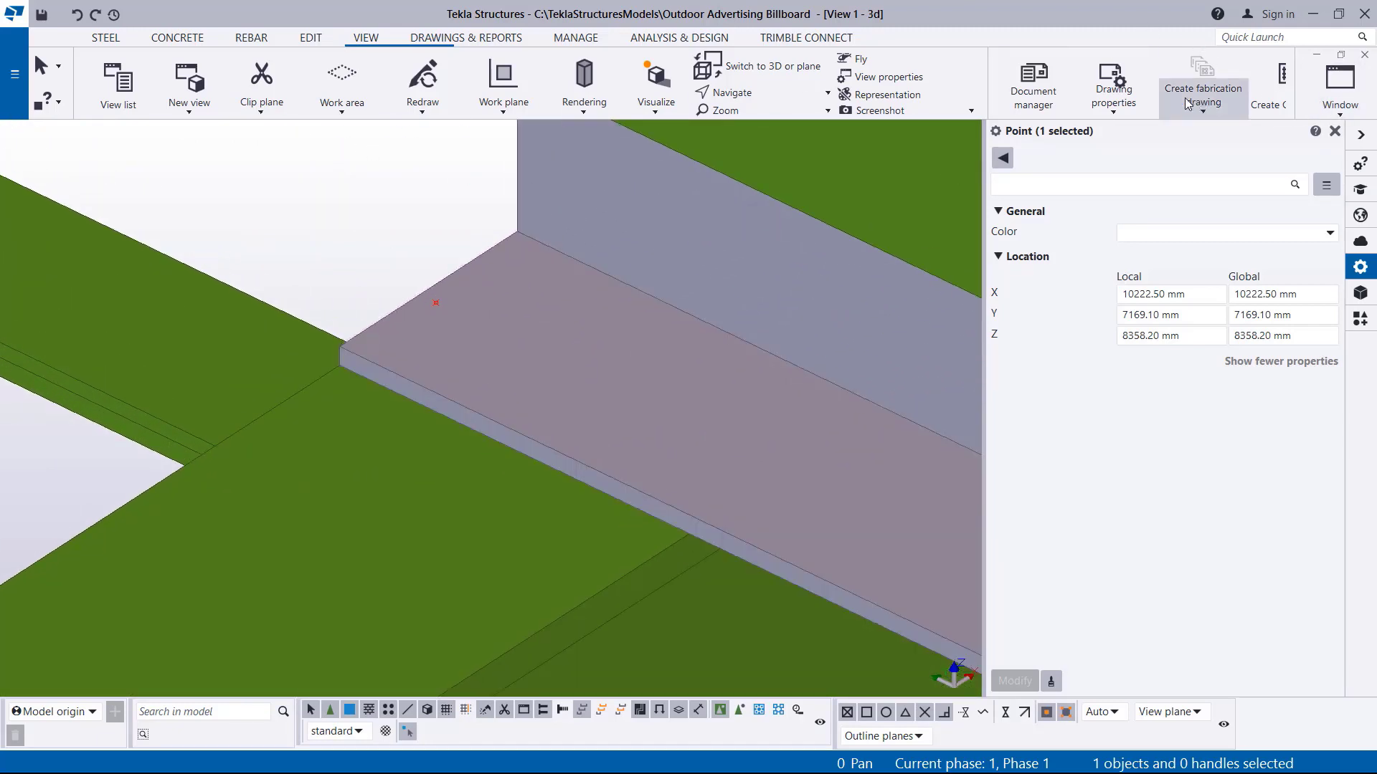
pyautogui.click(307, 38)
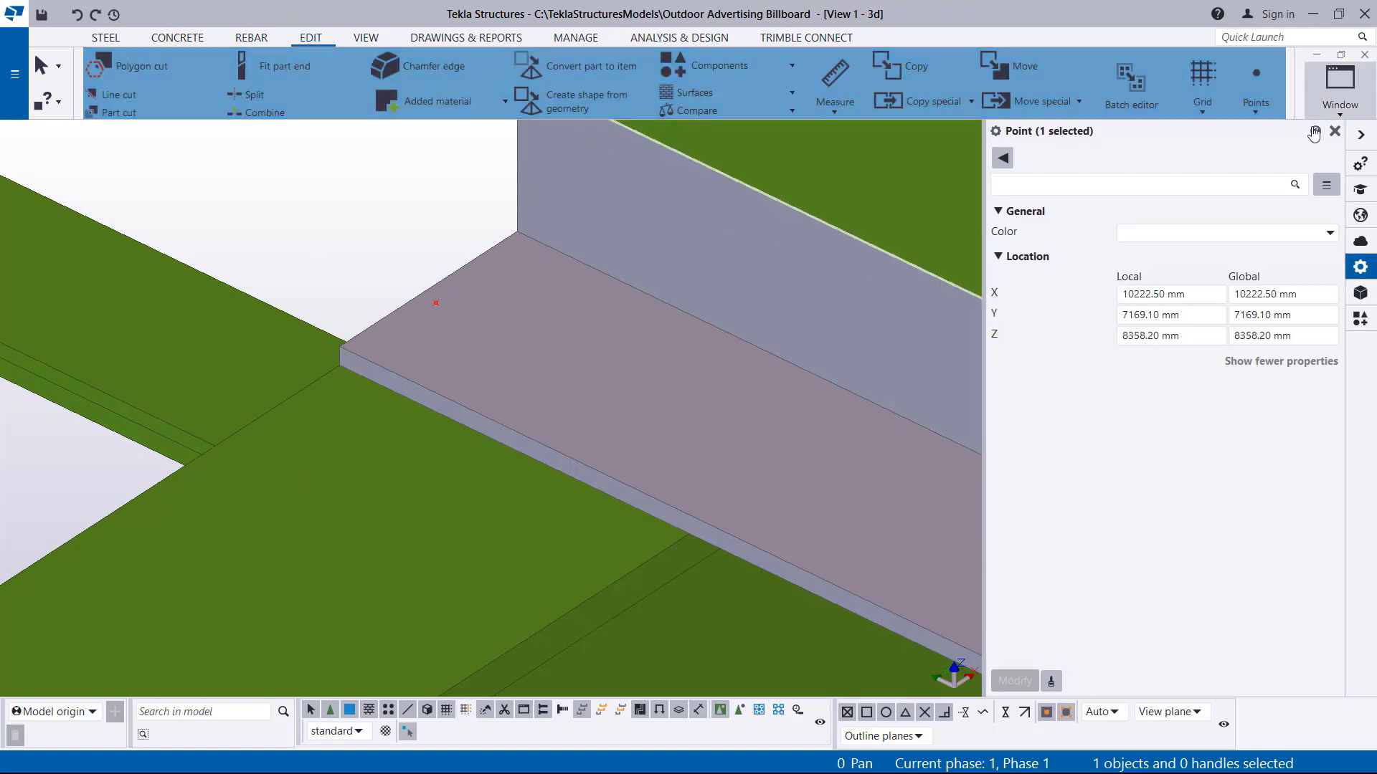
pyautogui.click(1256, 113)
pyautogui.click(1266, 139)
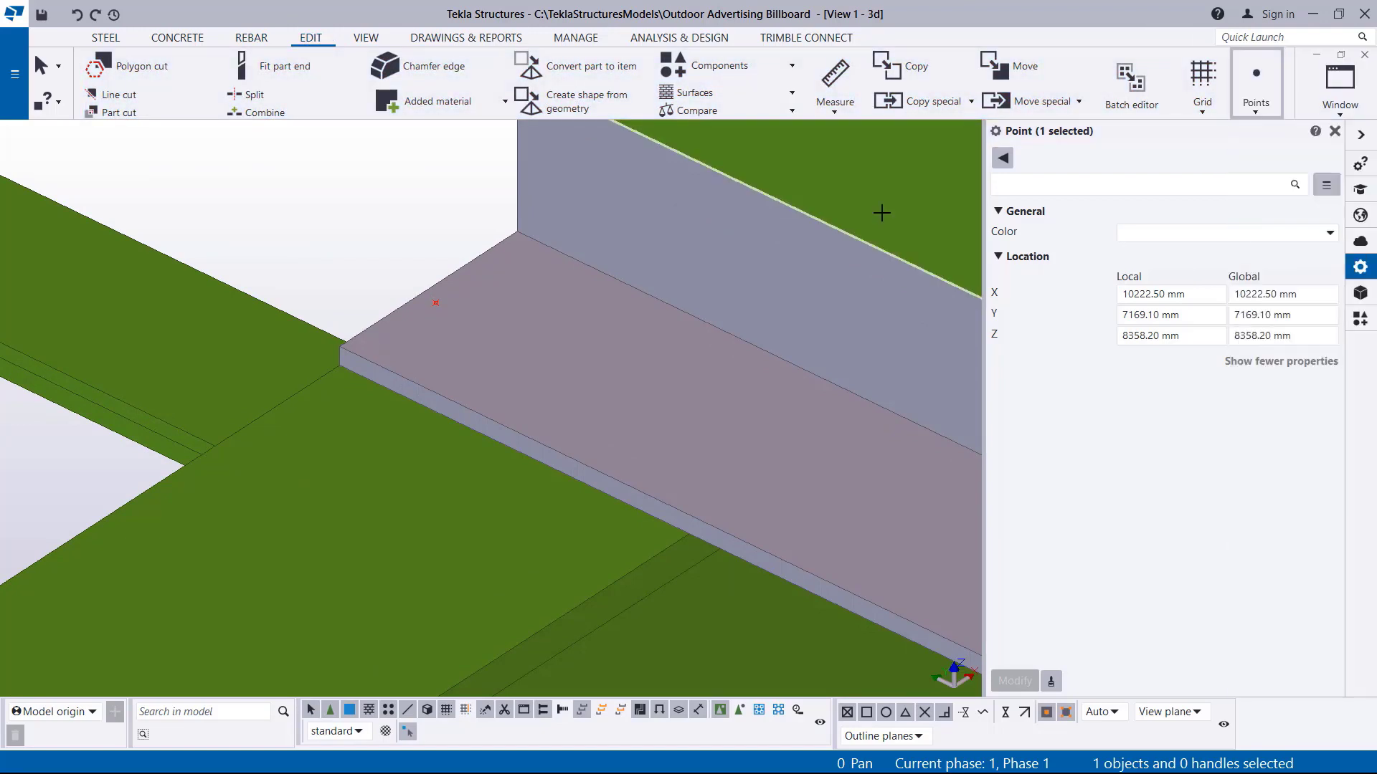
pyautogui.scroll(3, 569, 271)
pyautogui.click(495, 214)
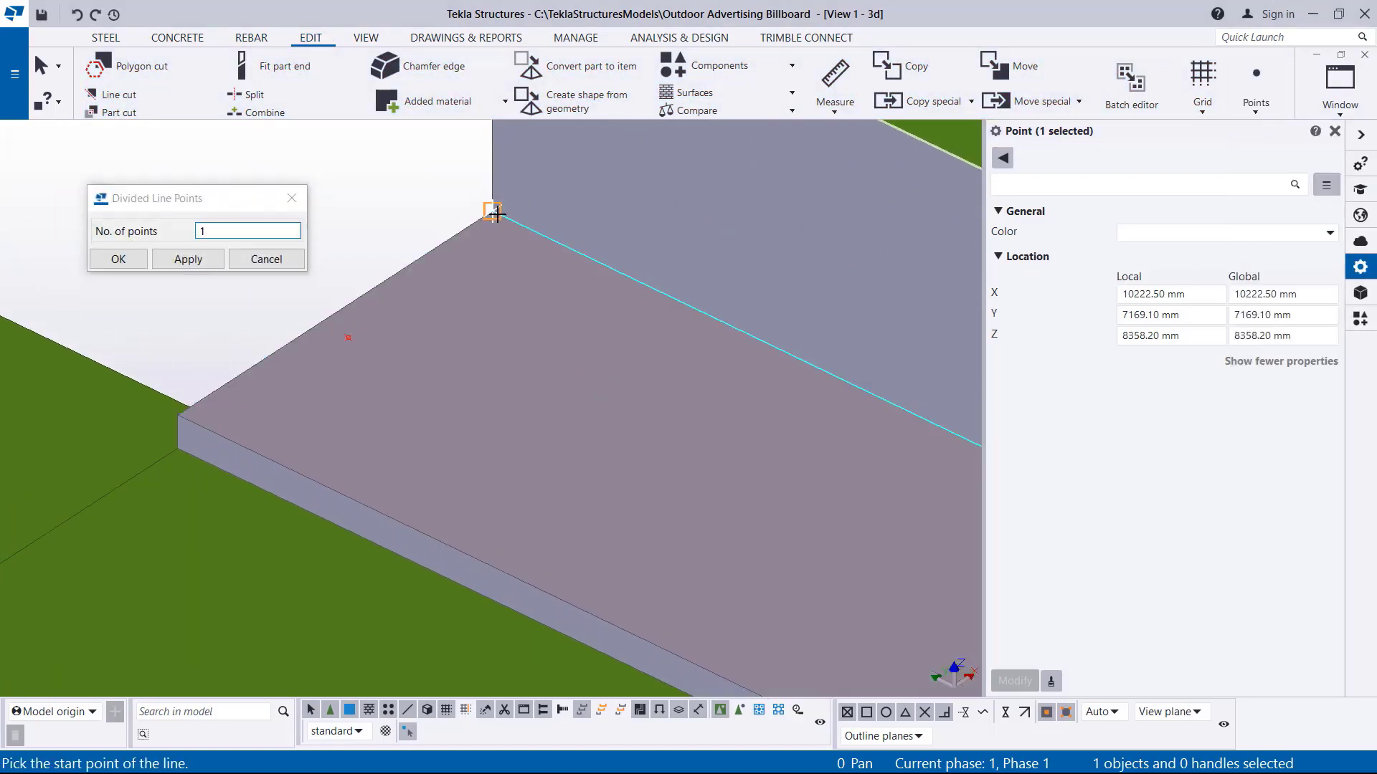
pyautogui.click(178, 415)
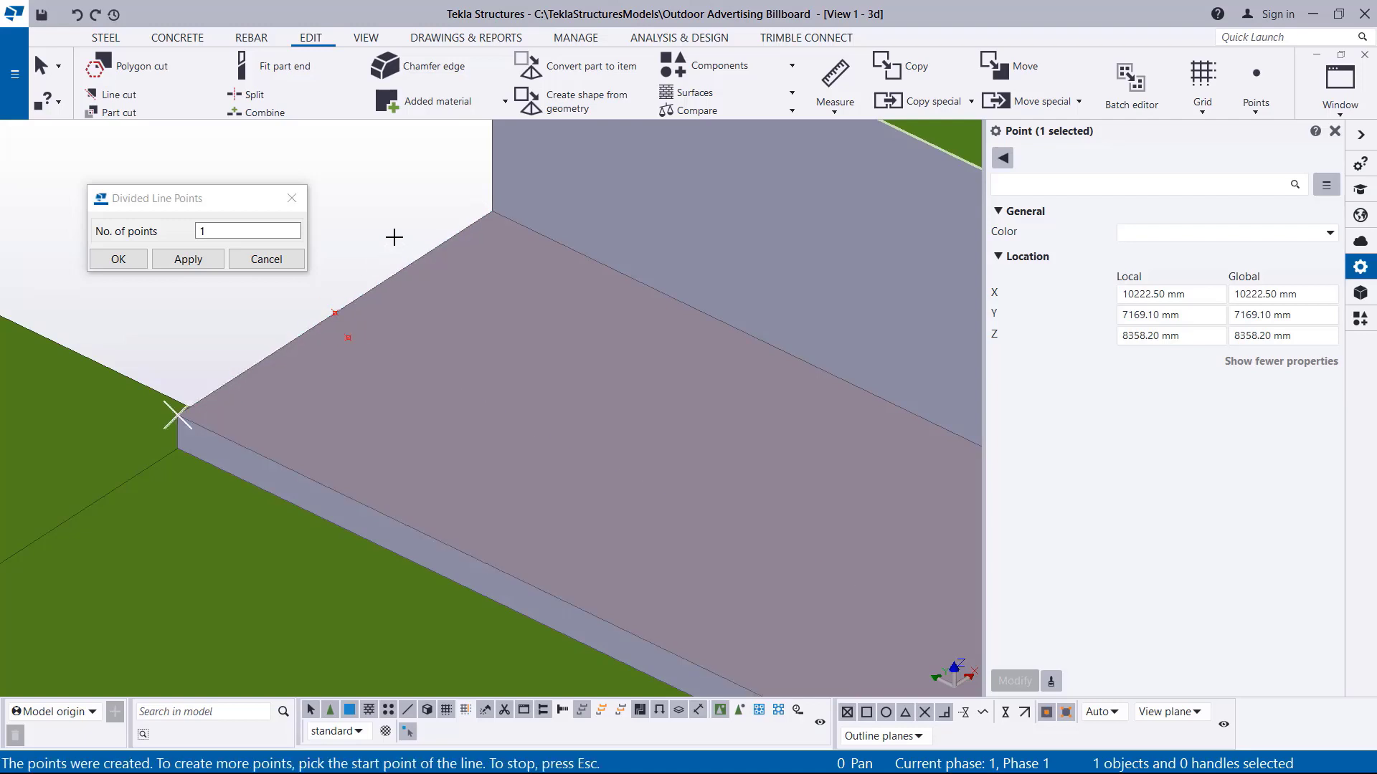
pyautogui.rightClick(391, 233)
pyautogui.click(439, 247)
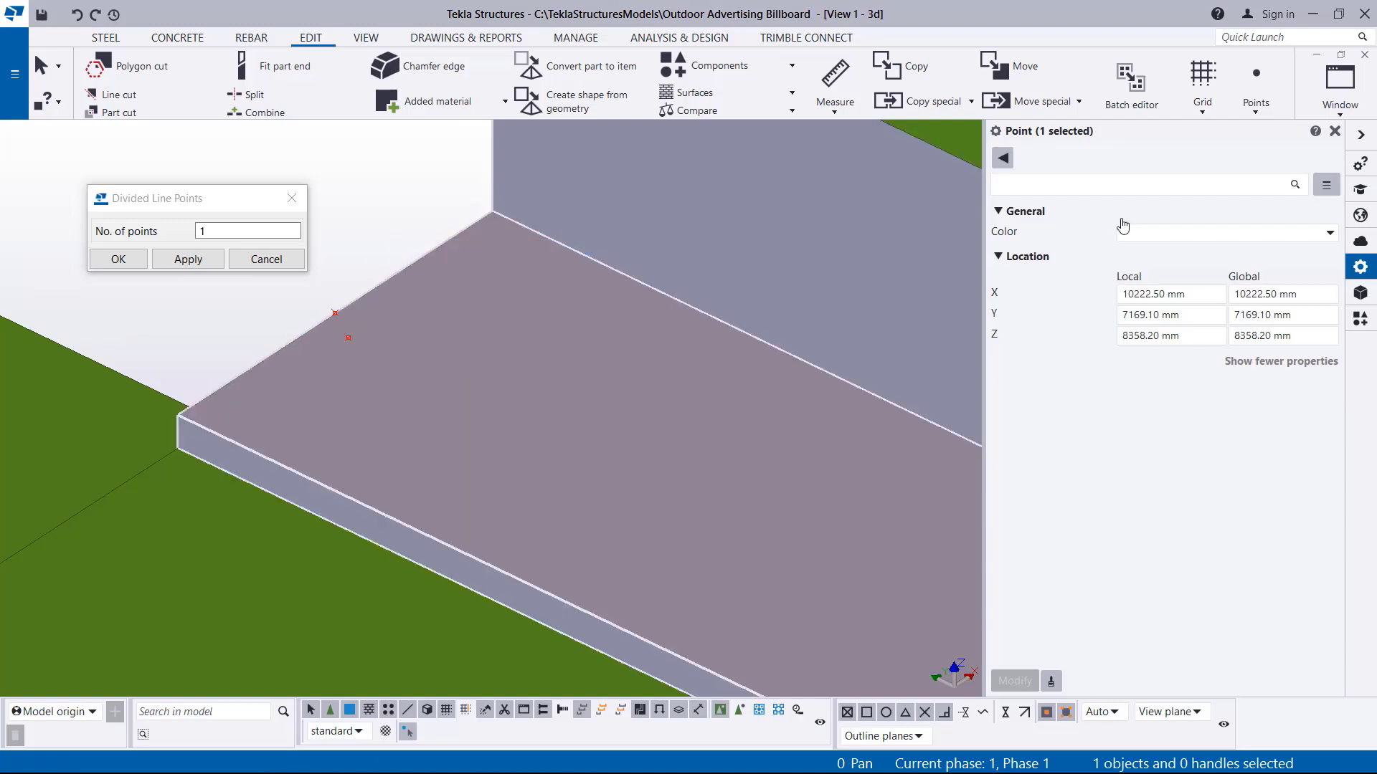
# - Linearly copy the new end-edge midpoint by dY -20 mm with one copy, and close the divided-line points settings
pyautogui.rightClick(334, 315)
pyautogui.moveTo(402, 403)
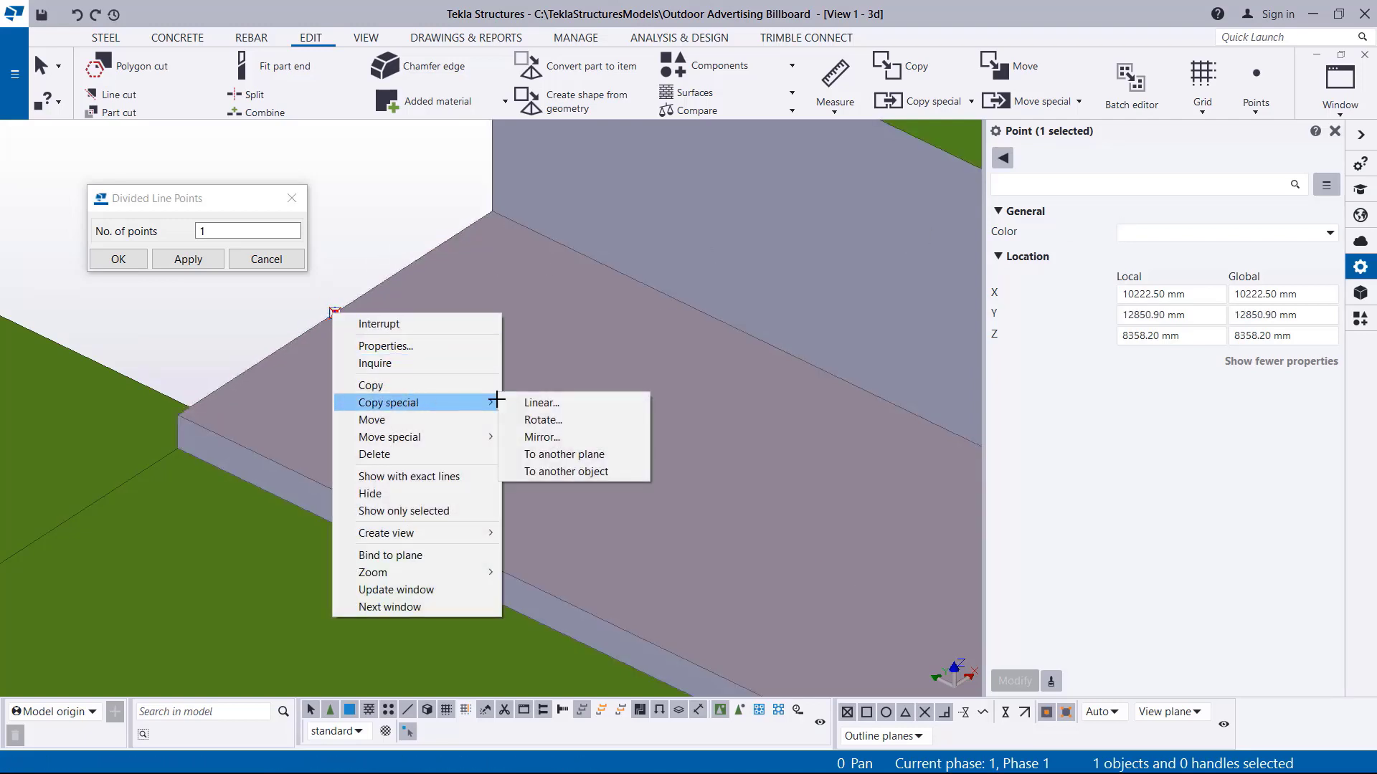
pyautogui.click(539, 403)
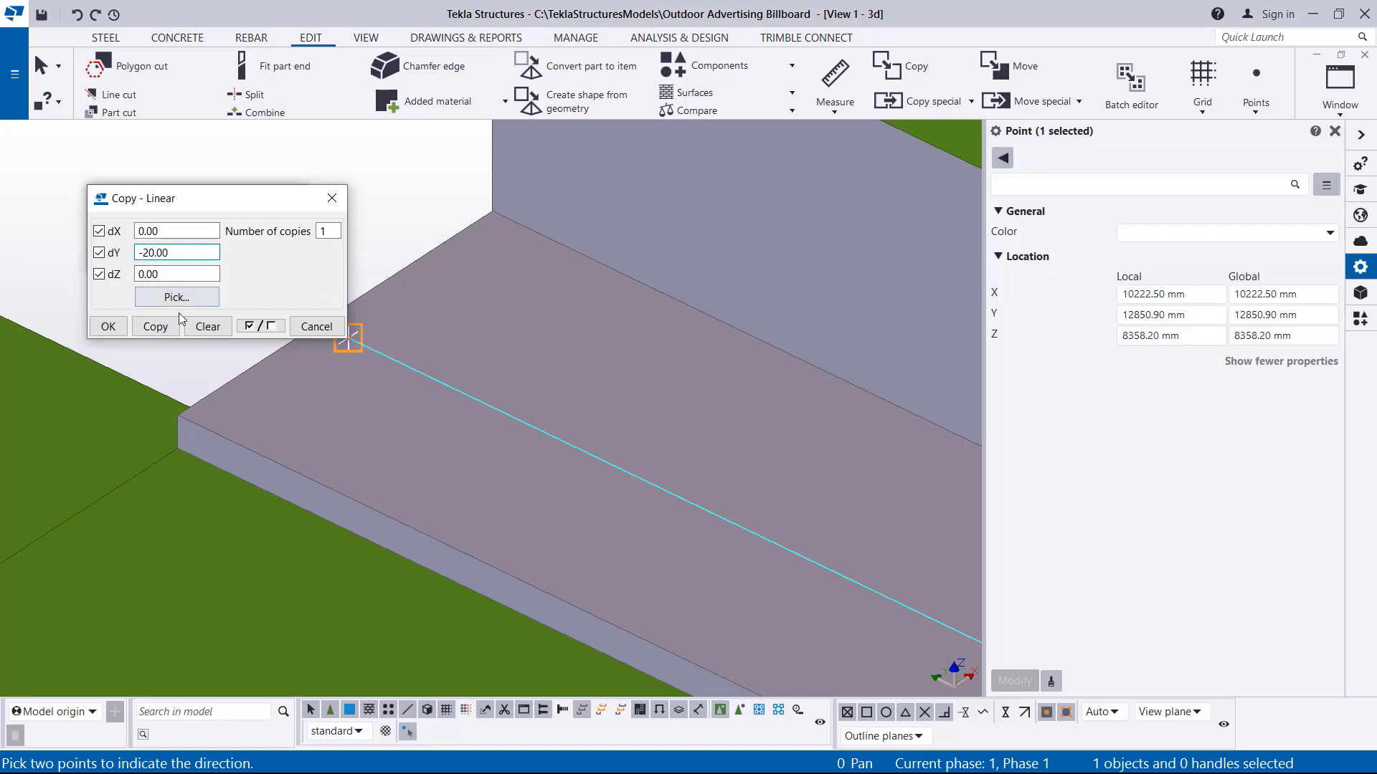
pyautogui.click(108, 329)
pyautogui.rightClick(368, 145)
pyautogui.click(423, 151)
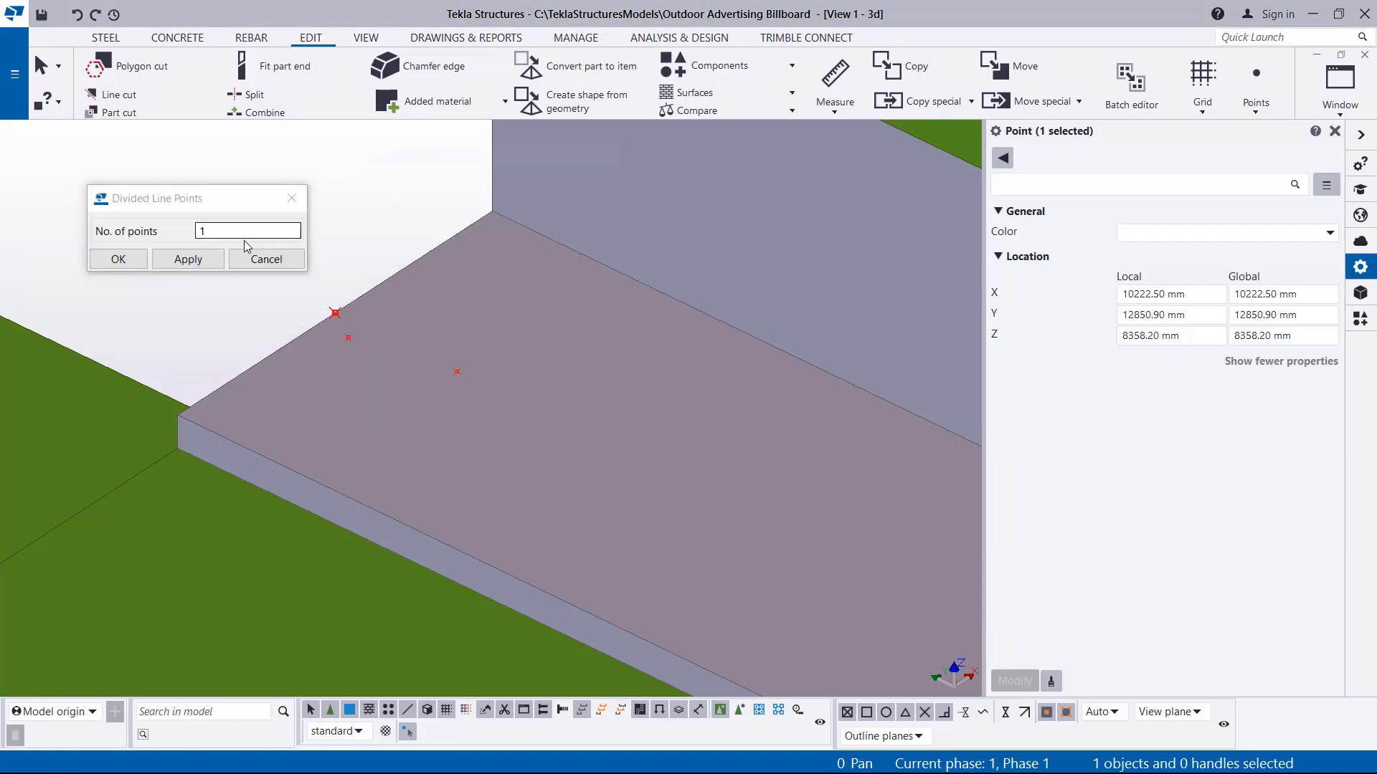
pyautogui.click(135, 264)
pyautogui.scroll(-3, 536, 308)
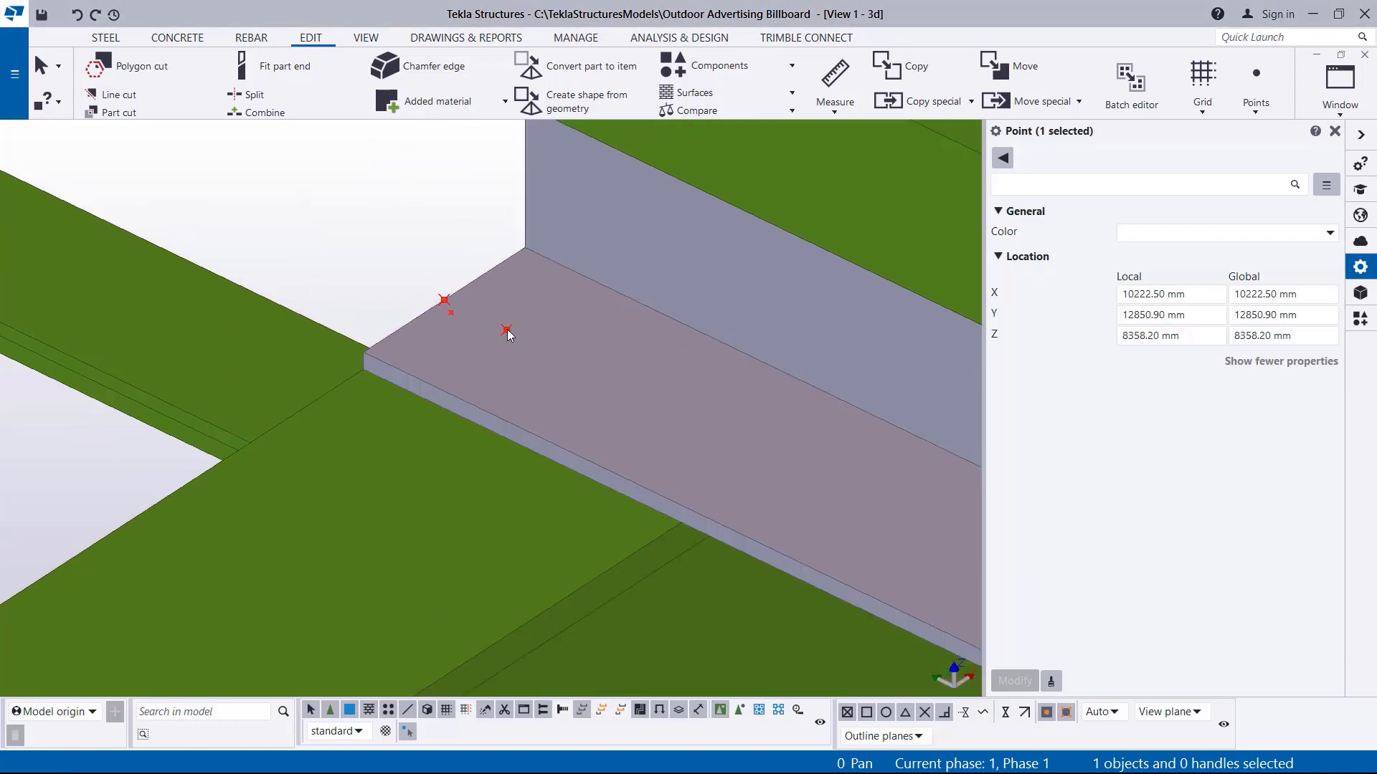
pyautogui.rightClick(506, 334)
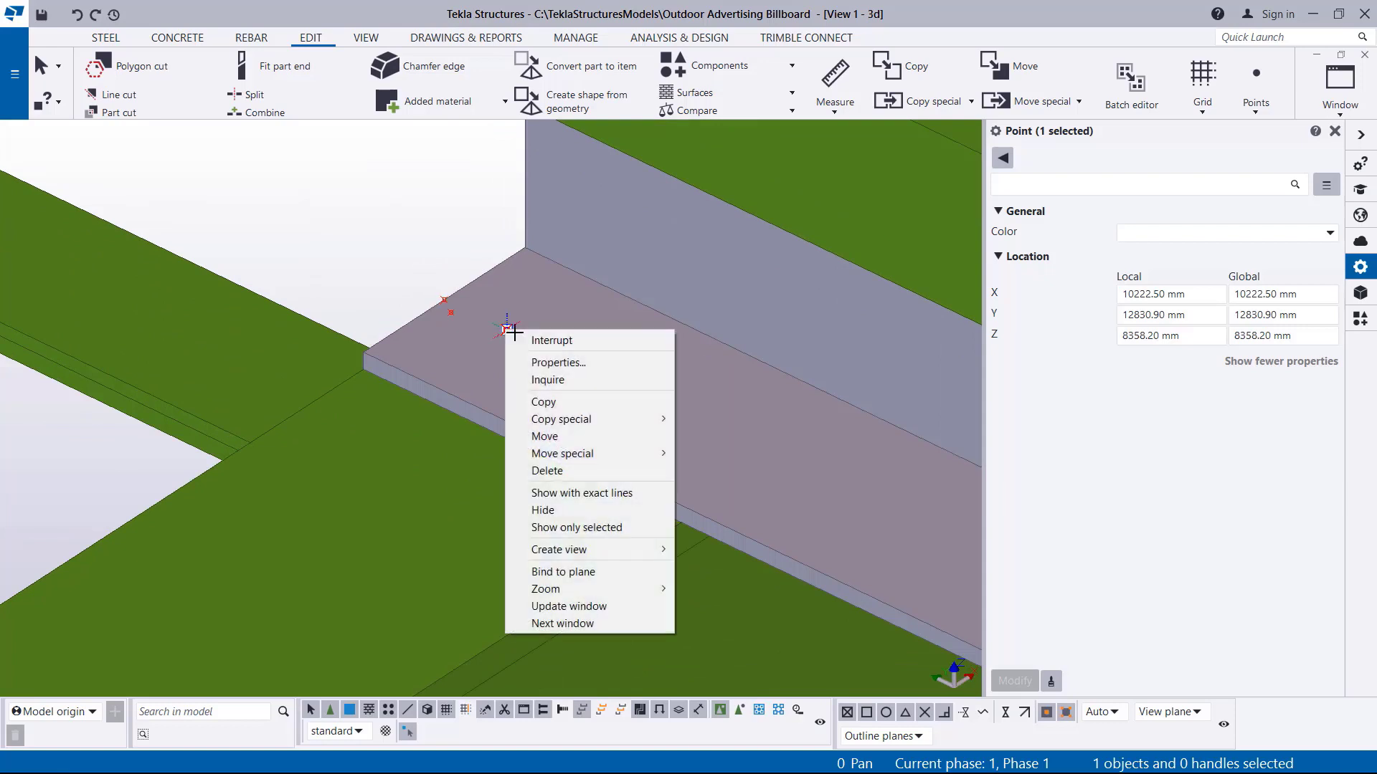
pyautogui.click(562, 396)
pyautogui.scroll(2, 454, 285)
pyautogui.scroll(2, 454, 285)
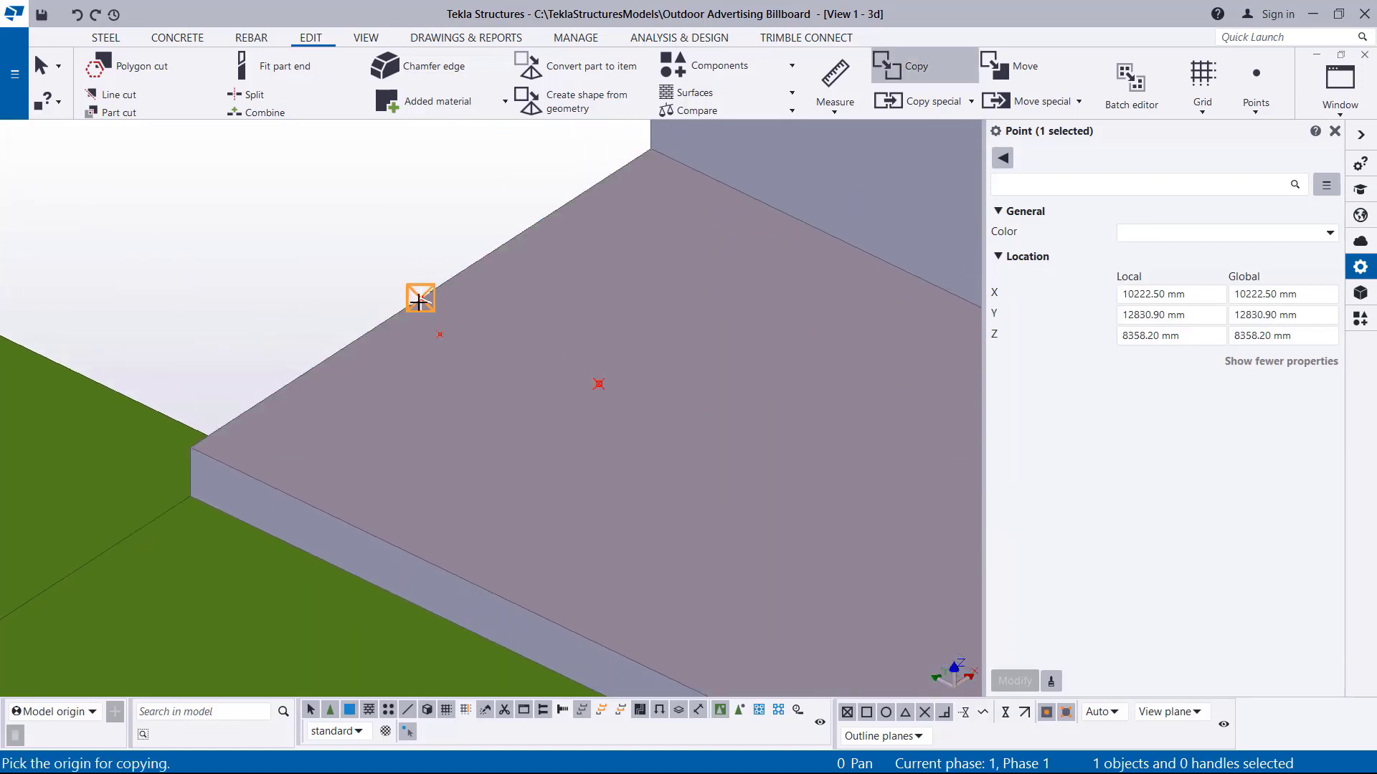
pyautogui.scroll(-9, 663, 275)
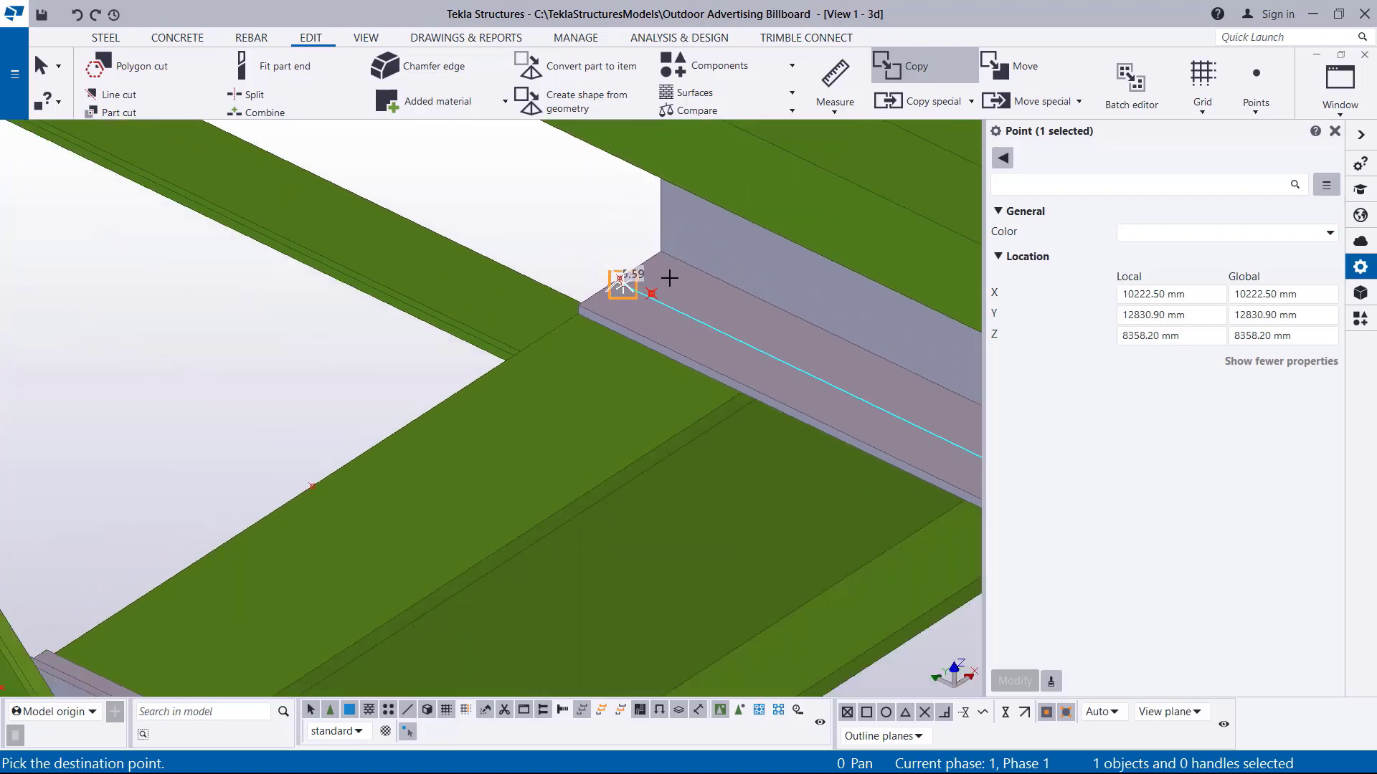
pyautogui.scroll(3, 476, 399)
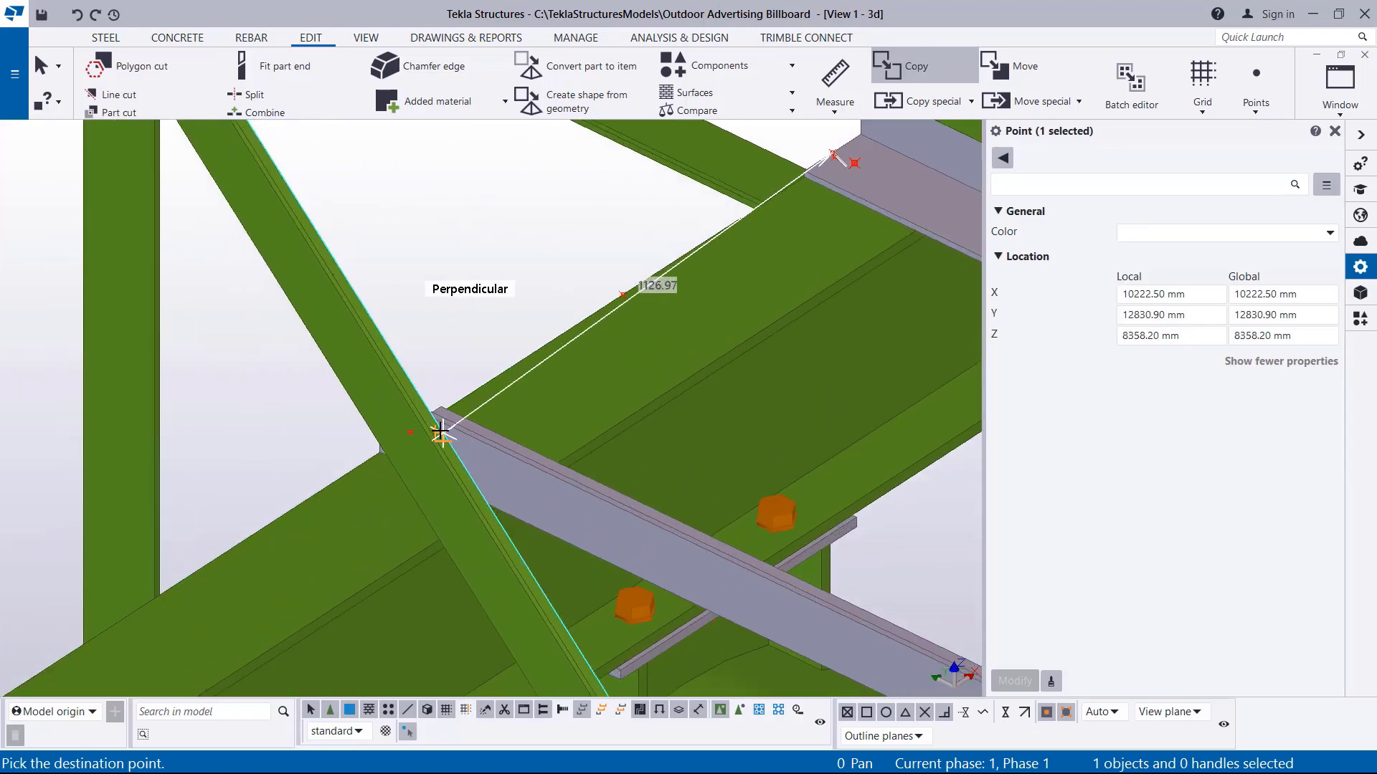
pyautogui.click(441, 431)
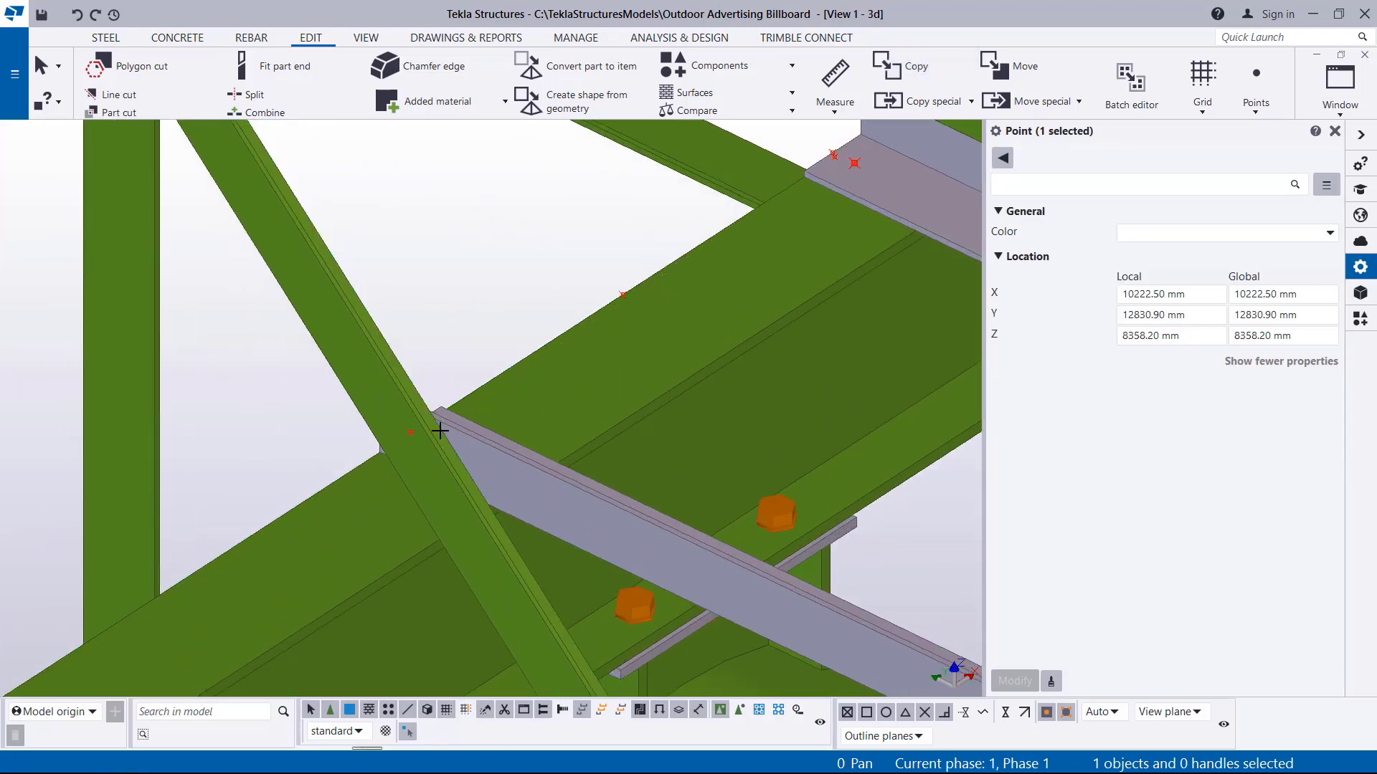
# - Rotate the view about a point on the near-side angle's end to expose both angle ends on the cross beam
pyautogui.click(366, 39)
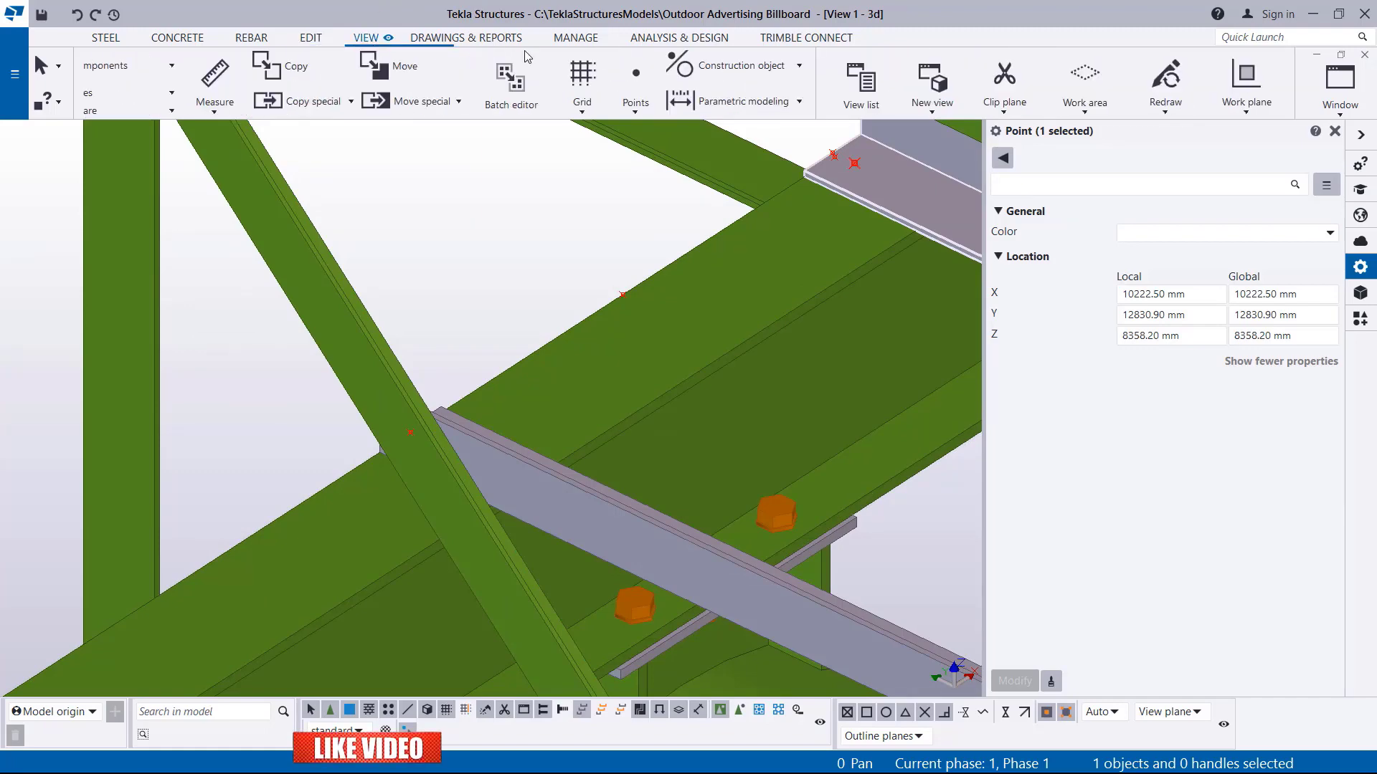
pyautogui.click(746, 92)
pyautogui.click(753, 119)
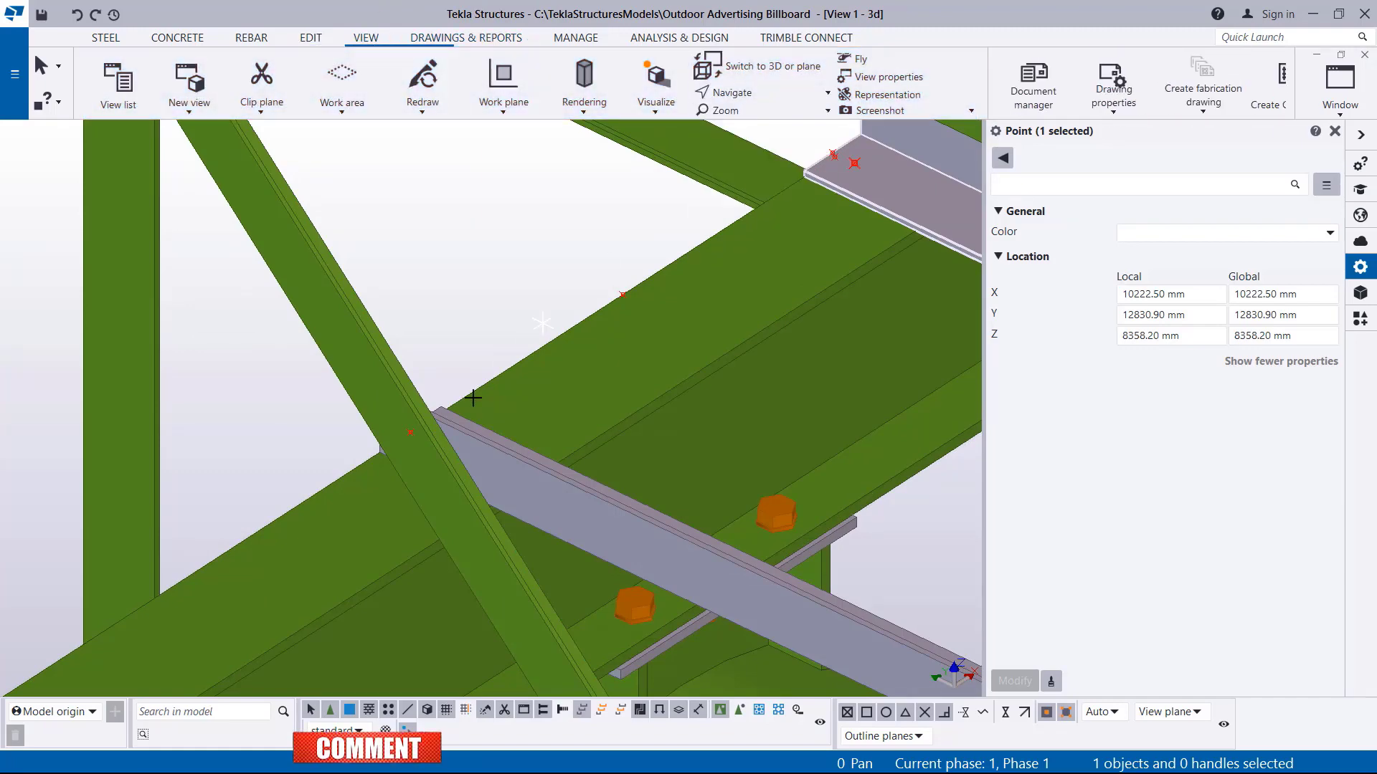
pyautogui.click(452, 430)
pyautogui.moveTo(454, 432); pyautogui.dragTo(185, 219)
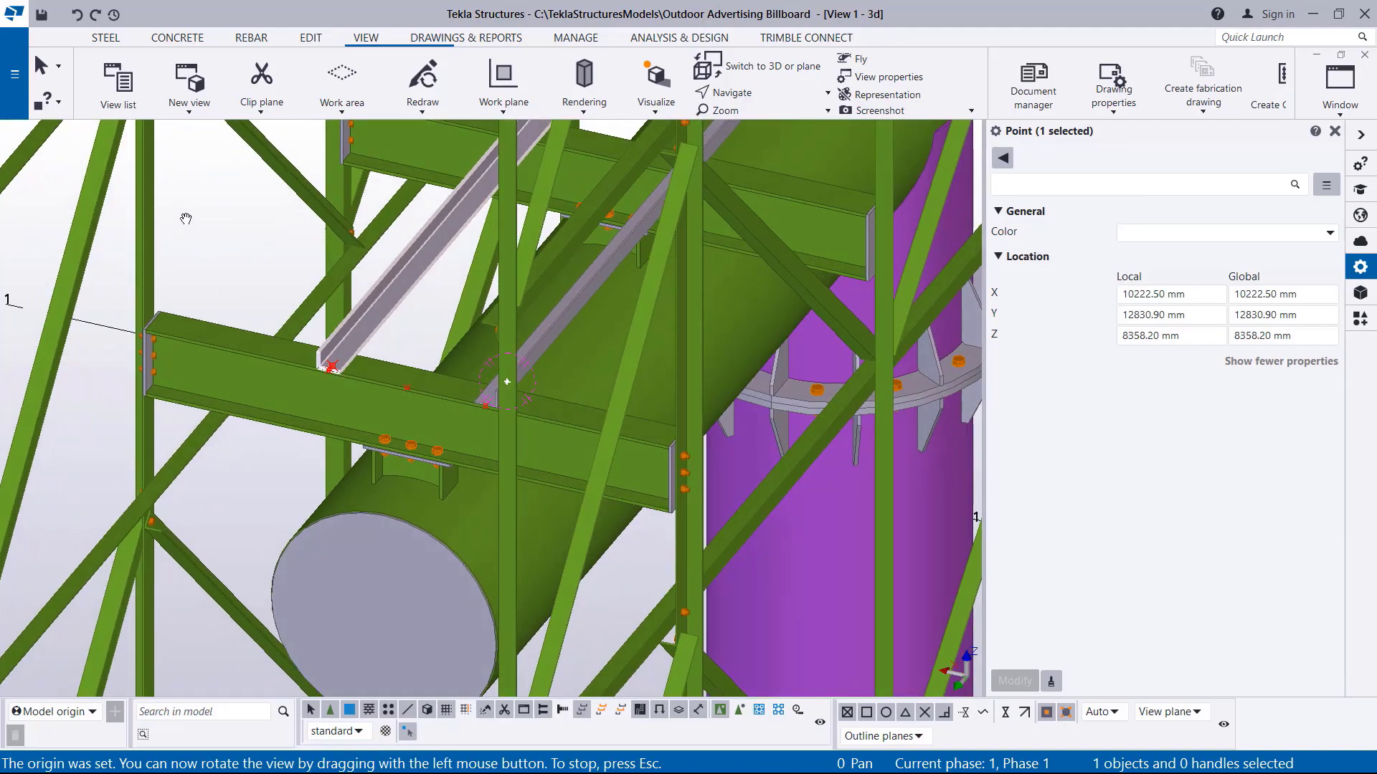
pyautogui.rightClick(204, 229)
pyautogui.click(240, 246)
pyautogui.scroll(5, 349, 414)
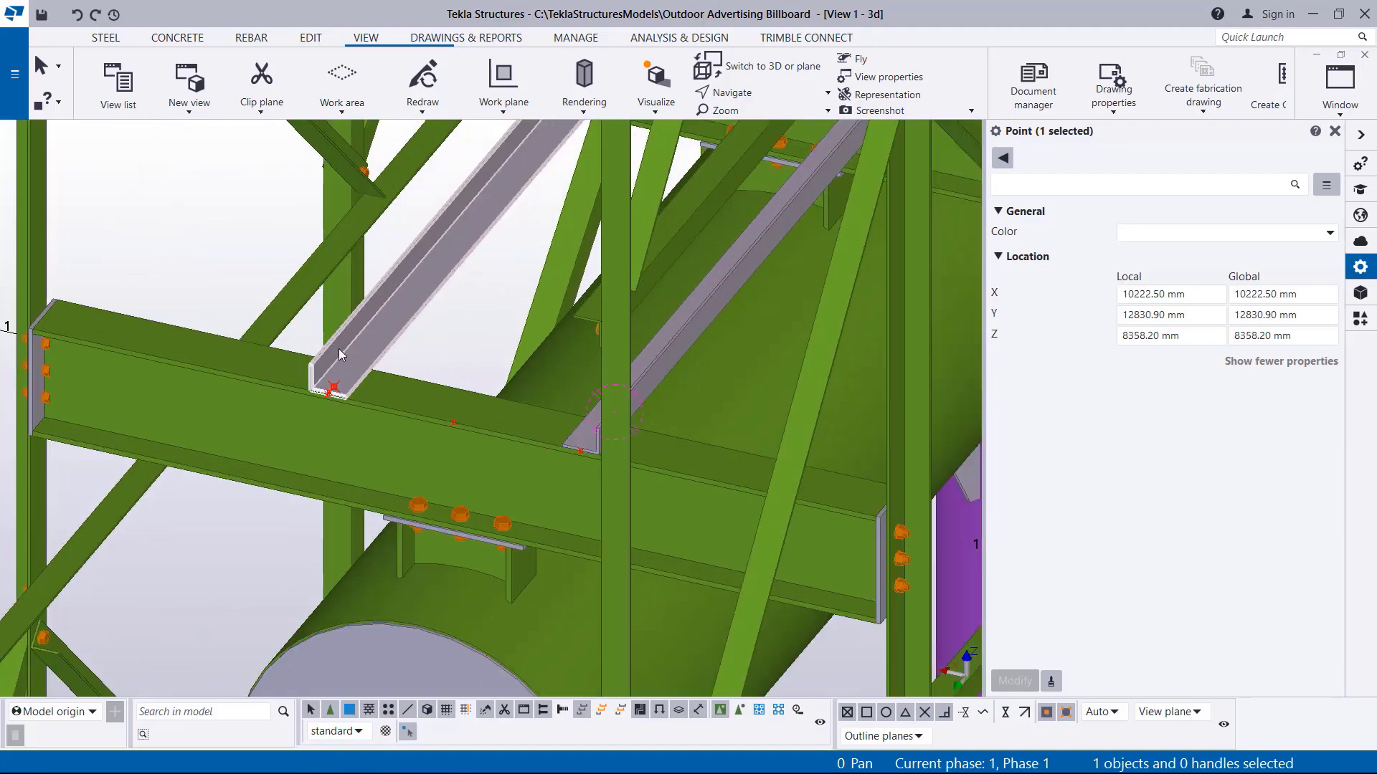
pyautogui.scroll(3, 302, 395)
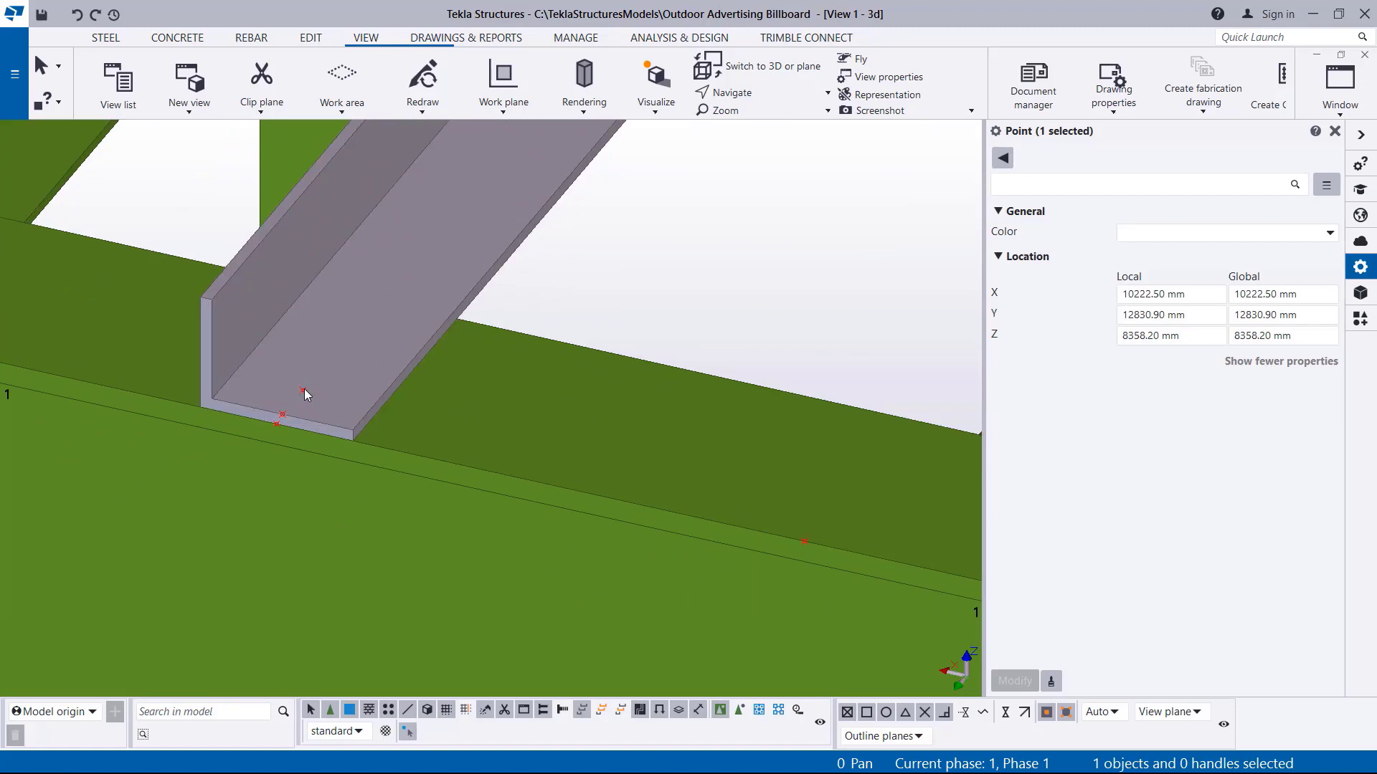
# - Copy the offset point from the far-side angle to the near-side angle, using the midpoints of their upper end edges as origin and destination
pyautogui.click(601, 324)
pyautogui.click(304, 390)
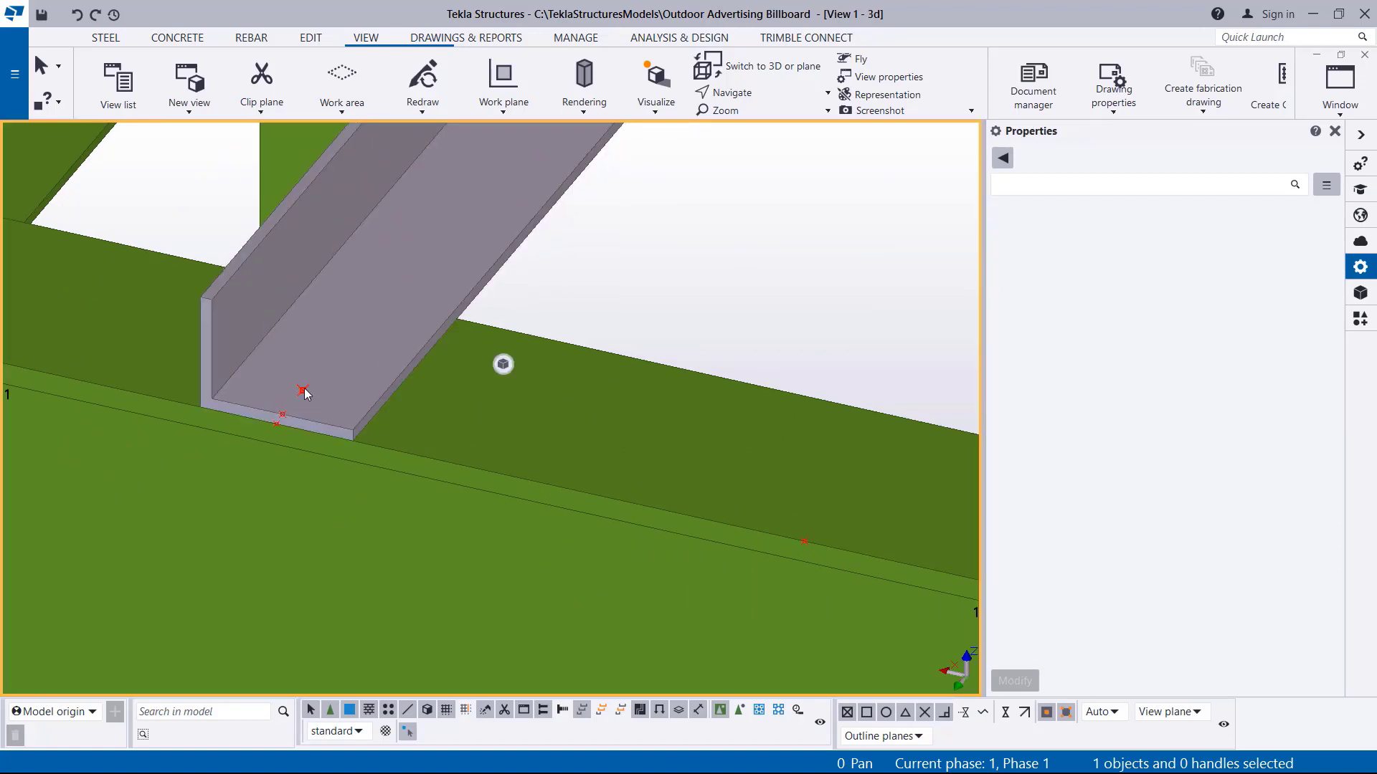
pyautogui.rightClick(304, 391)
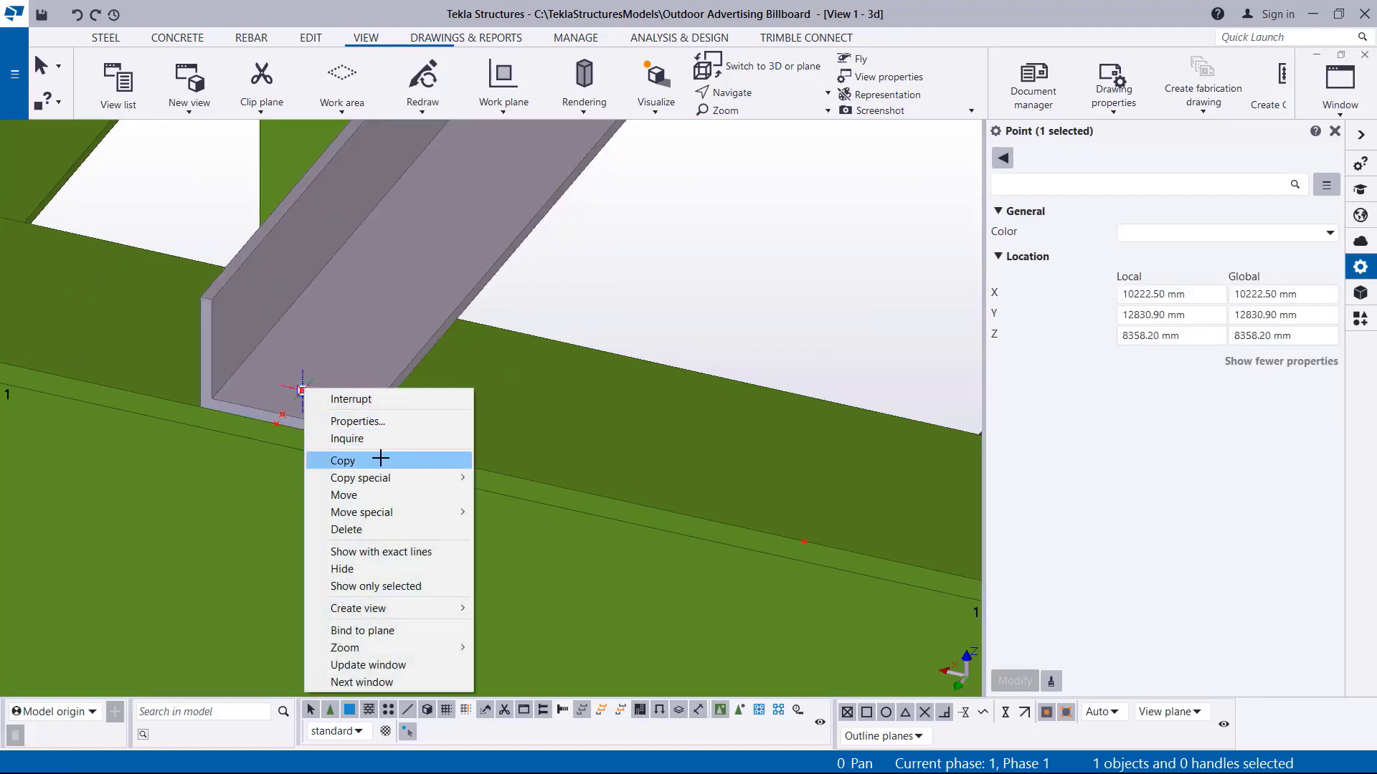
pyautogui.click(414, 460)
pyautogui.scroll(6, 332, 394)
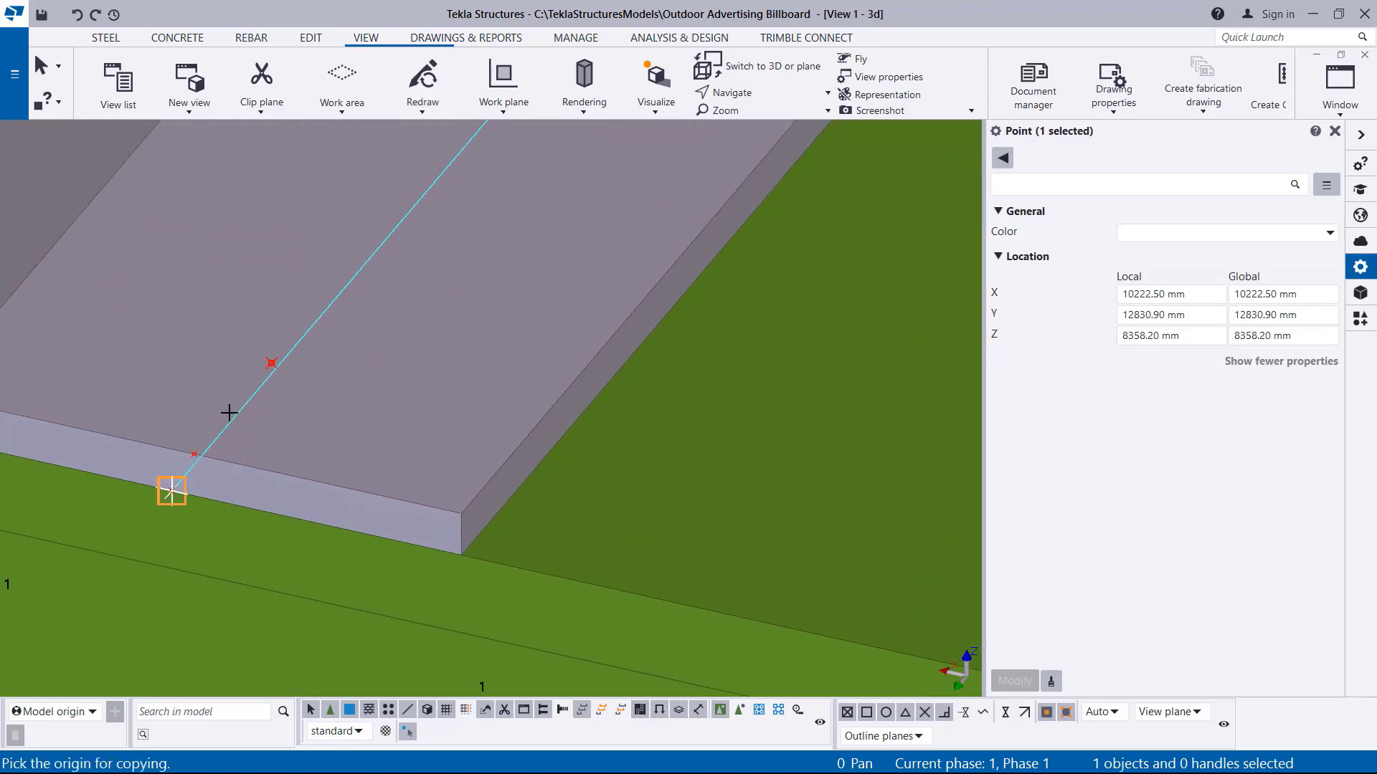
pyautogui.click(193, 454)
pyautogui.scroll(-6, 221, 416)
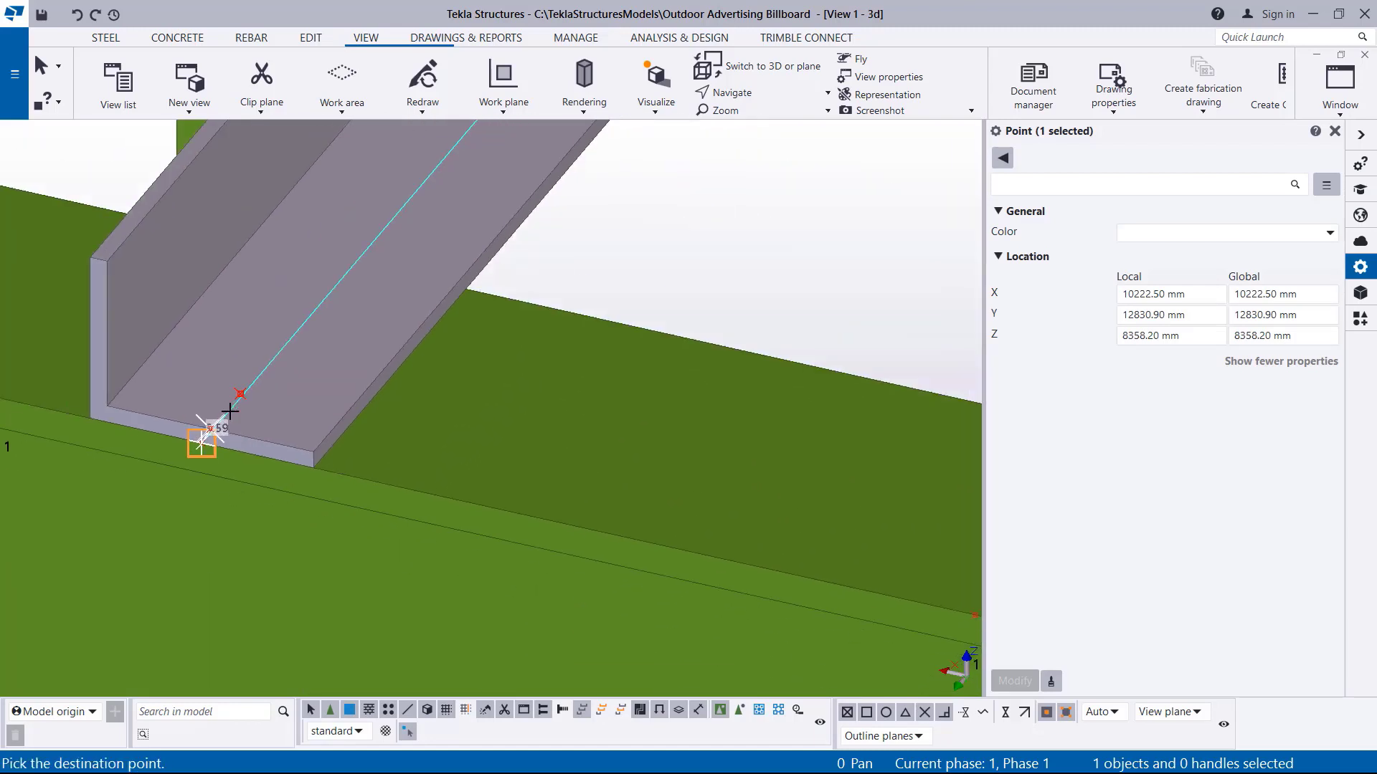
pyautogui.scroll(8, 657, 492)
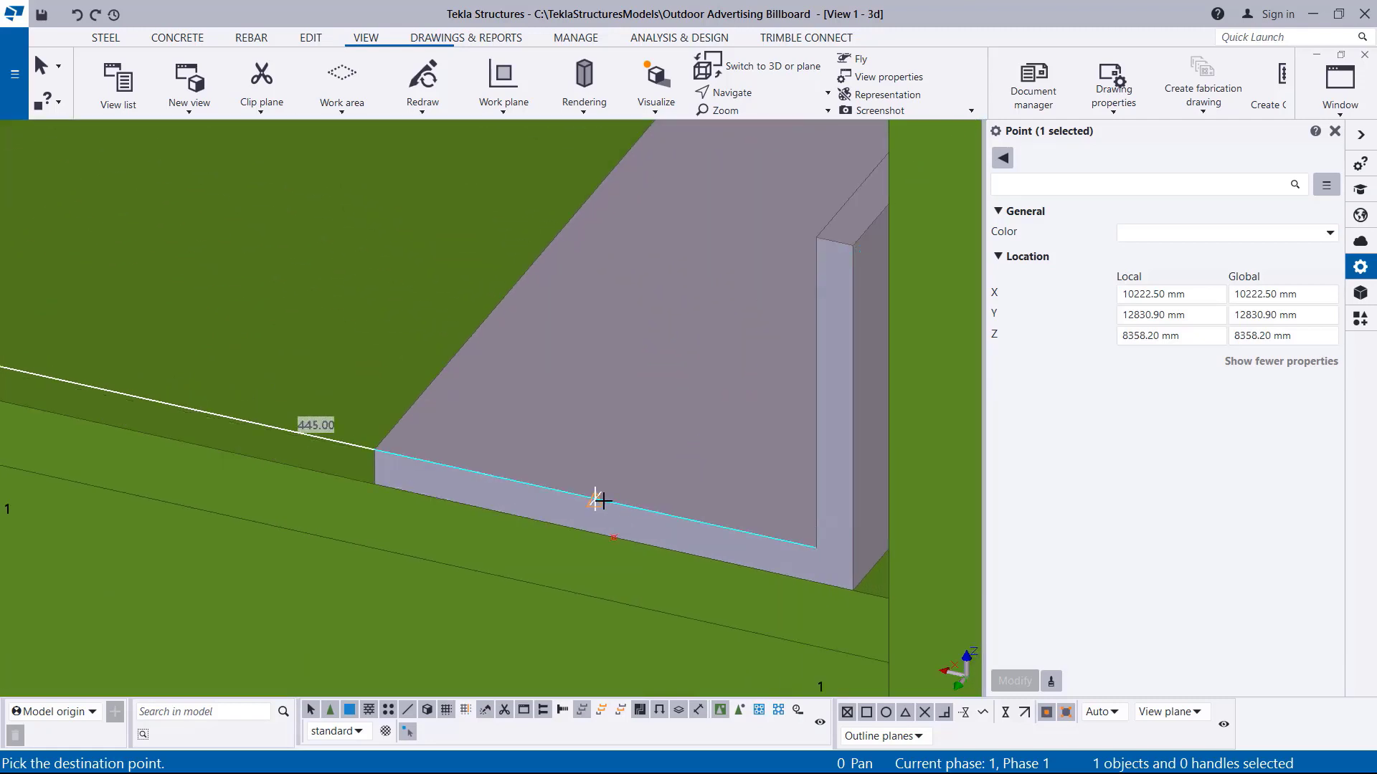
pyautogui.click(601, 501)
pyautogui.rightClick(716, 332)
pyautogui.click(738, 342)
# - Examine the points at both ends of the longitudinal angles, and select the end UB203*102*23 cross beam beneath them
pyautogui.scroll(-2, 629, 506)
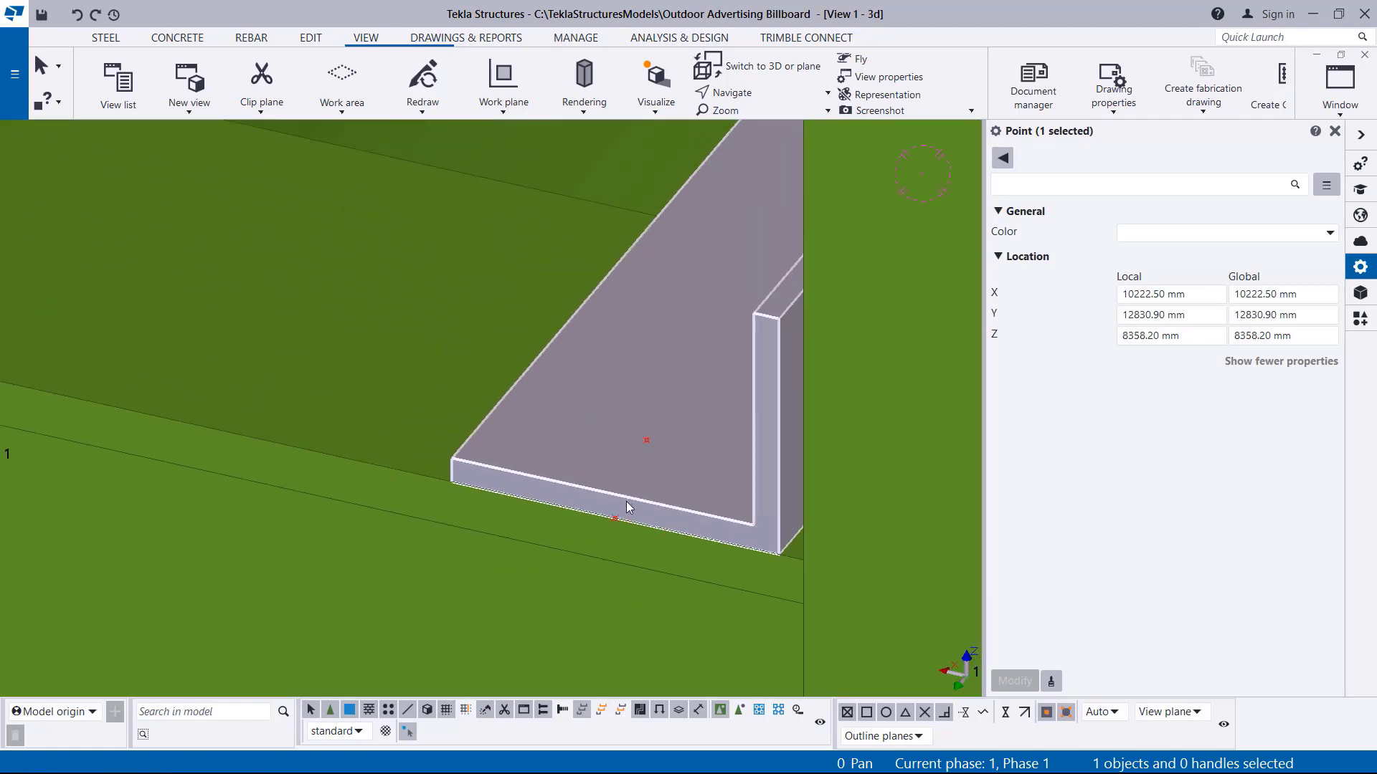
pyautogui.scroll(-4, 629, 506)
pyautogui.scroll(4, 317, 415)
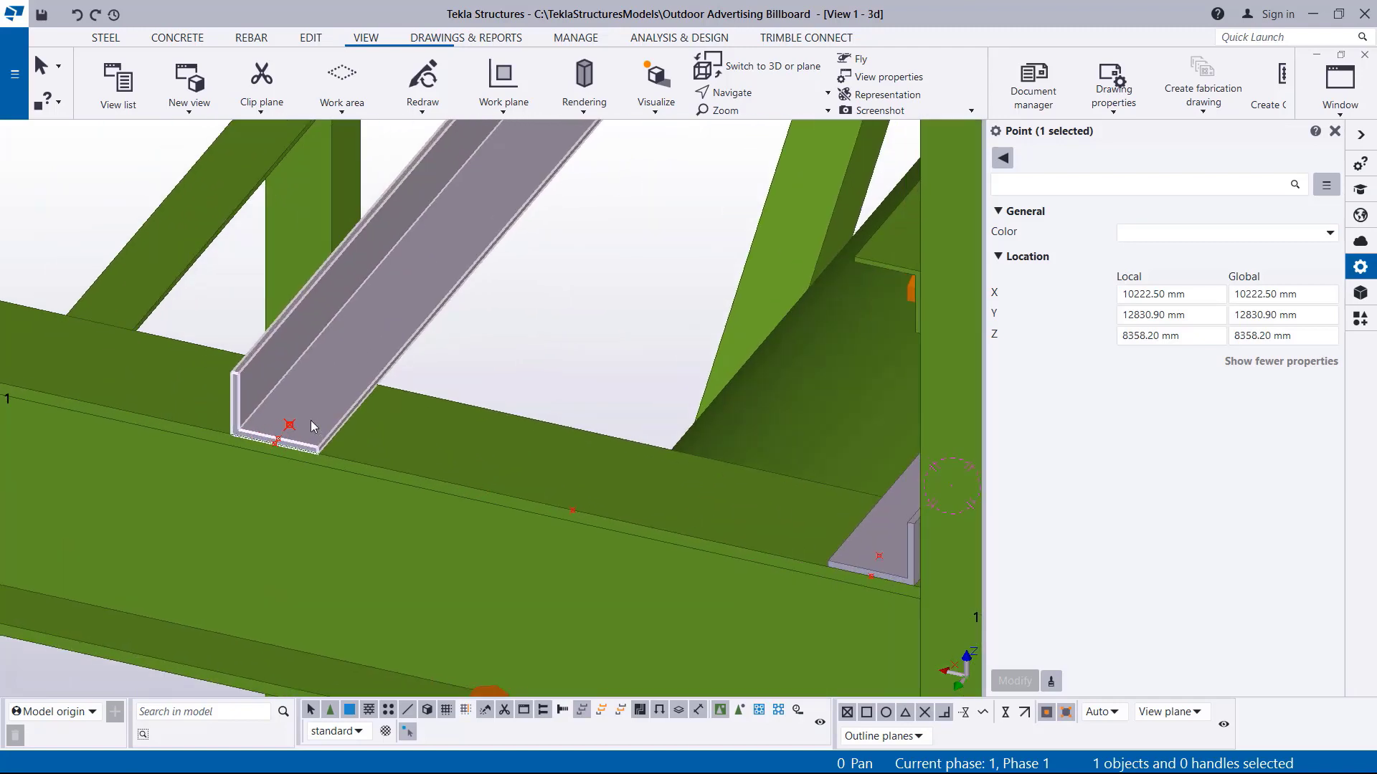
pyautogui.scroll(2, 311, 422)
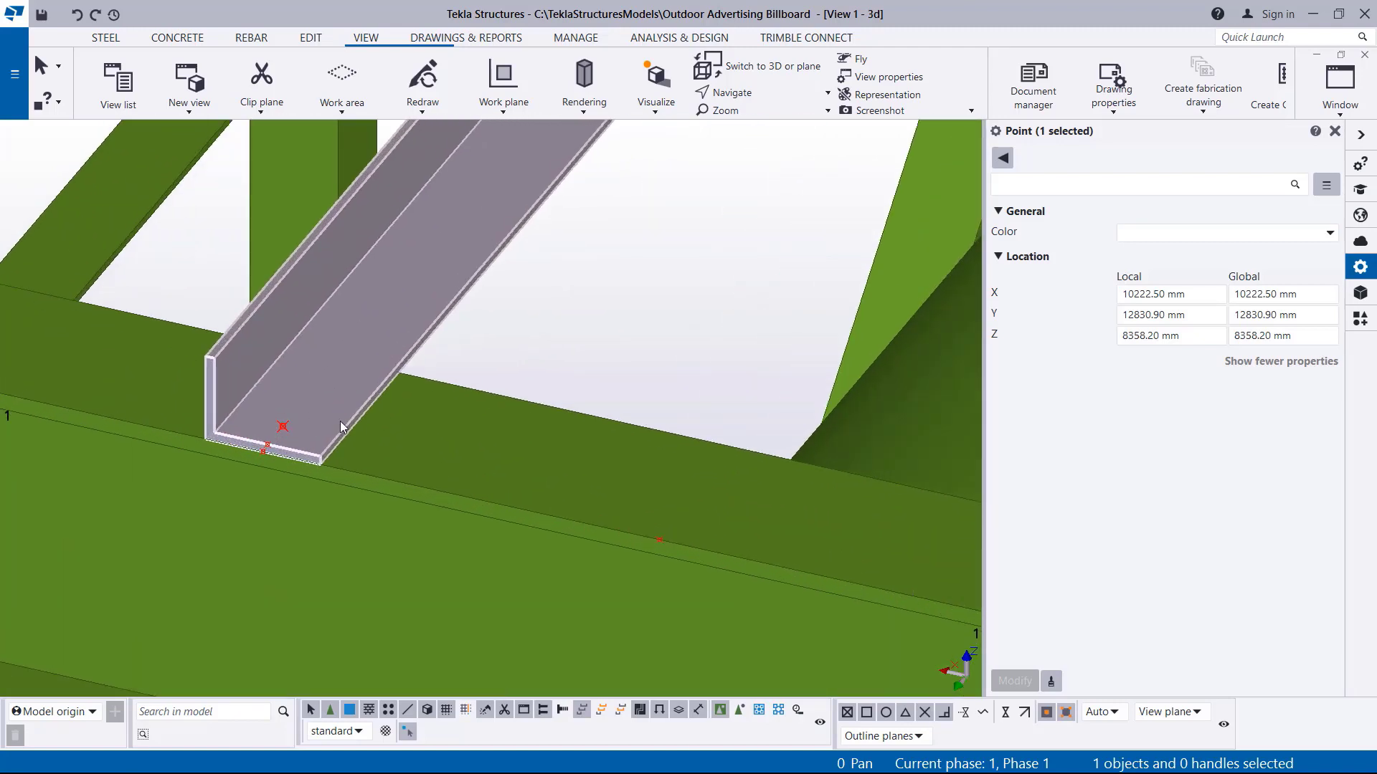
pyautogui.click(475, 249)
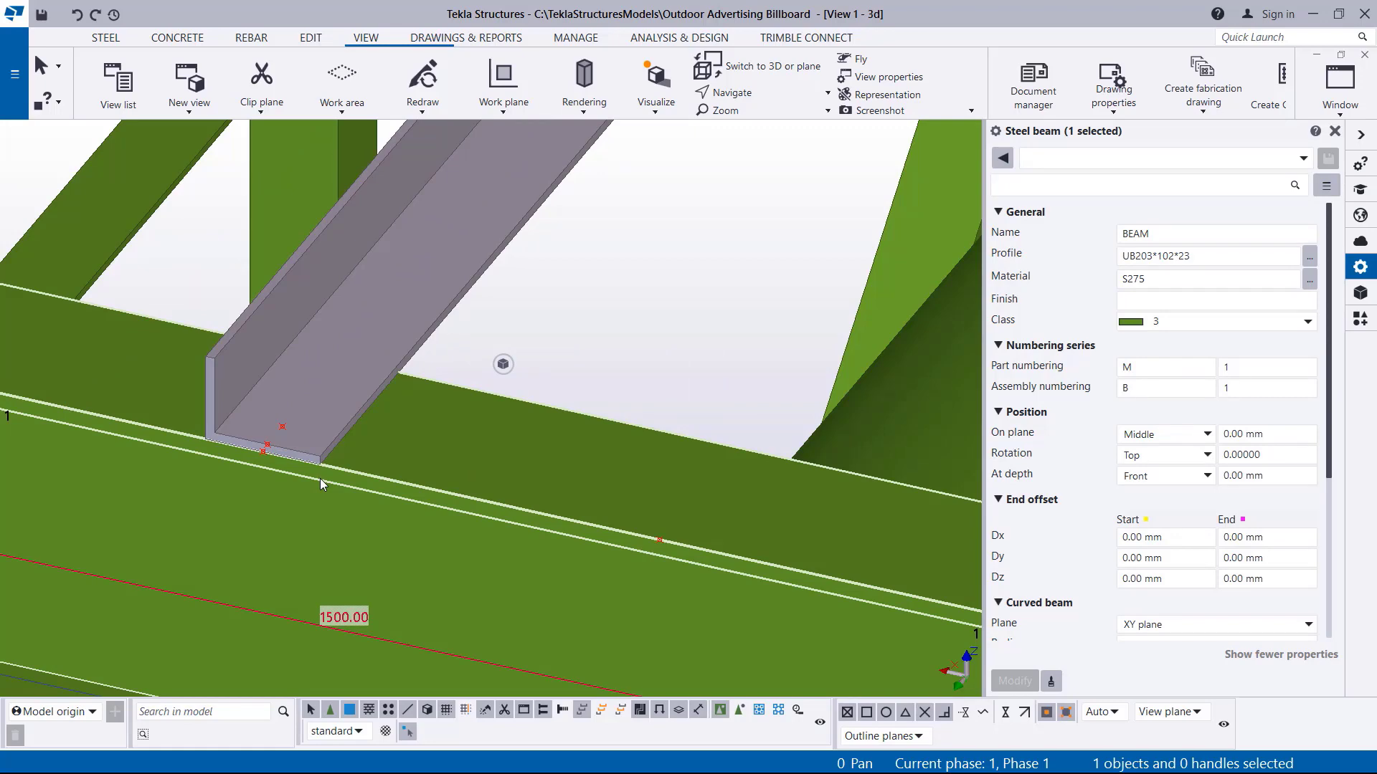
pyautogui.scroll(-8, 323, 480)
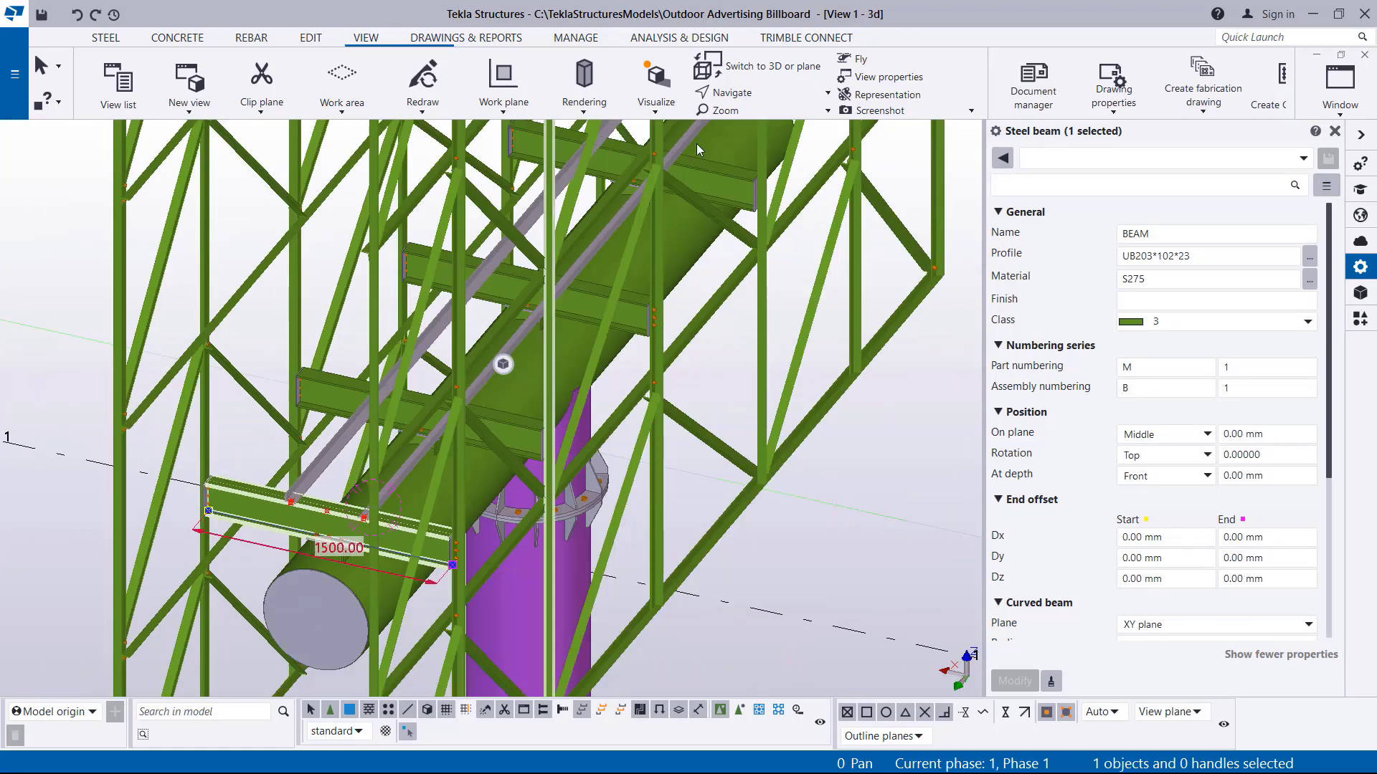
pyautogui.scroll(-5, 484, 297)
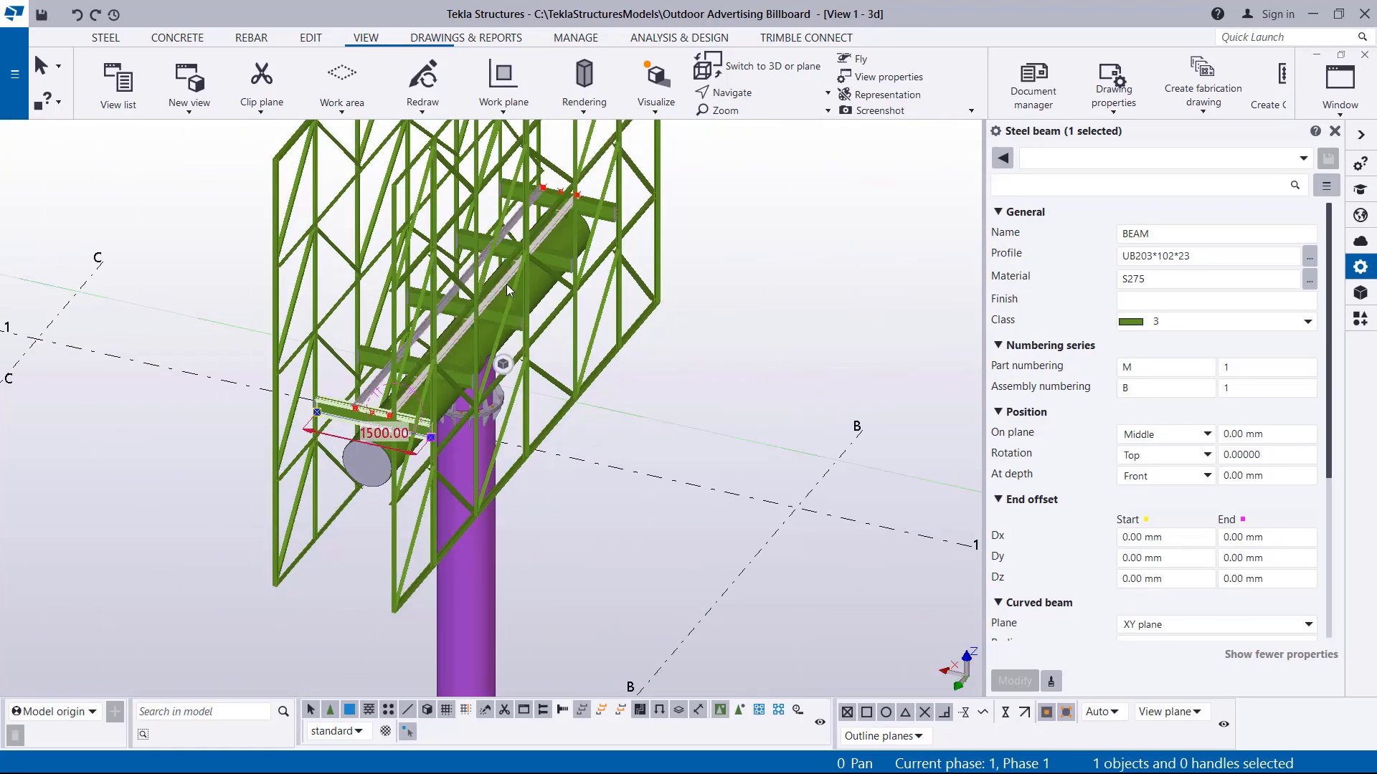
pyautogui.scroll(5, 368, 399)
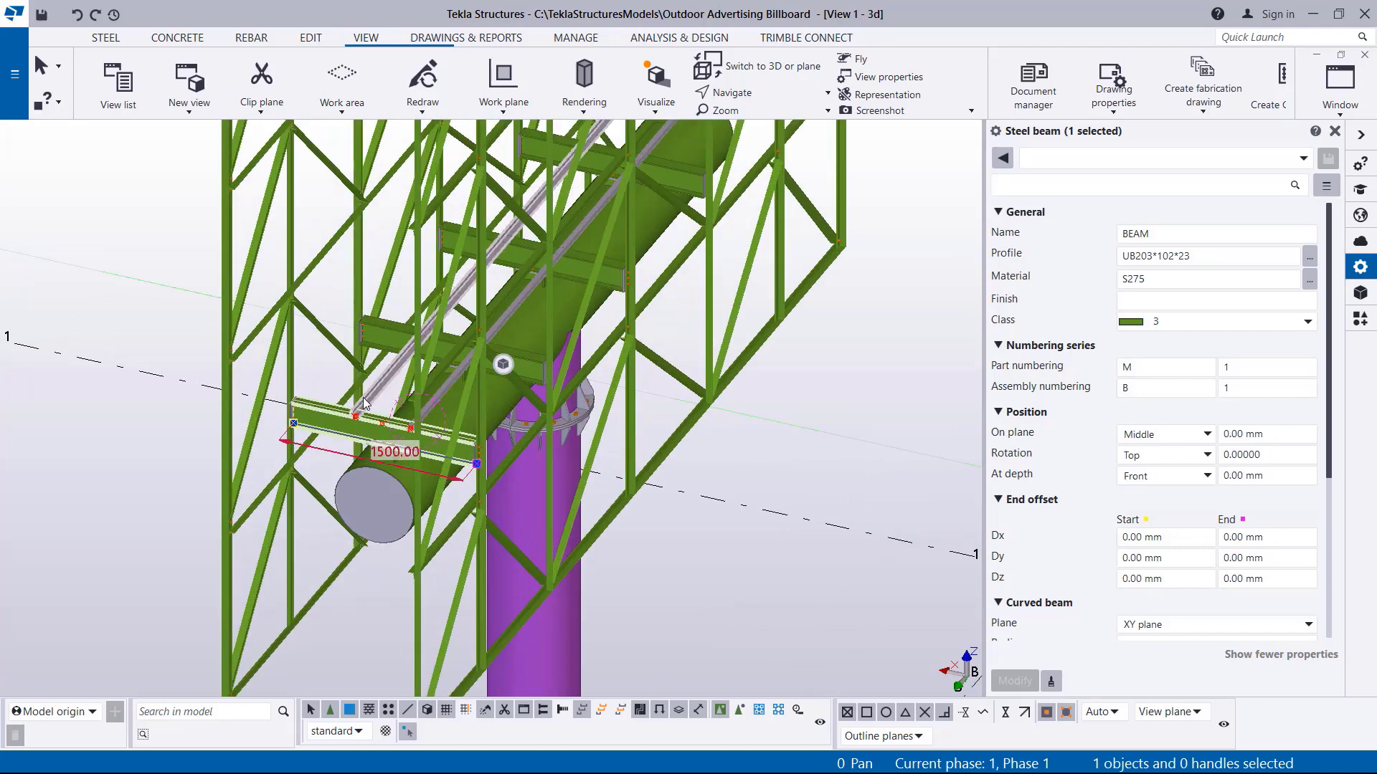
pyautogui.scroll(2, 369, 399)
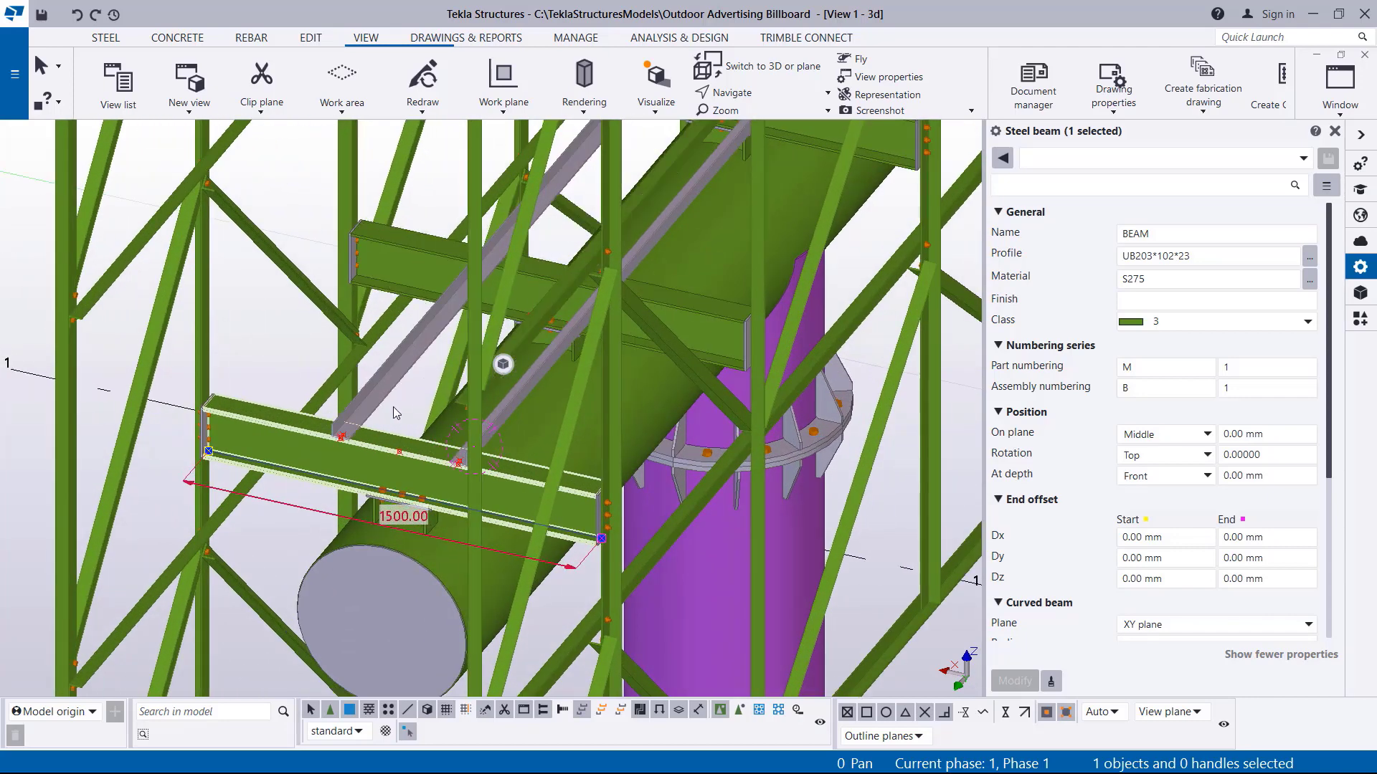
pyautogui.scroll(2, 349, 444)
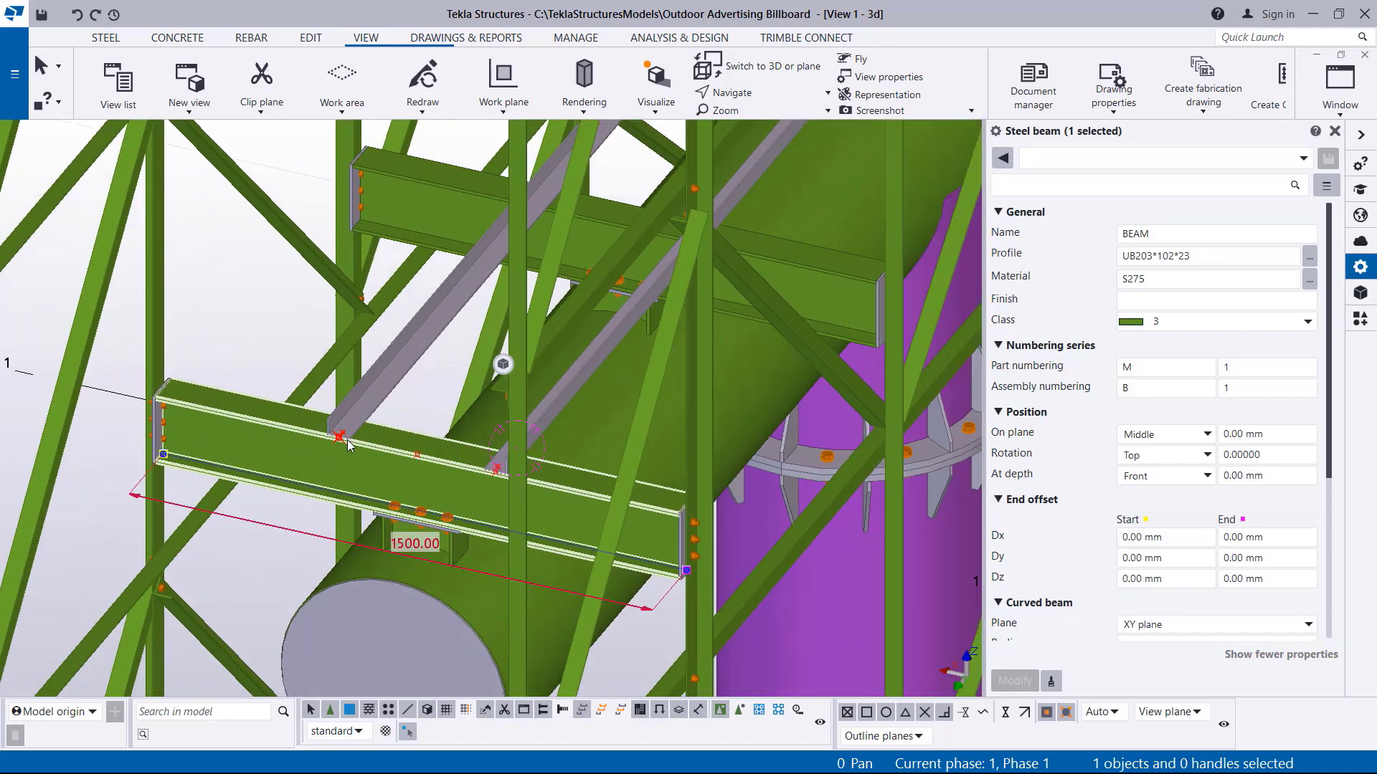
pyautogui.scroll(-3, 244, 516)
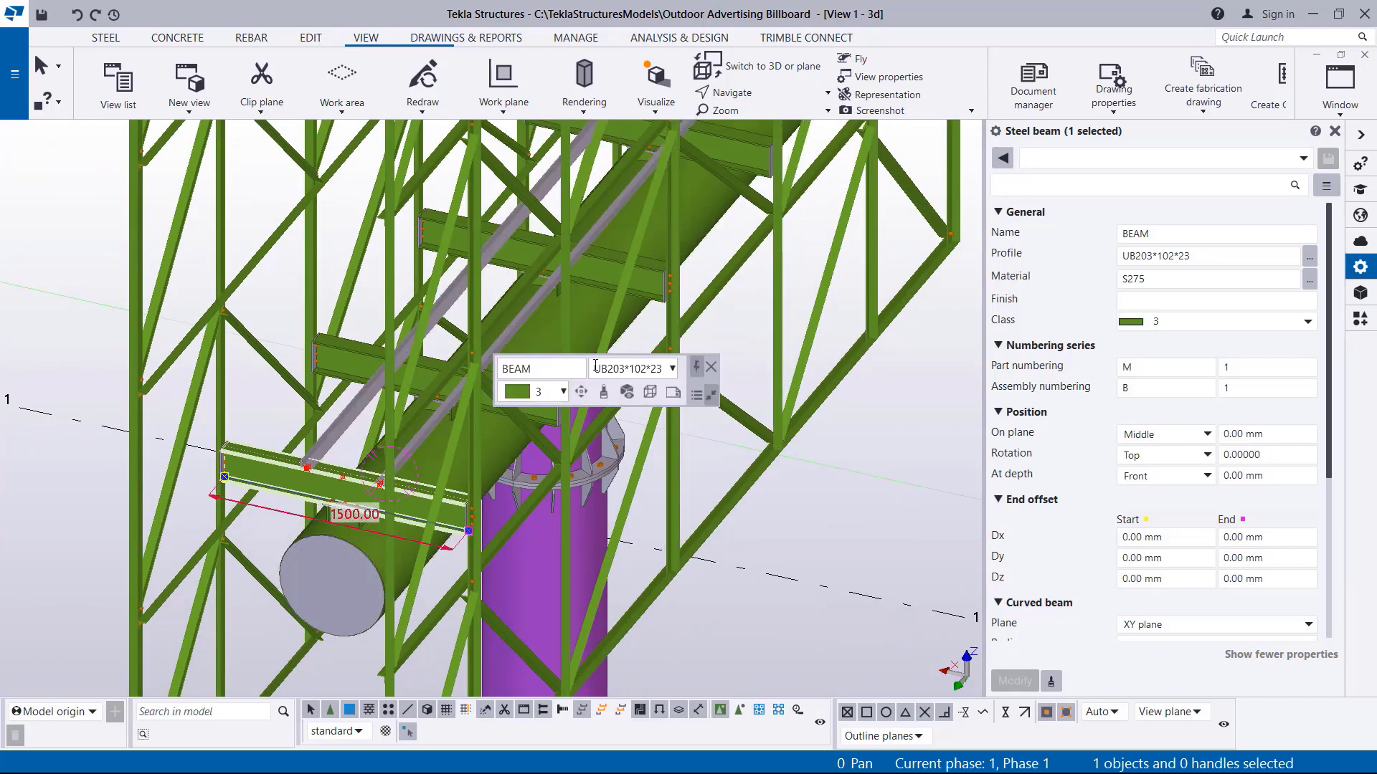
pyautogui.scroll(-2, 595, 365)
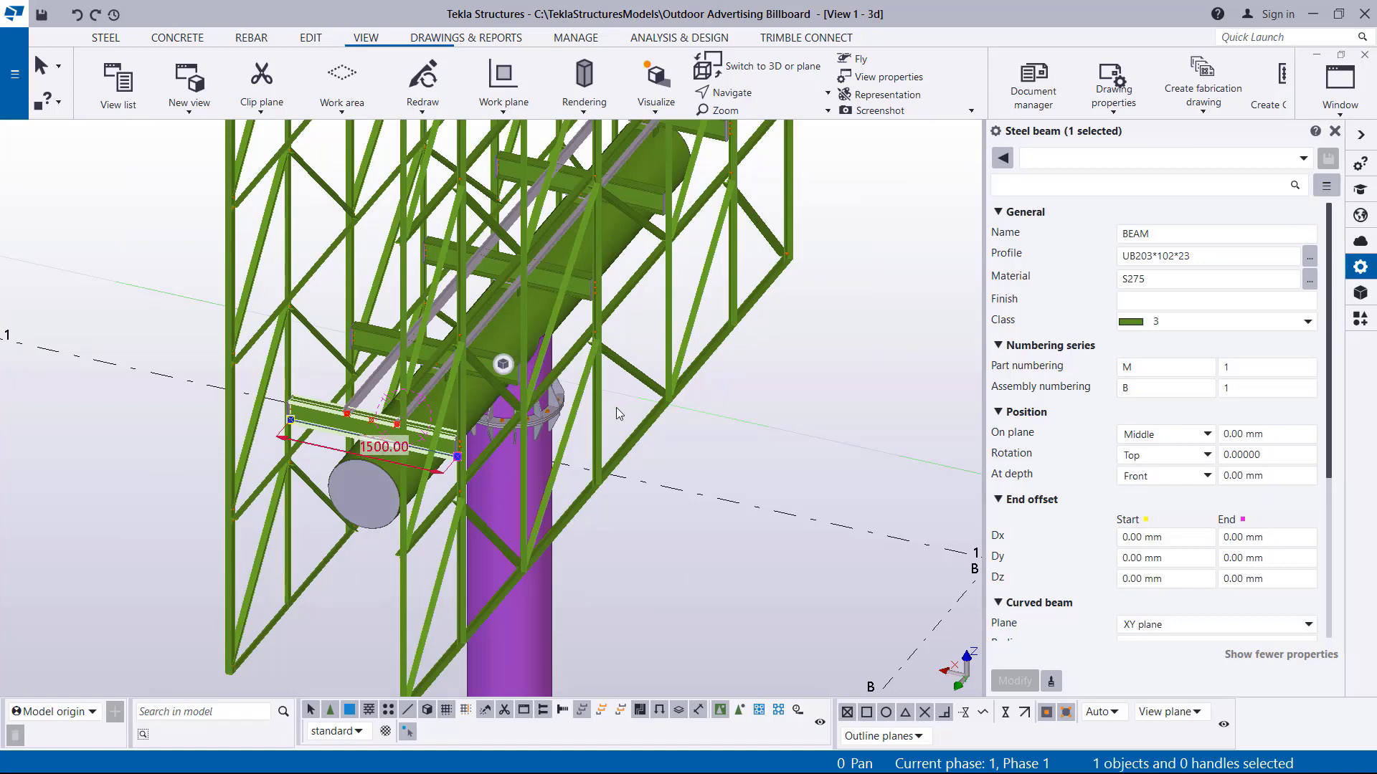
pyautogui.scroll(3, 411, 432)
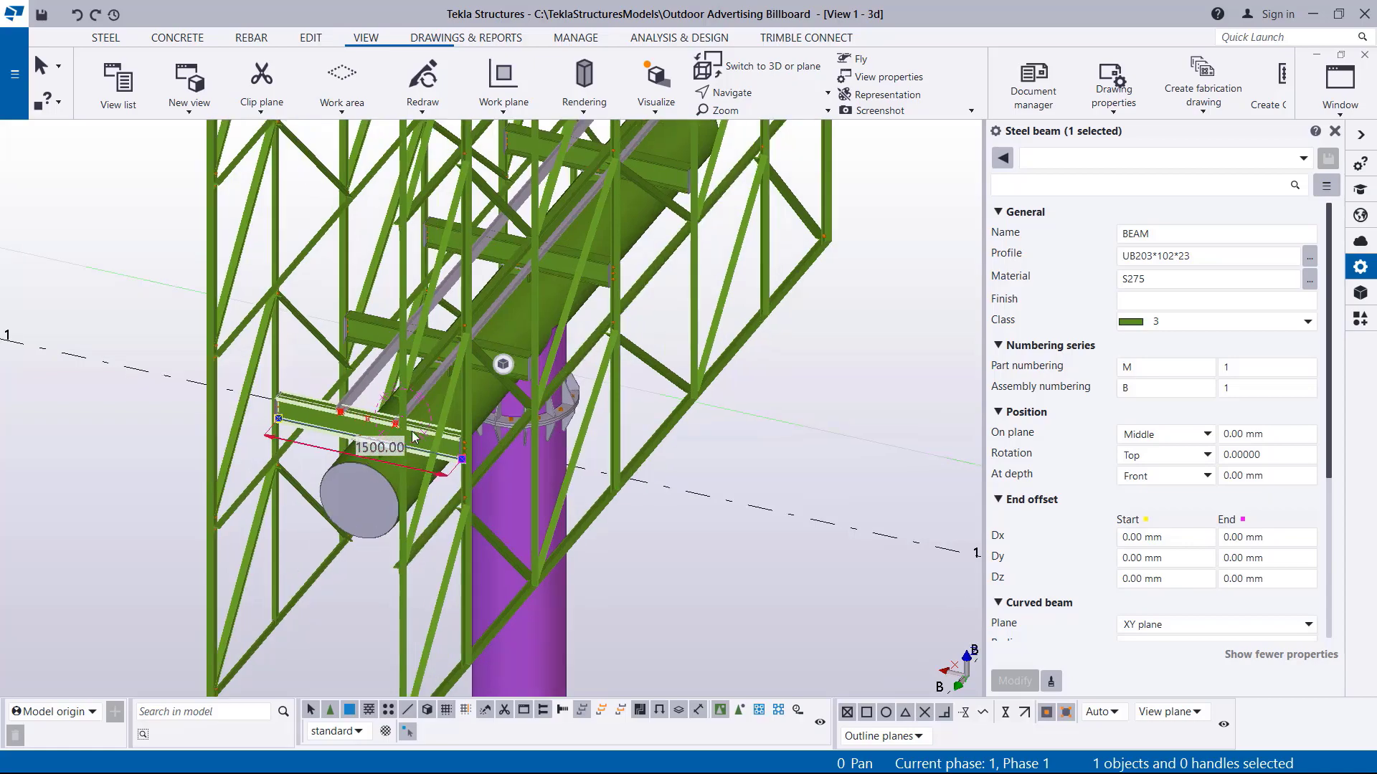